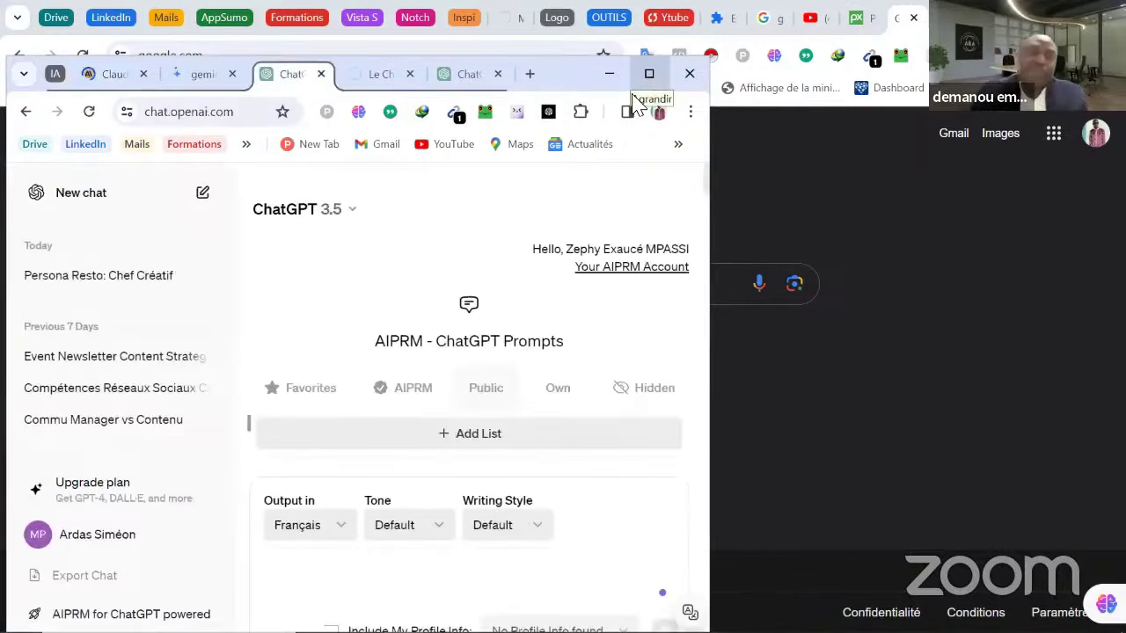
- Ask ChatGPT "qu'est ce que le media" in the last open ChatGPT tab
{"action": "left_click", "coordinate": [651, 76]}
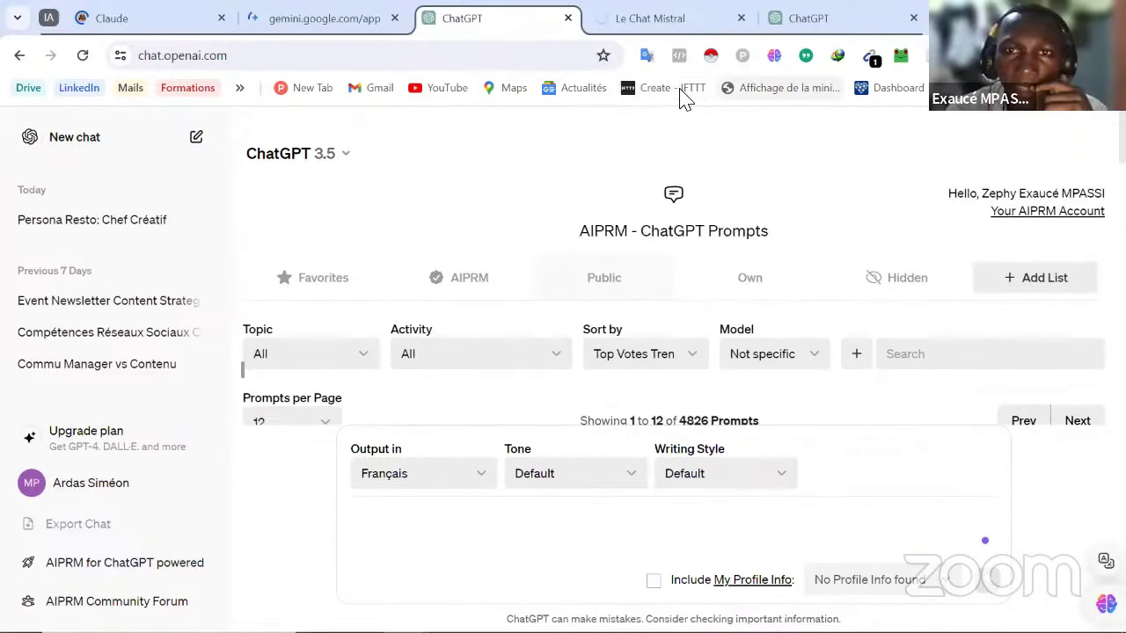
{"action": "left_click_drag", "start_coordinate": [622, 18], "coordinate": [623, 73]}
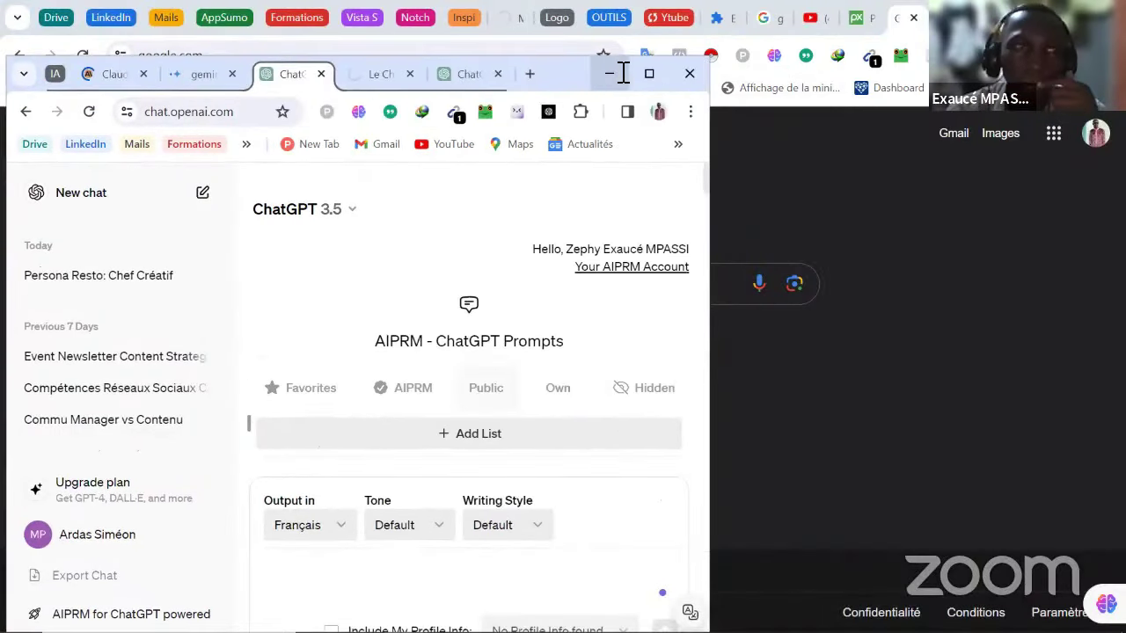
{"action": "key", "text": "ctrl+Tab"}
{"action": "key", "text": "ctrl+Tab"}
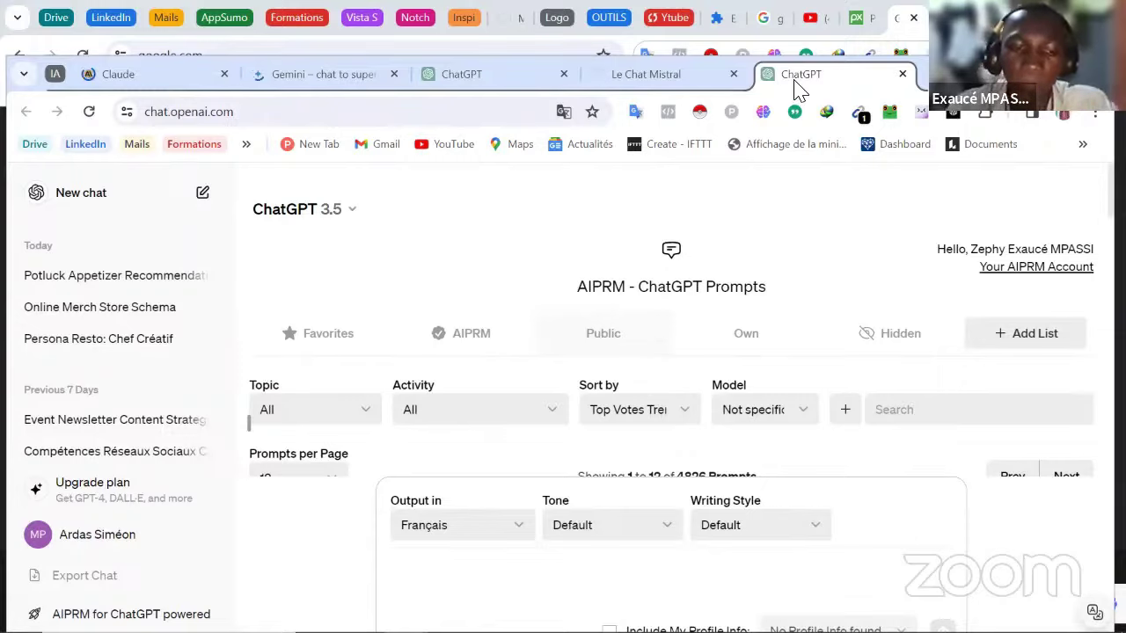
{"action": "type", "text": "qu'est ce "}
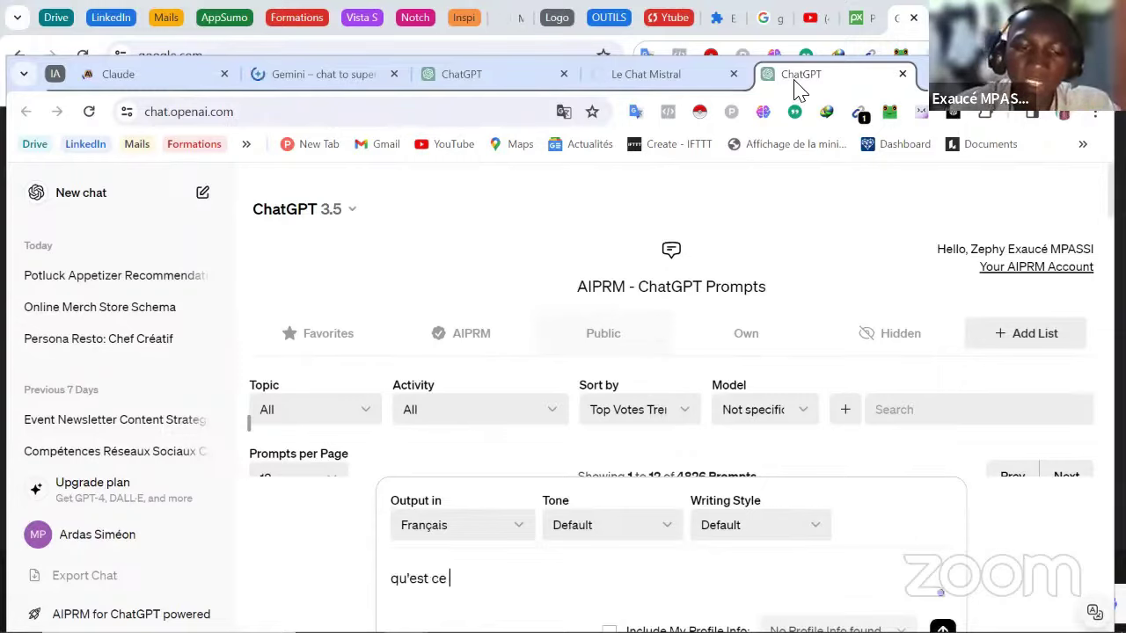
{"action": "type", "text": "que le media"}
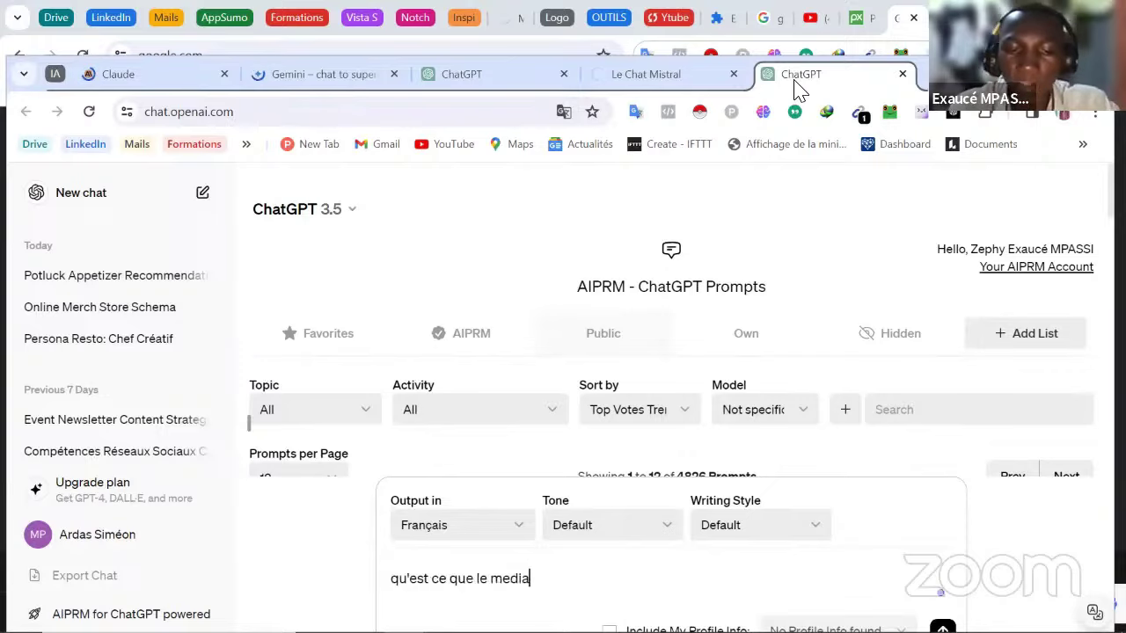
{"action": "key", "text": "Return"}
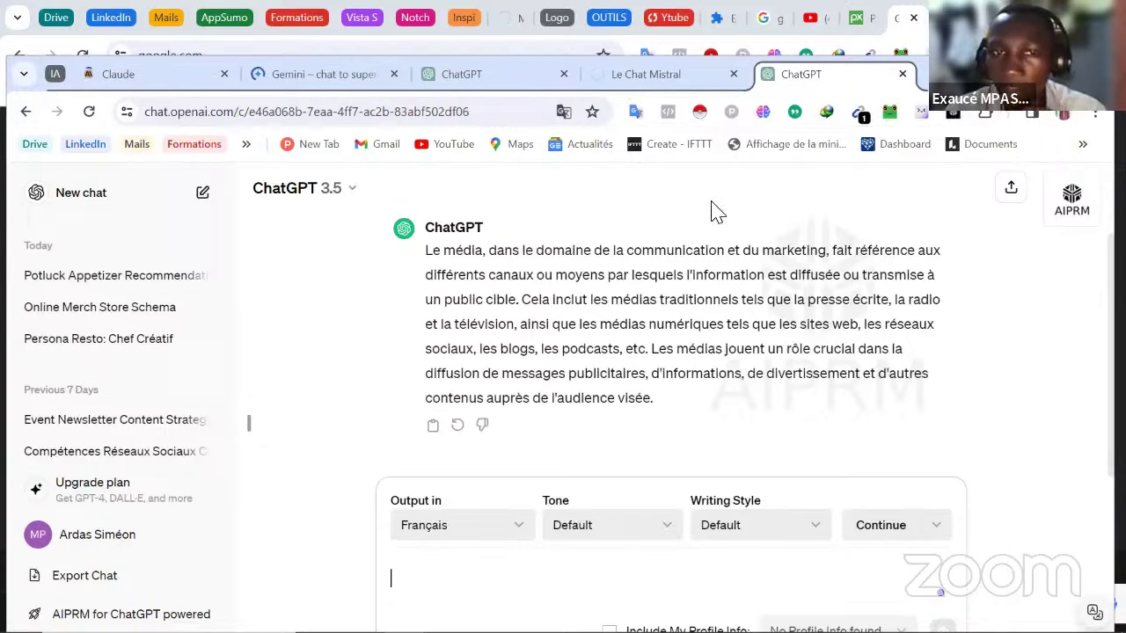
- Browse the public AIPRM prompt list in the other ChatGPT tab and check the available Topic filter options
{"action": "left_click", "coordinate": [475, 79]}
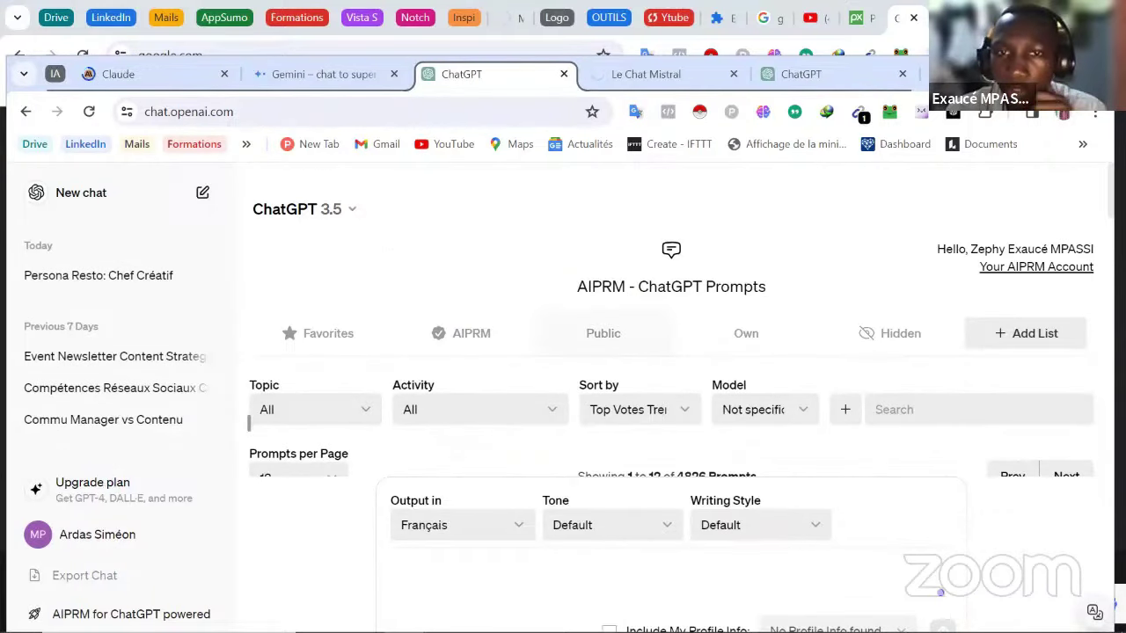
{"action": "scroll", "coordinate": [729, 188], "scroll_direction": "down", "scroll_amount": 1}
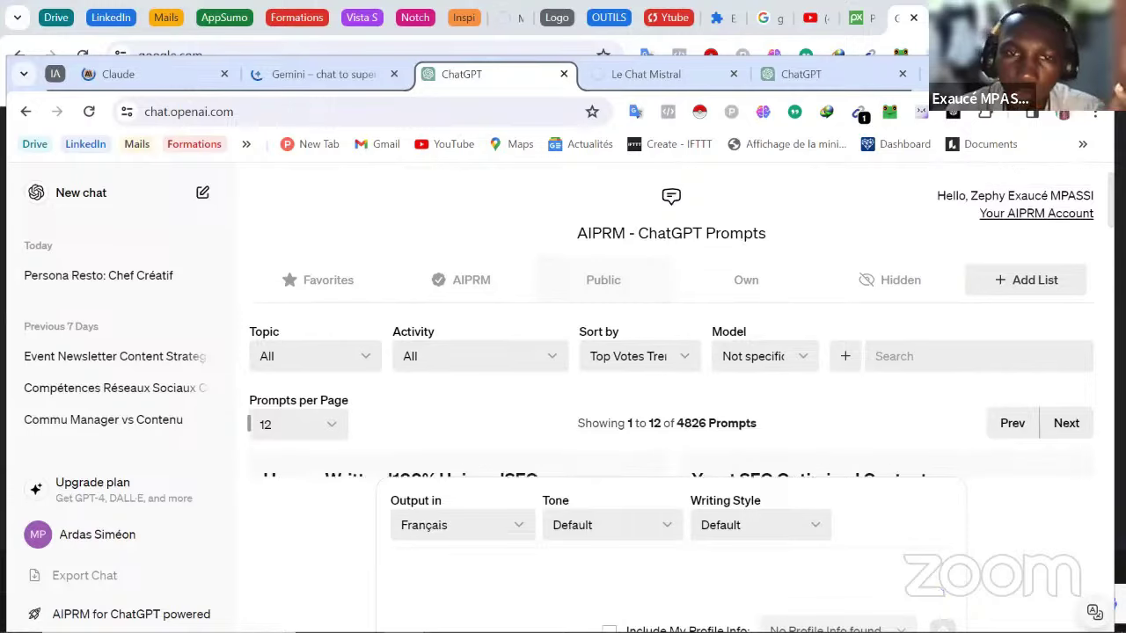
{"action": "scroll", "coordinate": [671, 352], "scroll_direction": "down", "scroll_amount": 2}
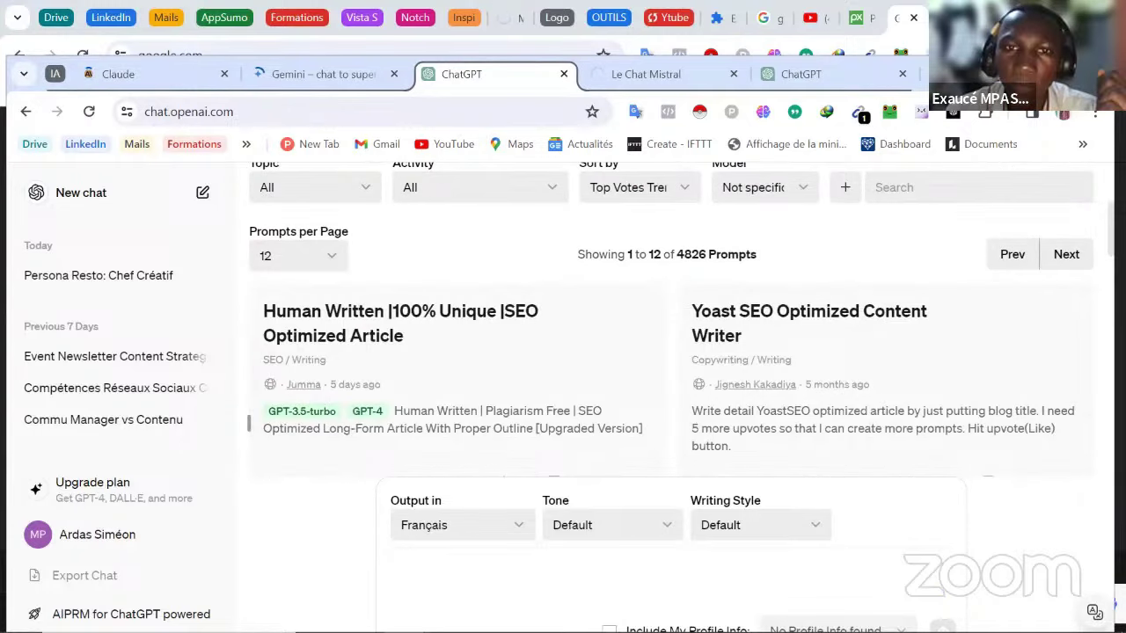
{"action": "scroll", "coordinate": [682, 352], "scroll_direction": "up", "scroll_amount": 1}
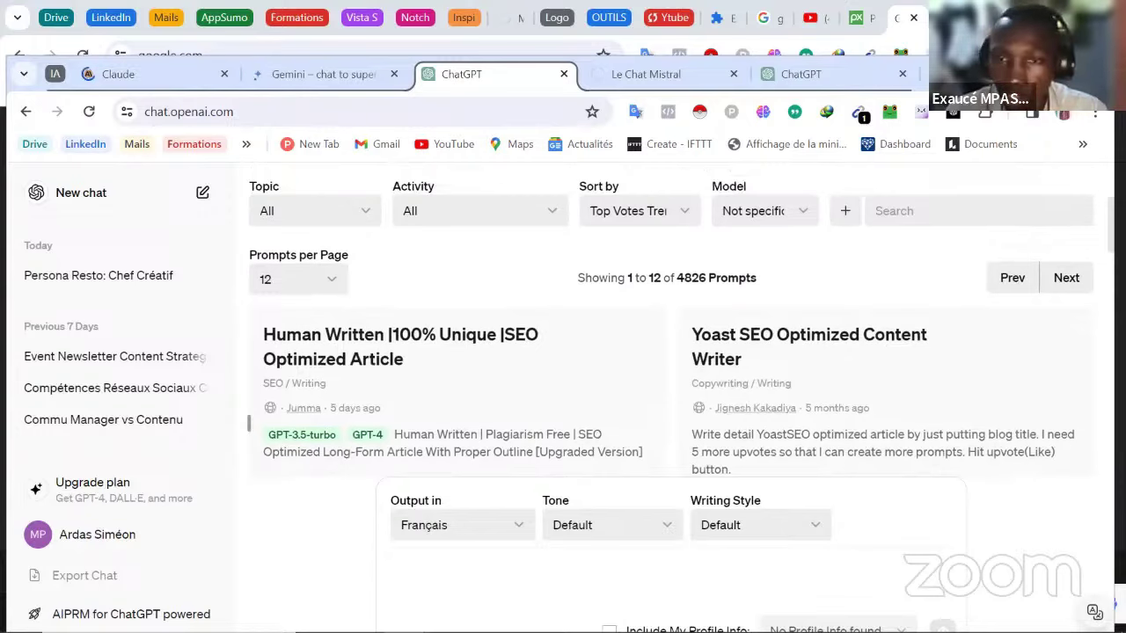
{"action": "scroll", "coordinate": [327, 213], "scroll_direction": "down", "scroll_amount": 1}
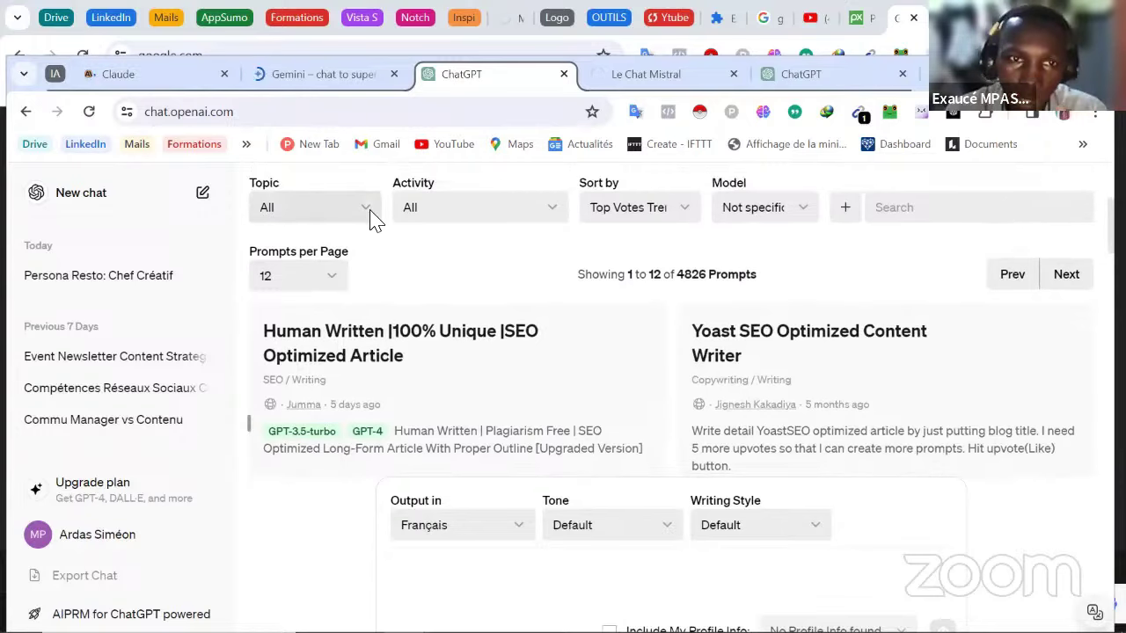
{"action": "left_click", "coordinate": [365, 213]}
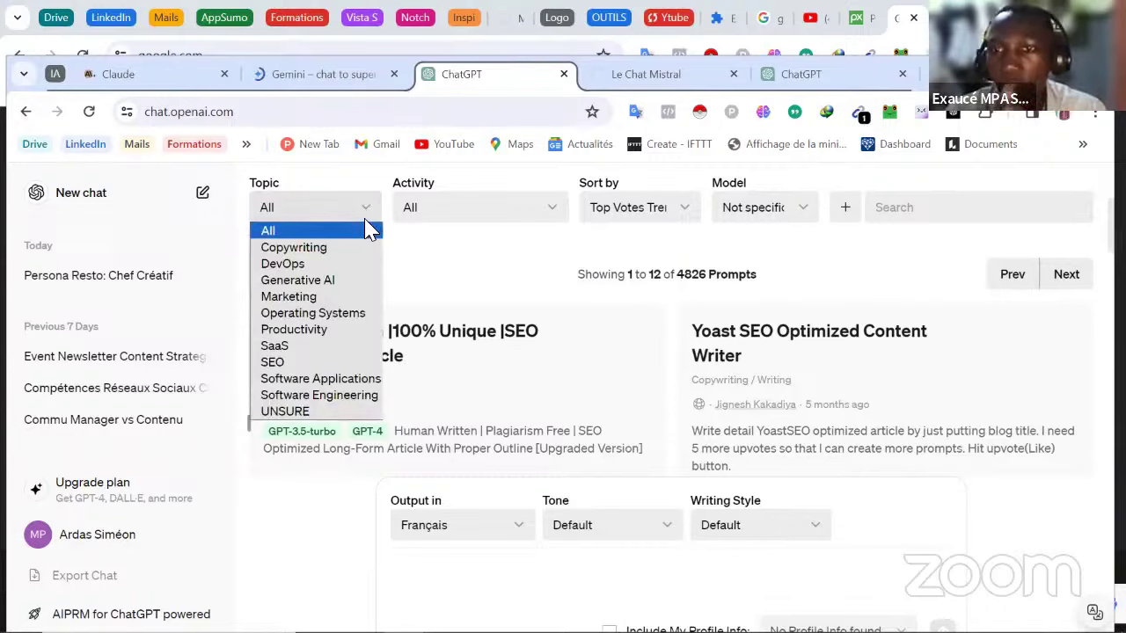
{"action": "left_click", "coordinate": [586, 154]}
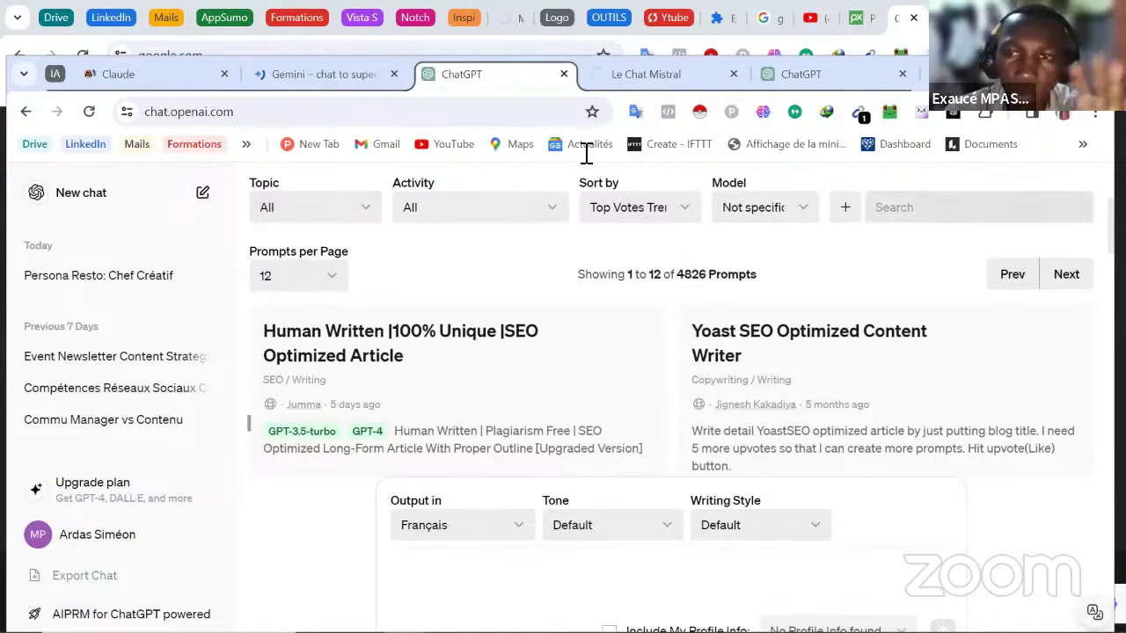
- Search the public AIPRM prompts for "buyer" and look through the matching buyer persona prompts
{"action": "left_click", "coordinate": [917, 207]}
{"action": "type", "text": "b"}
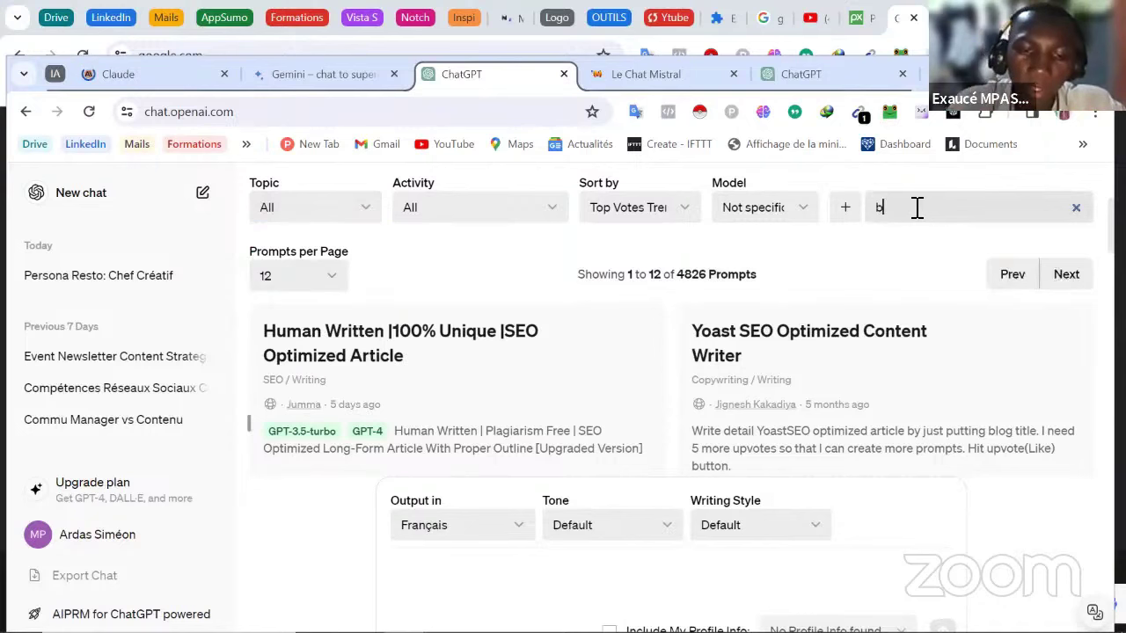
{"action": "type", "text": "uyer"}
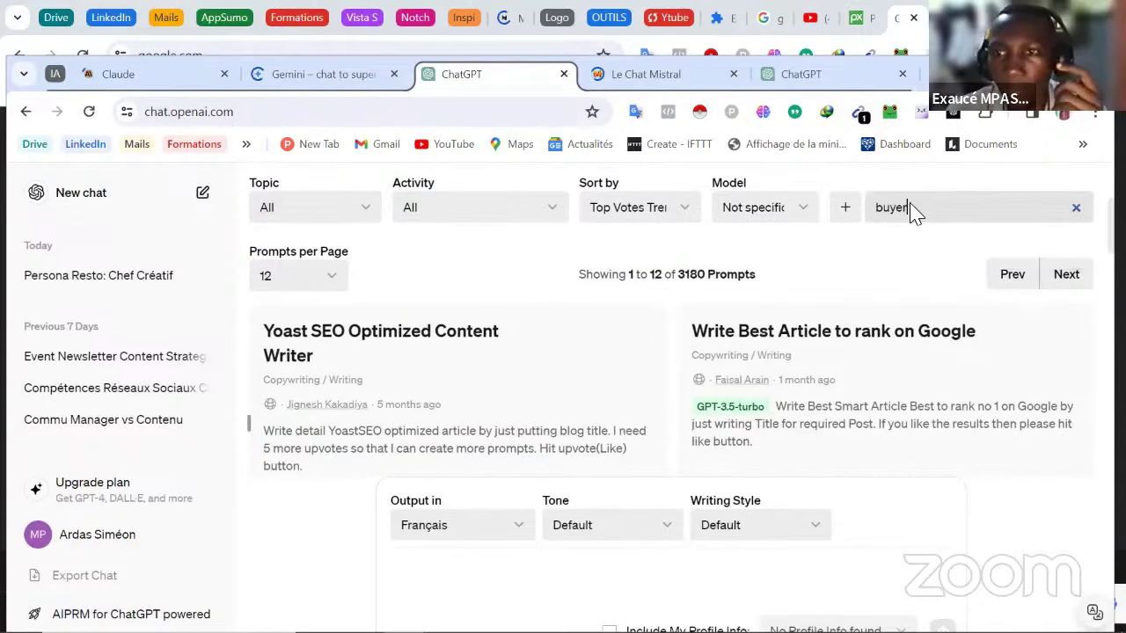
{"action": "scroll", "coordinate": [529, 255], "scroll_direction": "down", "scroll_amount": 2}
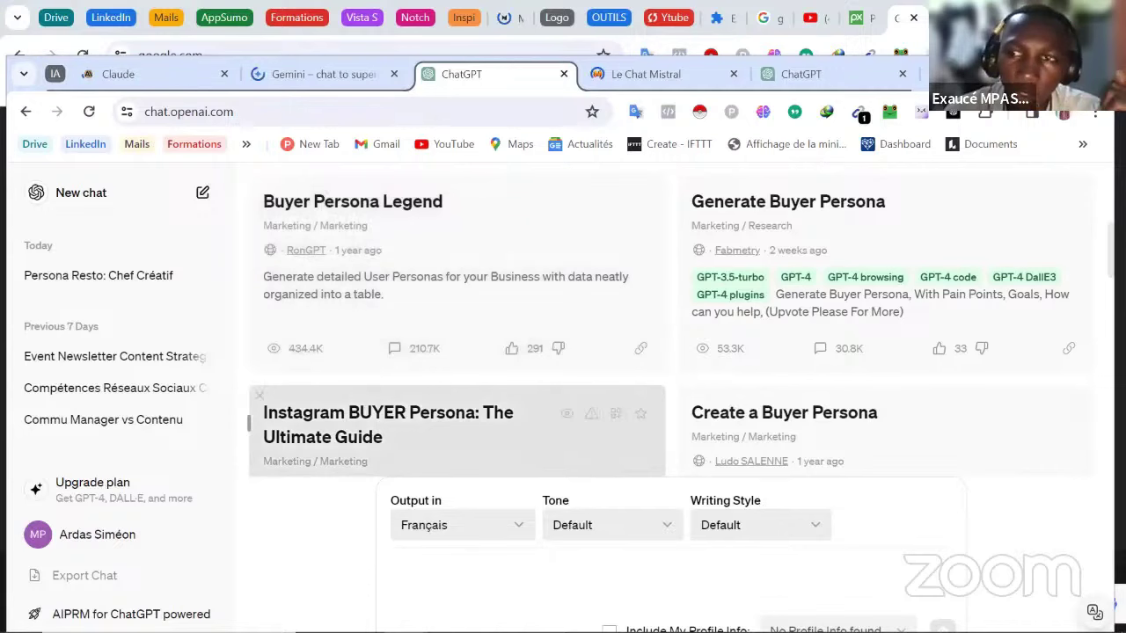
{"action": "scroll", "coordinate": [669, 352], "scroll_direction": "down", "scroll_amount": 1}
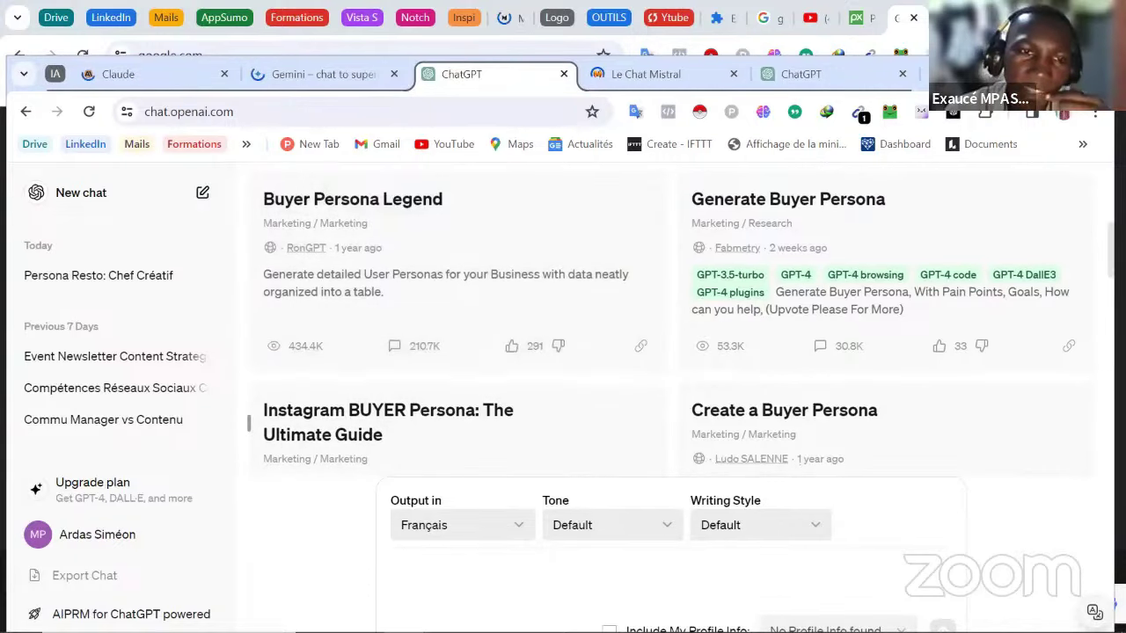
{"action": "scroll", "coordinate": [669, 351], "scroll_direction": "down", "scroll_amount": 1}
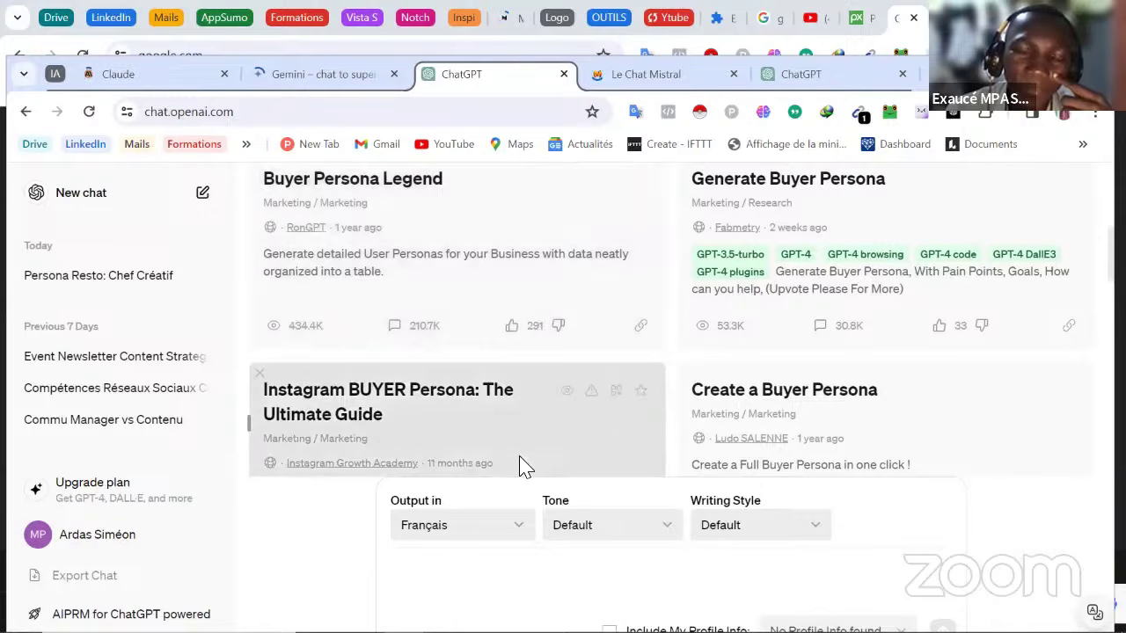
- Select the Buyer Persona Legend prompt for use in the chat
{"action": "left_click", "coordinate": [788, 547]}
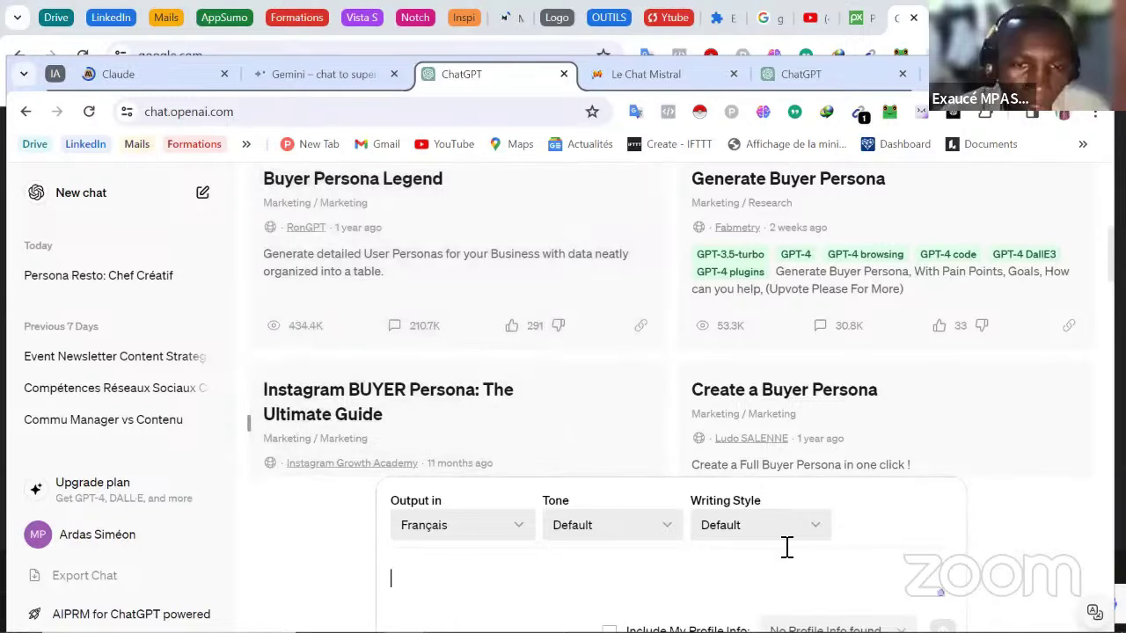
{"action": "left_click", "coordinate": [471, 244]}
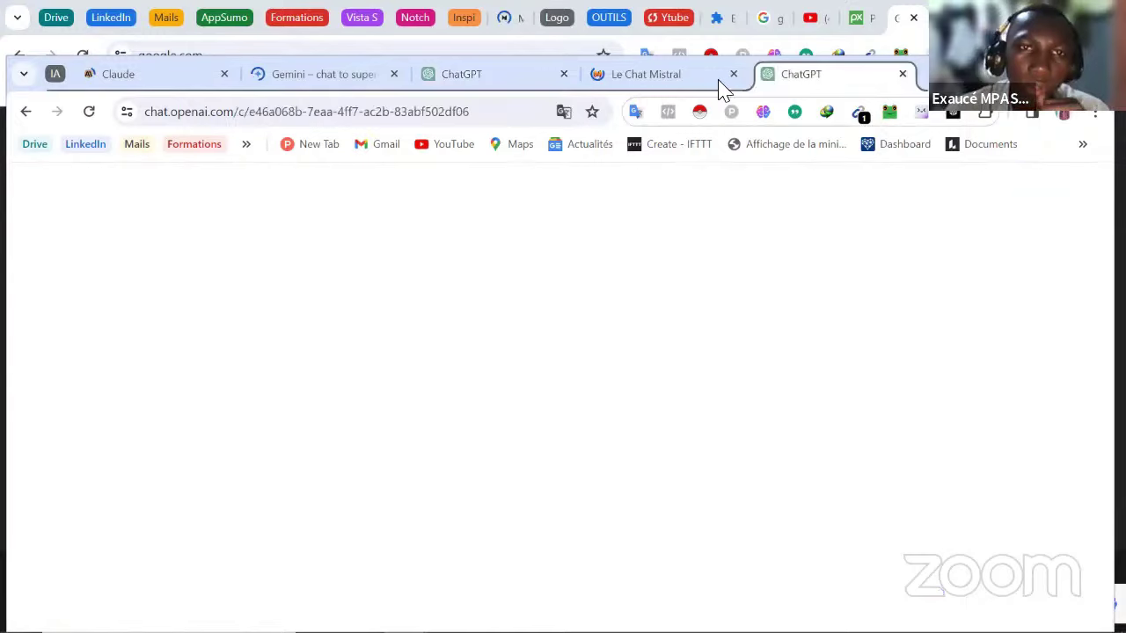
{"action": "left_click", "coordinate": [461, 74]}
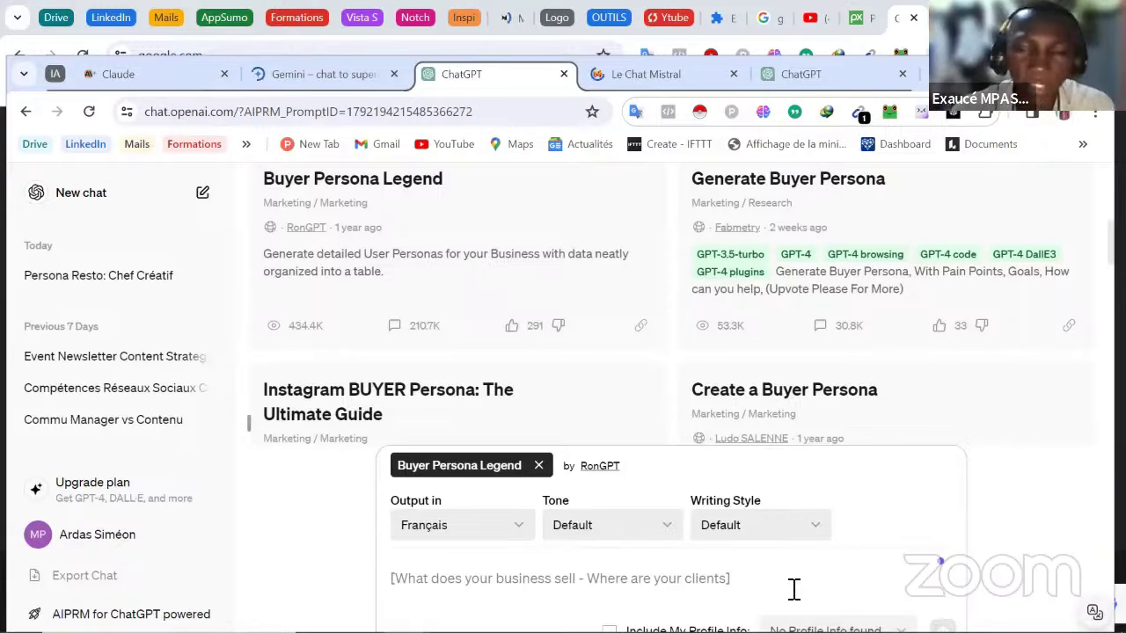
- Submit "je fais dan le makeup, je vise principalement les femmes" as the business description for the Buyer Persona Legend prompt
{"action": "type", "text": "je fai"}
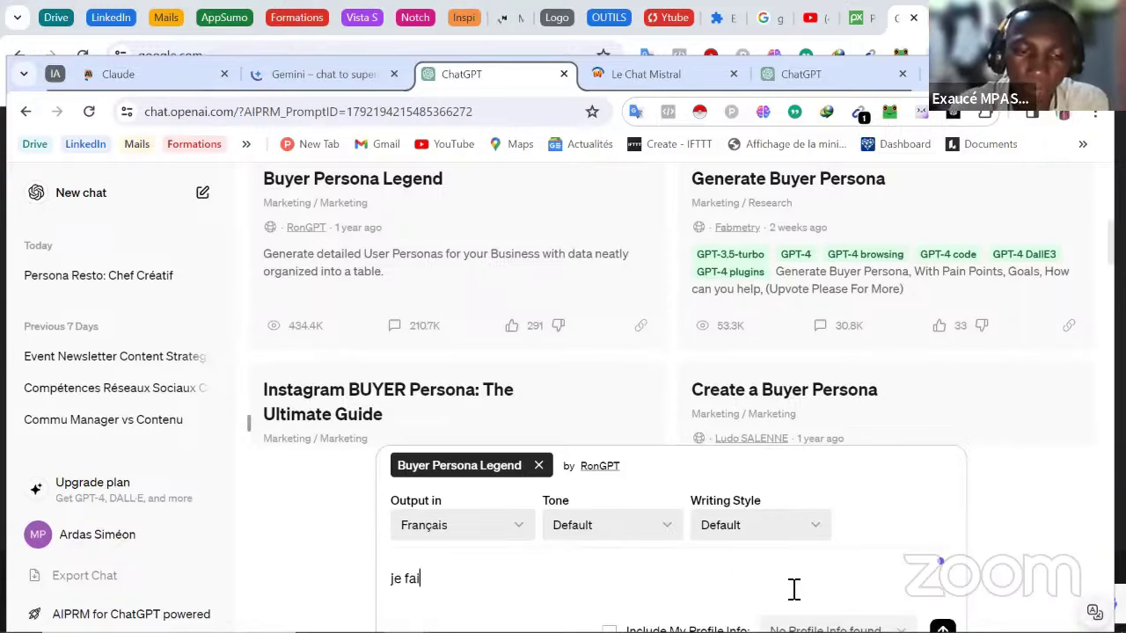
{"action": "type", "text": "s dan le m"}
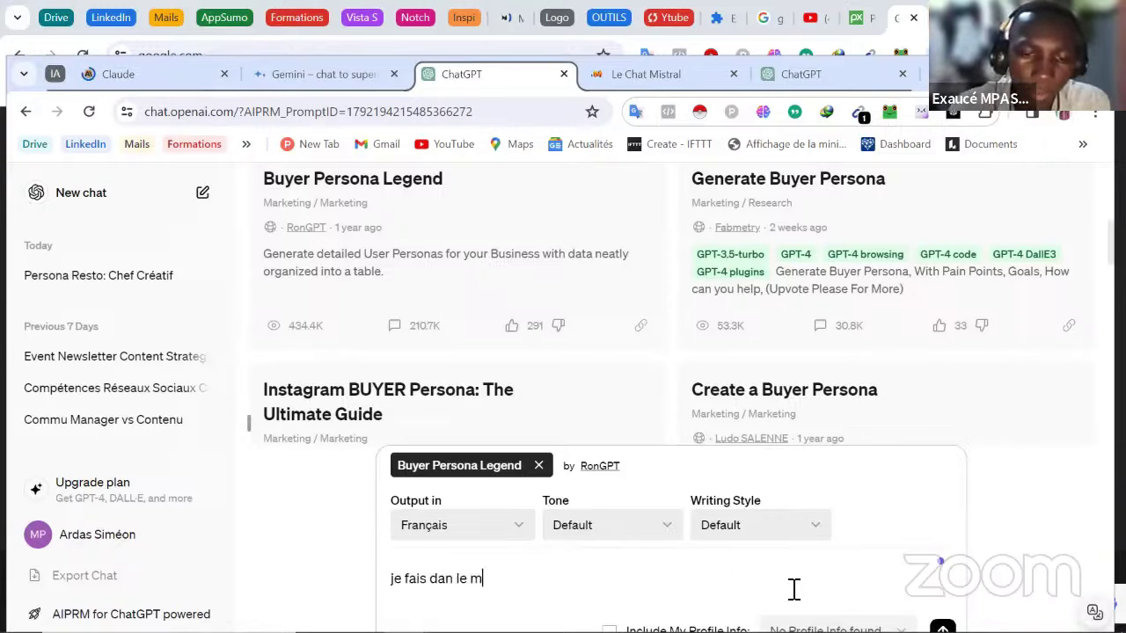
{"action": "type", "text": "akeup"}
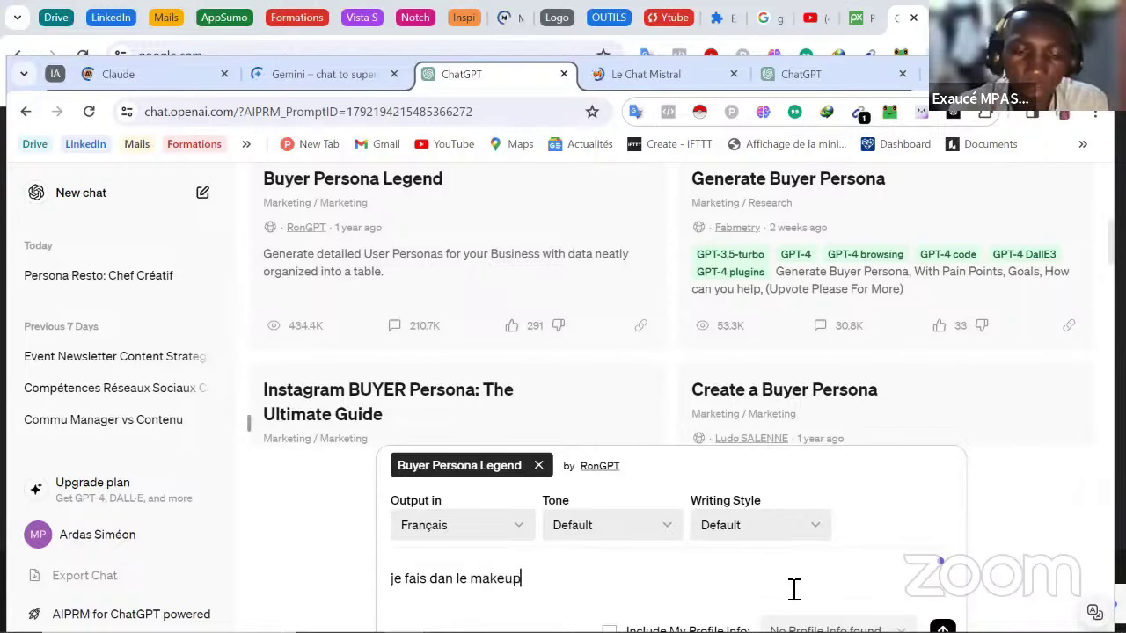
{"action": "type", "text": ", je "}
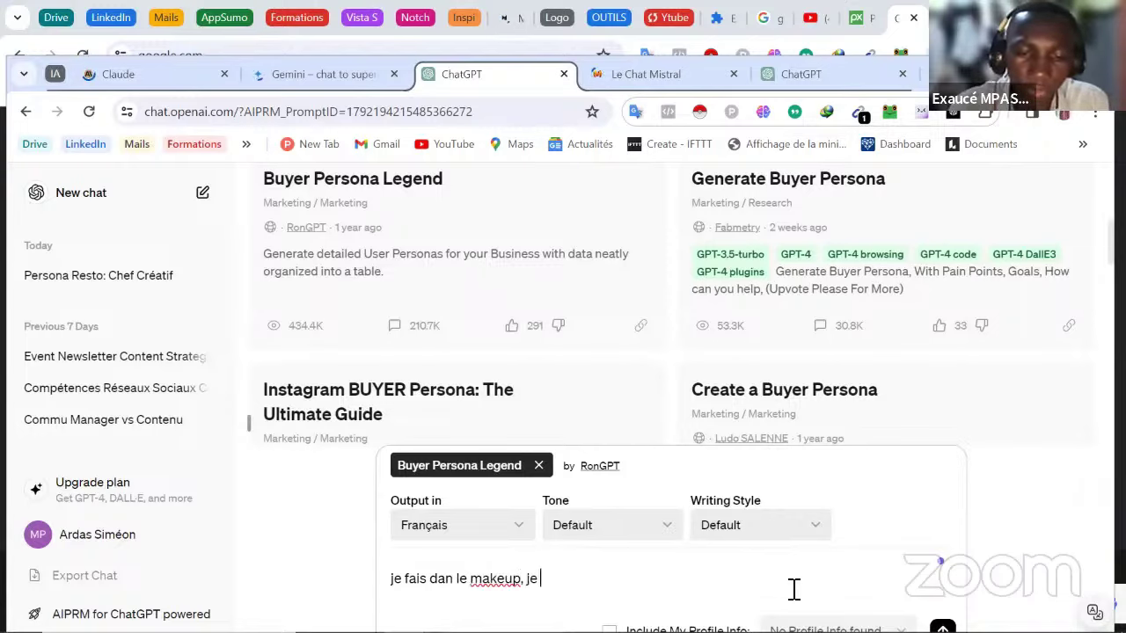
{"action": "type", "text": "vise principalemen"}
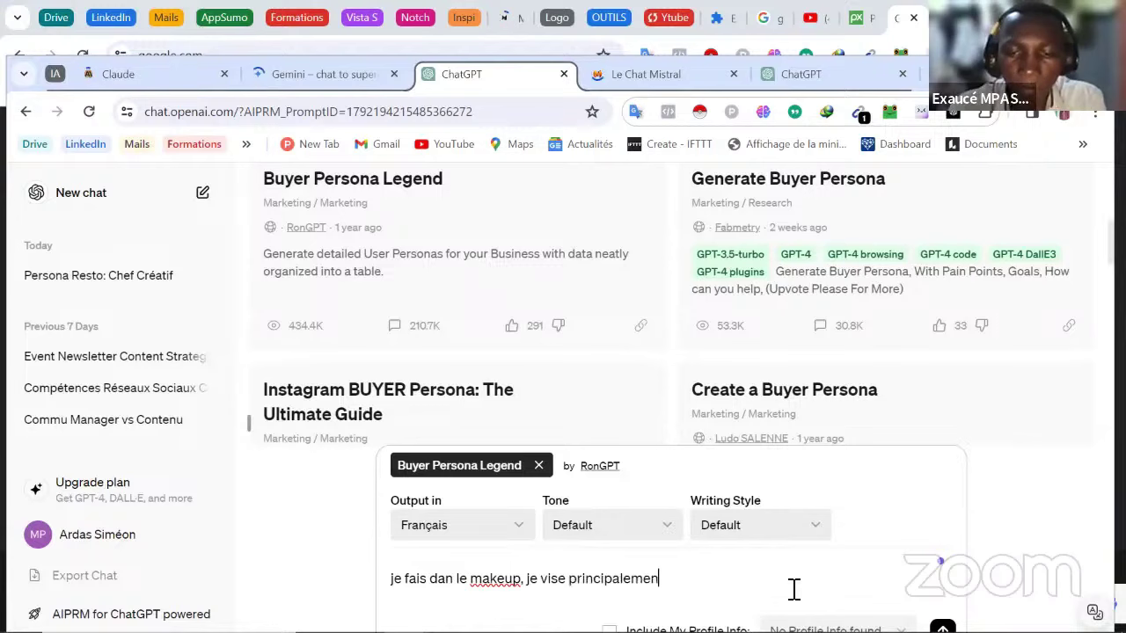
{"action": "type", "text": "t les femme "}
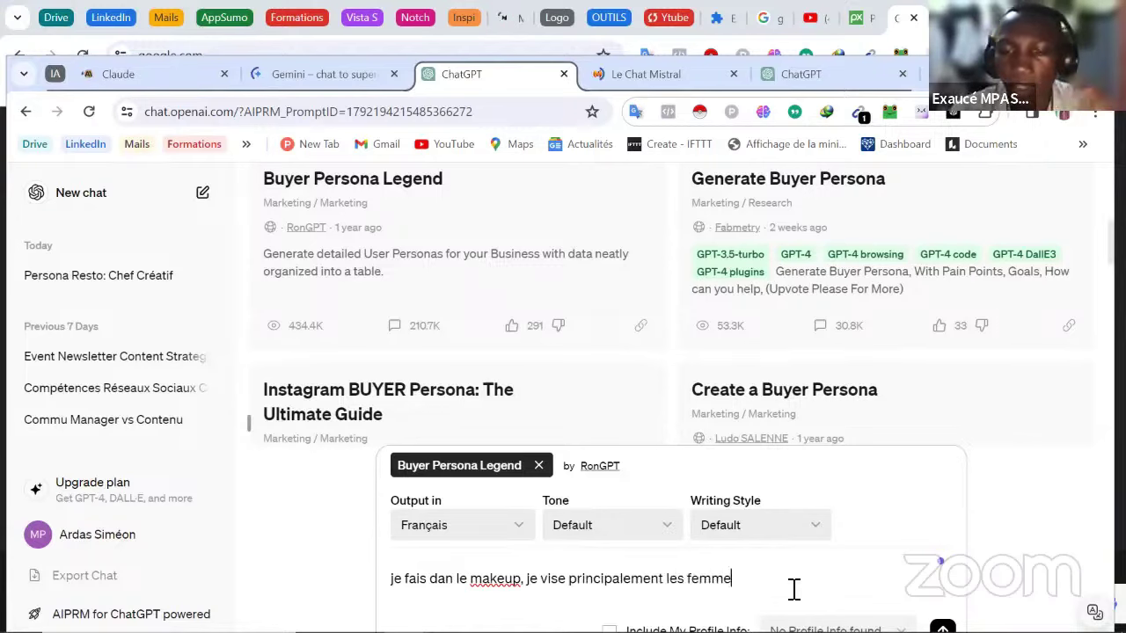
{"action": "type", "text": "s"}
{"action": "key", "text": "Return"}
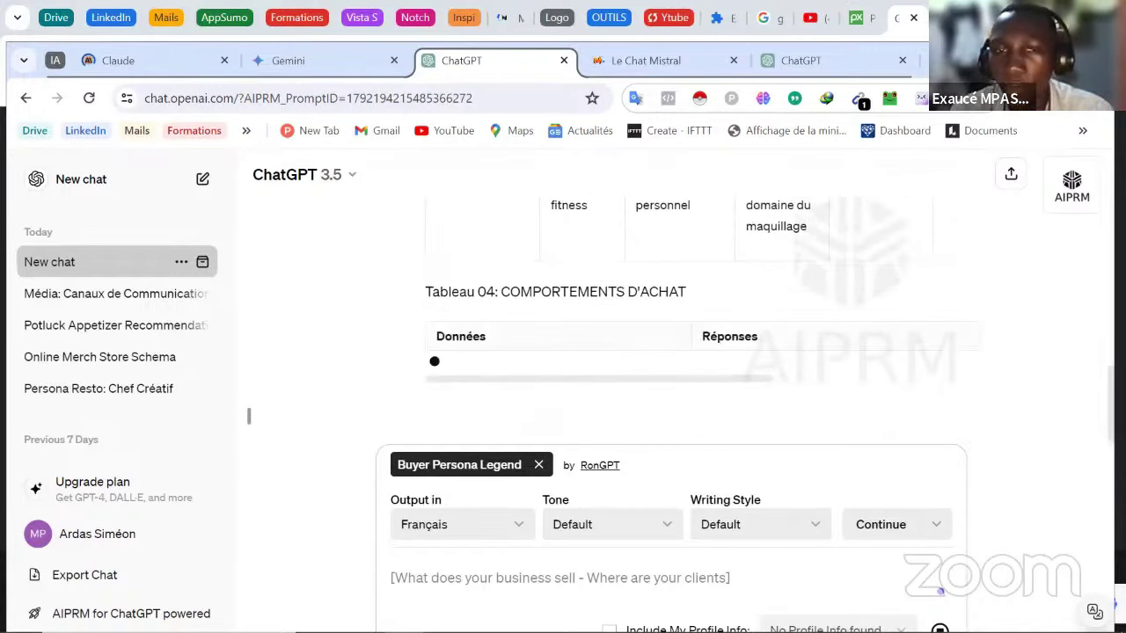
- Review the generated persona's tables, from the profile details through the psychographics to the buying behaviour
{"action": "scroll", "coordinate": [249, 416], "scroll_direction": "up", "scroll_amount": 2}
{"action": "scroll", "coordinate": [249, 416], "scroll_direction": "up", "scroll_amount": 1}
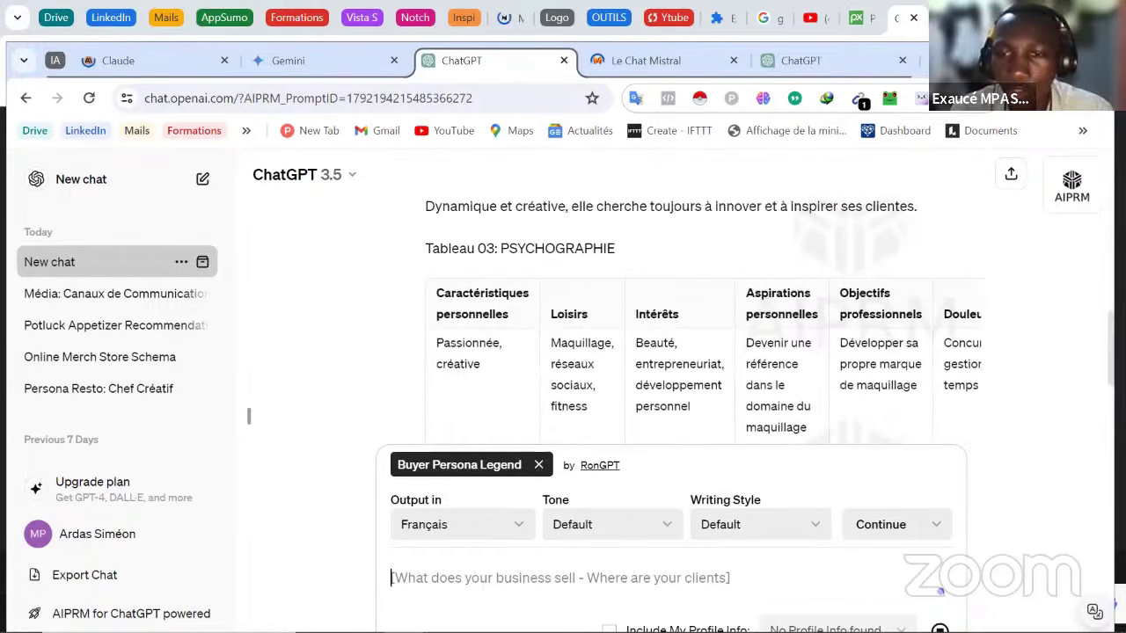
{"action": "scroll", "coordinate": [249, 416], "scroll_direction": "up", "scroll_amount": 3}
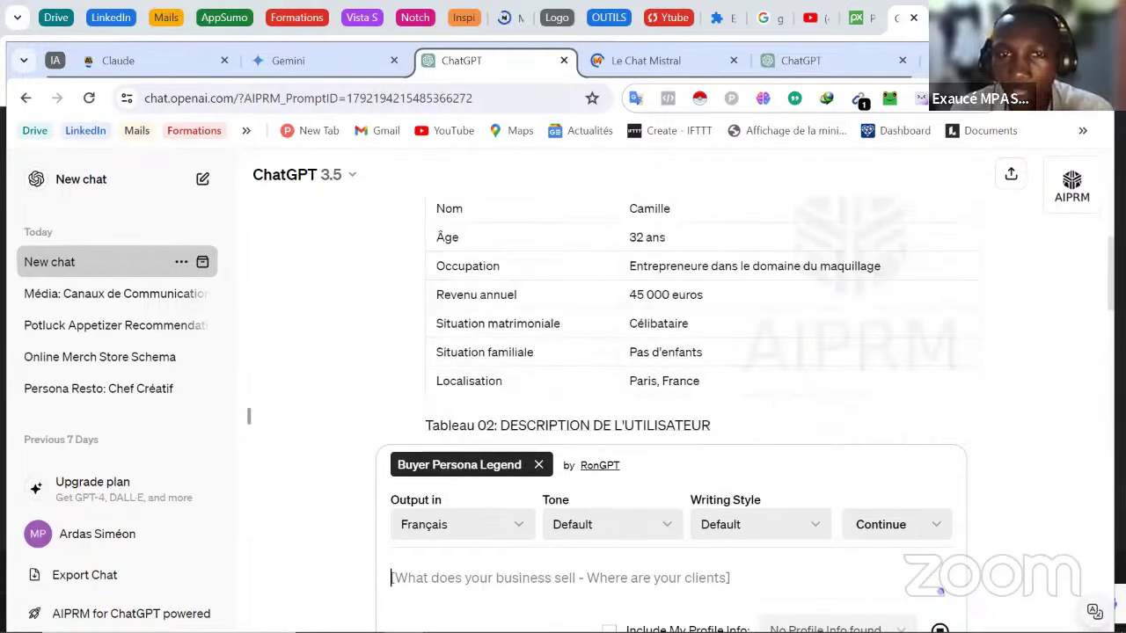
{"action": "scroll", "coordinate": [1082, 405], "scroll_direction": "down", "scroll_amount": 3}
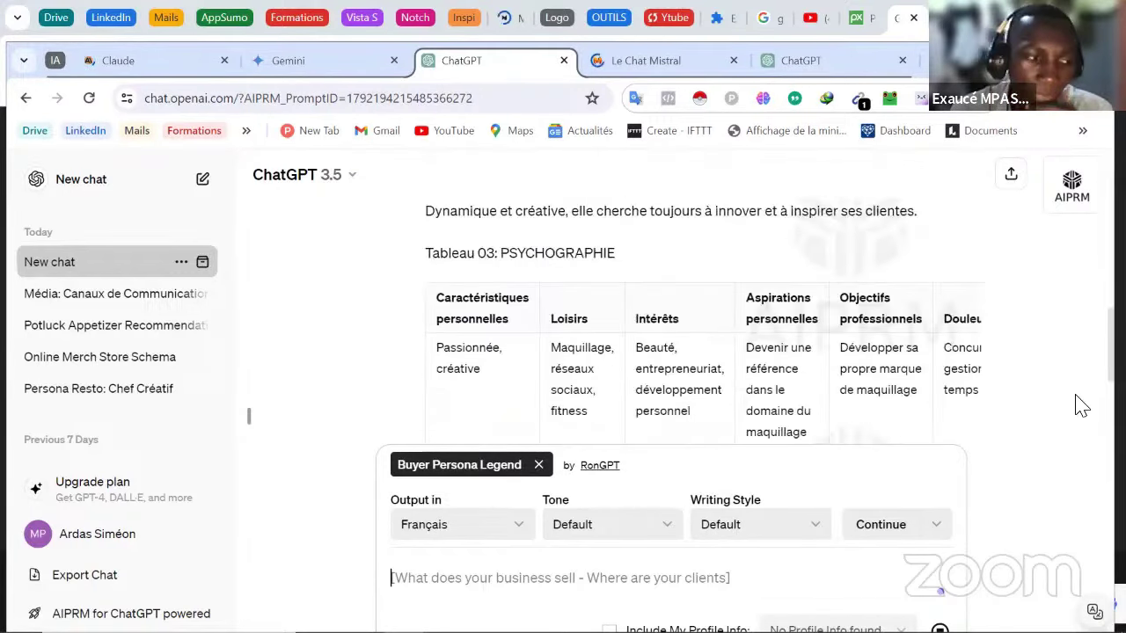
{"action": "scroll", "coordinate": [1082, 405], "scroll_direction": "down", "scroll_amount": 3}
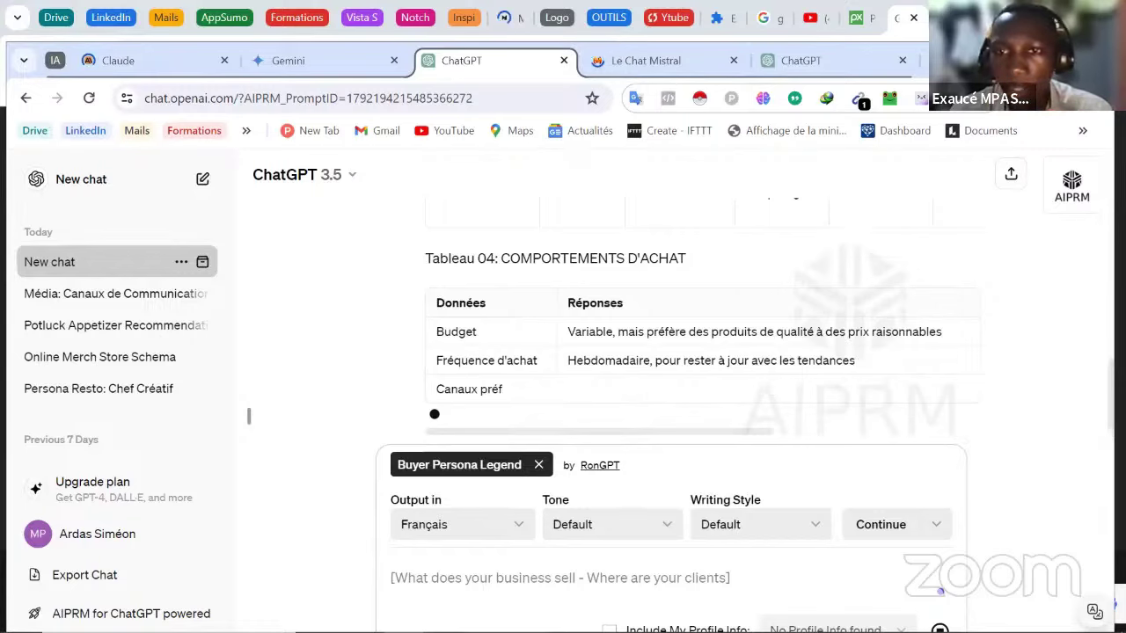
- Search the public AIPRM prompts for "youtube" and select the YouTube Script Creator prompt for use in the chat
{"action": "left_click", "coordinate": [1056, 199]}
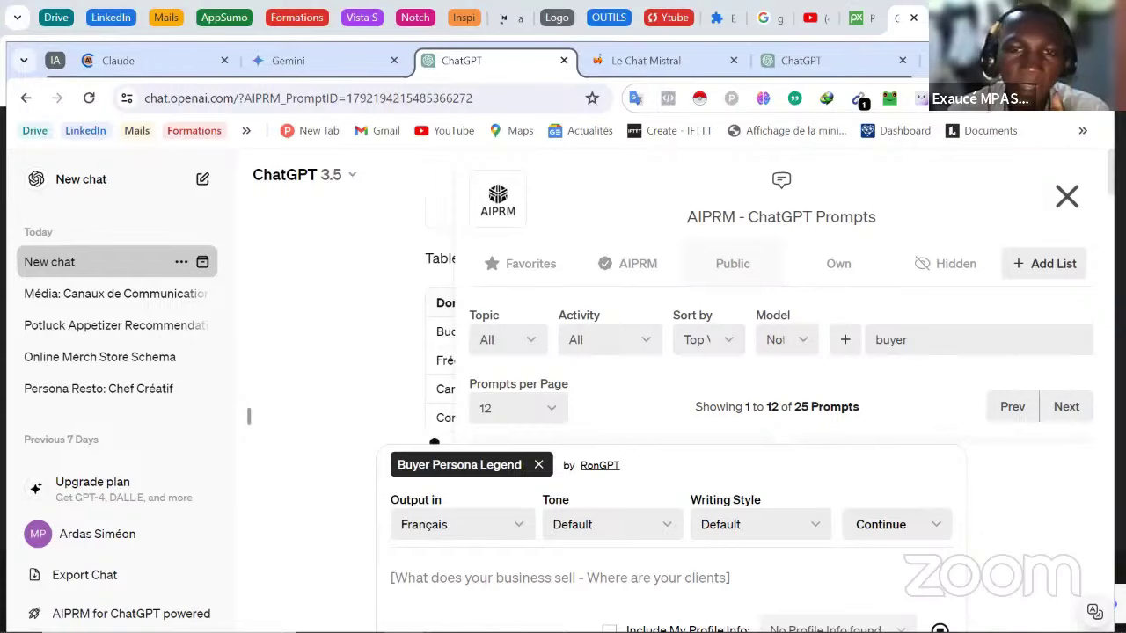
{"action": "scroll", "coordinate": [943, 312], "scroll_direction": "down", "scroll_amount": 1}
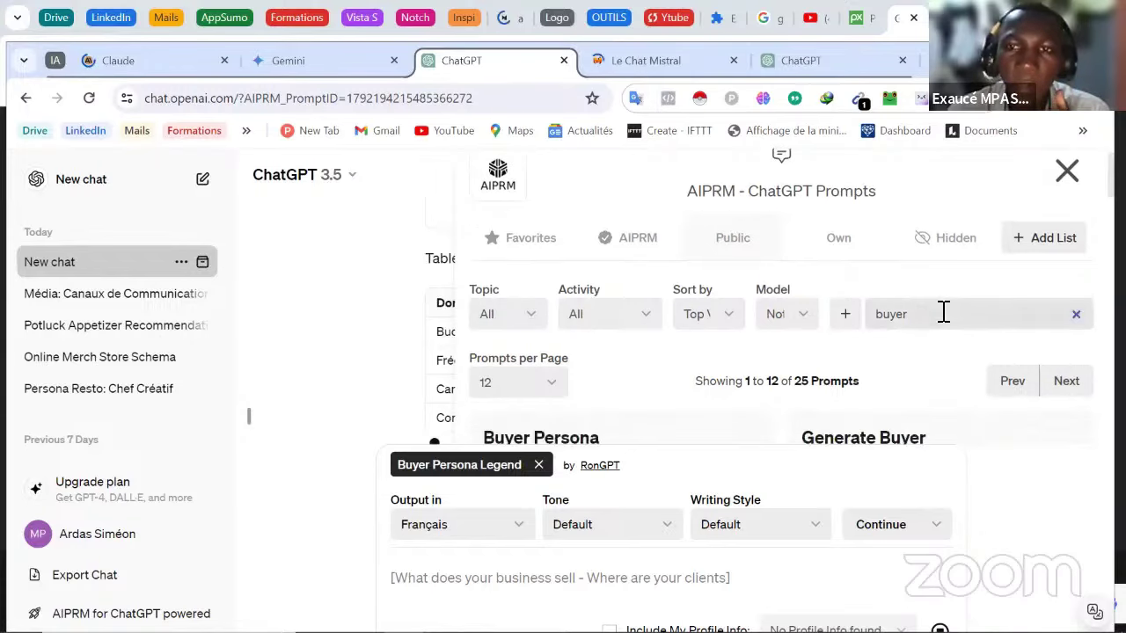
{"action": "key", "text": "ctrl+a"}
{"action": "key", "text": "BackSpace"}
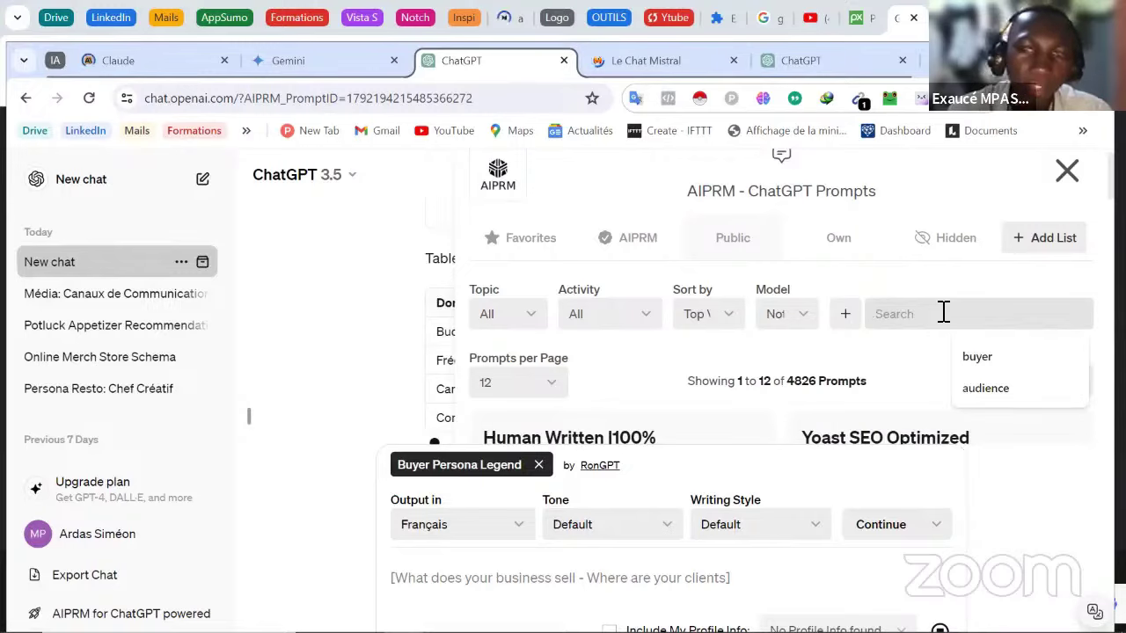
{"action": "type", "text": "youtube"}
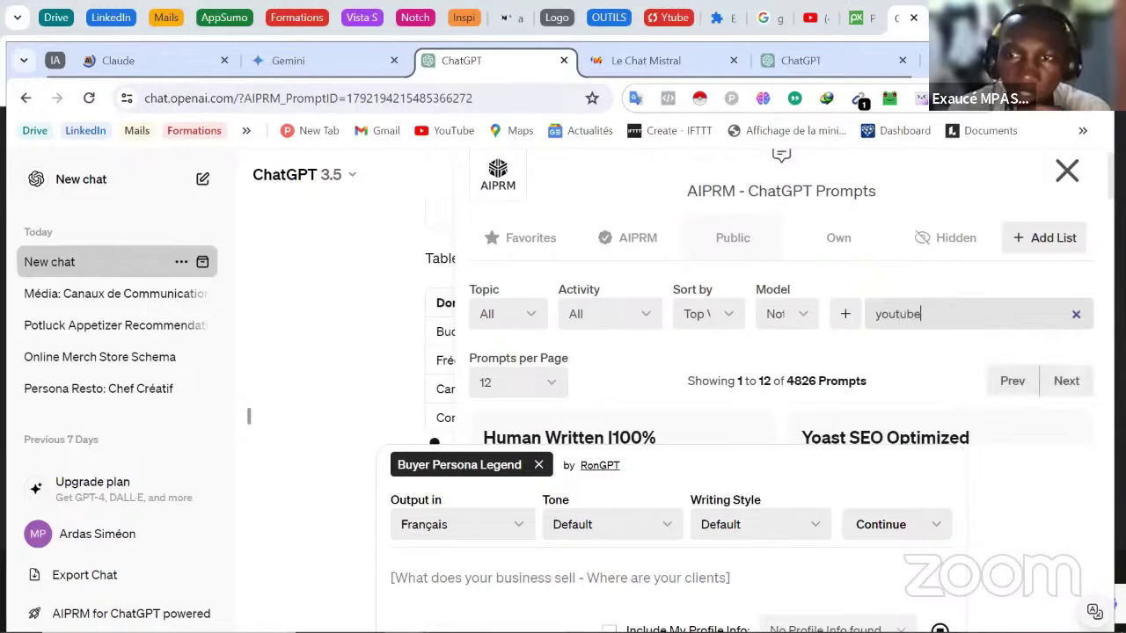
{"action": "scroll", "coordinate": [781, 352], "scroll_direction": "down", "scroll_amount": 2}
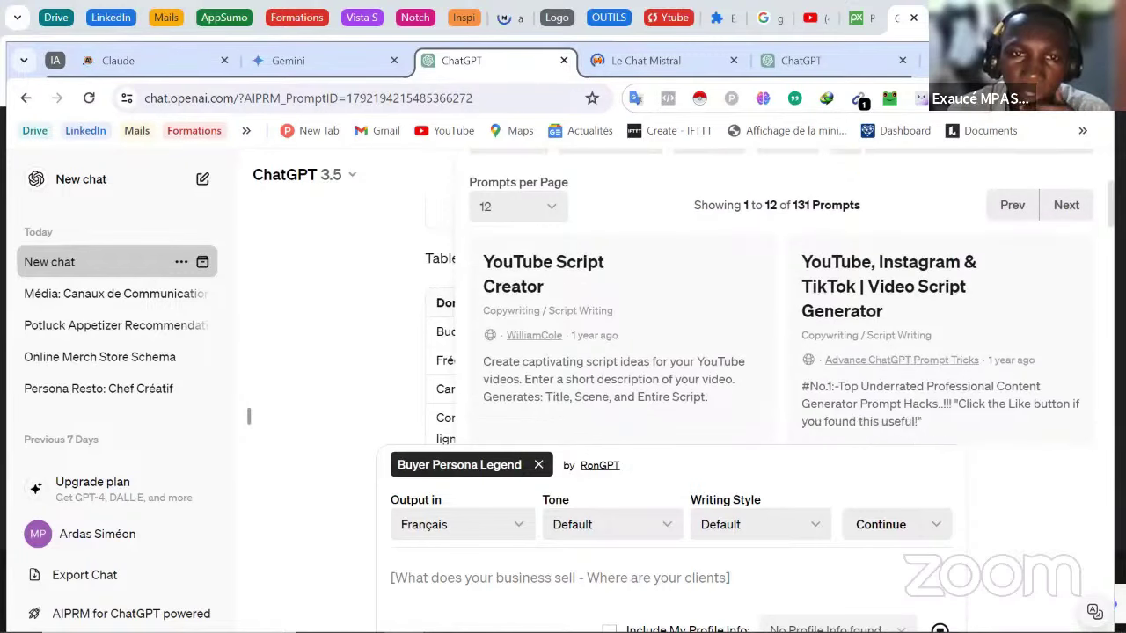
{"action": "scroll", "coordinate": [864, 279], "scroll_direction": "down", "scroll_amount": 1}
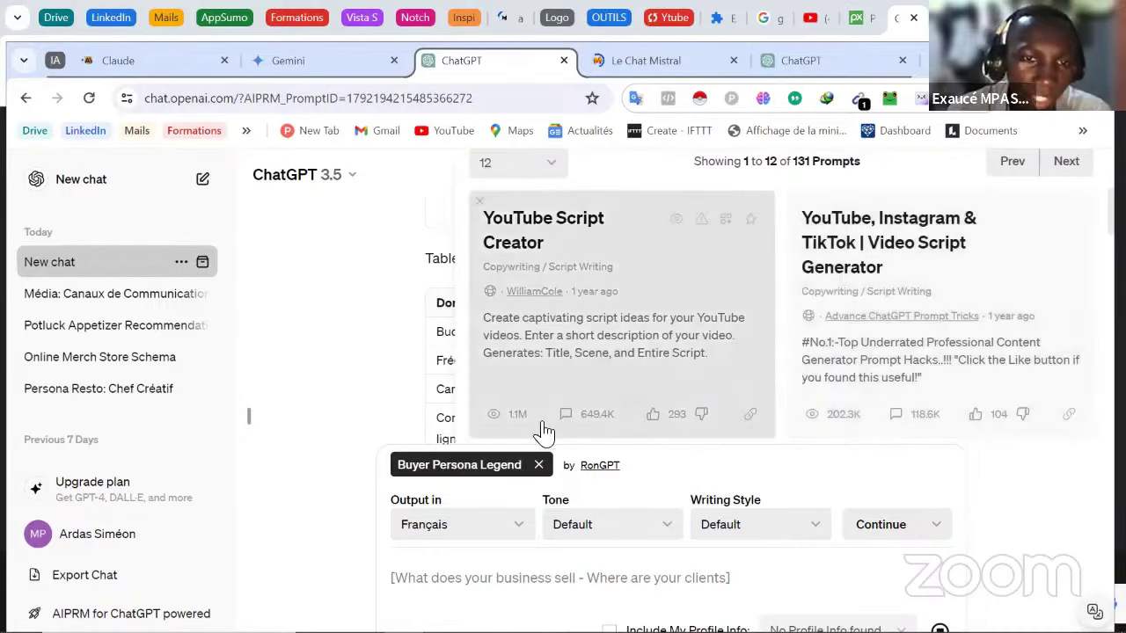
{"action": "left_click", "coordinate": [626, 347]}
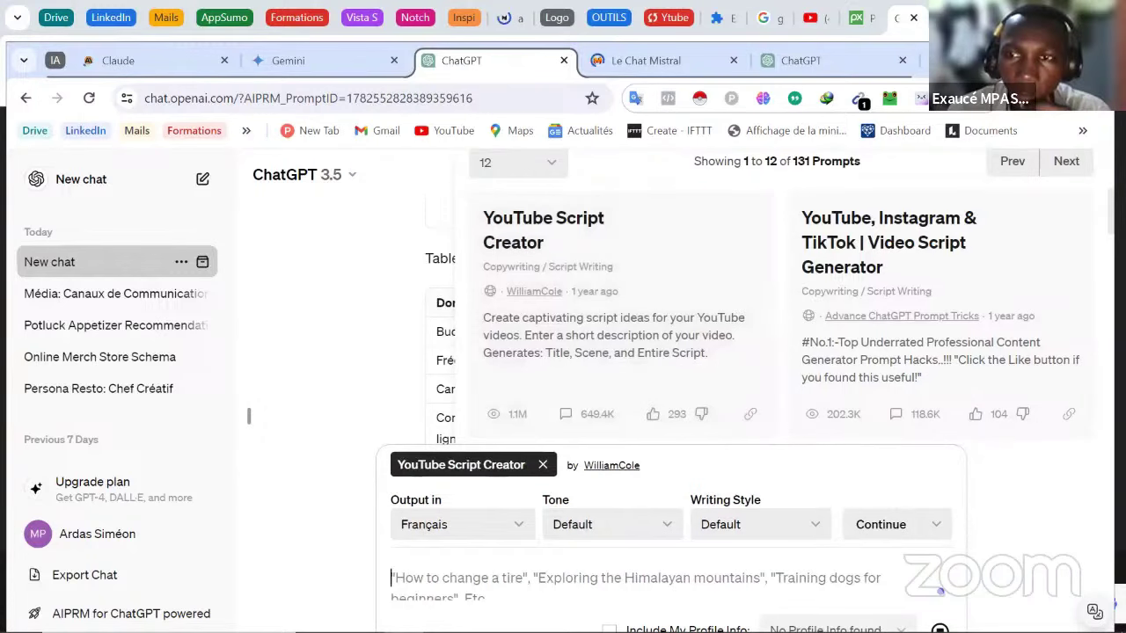
{"action": "scroll", "coordinate": [691, 525], "scroll_direction": "down", "scroll_amount": 1}
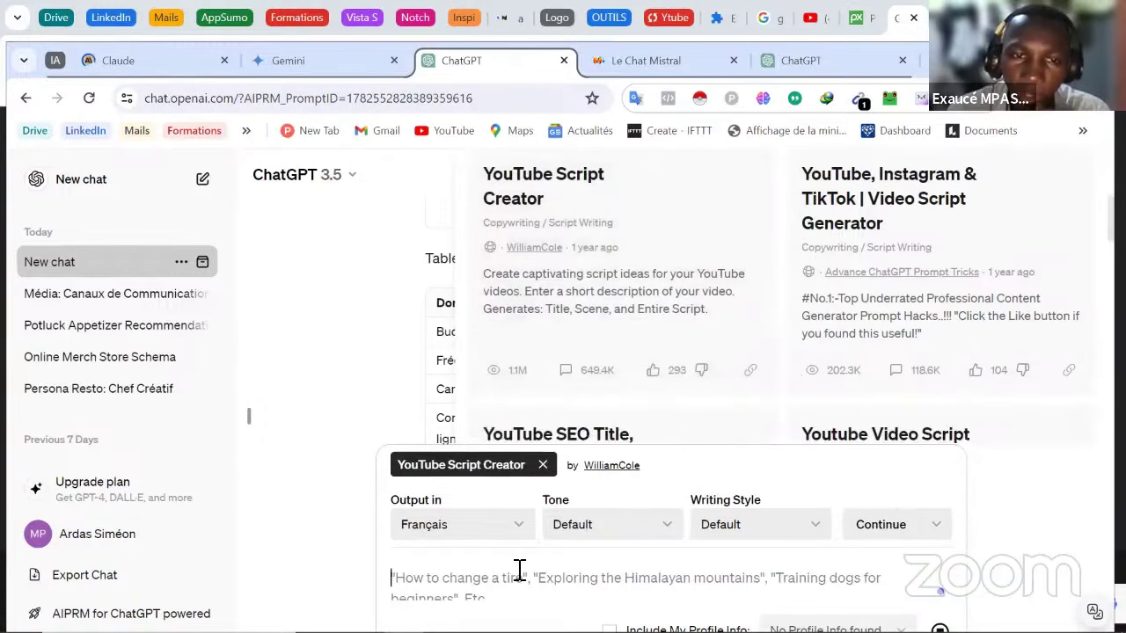
{"action": "left_click", "coordinate": [561, 591]}
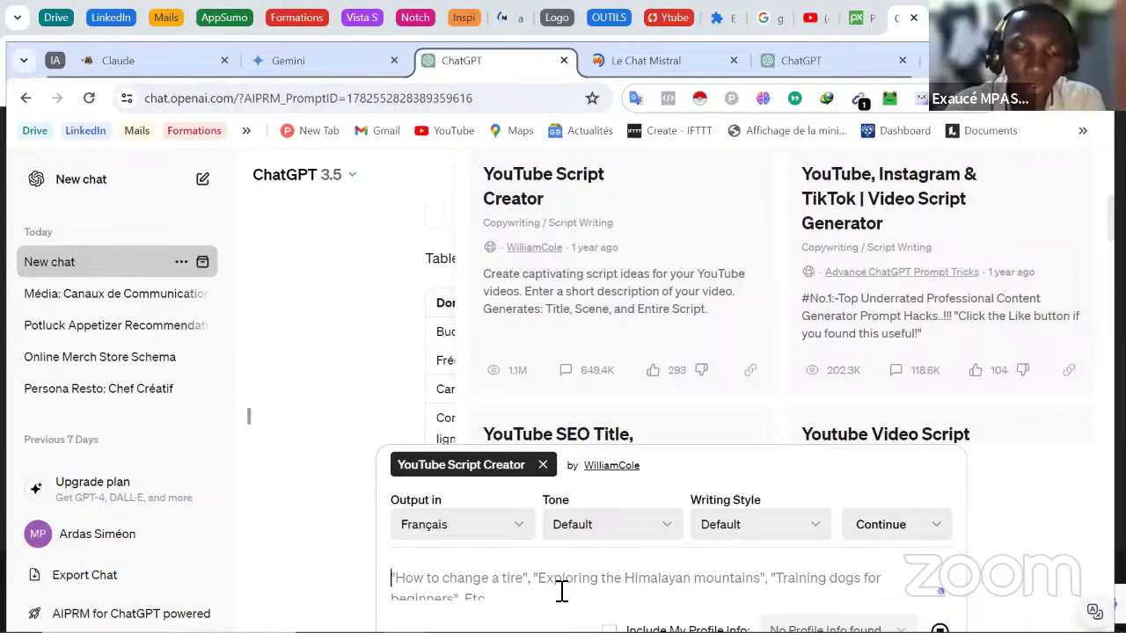
{"action": "type", "text": "je lance"}
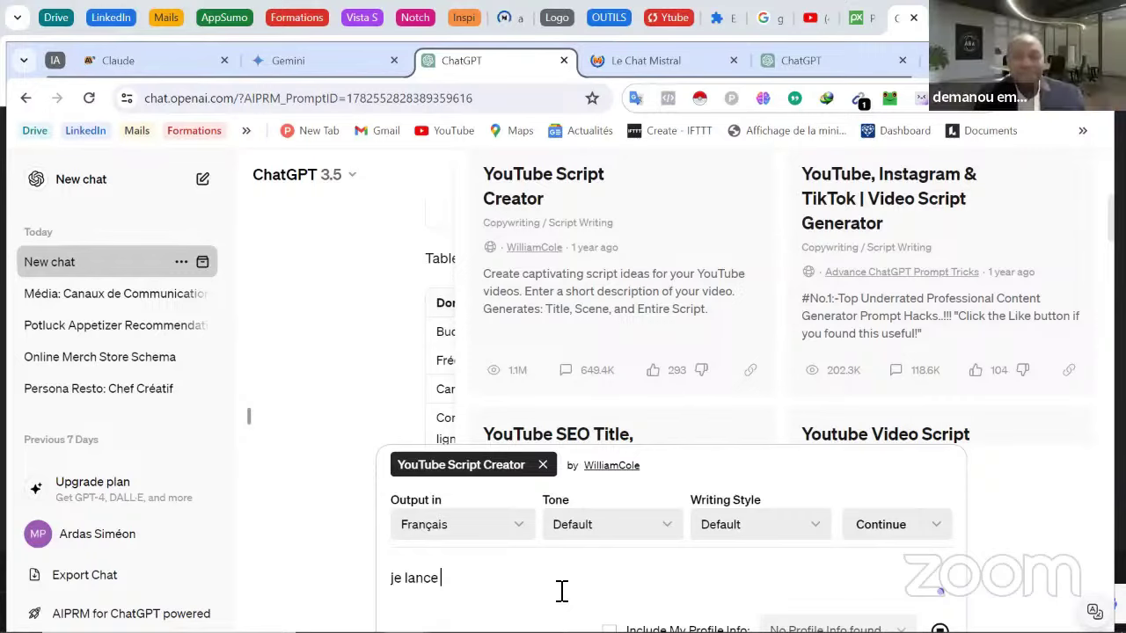
{"action": "key", "text": "BackSpace"}
{"action": "key", "text": "BackSpace"}
{"action": "key", "text": "BackSpace"}
{"action": "key", "text": "BackSpace"}
{"action": "key", "text": "BackSpace"}
{"action": "key", "text": "BackSpace"}
{"action": "key", "text": "BackSpace"}
{"action": "key", "text": "BackSpace"}
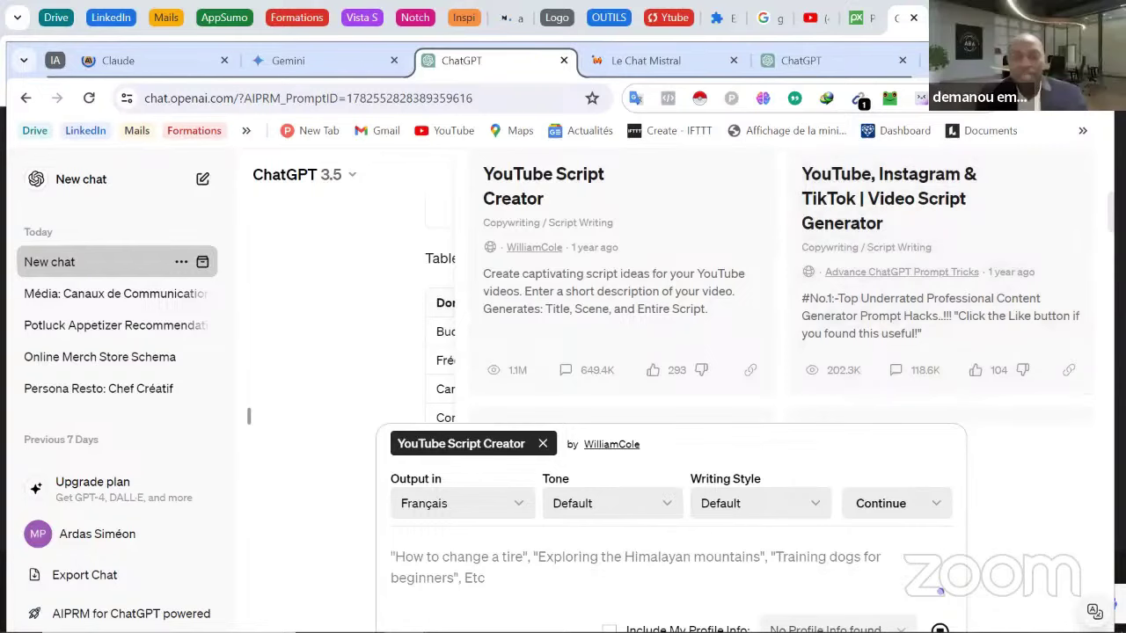
- Look through the public YouTube prompts down to the end of the first page and back to the search filters
{"action": "scroll", "coordinate": [774, 281], "scroll_direction": "down", "scroll_amount": 5}
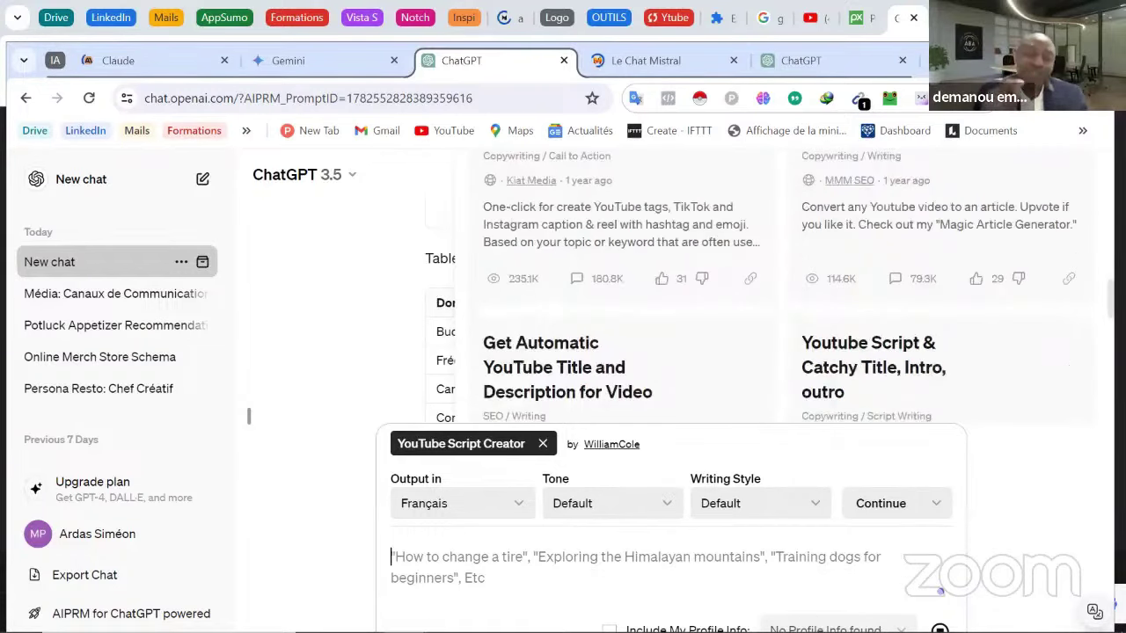
{"action": "scroll", "coordinate": [774, 281], "scroll_direction": "down", "scroll_amount": 4}
{"action": "scroll", "coordinate": [774, 281], "scroll_direction": "down", "scroll_amount": 4}
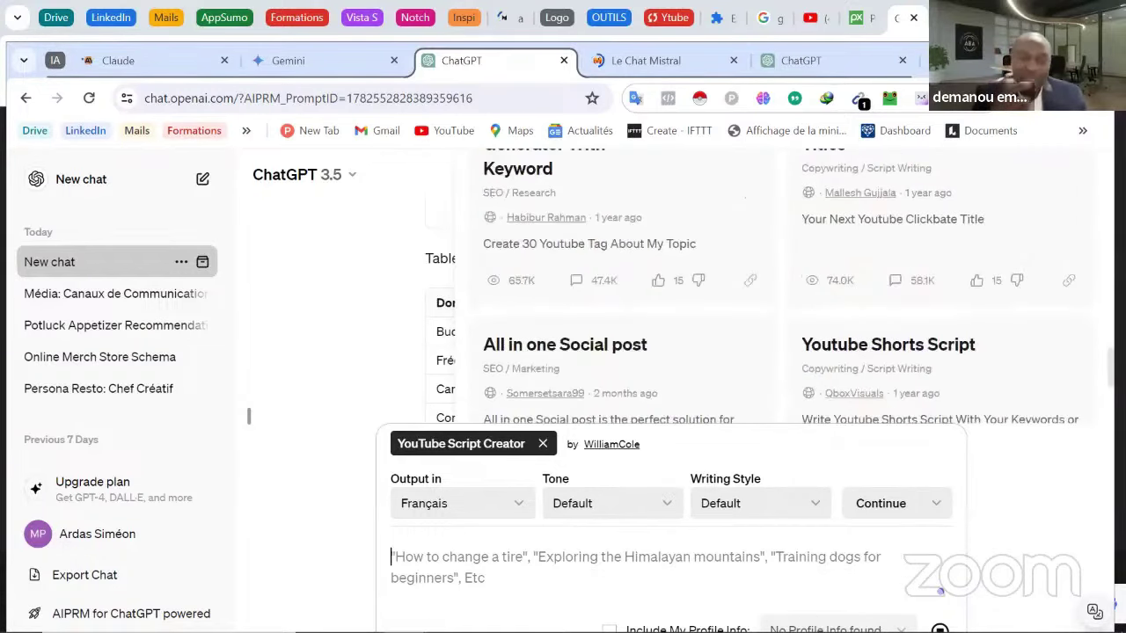
{"action": "scroll", "coordinate": [775, 281], "scroll_direction": "down", "scroll_amount": 2}
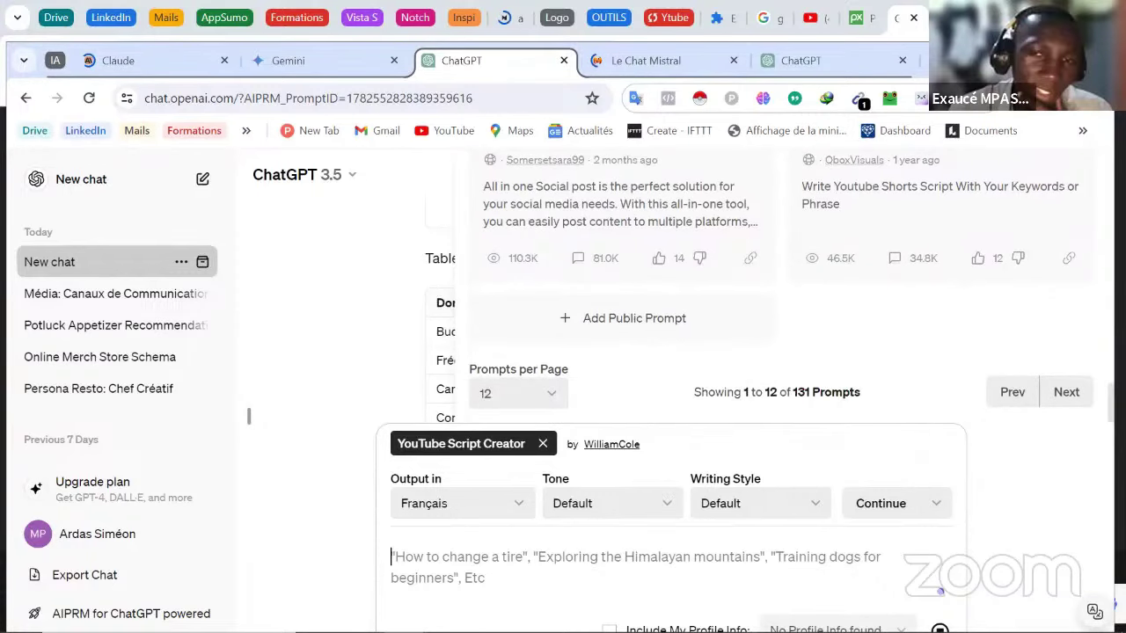
{"action": "scroll", "coordinate": [774, 281], "scroll_direction": "up", "scroll_amount": 6}
{"action": "scroll", "coordinate": [1067, 312], "scroll_direction": "up", "scroll_amount": 4}
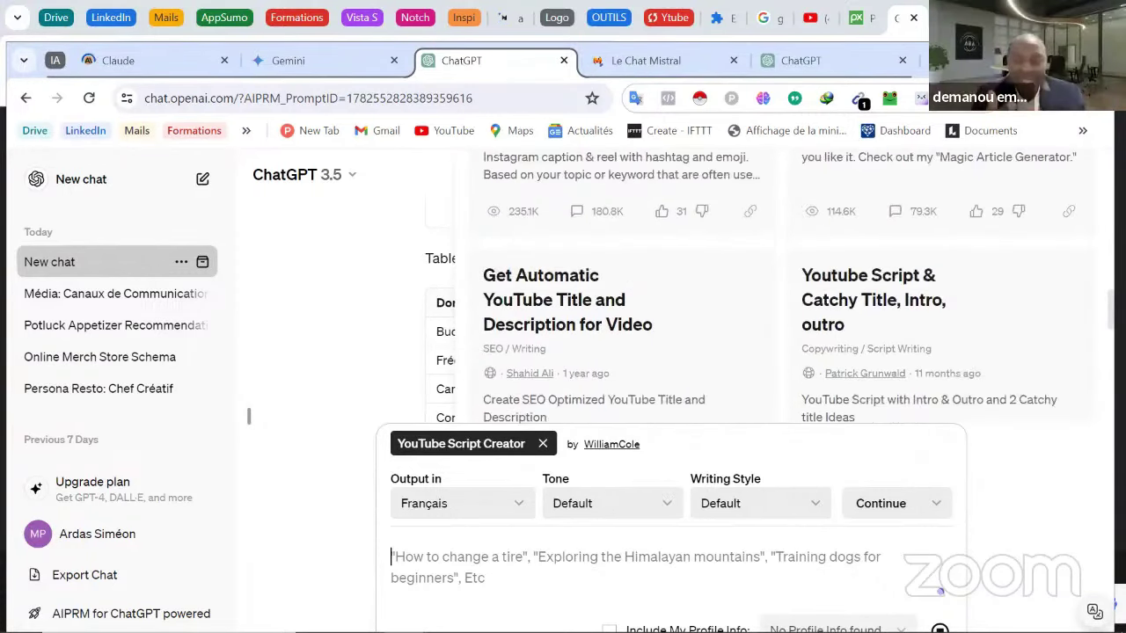
{"action": "scroll", "coordinate": [1067, 312], "scroll_direction": "up", "scroll_amount": 1}
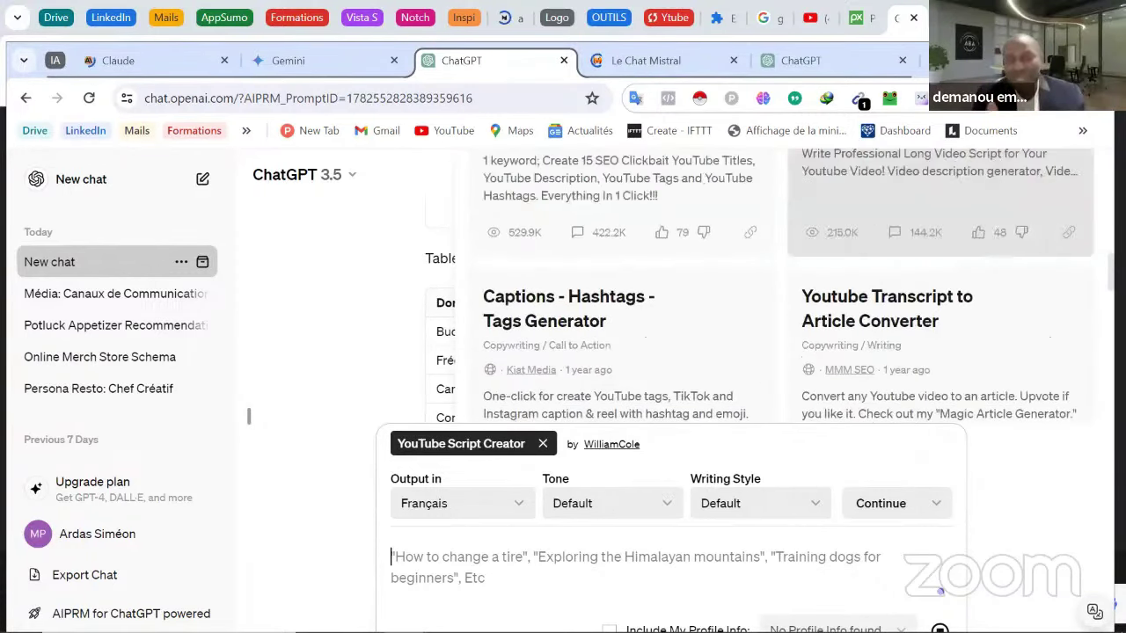
{"action": "scroll", "coordinate": [781, 282], "scroll_direction": "up", "scroll_amount": 1}
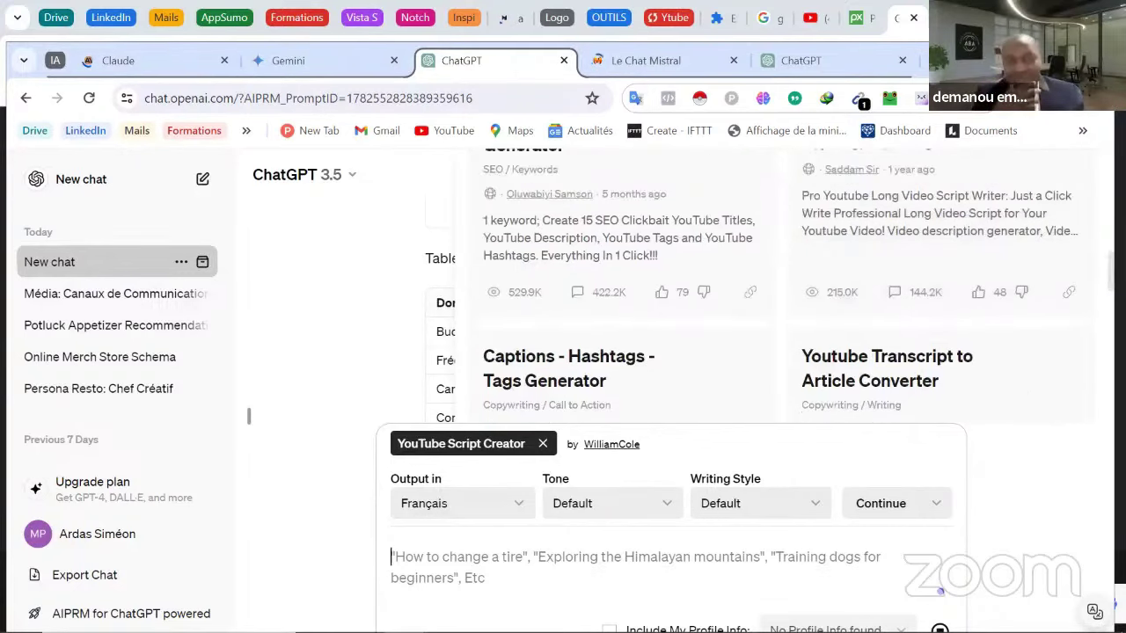
{"action": "scroll", "coordinate": [780, 282], "scroll_direction": "up", "scroll_amount": 8}
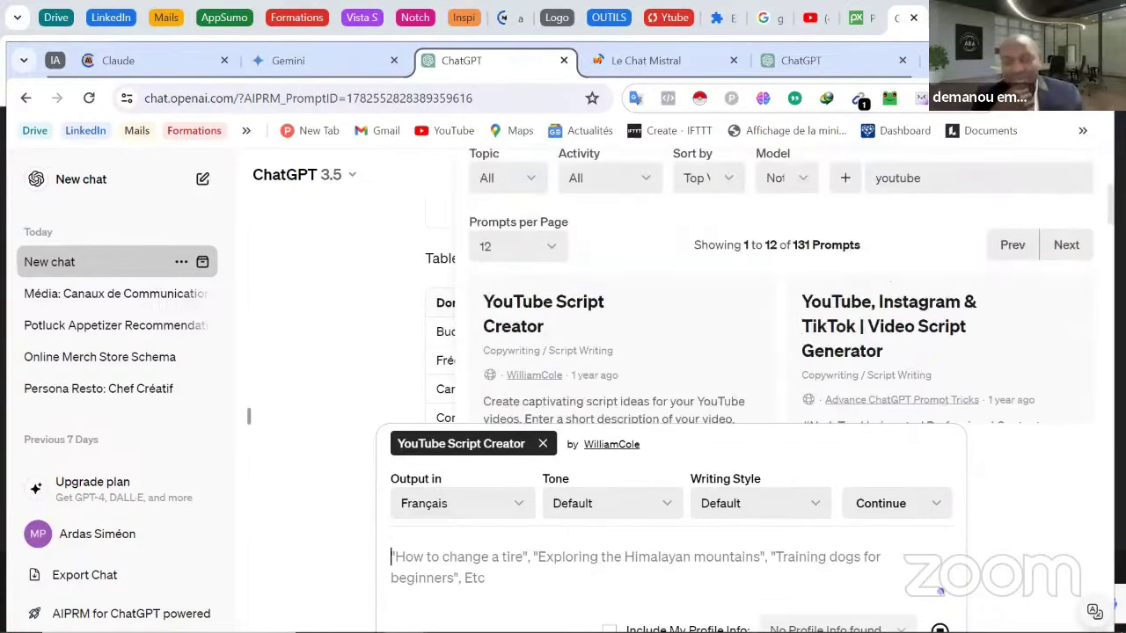
{"action": "scroll", "coordinate": [780, 282], "scroll_direction": "up", "scroll_amount": 1}
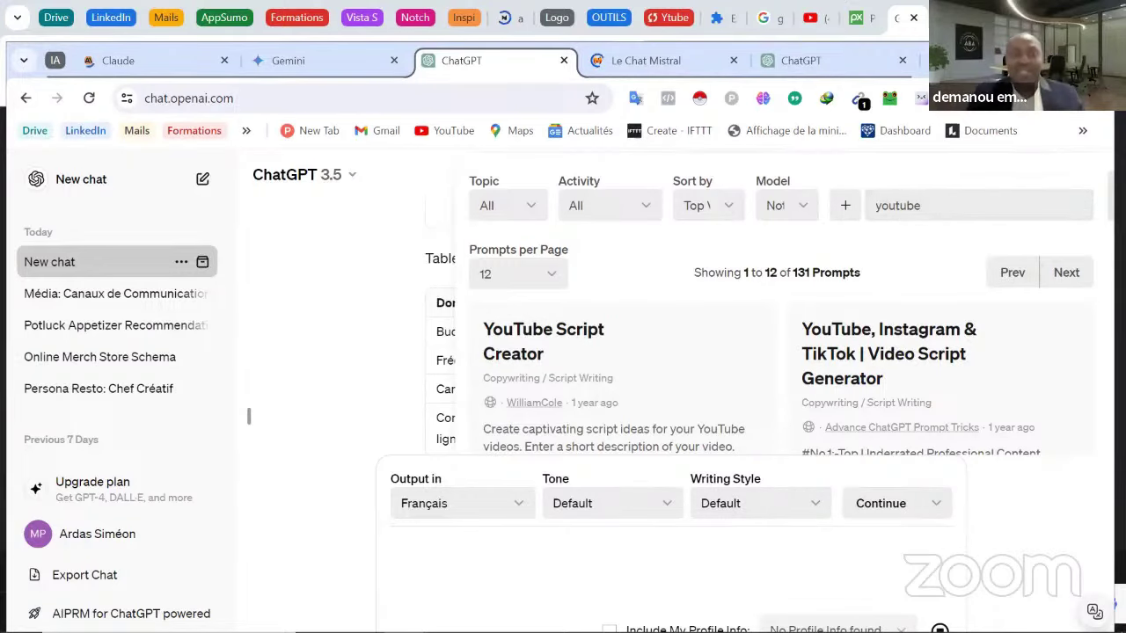
{"action": "scroll", "coordinate": [1071, 189], "scroll_direction": "up", "scroll_amount": 2}
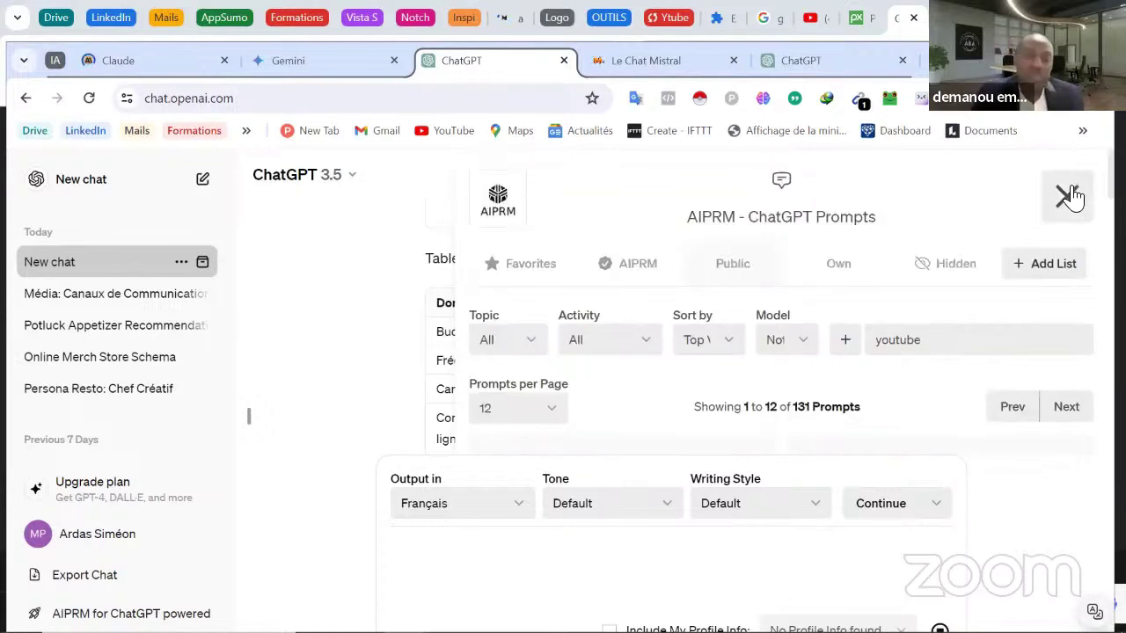
- Close the AIPRM prompt library and review the finished makeup persona's buying behaviour and psychographics tables
{"action": "left_click", "coordinate": [1070, 196]}
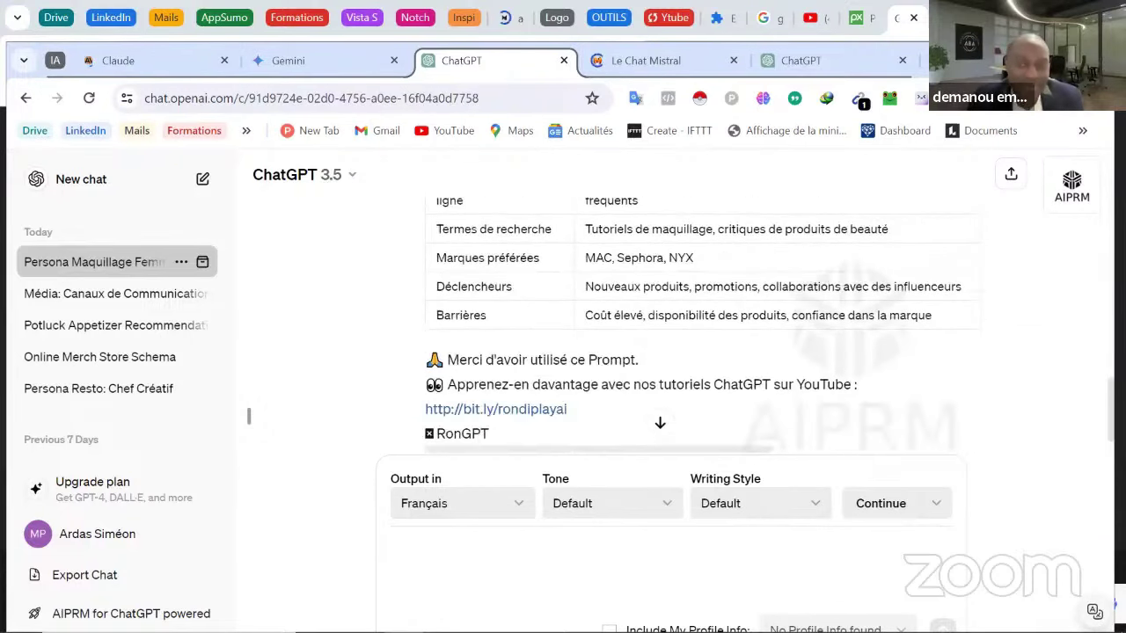
{"action": "scroll", "coordinate": [248, 416], "scroll_direction": "up", "scroll_amount": 2}
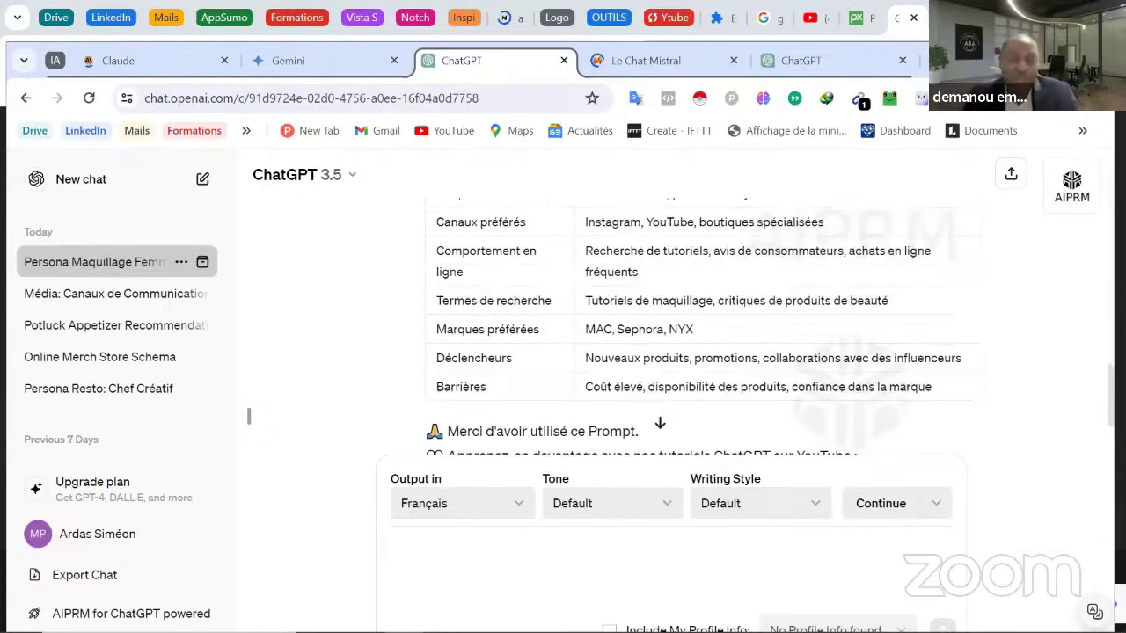
{"action": "scroll", "coordinate": [248, 417], "scroll_direction": "up", "scroll_amount": 1}
{"action": "scroll", "coordinate": [248, 417], "scroll_direction": "up", "scroll_amount": 2}
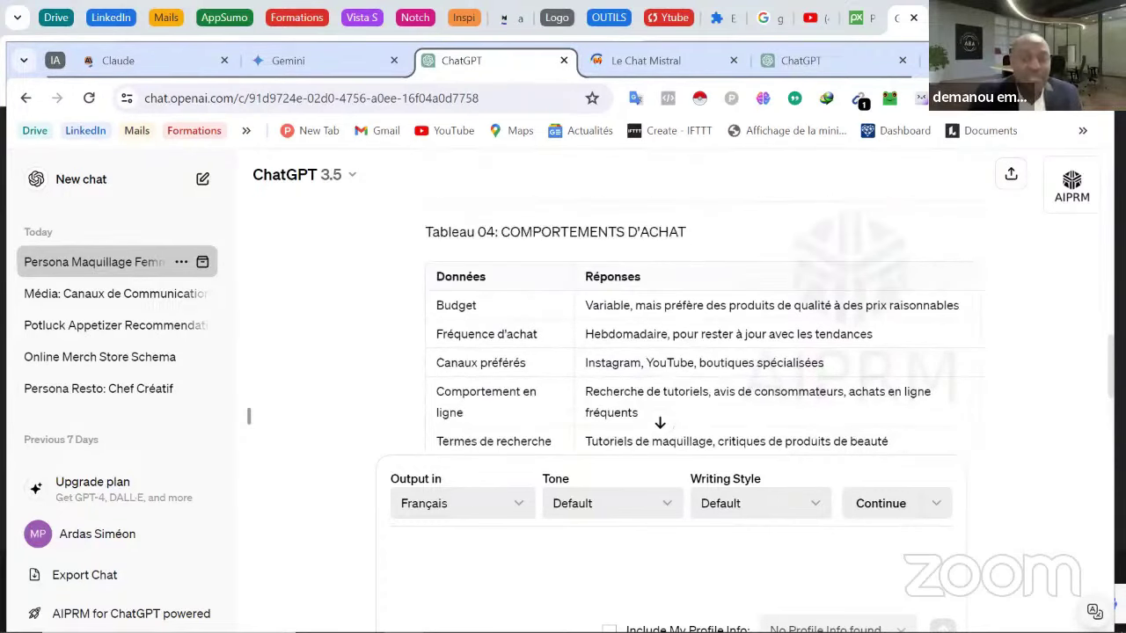
{"action": "scroll", "coordinate": [248, 416], "scroll_direction": "up", "scroll_amount": 1}
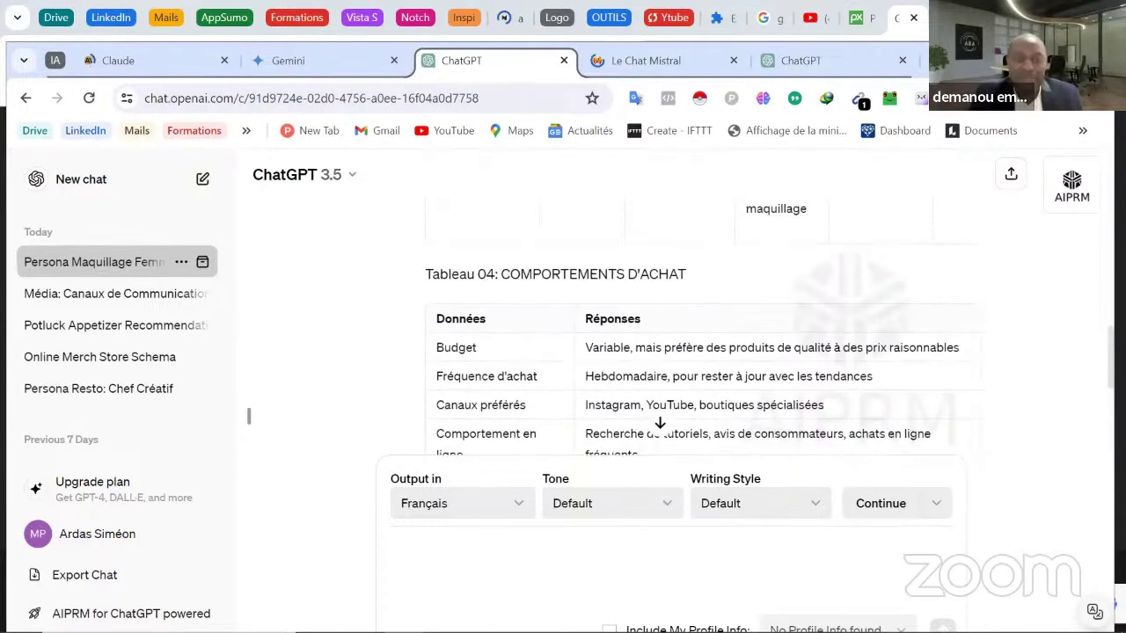
{"action": "scroll", "coordinate": [248, 416], "scroll_direction": "up", "scroll_amount": 2}
{"action": "scroll", "coordinate": [248, 416], "scroll_direction": "down", "scroll_amount": 1}
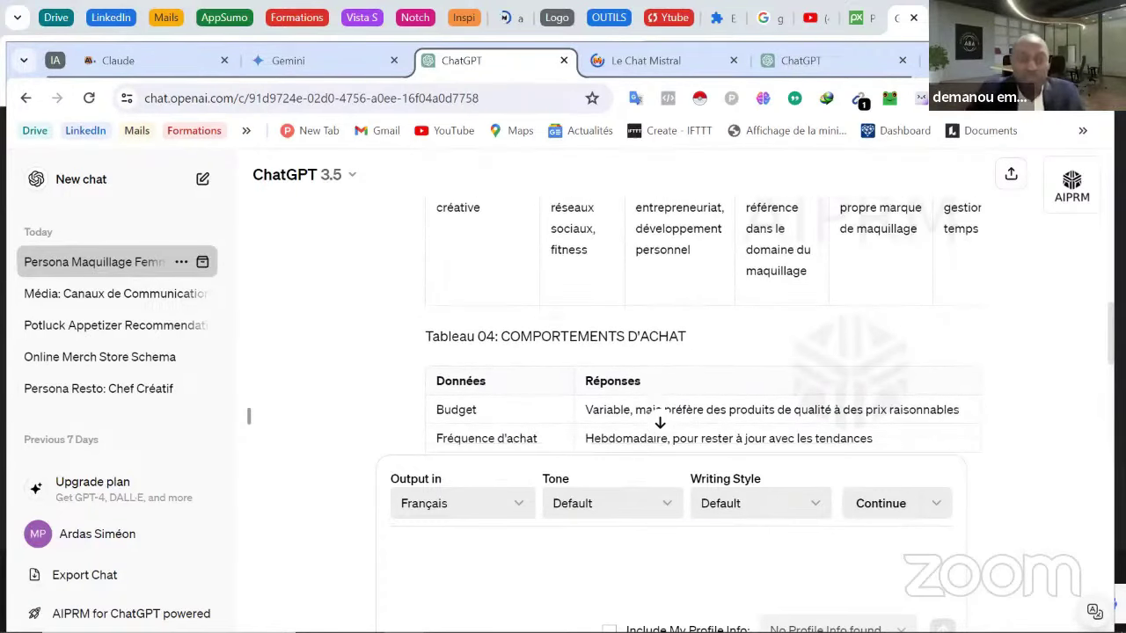
{"action": "scroll", "coordinate": [248, 416], "scroll_direction": "down", "scroll_amount": 2}
{"action": "scroll", "coordinate": [1082, 460], "scroll_direction": "down", "scroll_amount": 3}
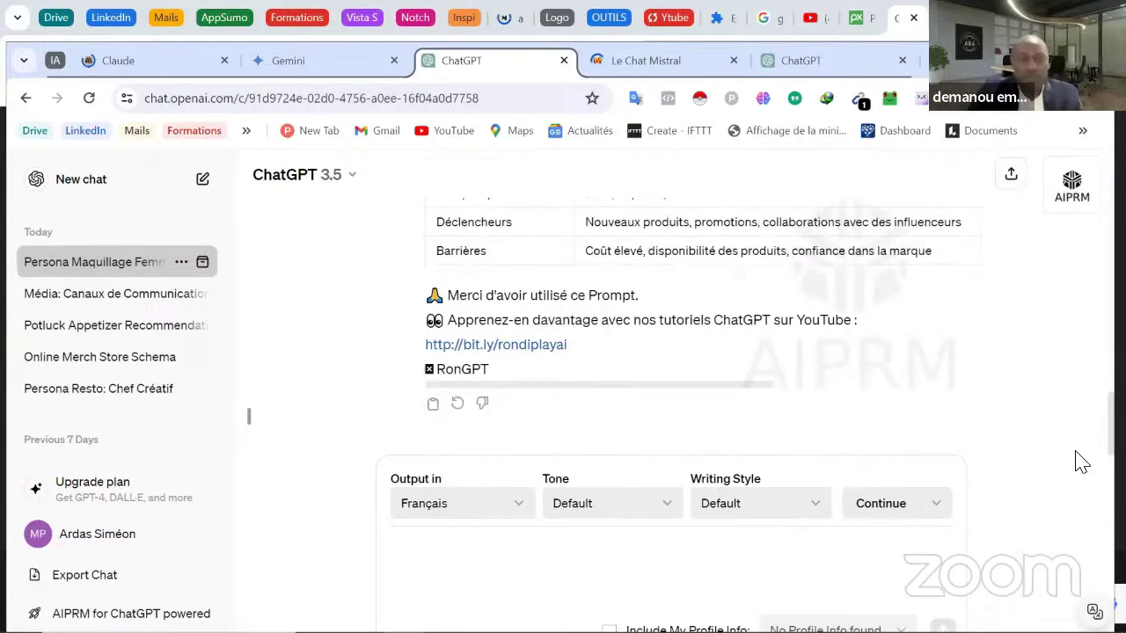
{"action": "scroll", "coordinate": [1043, 191], "scroll_direction": "up", "scroll_amount": 2}
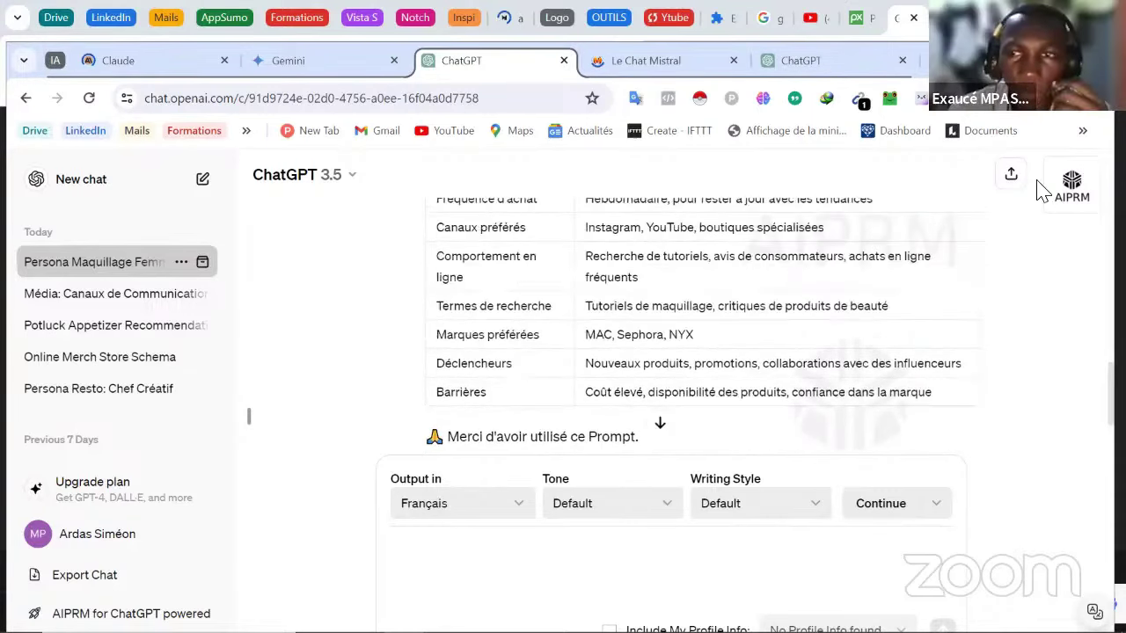
{"action": "scroll", "coordinate": [1042, 191], "scroll_direction": "up", "scroll_amount": 5}
{"action": "left_click", "coordinate": [1082, 204]}
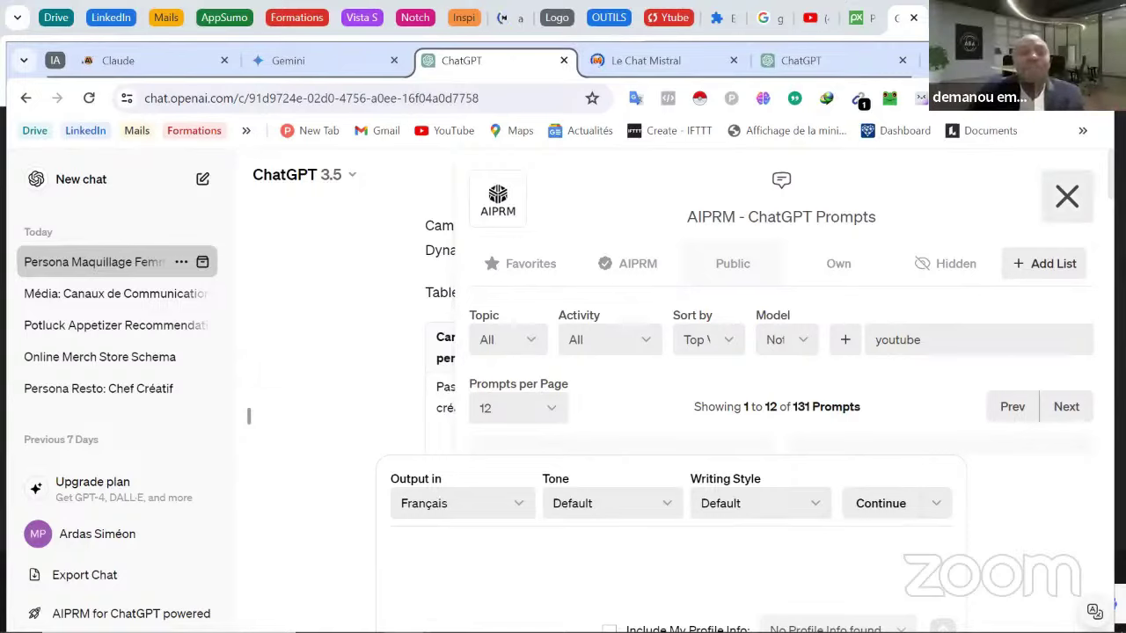
{"action": "left_click", "coordinate": [1067, 196]}
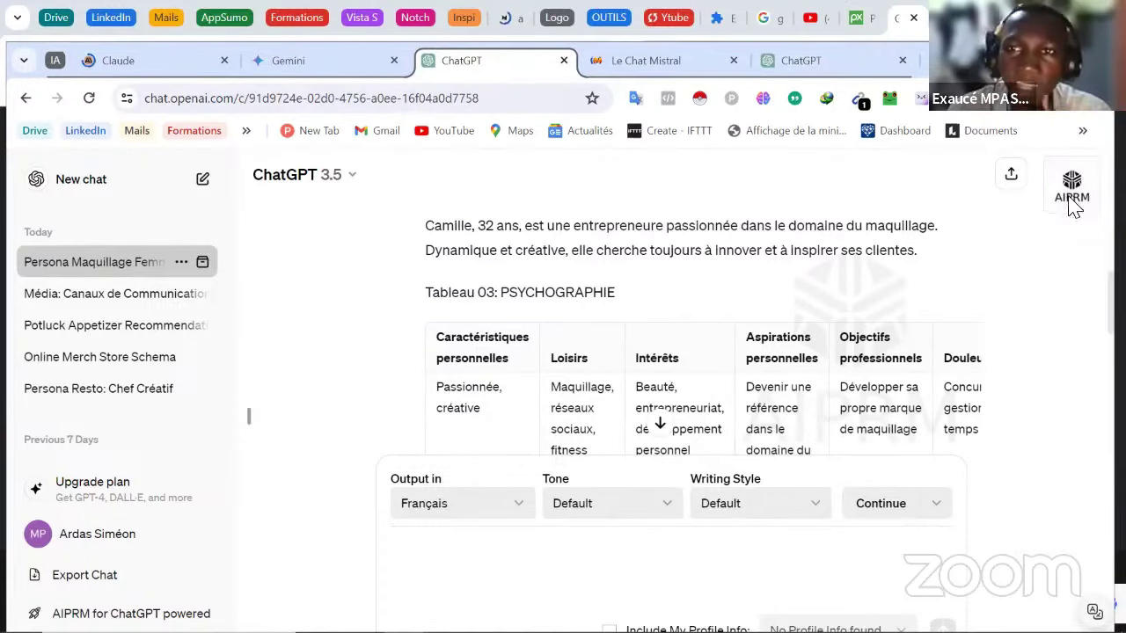
- Switch to the Google page in the other browser window and search for "quelle est le format pour facebook"
{"action": "left_click", "coordinate": [1022, 54]}
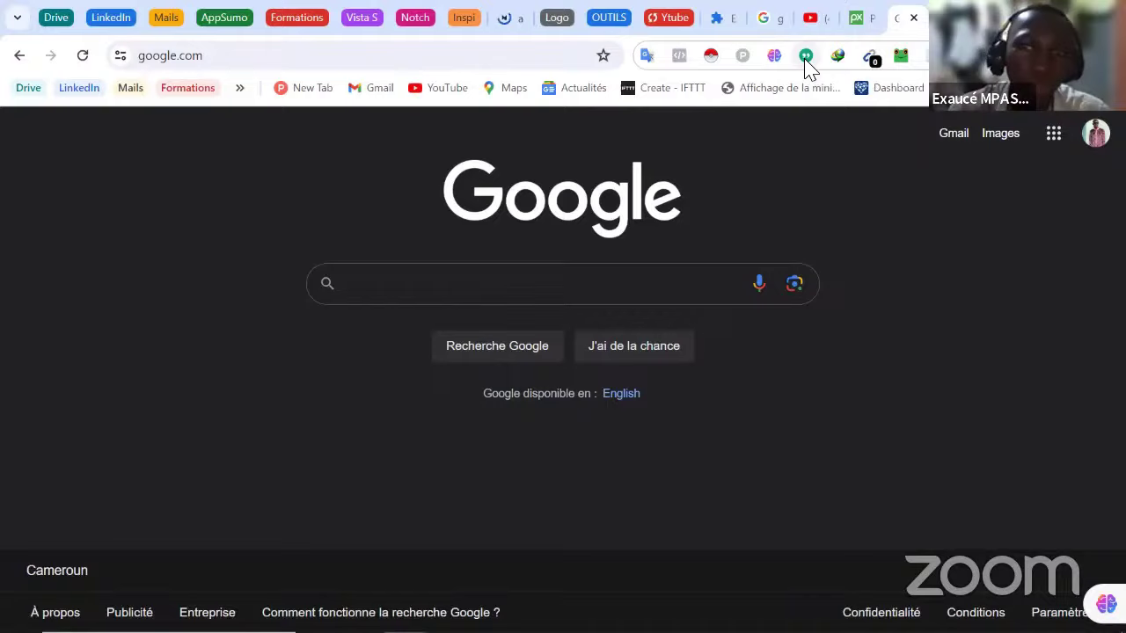
{"action": "left_click", "coordinate": [577, 300]}
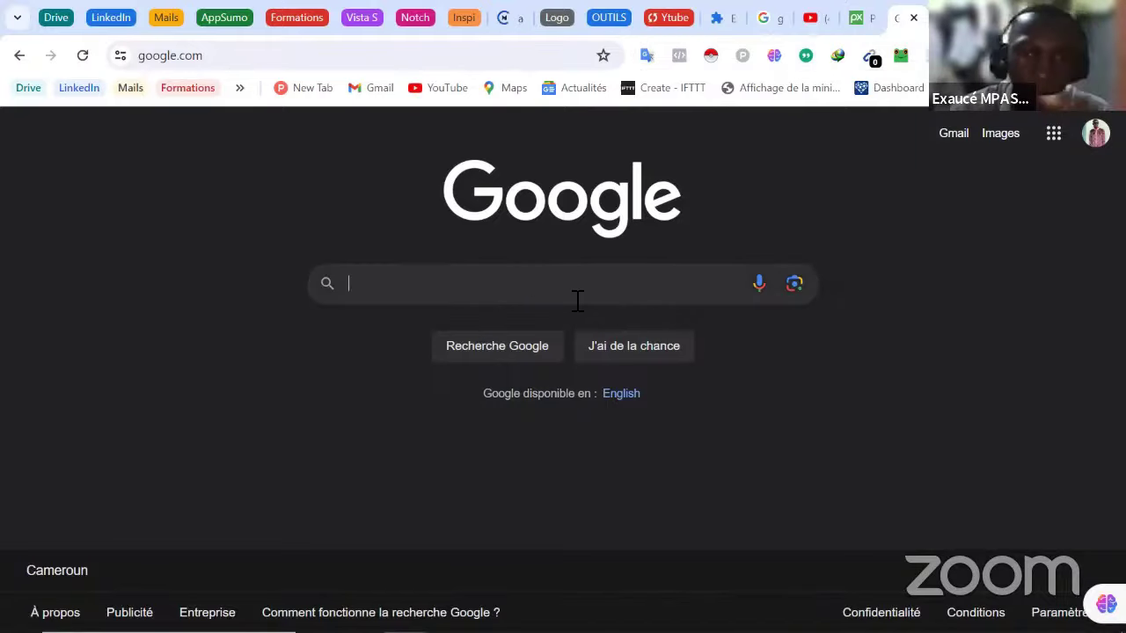
{"action": "left_click", "coordinate": [576, 294]}
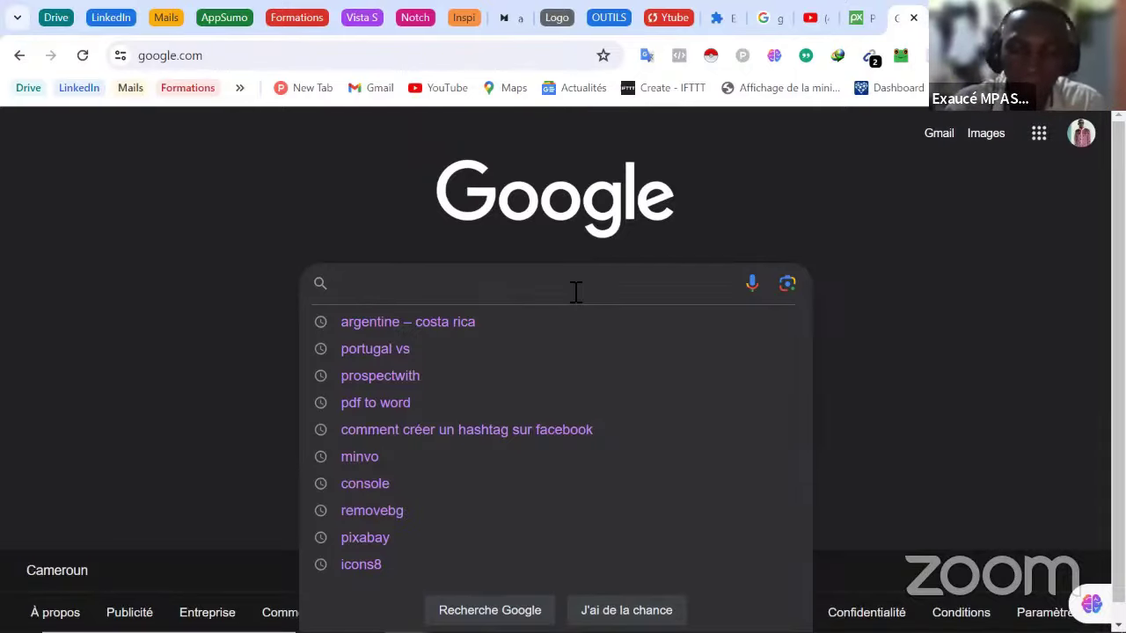
{"action": "type", "text": "quelle est"}
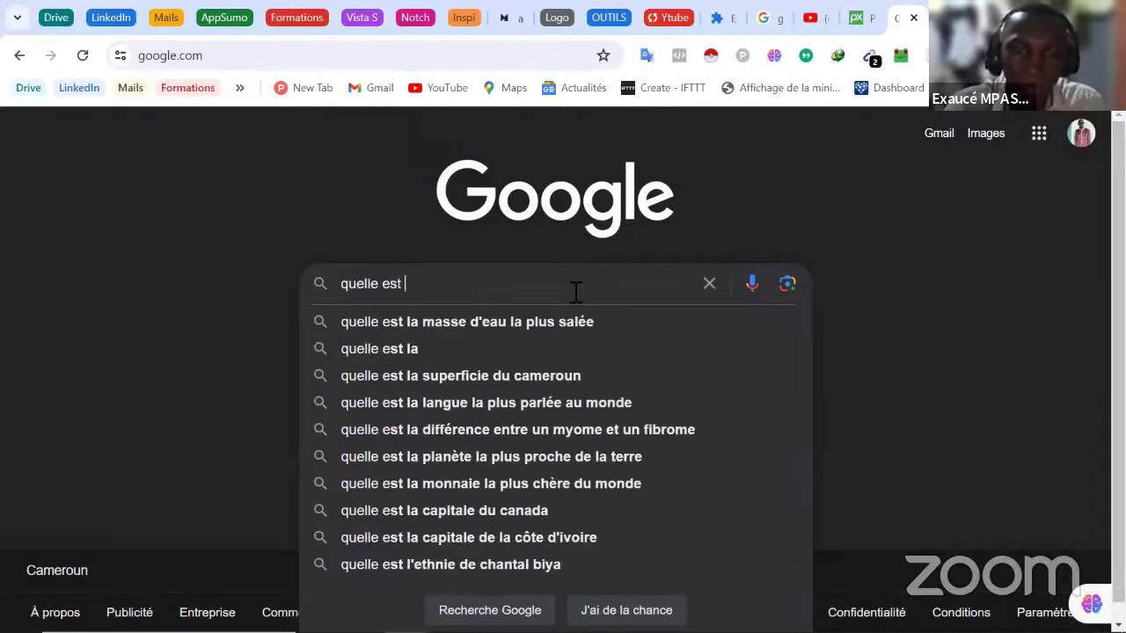
{"action": "type", "text": " le forma"}
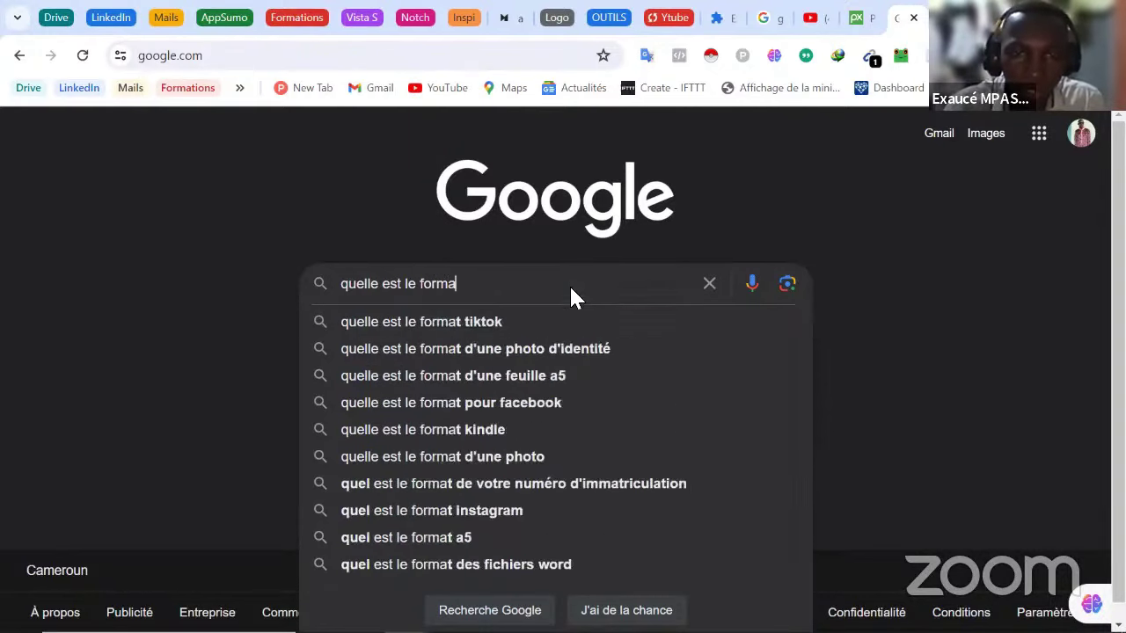
{"action": "left_click", "coordinate": [553, 404]}
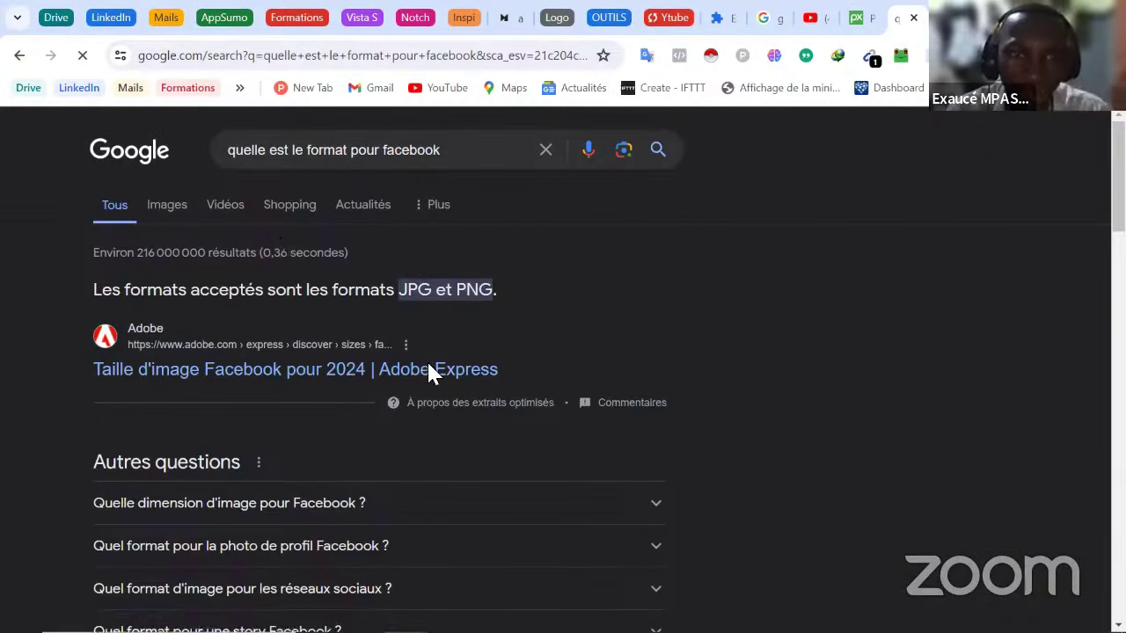
- Open the Adobe Express result on Facebook image sizes and summarize the page with the Suite ChatGPT extension
{"action": "left_click", "coordinate": [355, 370]}
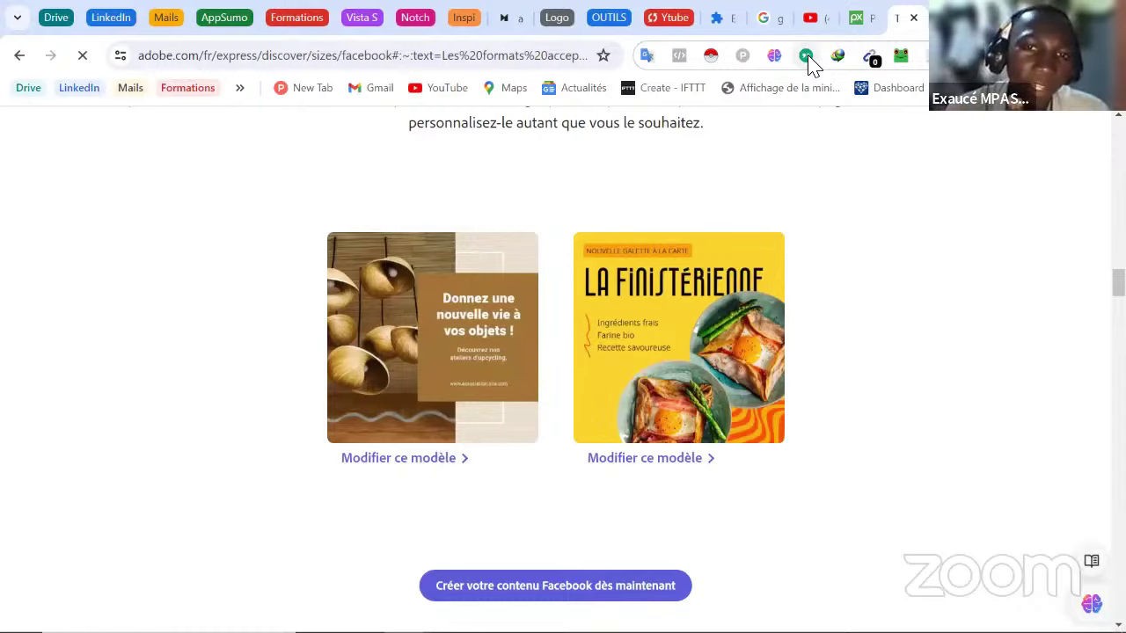
{"action": "left_click", "coordinate": [806, 56]}
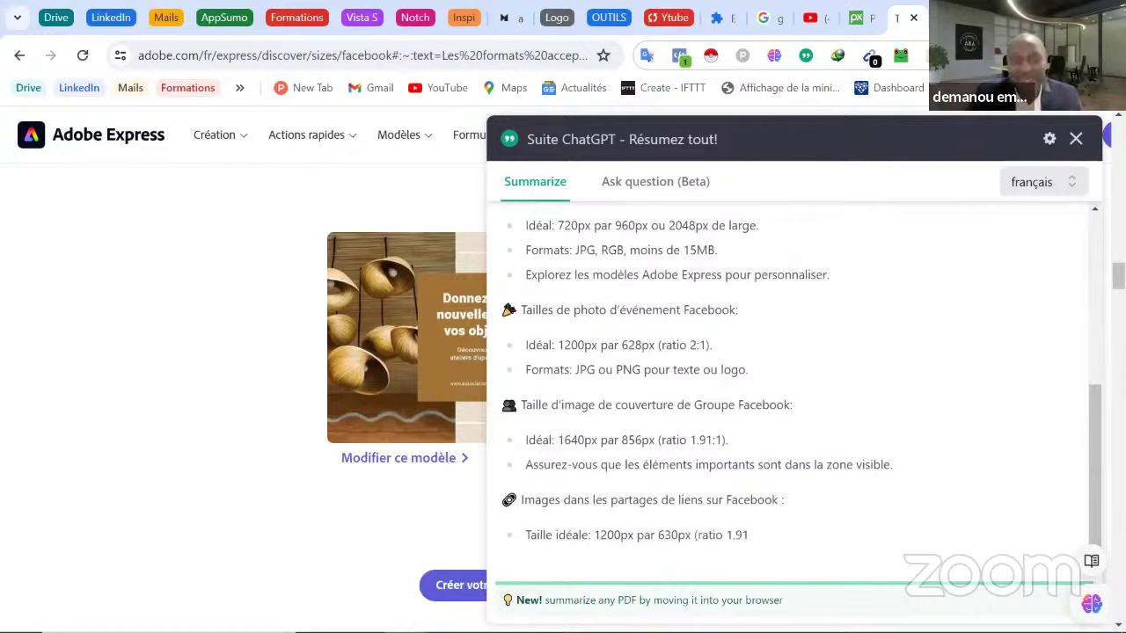
- Read through the French summary of recommended Facebook image sizes and formats, and close the summary window
{"action": "scroll", "coordinate": [792, 378], "scroll_direction": "up", "scroll_amount": 1}
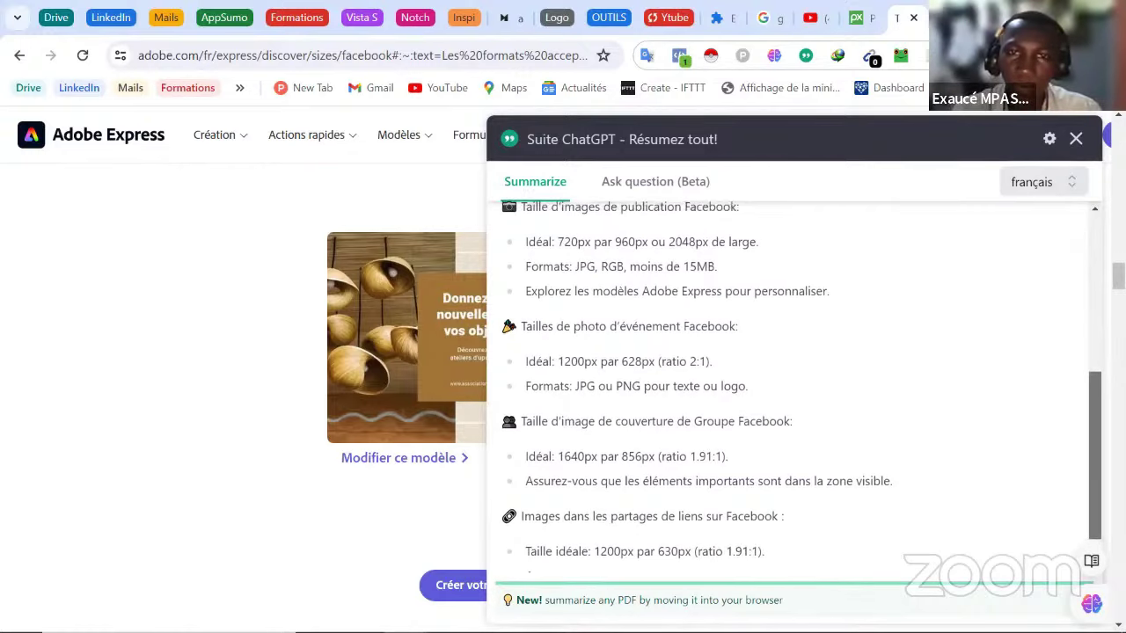
{"action": "scroll", "coordinate": [792, 387], "scroll_direction": "up", "scroll_amount": 3}
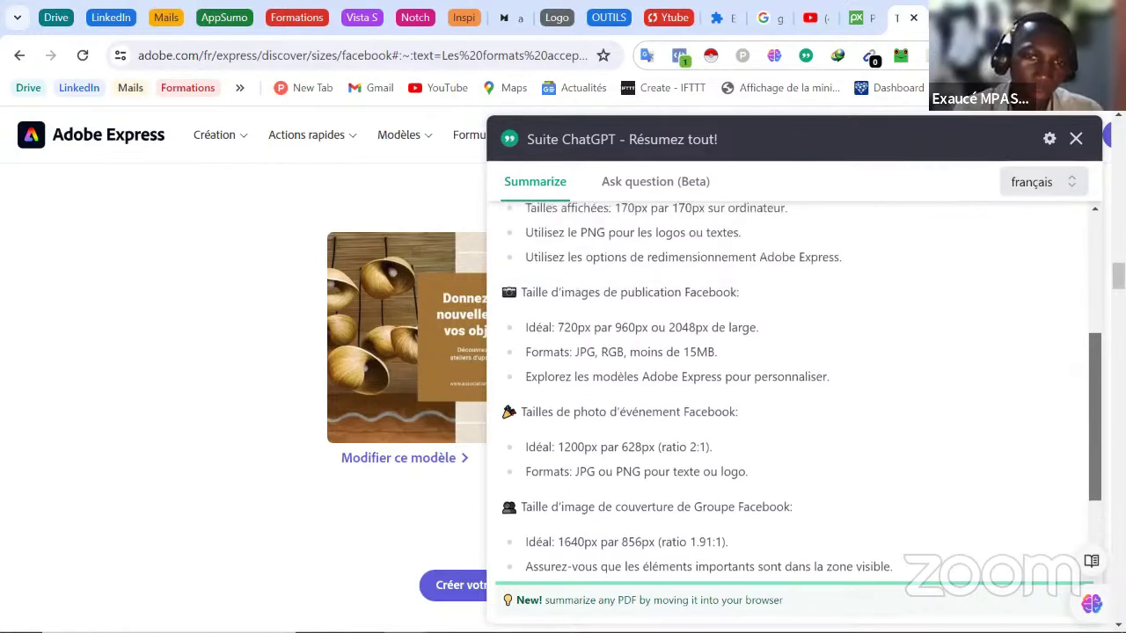
{"action": "scroll", "coordinate": [792, 388], "scroll_direction": "up", "scroll_amount": 1}
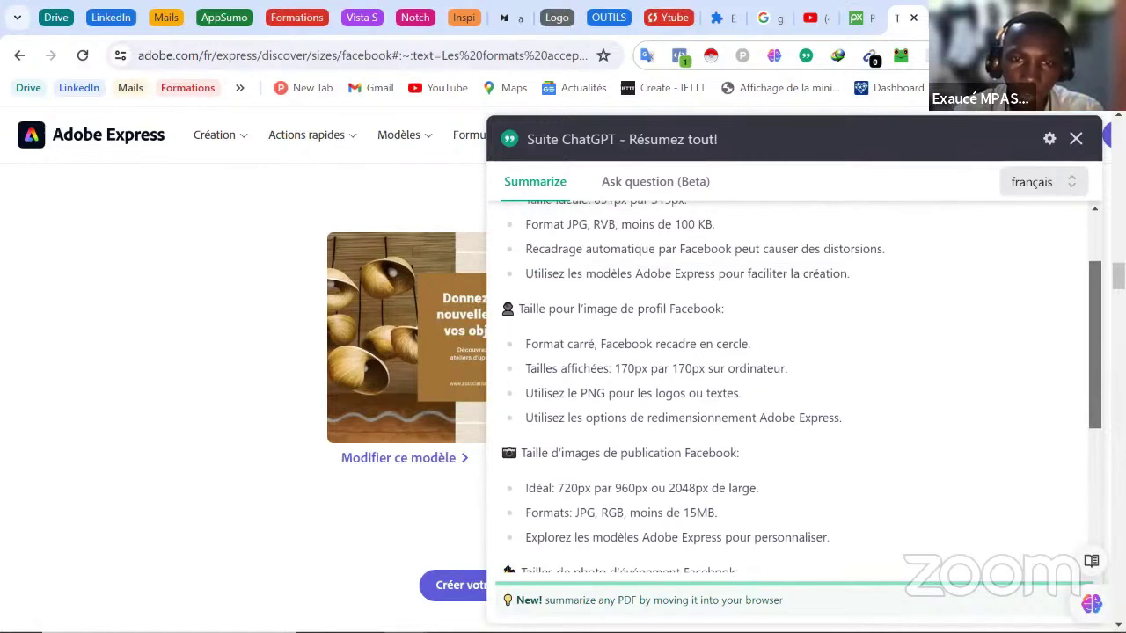
{"action": "scroll", "coordinate": [1077, 458], "scroll_direction": "down", "scroll_amount": 3}
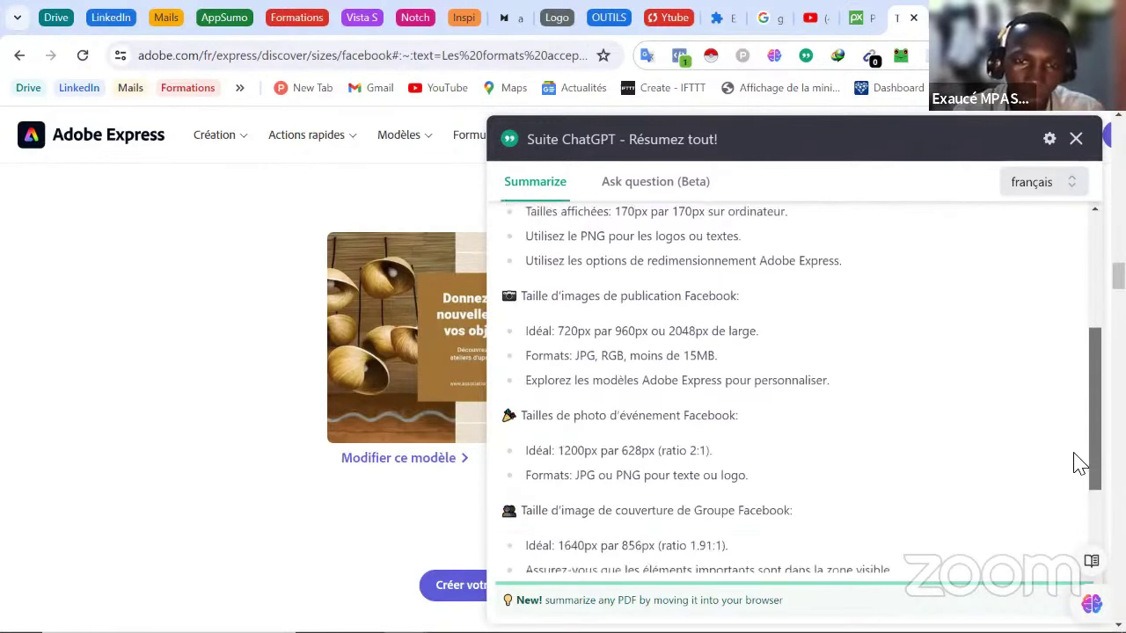
{"action": "scroll", "coordinate": [1060, 506], "scroll_direction": "down", "scroll_amount": 2}
{"action": "scroll", "coordinate": [1060, 519], "scroll_direction": "down", "scroll_amount": 2}
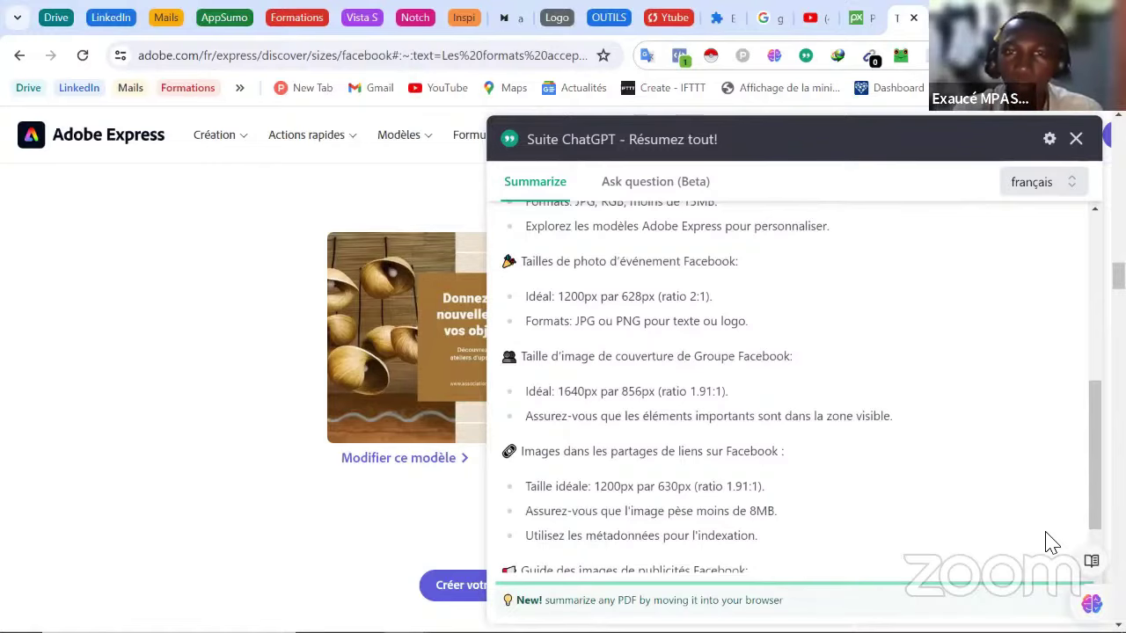
{"action": "left_click", "coordinate": [1077, 141]}
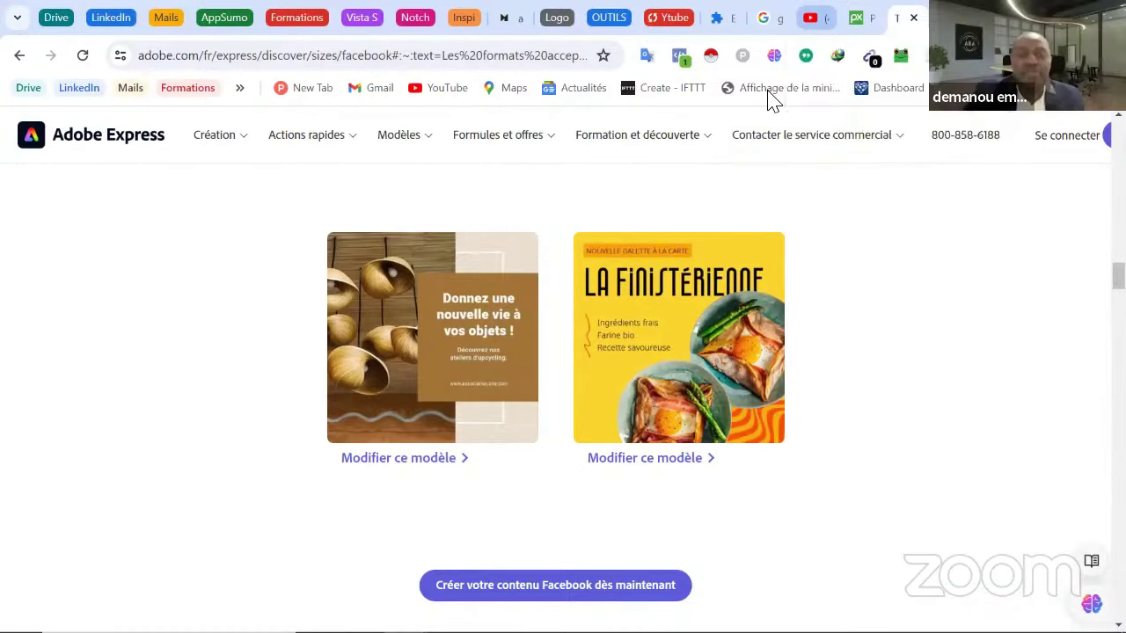
- Switch to YouTube, search for "Busieness en afrique", and open the video "Idées de Business RENTABLE en AFRIQUE" with its sound muted
{"action": "key", "text": "ctrl+shift+Tab"}
{"action": "key", "text": "ctrl+shift+Tab"}
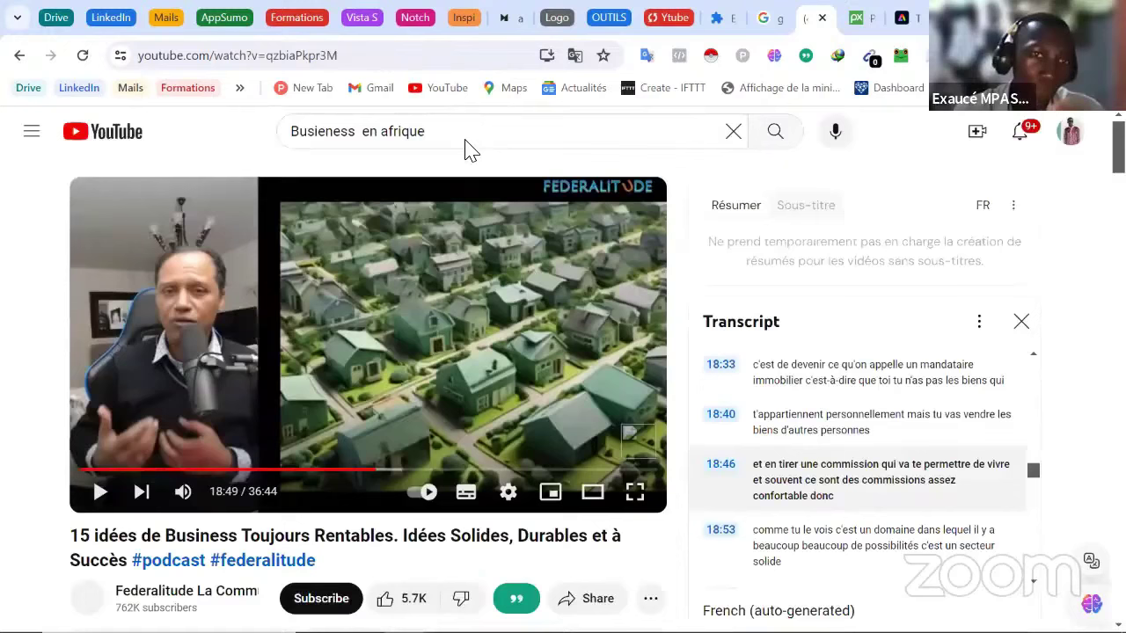
{"action": "left_click", "coordinate": [465, 139]}
{"action": "key", "text": "Return"}
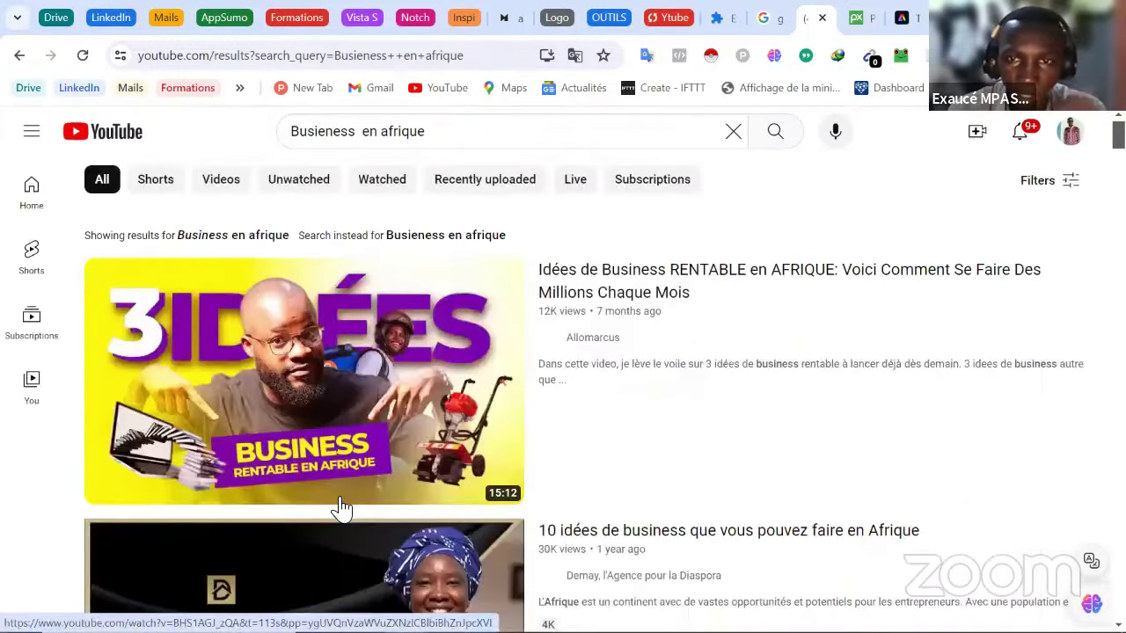
{"action": "left_click", "coordinate": [341, 508]}
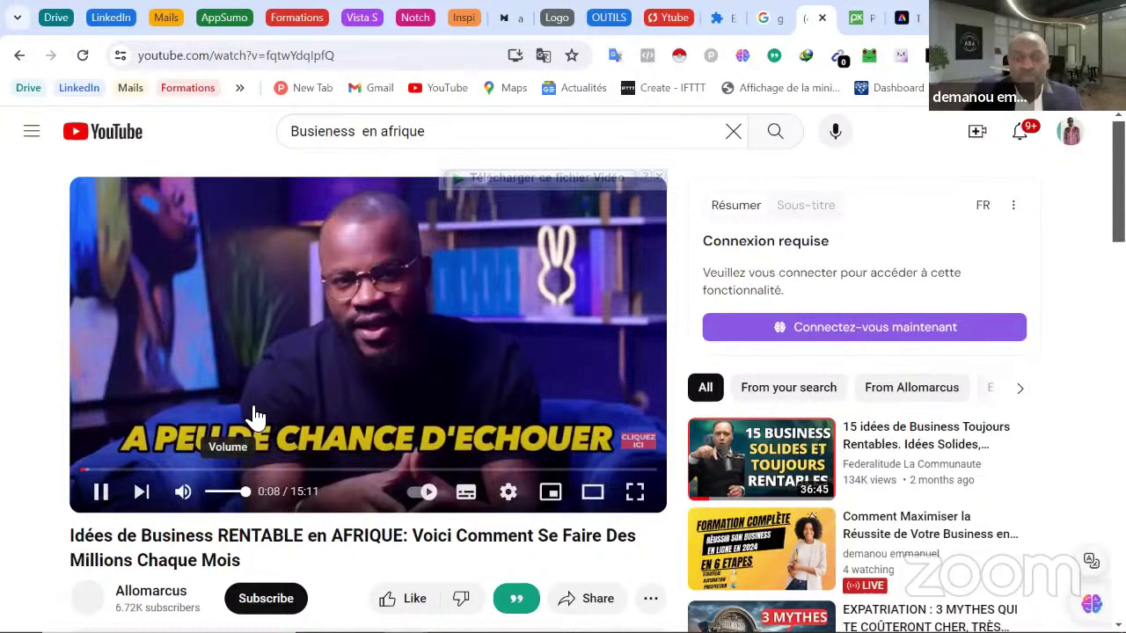
{"action": "key", "text": "m"}
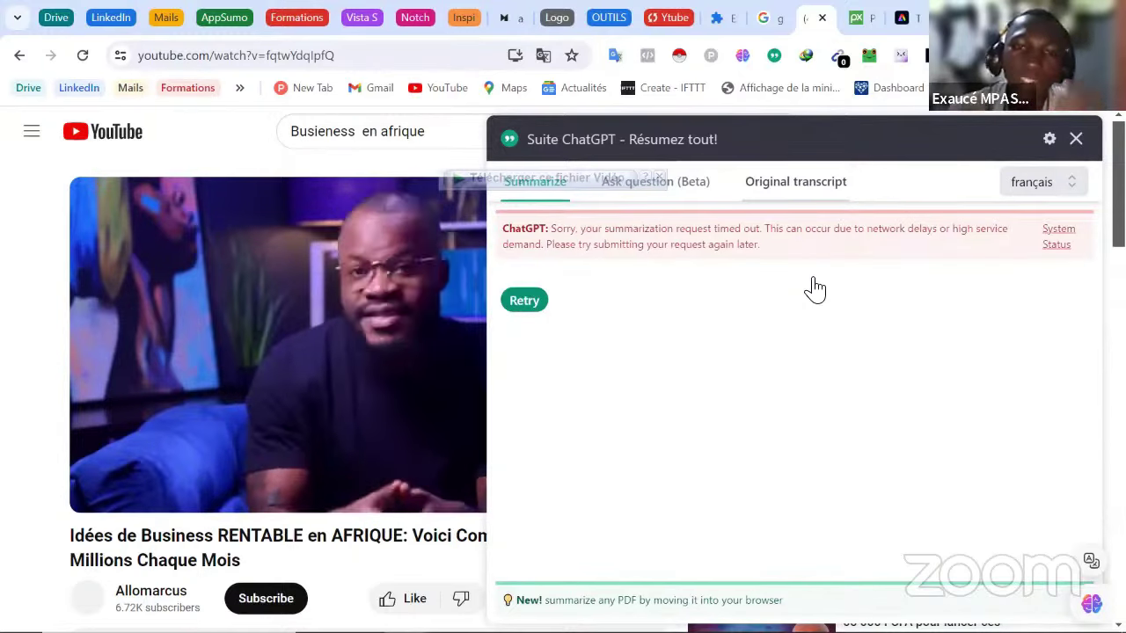
- Retry the ChatGPT summary of the video, check its original transcript, and close the summary window
{"action": "left_click", "coordinate": [528, 302]}
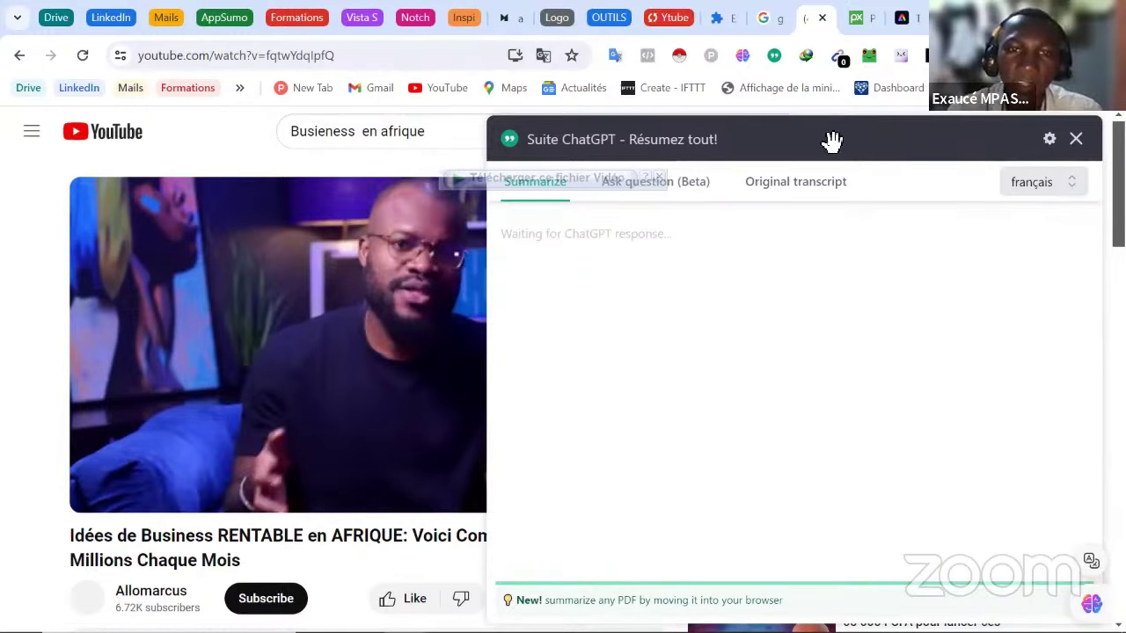
{"action": "left_click", "coordinate": [791, 192]}
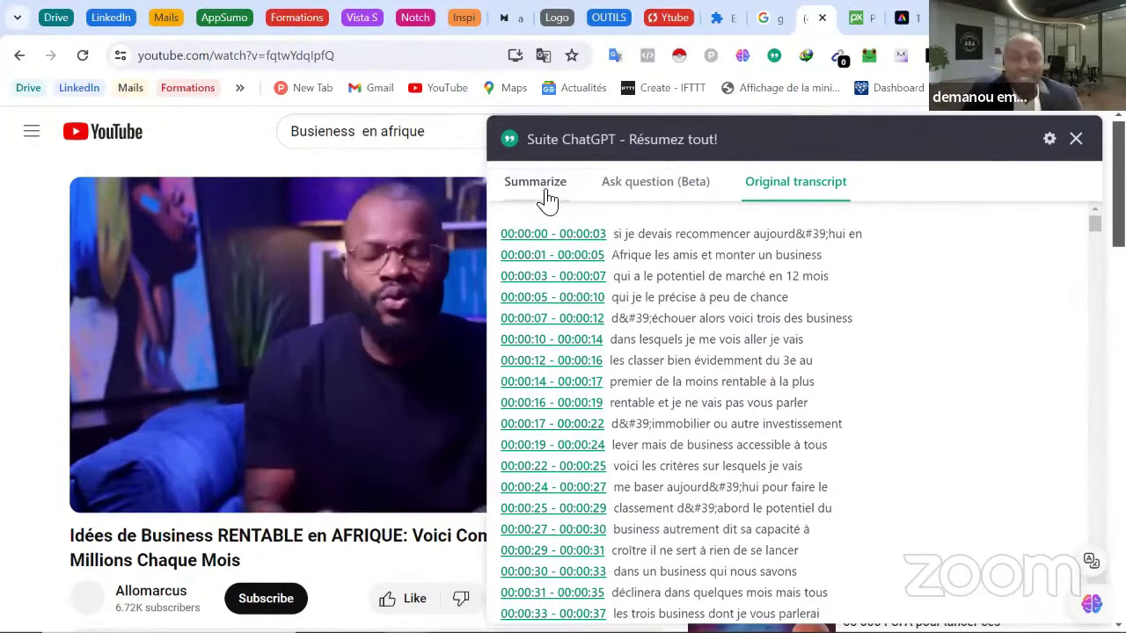
{"action": "left_click", "coordinate": [546, 199]}
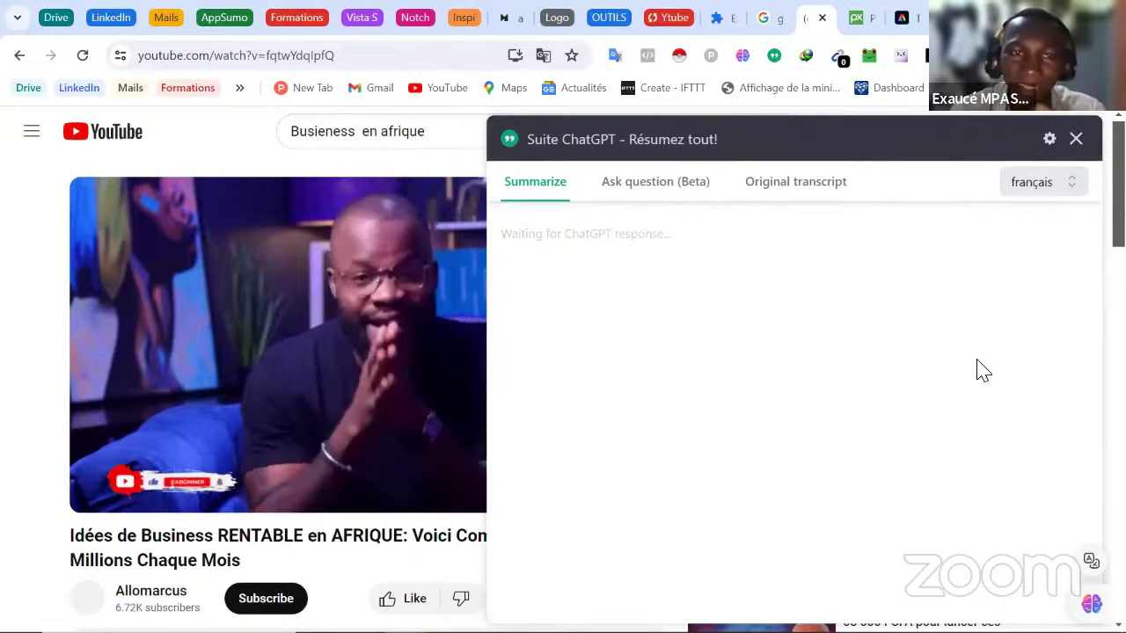
{"action": "left_click", "coordinate": [1076, 138]}
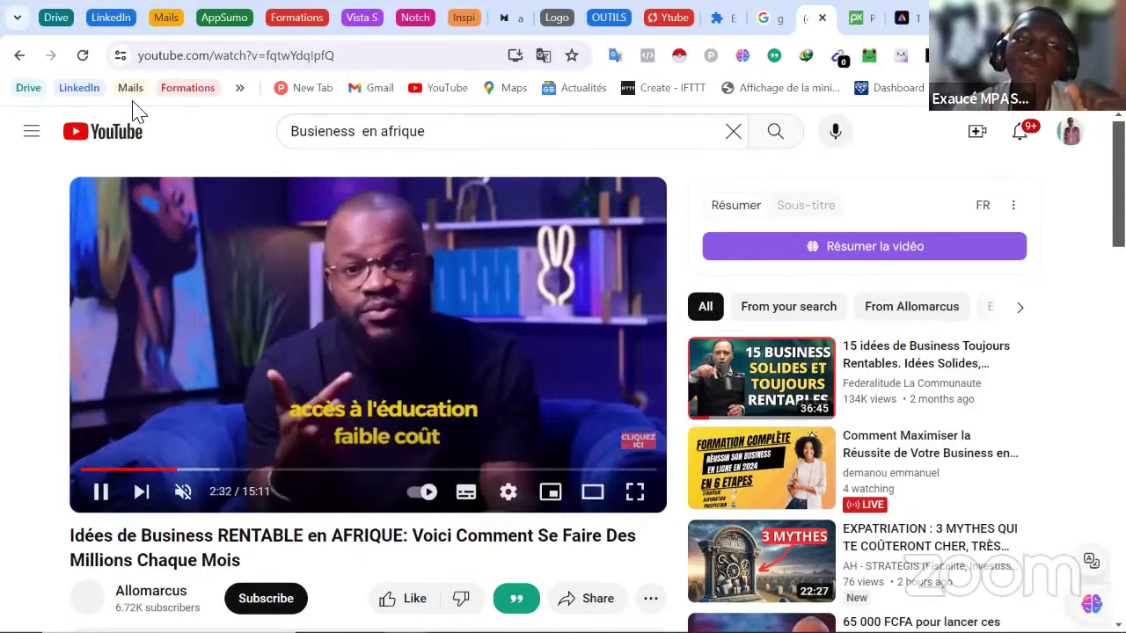
- Reload the video page and start a 360p MP4 download in the Videos category, pausing and closing it shortly after the start
{"action": "left_click", "coordinate": [83, 56]}
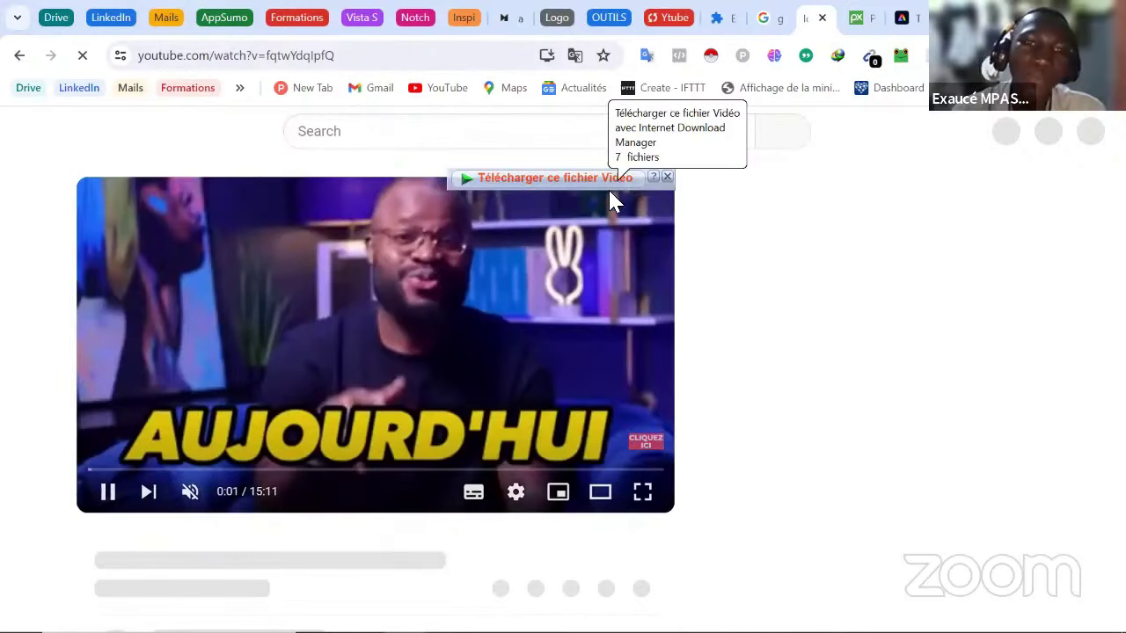
{"action": "left_click", "coordinate": [572, 181]}
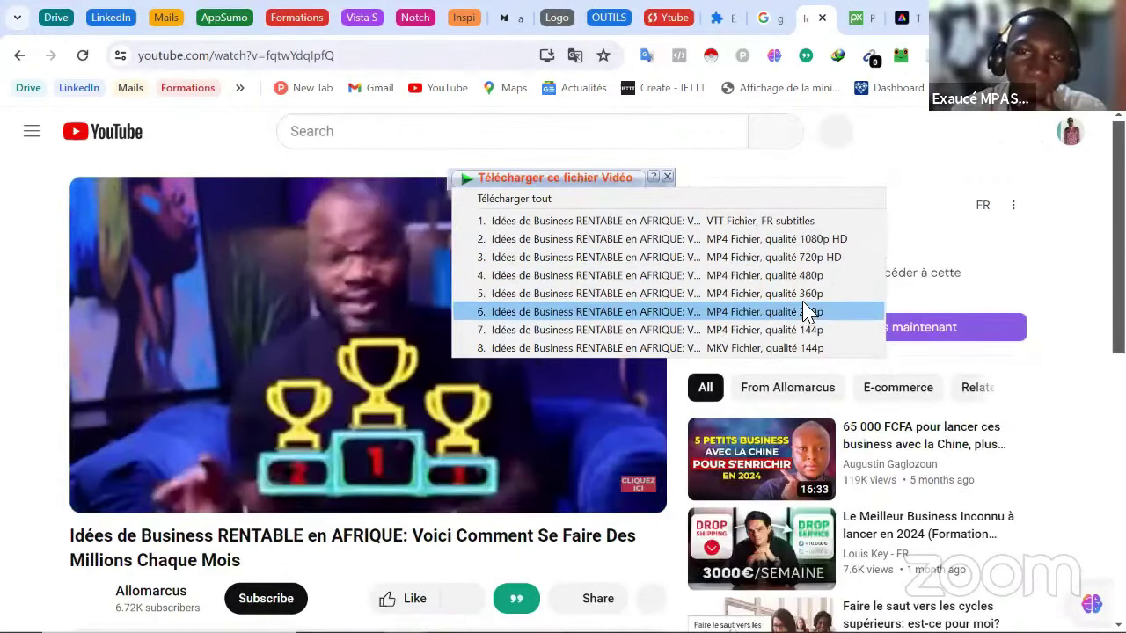
{"action": "left_click", "coordinate": [813, 292]}
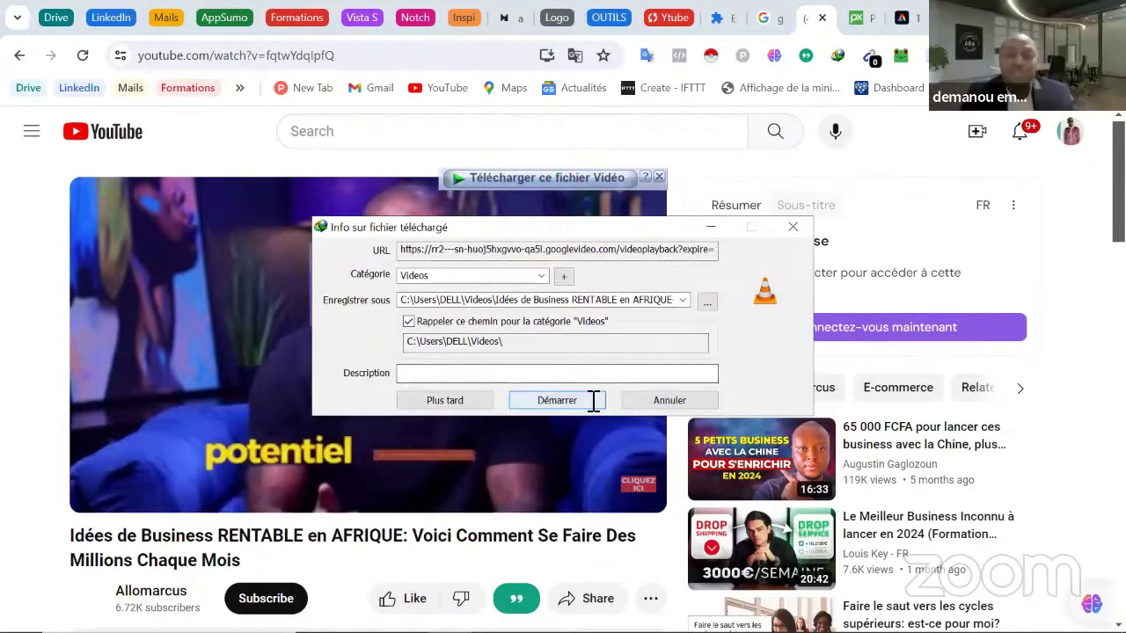
{"action": "left_click", "coordinate": [538, 406]}
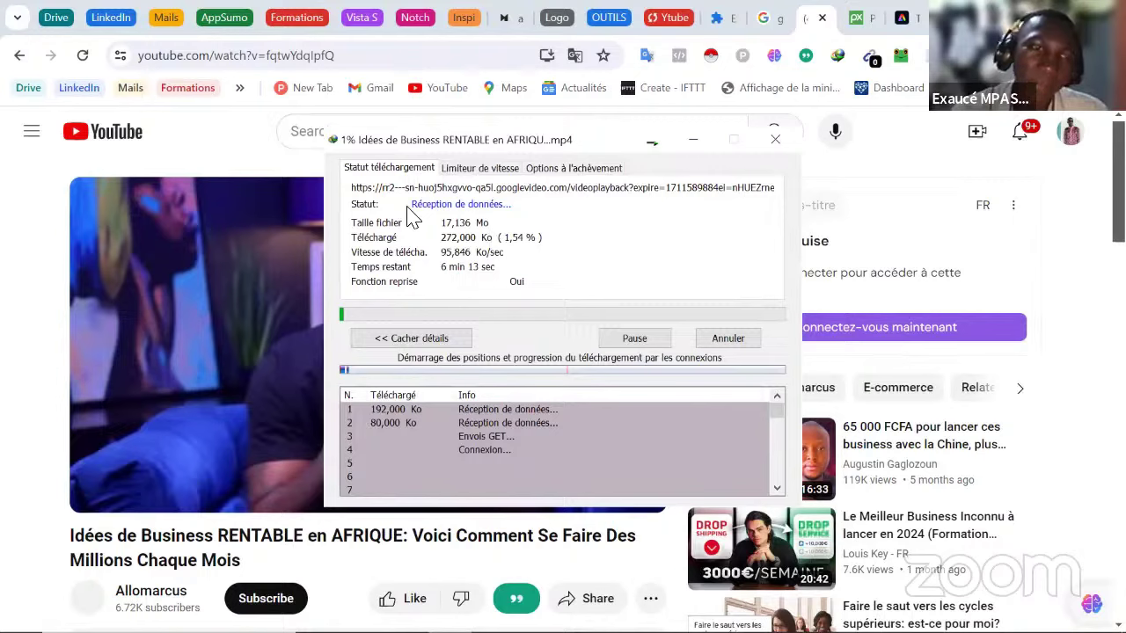
{"action": "left_click", "coordinate": [638, 343]}
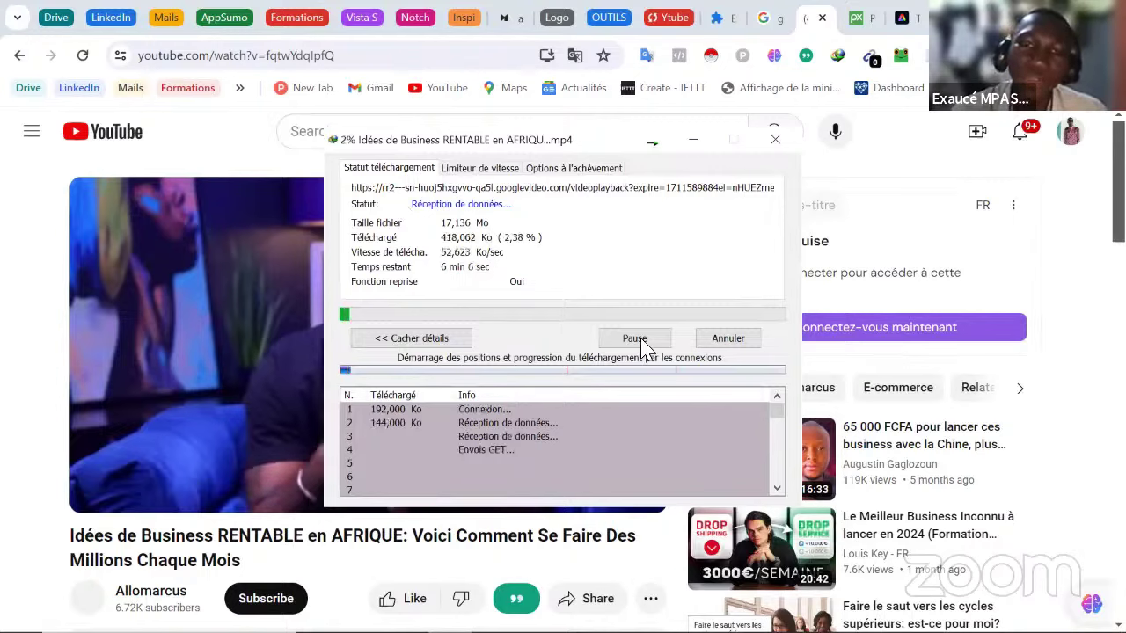
{"action": "left_click", "coordinate": [777, 146]}
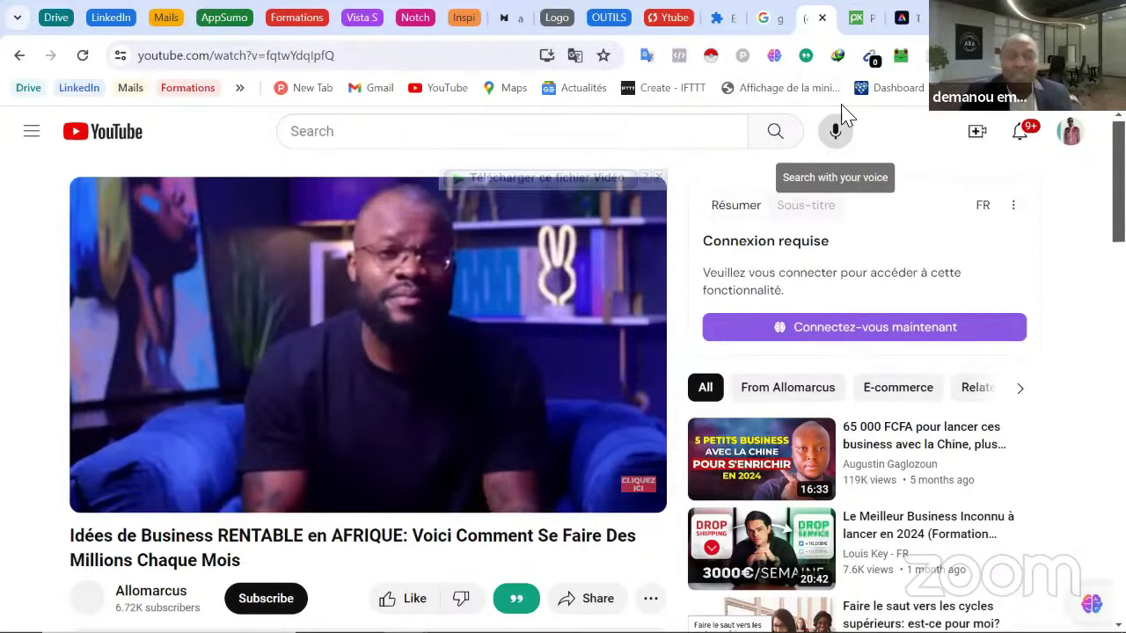
- Switch to the Pixabay makeup videos and open the sponsored lipstick palette video on iStock
{"action": "key", "text": "ctrl+Tab"}
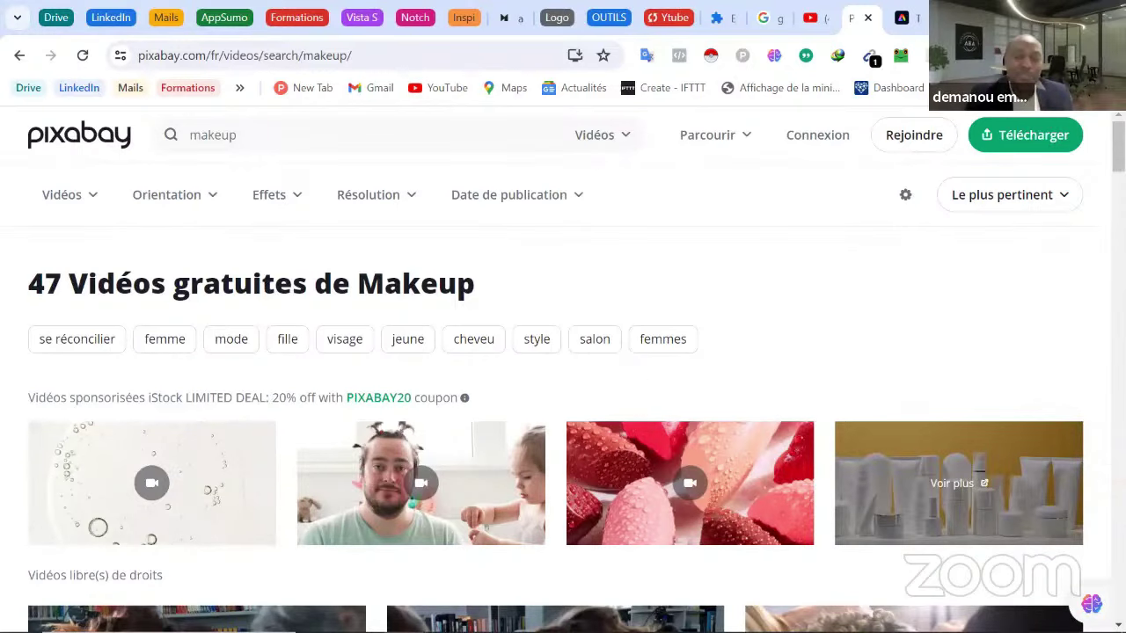
{"action": "scroll", "coordinate": [684, 378], "scroll_direction": "down", "scroll_amount": 3}
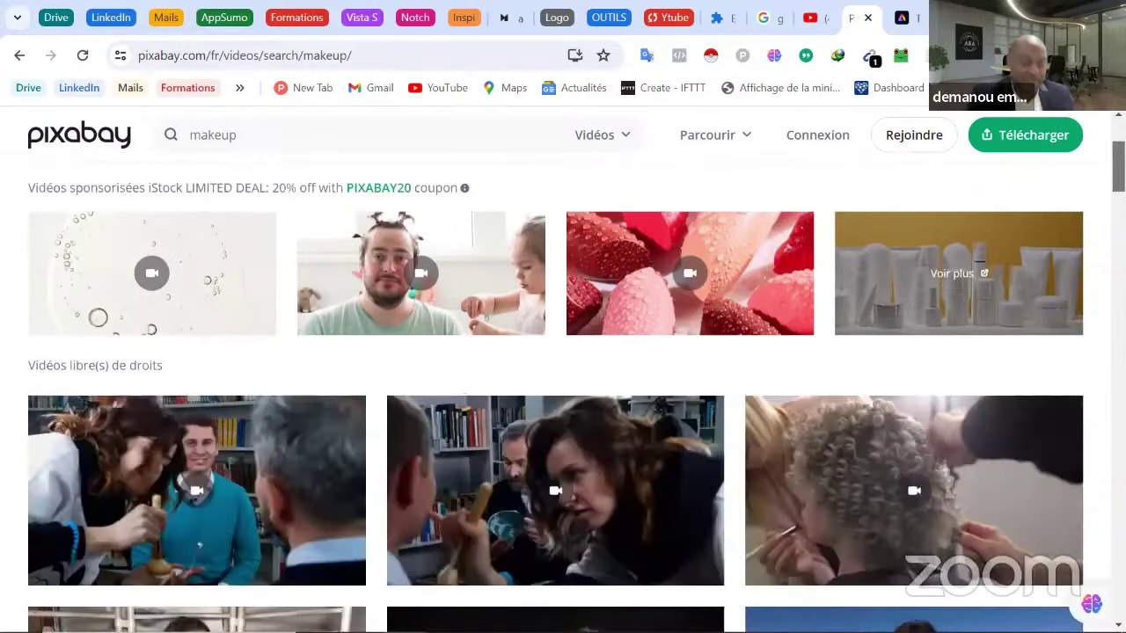
{"action": "scroll", "coordinate": [683, 378], "scroll_direction": "up", "scroll_amount": 2}
{"action": "left_click", "coordinate": [677, 367]}
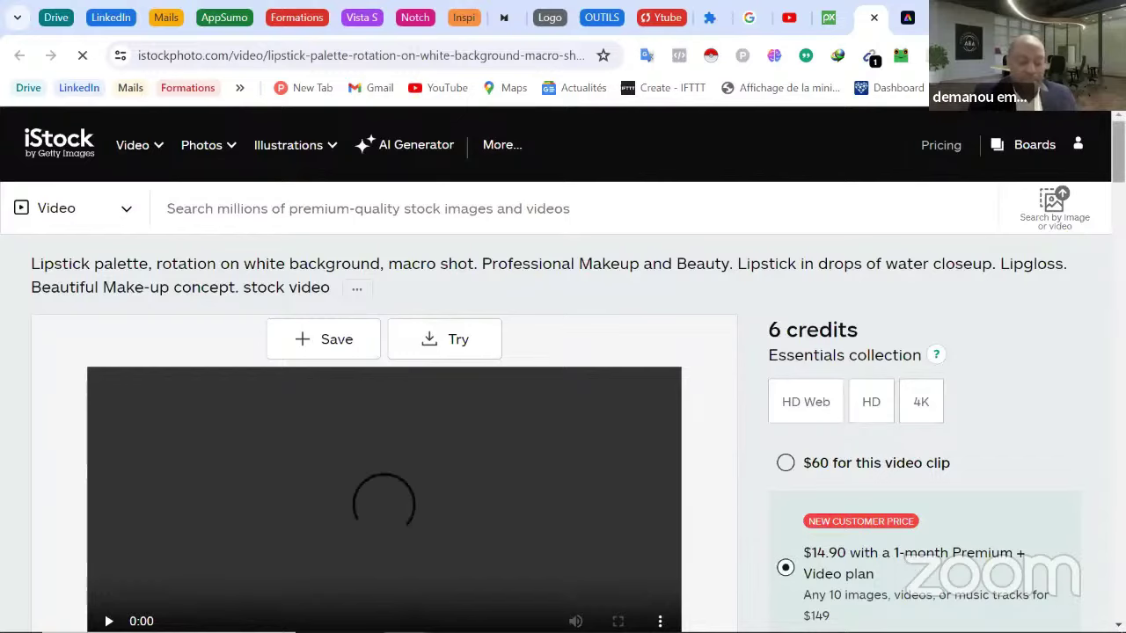
- Cancel the Internet Download Manager download of the lipstick palette video and close the iStock page
{"action": "scroll", "coordinate": [832, 244], "scroll_direction": "down", "scroll_amount": 2}
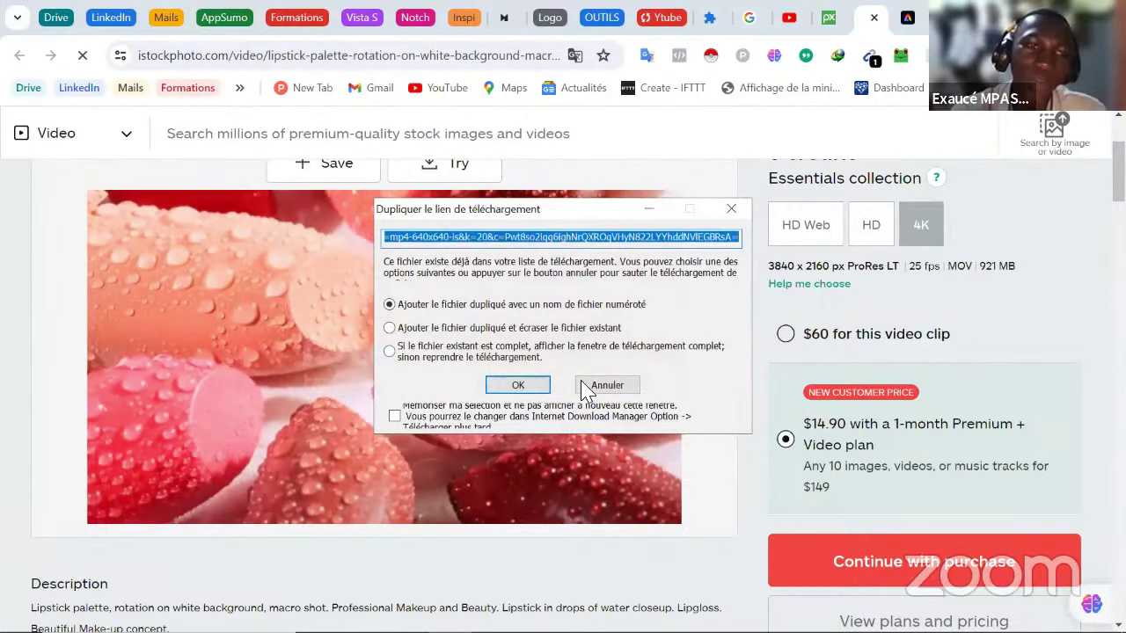
{"action": "left_click", "coordinate": [587, 388]}
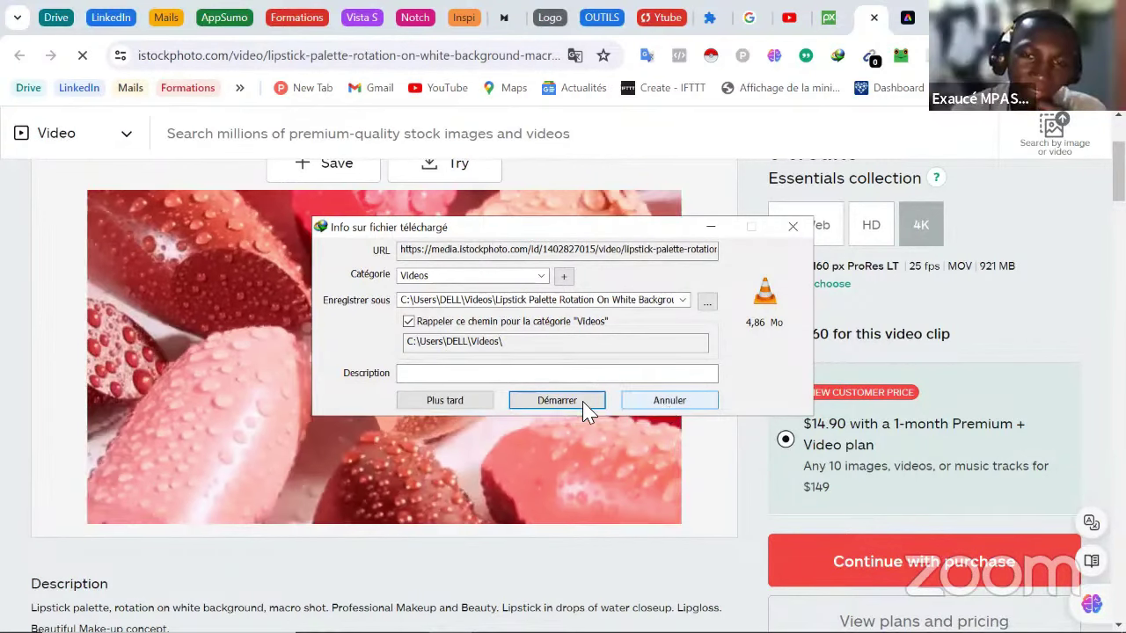
{"action": "left_click", "coordinate": [665, 406]}
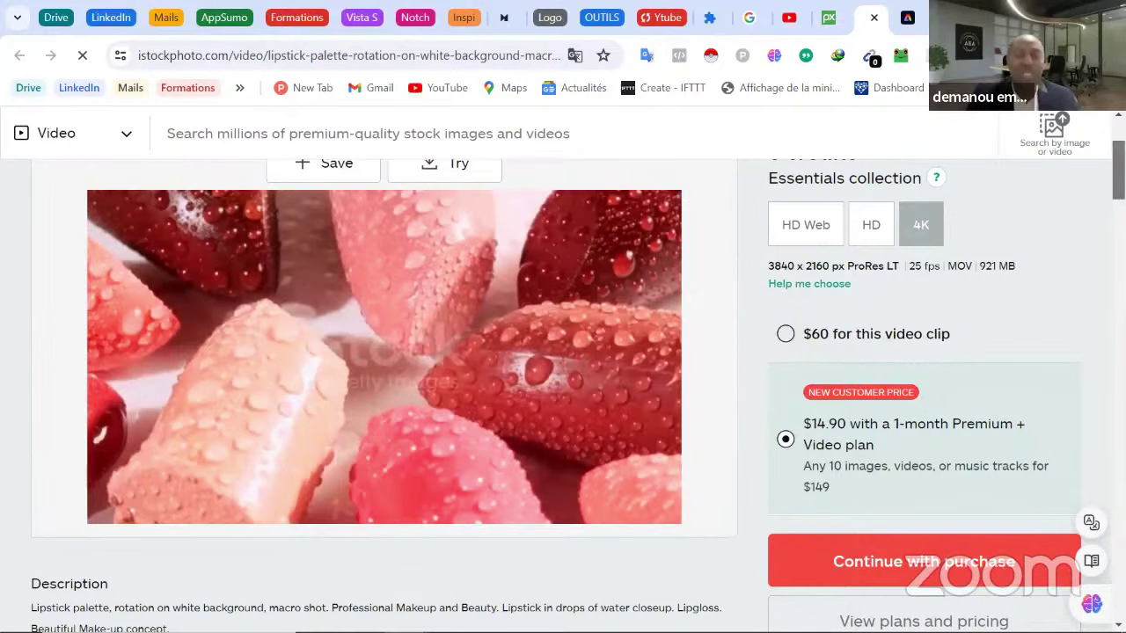
{"action": "scroll", "coordinate": [410, 354], "scroll_direction": "up", "scroll_amount": 2}
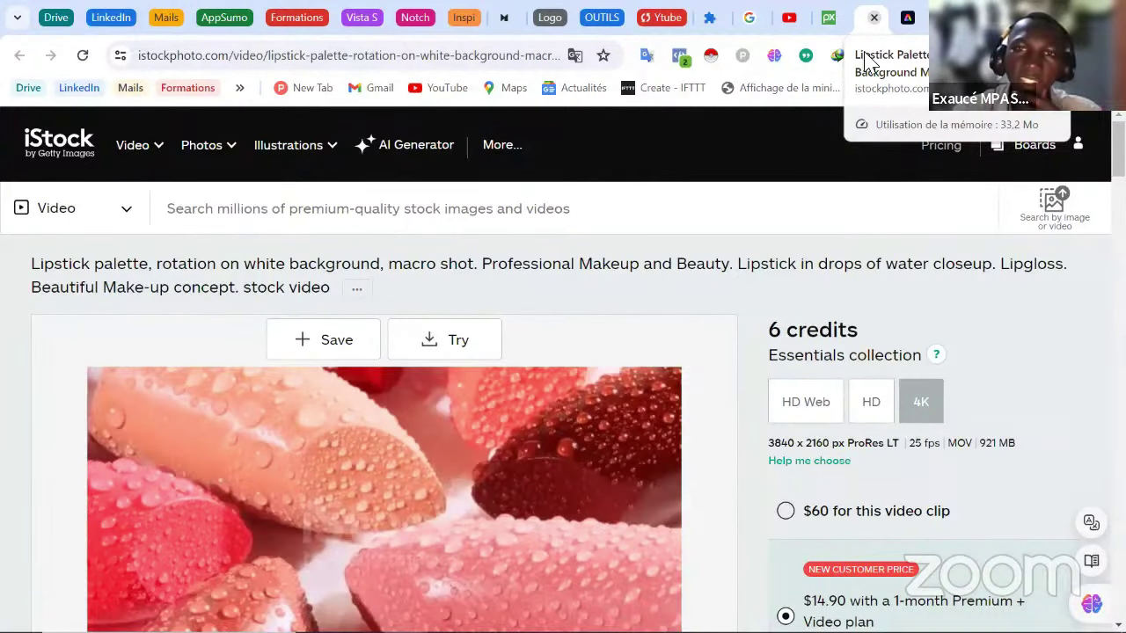
{"action": "key", "text": "ctrl+w"}
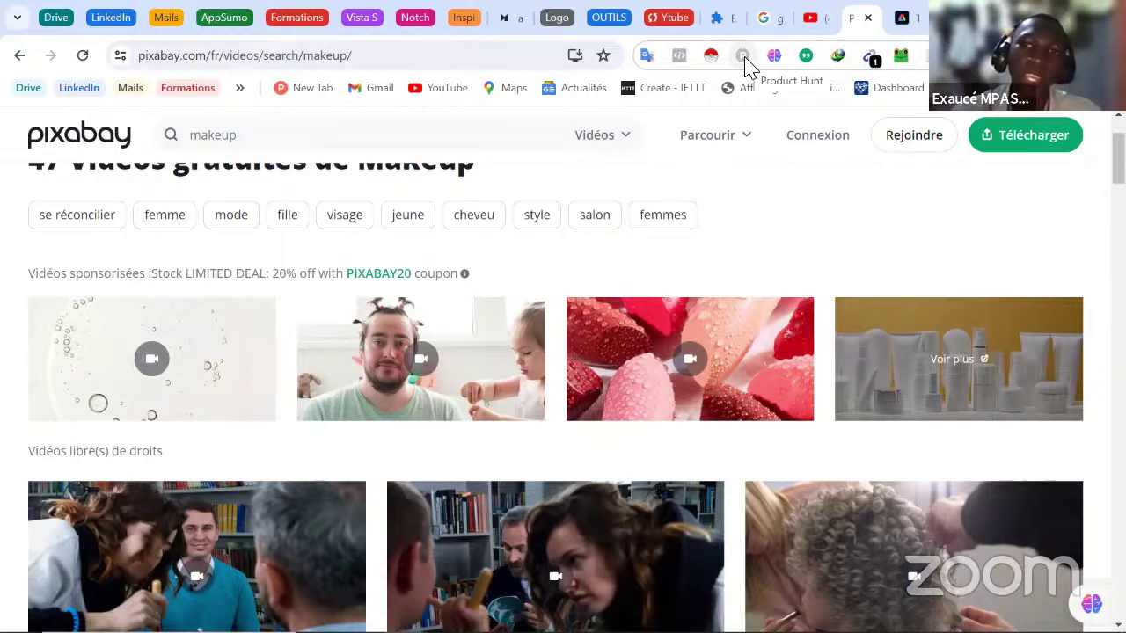
- Open a new tab with the Product Hunt feed and look through its categories, including Stories, Discussions and Marketing
{"action": "key", "text": "ctrl+t"}
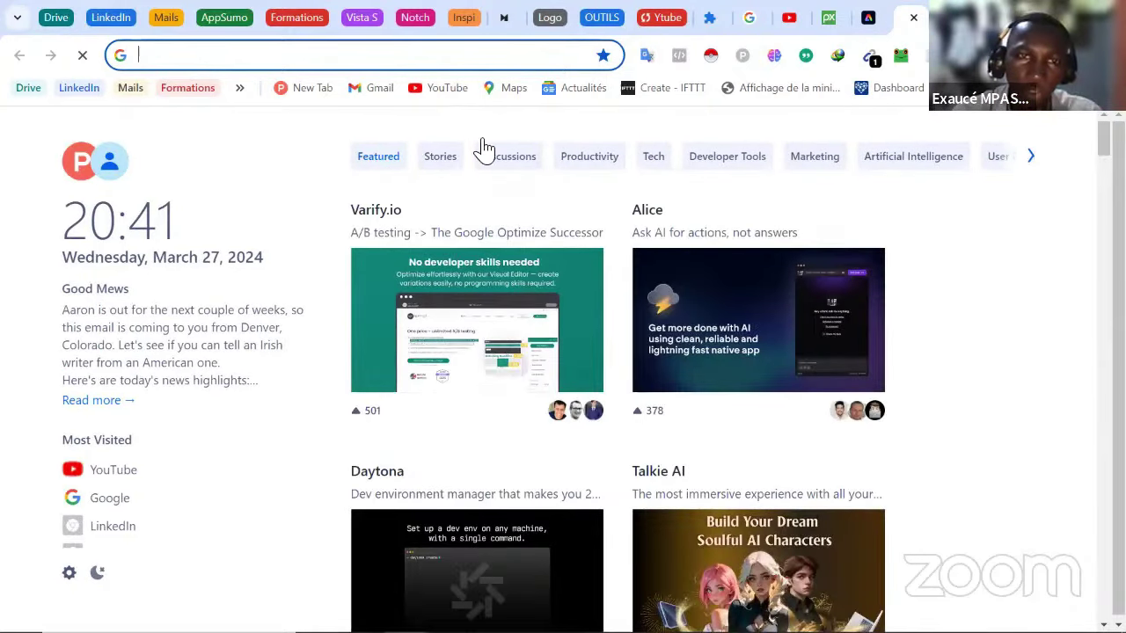
{"action": "left_click", "coordinate": [442, 170]}
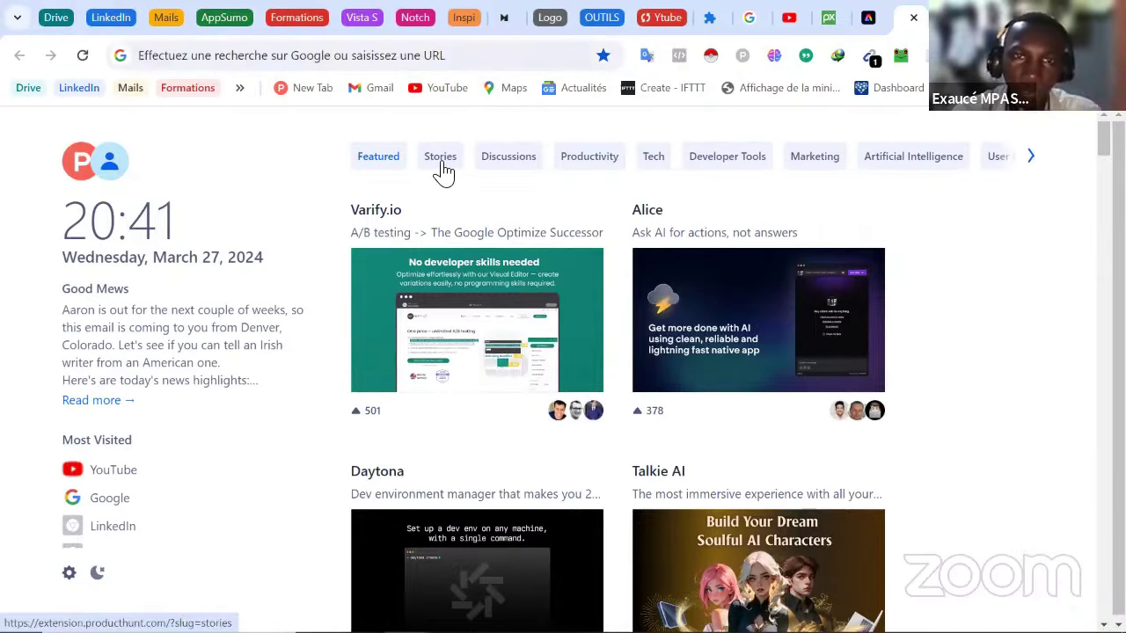
{"action": "left_click", "coordinate": [518, 170]}
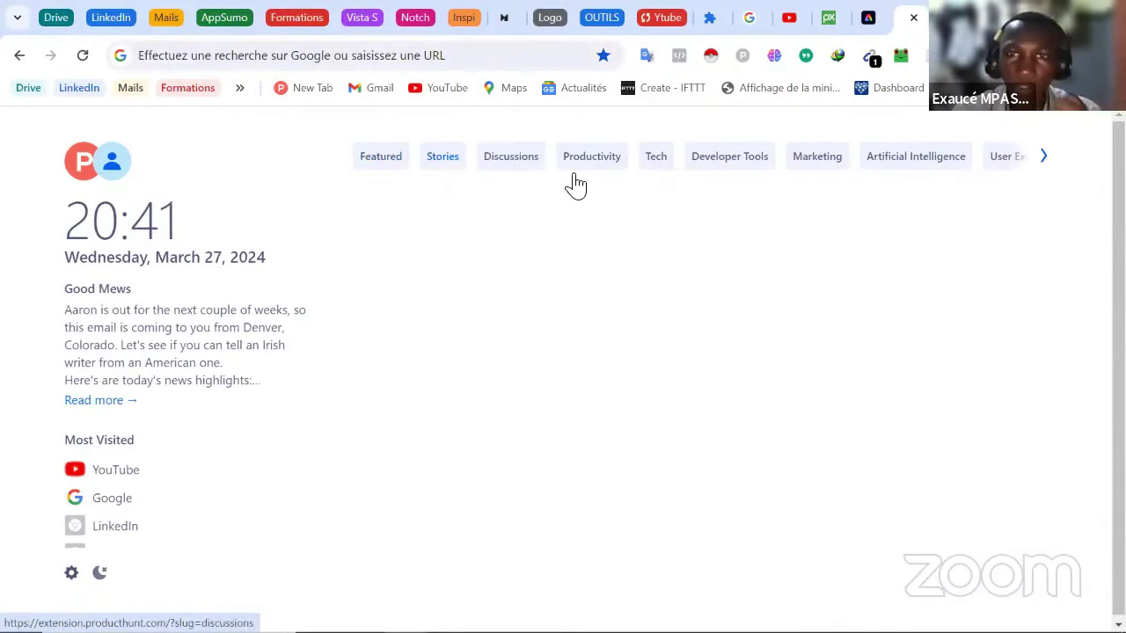
{"action": "left_click", "coordinate": [738, 168]}
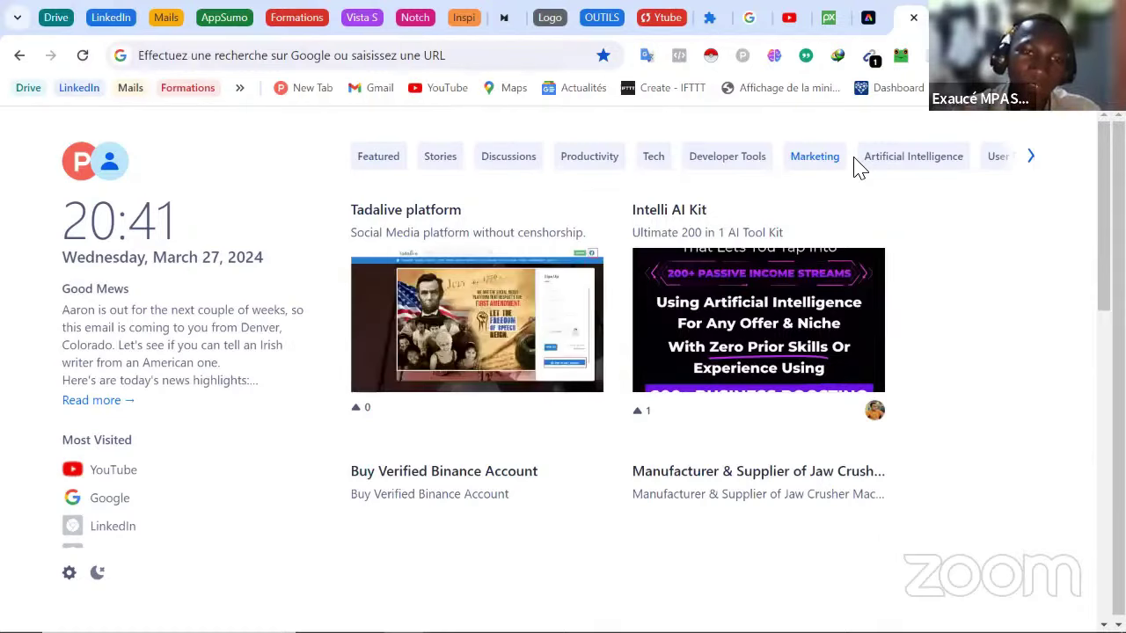
{"action": "left_click", "coordinate": [1031, 157]}
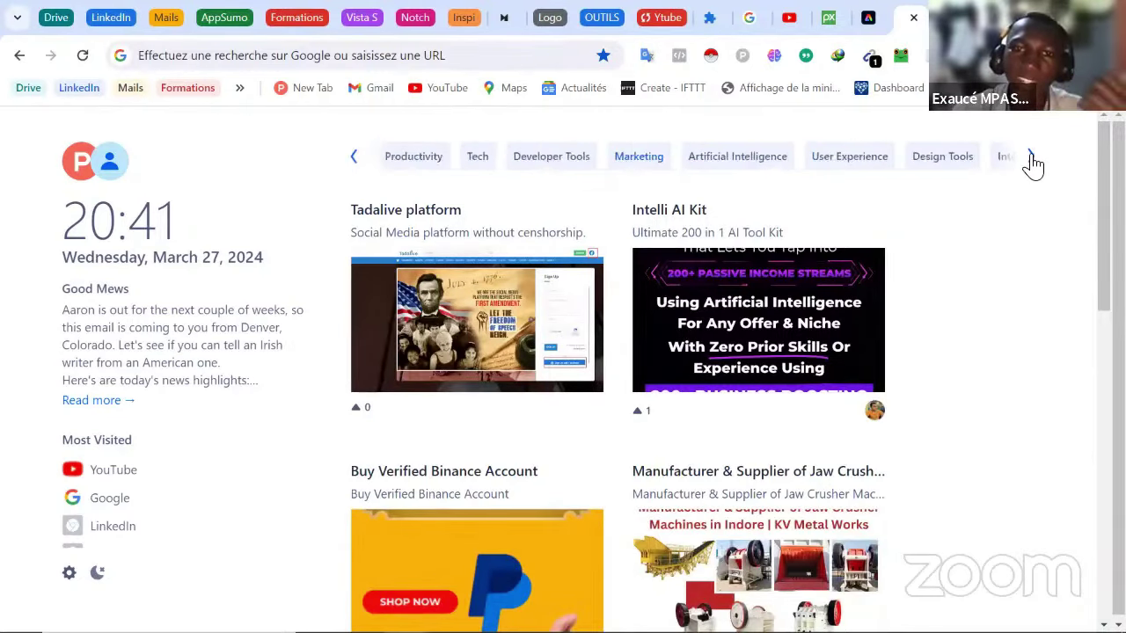
- Show Product Hunt's Artificial Intelligence category and look through the AI tools listed there
{"action": "left_click", "coordinate": [729, 166]}
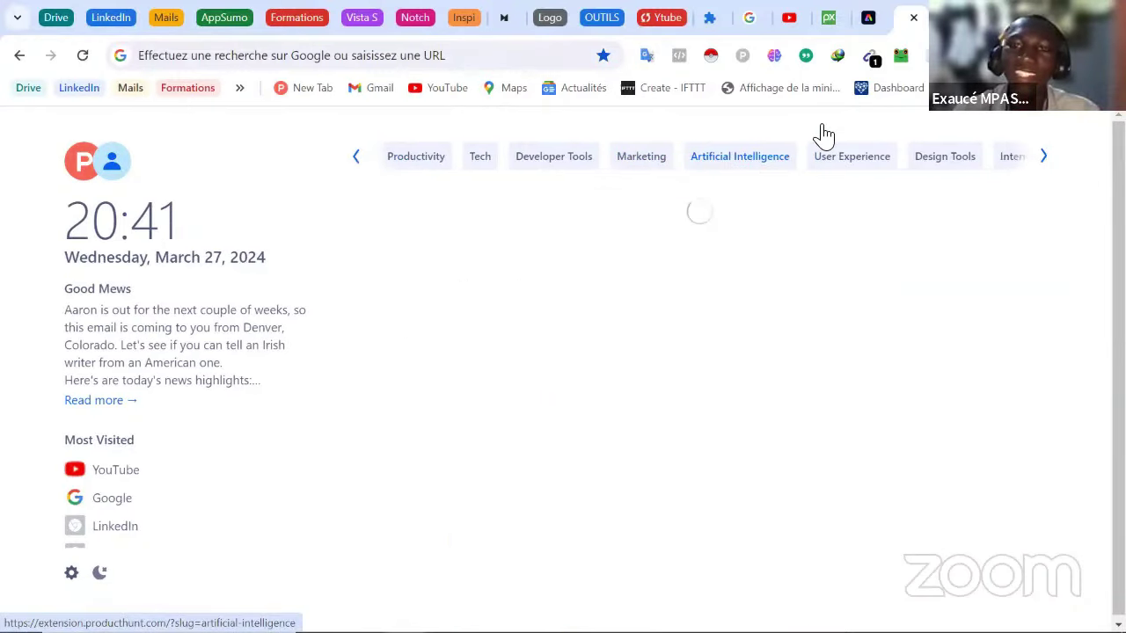
{"action": "left_click", "coordinate": [1043, 162]}
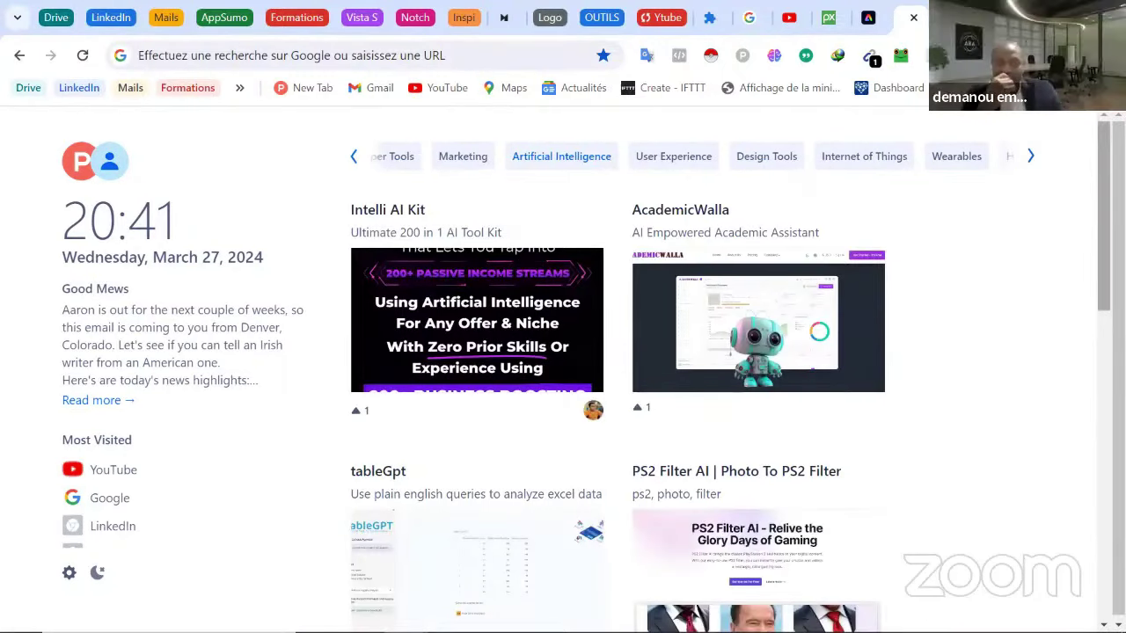
{"action": "scroll", "coordinate": [618, 369], "scroll_direction": "down", "scroll_amount": 3}
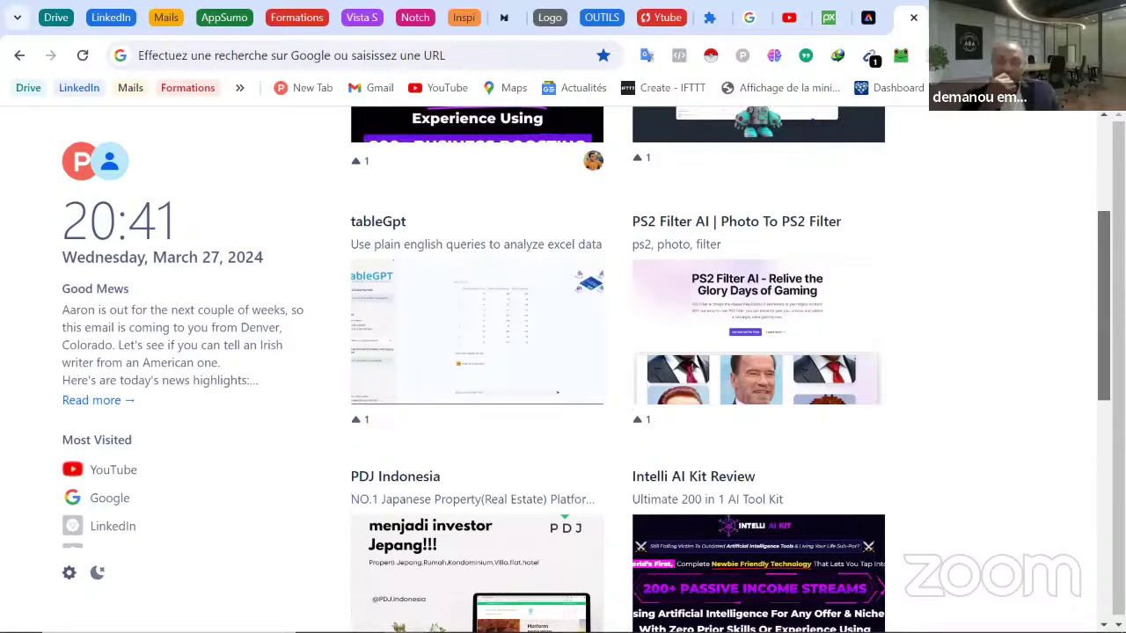
{"action": "scroll", "coordinate": [618, 370], "scroll_direction": "down", "scroll_amount": 3}
{"action": "scroll", "coordinate": [617, 370], "scroll_direction": "up", "scroll_amount": 1}
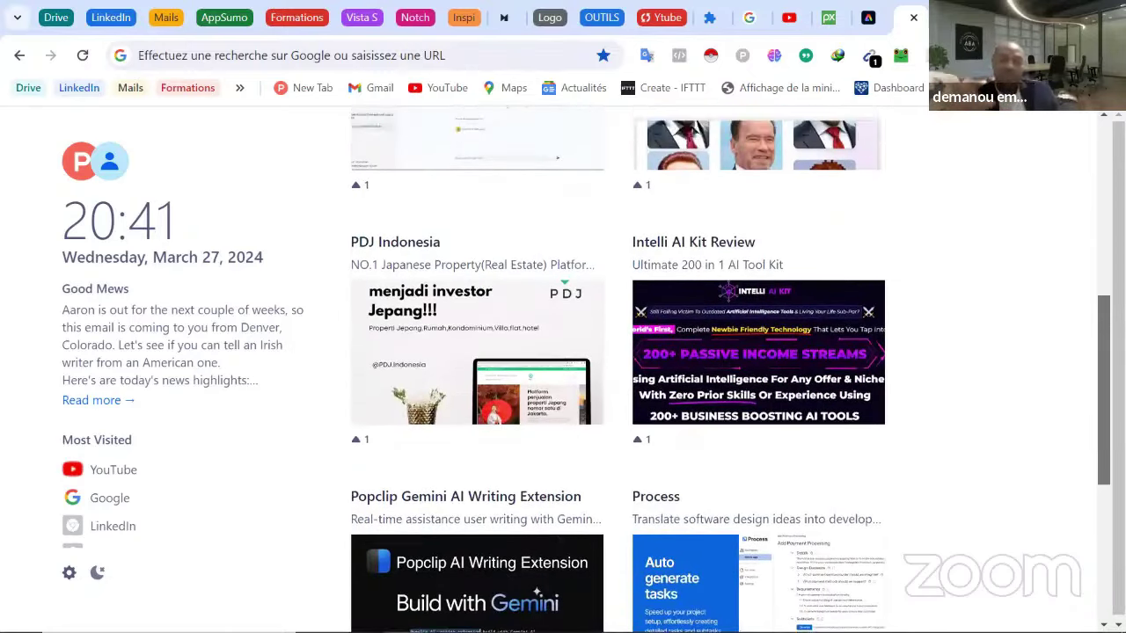
- Try to extract data from the Product Hunt feed with Instant Data Scraper and dismiss its window
{"action": "left_click", "coordinate": [711, 56]}
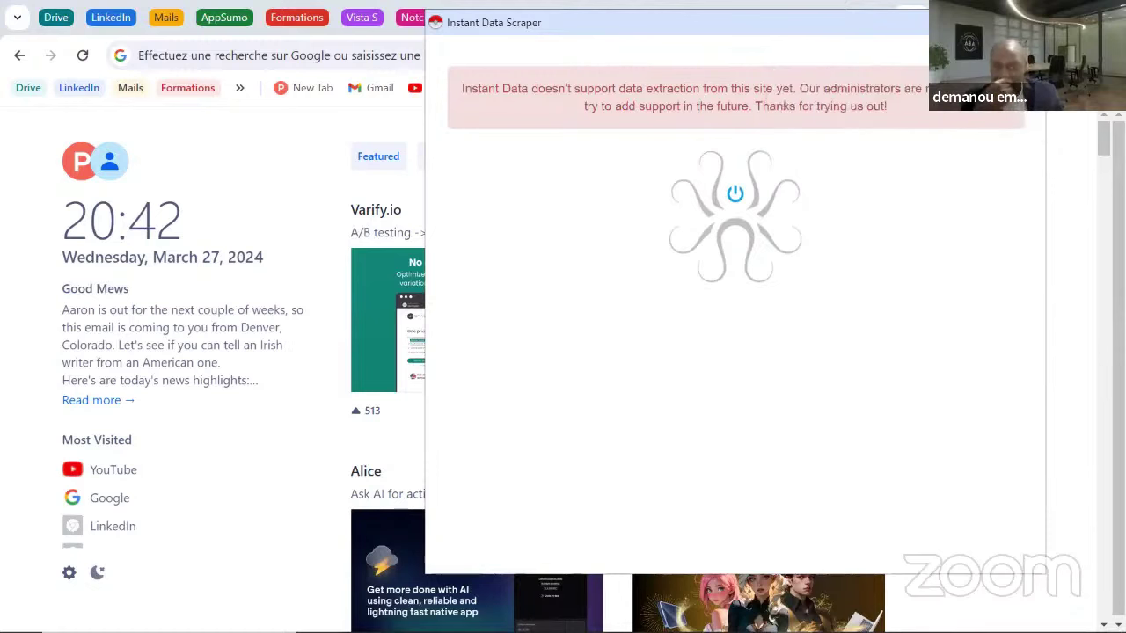
{"action": "left_click", "coordinate": [1081, 231]}
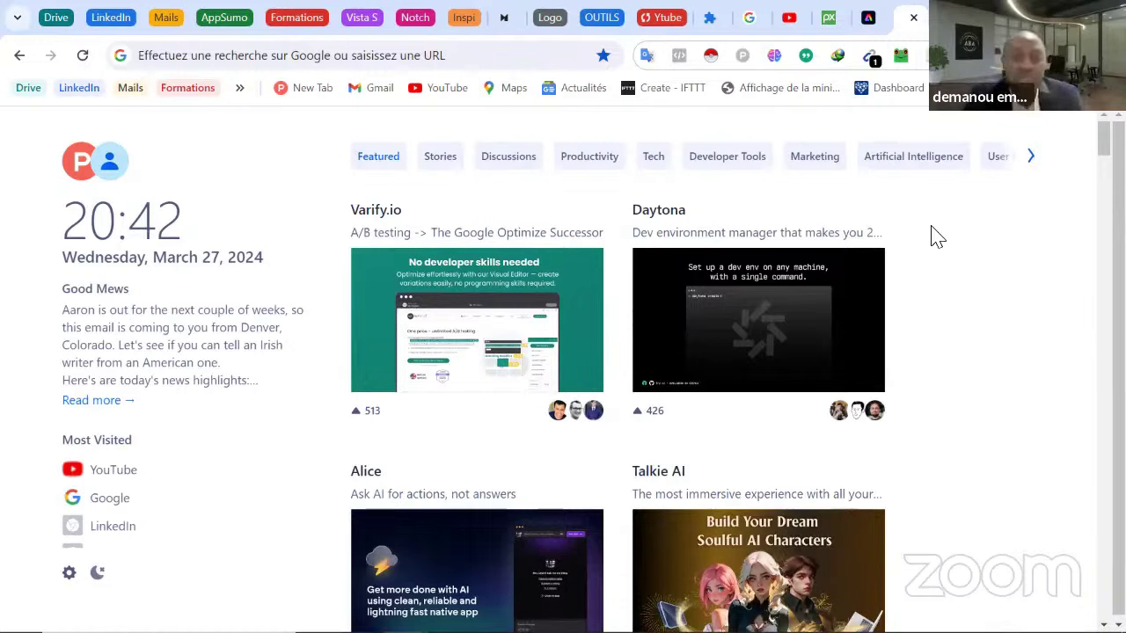
- Open the Daytona product from the featured feed and read through its Product Hunt page
{"action": "left_click", "coordinate": [687, 280]}
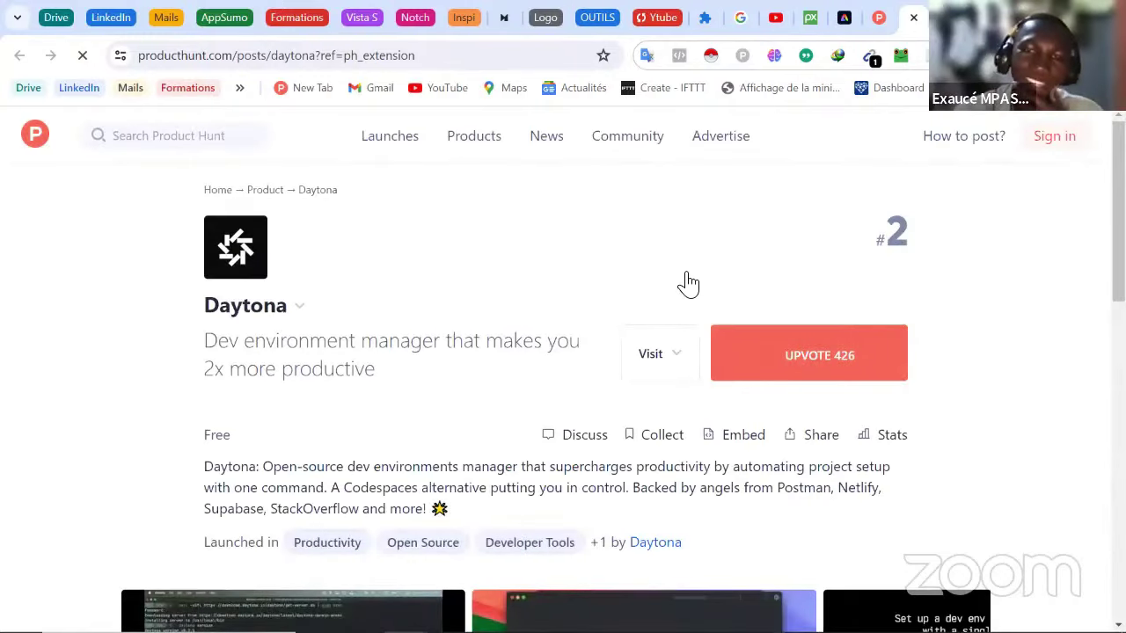
{"action": "scroll", "coordinate": [563, 369], "scroll_direction": "down", "scroll_amount": 1}
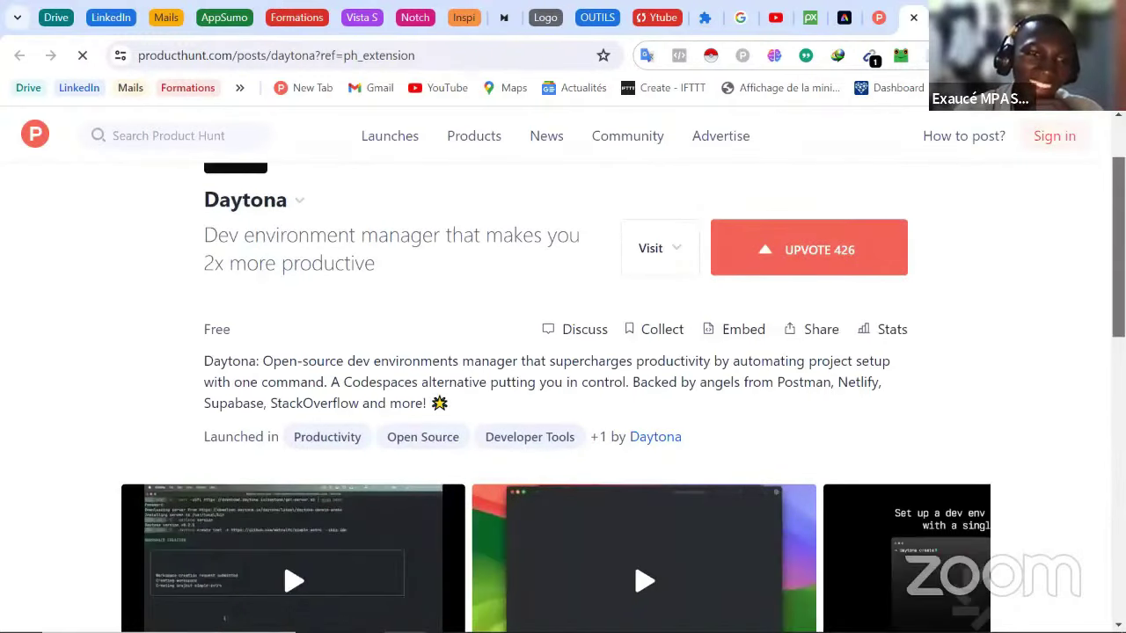
{"action": "scroll", "coordinate": [563, 396], "scroll_direction": "down", "scroll_amount": 1}
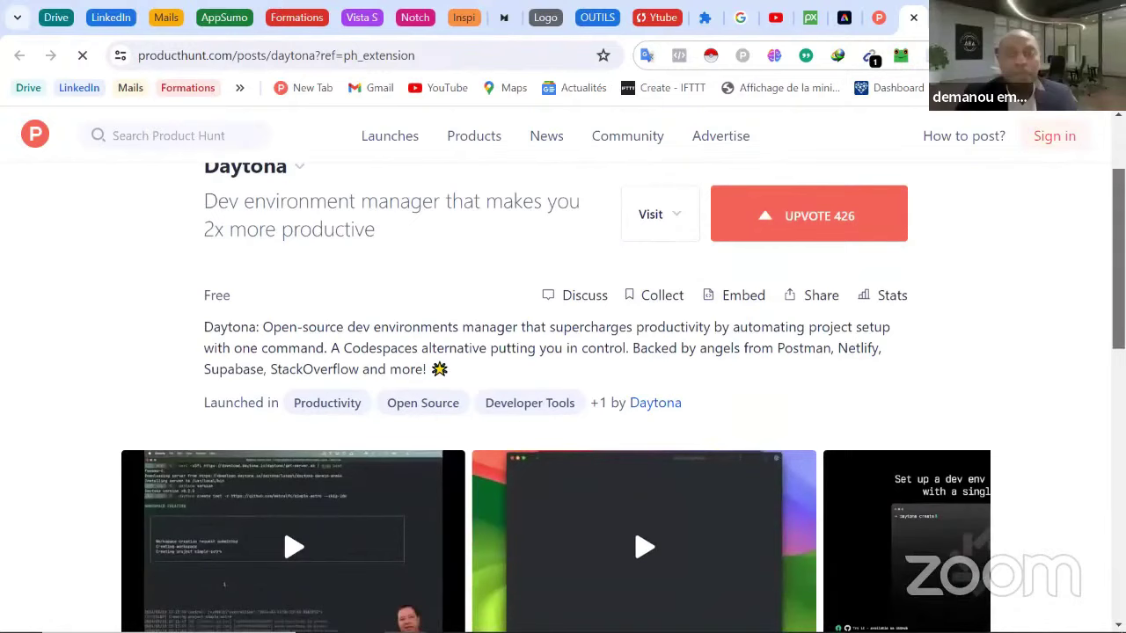
{"action": "scroll", "coordinate": [563, 396], "scroll_direction": "down", "scroll_amount": 1}
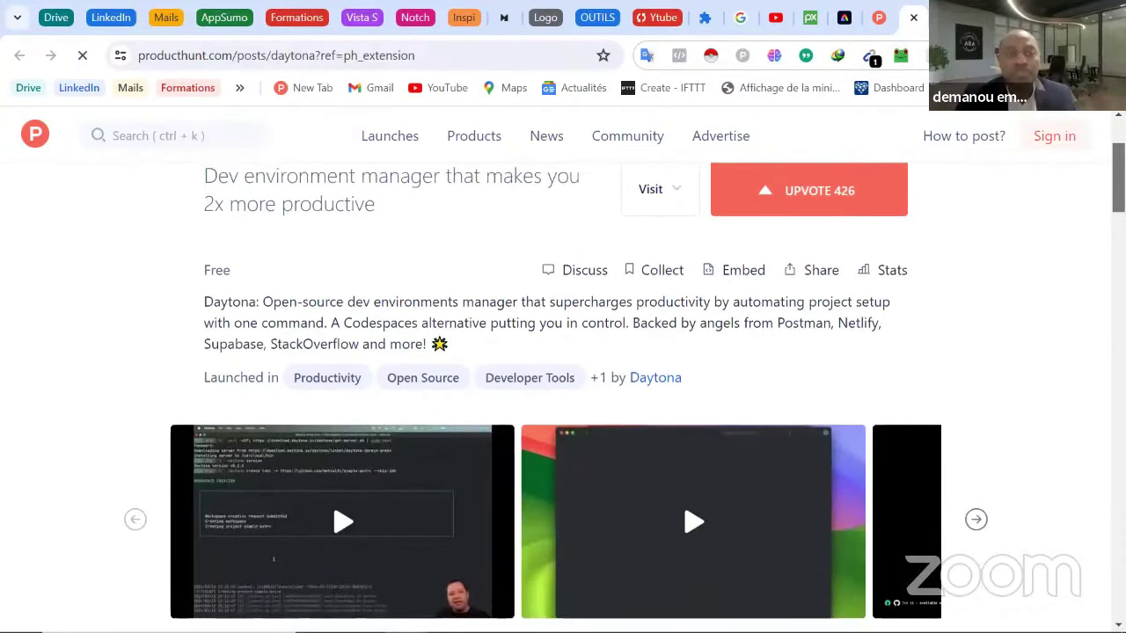
{"action": "scroll", "coordinate": [674, 206], "scroll_direction": "up", "scroll_amount": 1}
{"action": "scroll", "coordinate": [673, 206], "scroll_direction": "up", "scroll_amount": 2}
{"action": "left_click", "coordinate": [596, 93]}
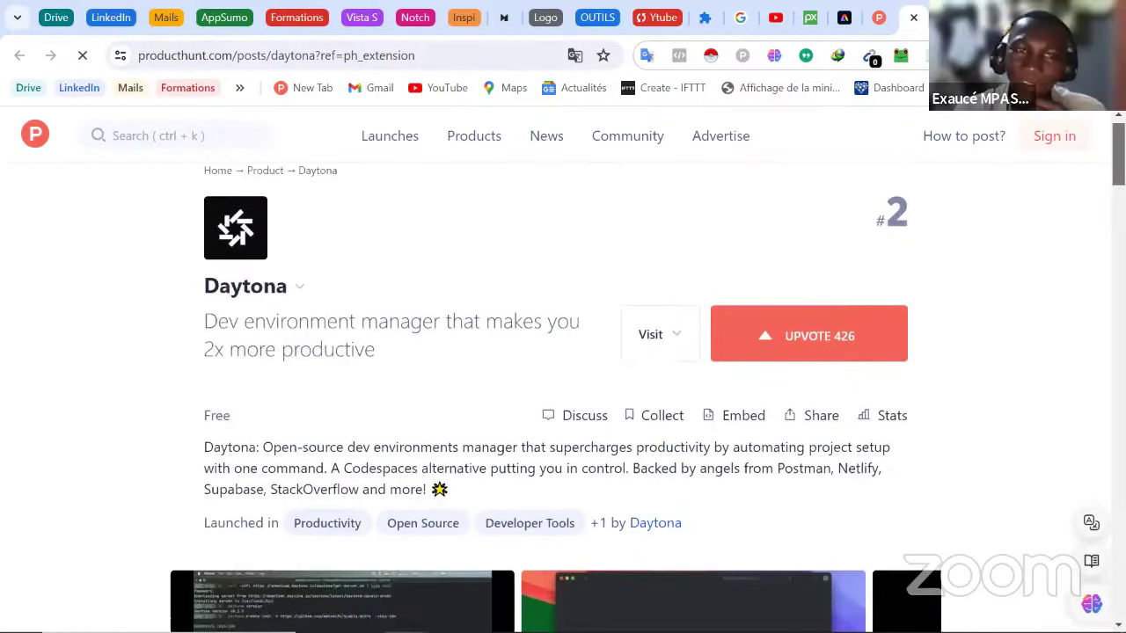
{"action": "scroll", "coordinate": [563, 396], "scroll_direction": "down", "scroll_amount": 1}
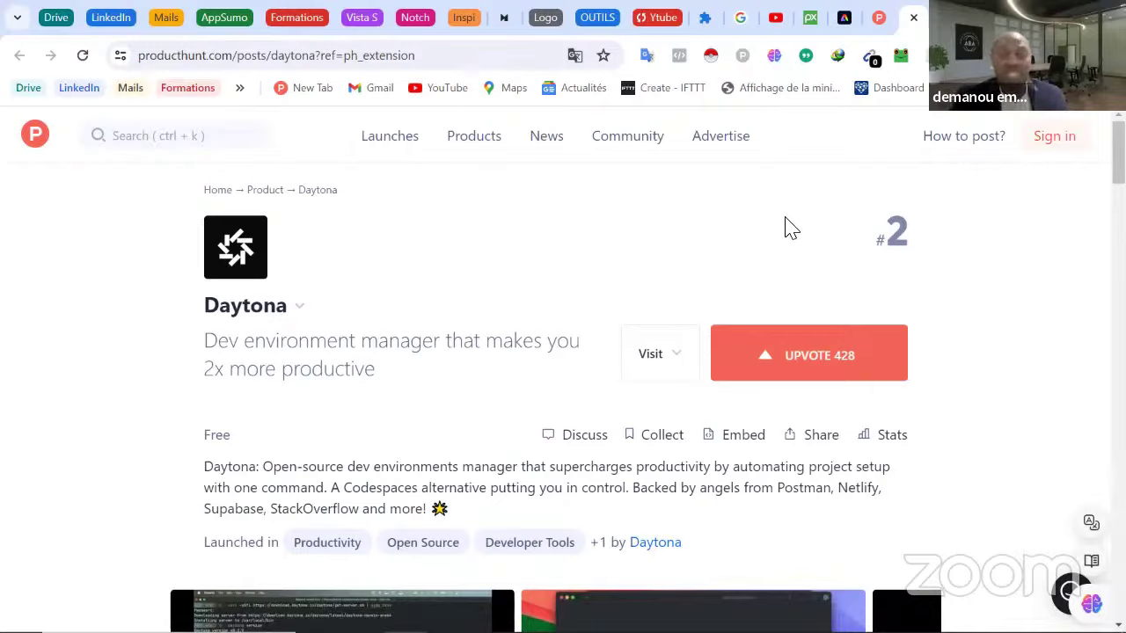
- Switch to the Africa Builderall Academy page on Facebook and look over its webinar posts
{"action": "key", "text": "alt+Tab"}
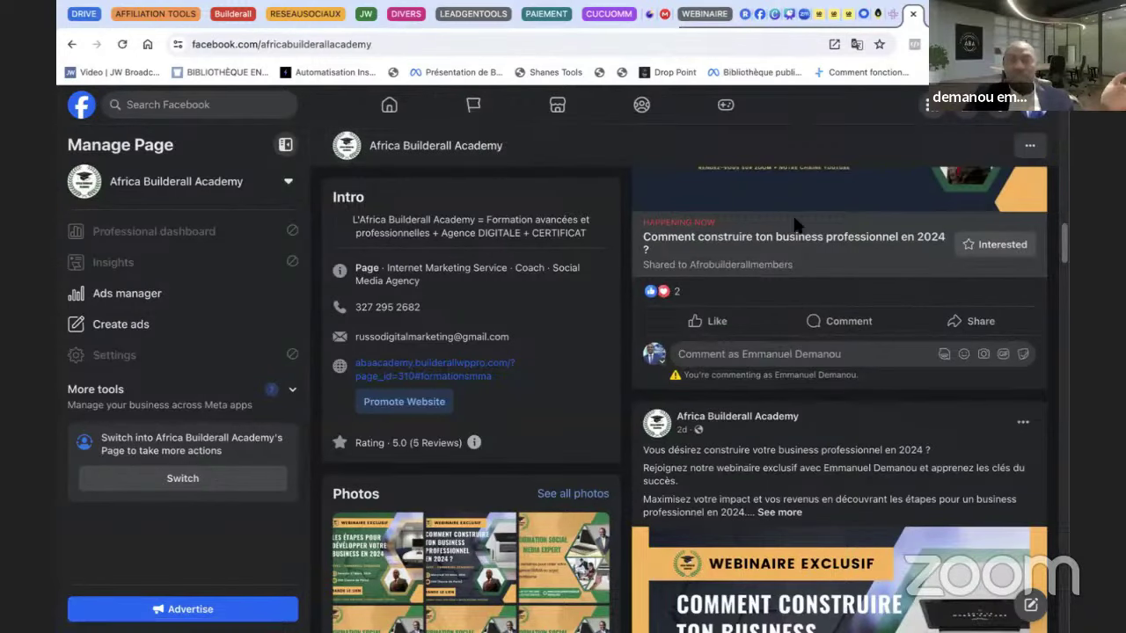
{"action": "scroll", "coordinate": [871, 249], "scroll_direction": "up", "scroll_amount": 1}
{"action": "scroll", "coordinate": [869, 247], "scroll_direction": "up", "scroll_amount": 3}
{"action": "scroll", "coordinate": [865, 232], "scroll_direction": "down", "scroll_amount": 4}
{"action": "scroll", "coordinate": [853, 185], "scroll_direction": "up", "scroll_amount": 3}
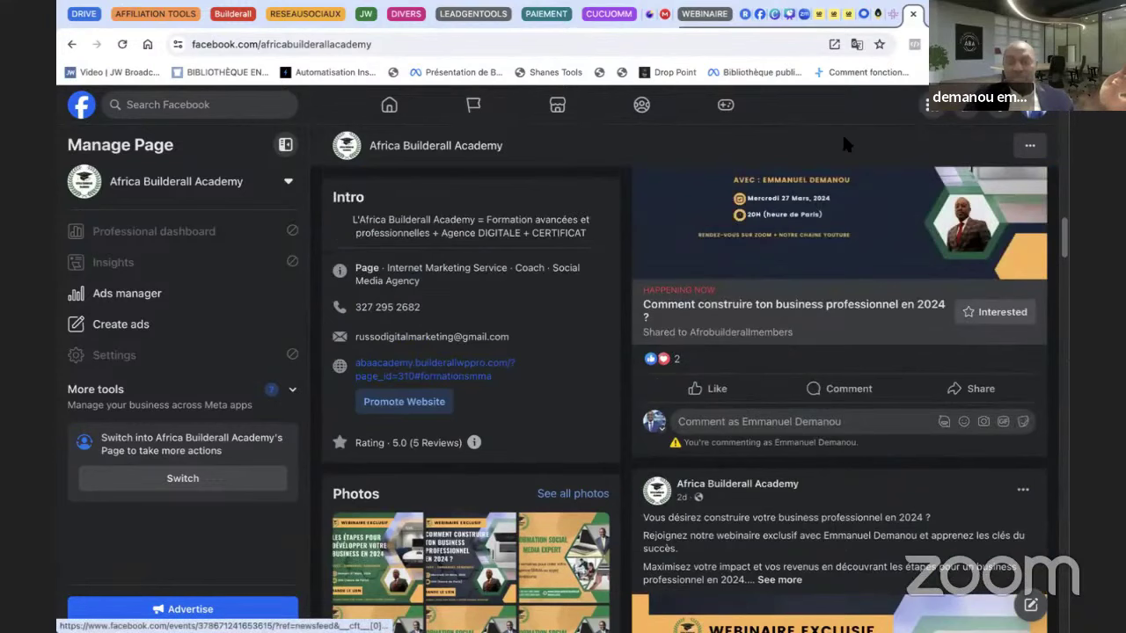
{"action": "scroll", "coordinate": [669, 126], "scroll_direction": "up", "scroll_amount": 3}
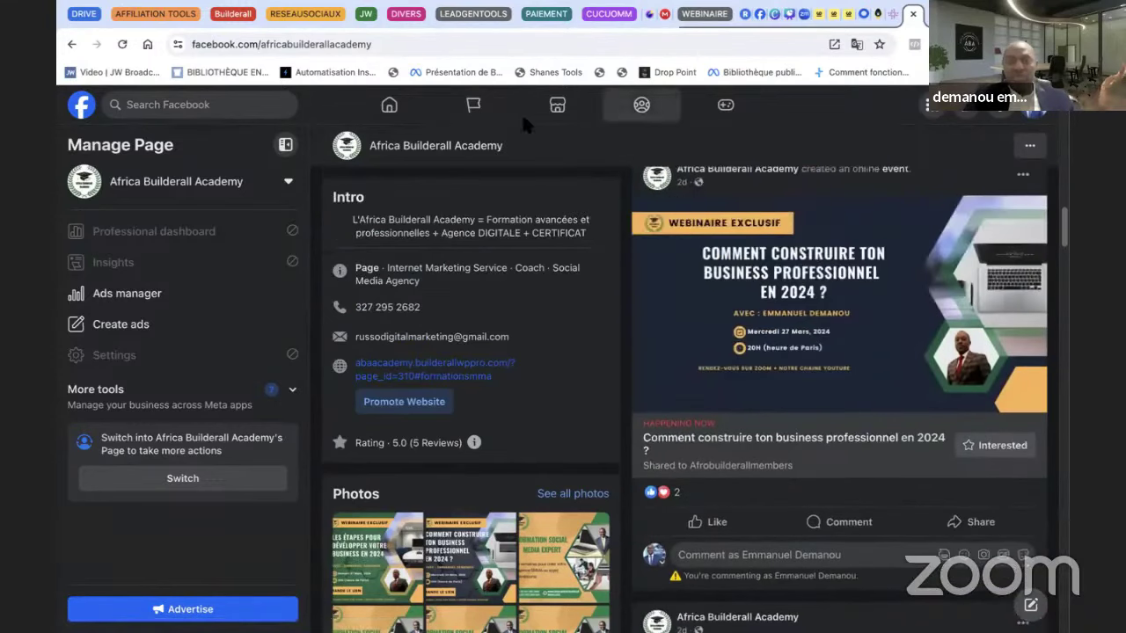
- Open the first profile in Facebook's recent searches and find the red Karila Cosmetics post tagged #reussite
{"action": "left_click", "coordinate": [186, 107]}
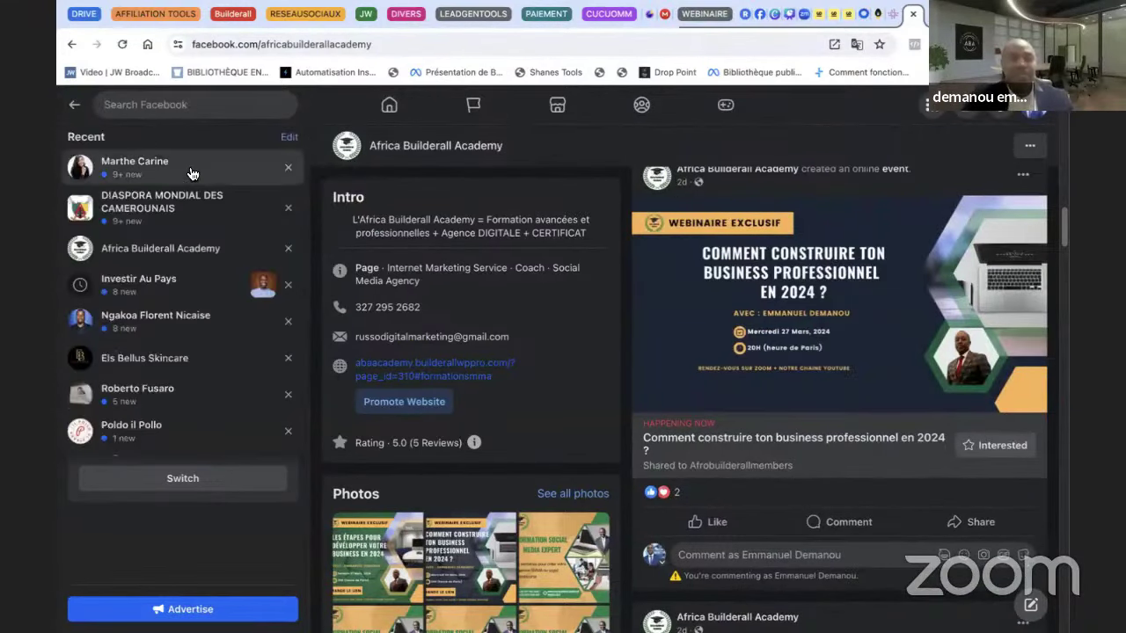
{"action": "left_click", "coordinate": [140, 163]}
{"action": "scroll", "coordinate": [678, 303], "scroll_direction": "down", "scroll_amount": 7}
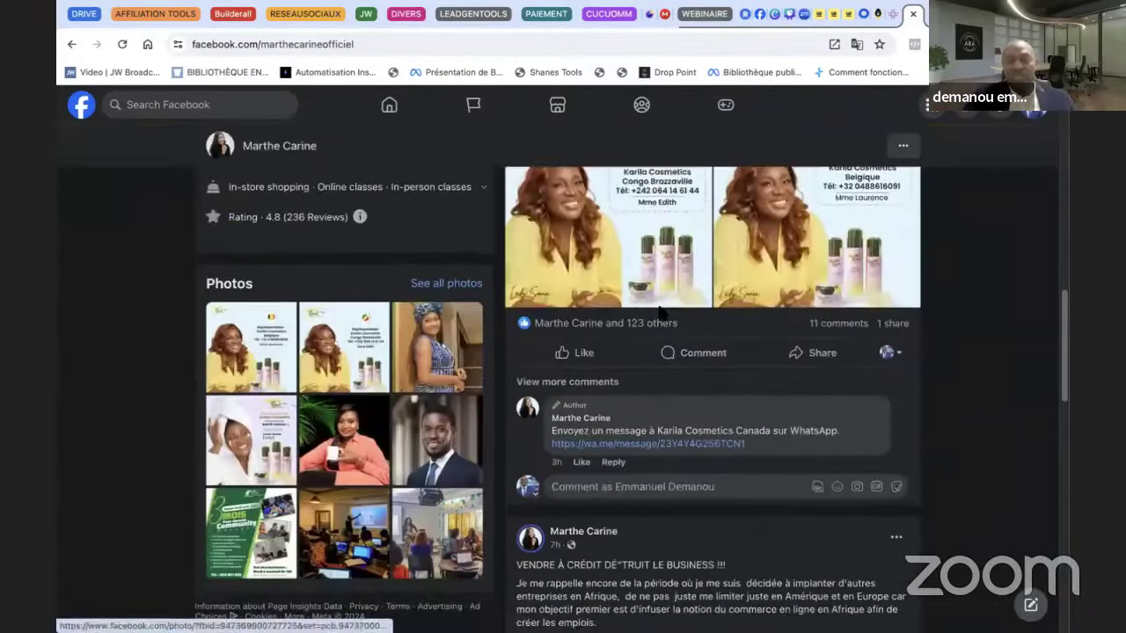
{"action": "scroll", "coordinate": [662, 314], "scroll_direction": "down", "scroll_amount": 5}
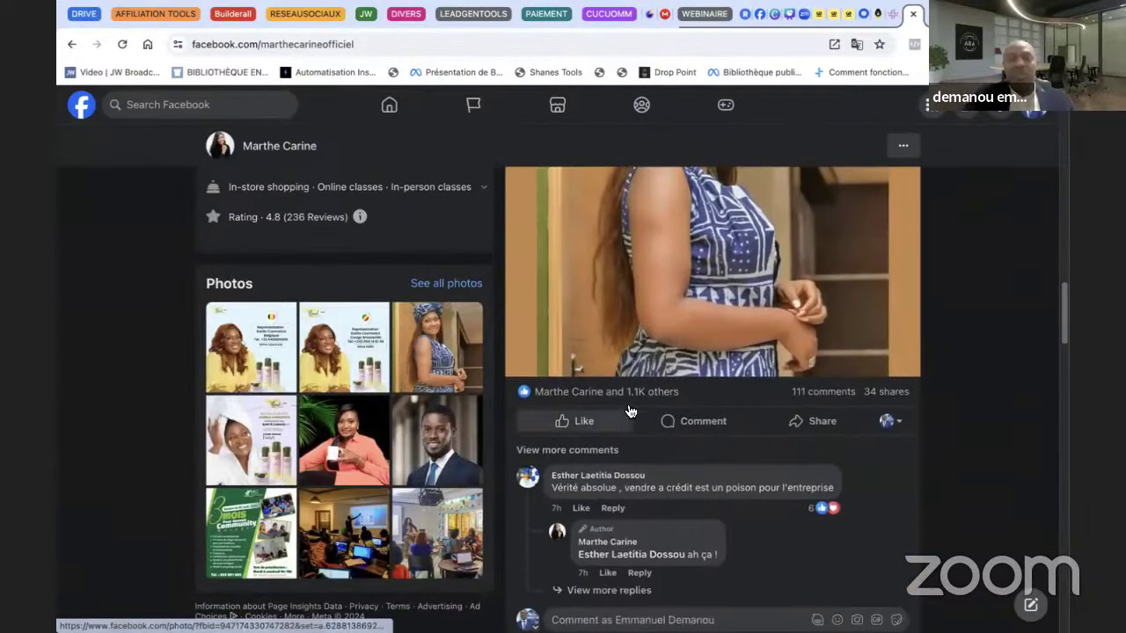
{"action": "mouse_move", "coordinate": [627, 403]}
{"action": "scroll", "coordinate": [633, 378], "scroll_direction": "down", "scroll_amount": 10}
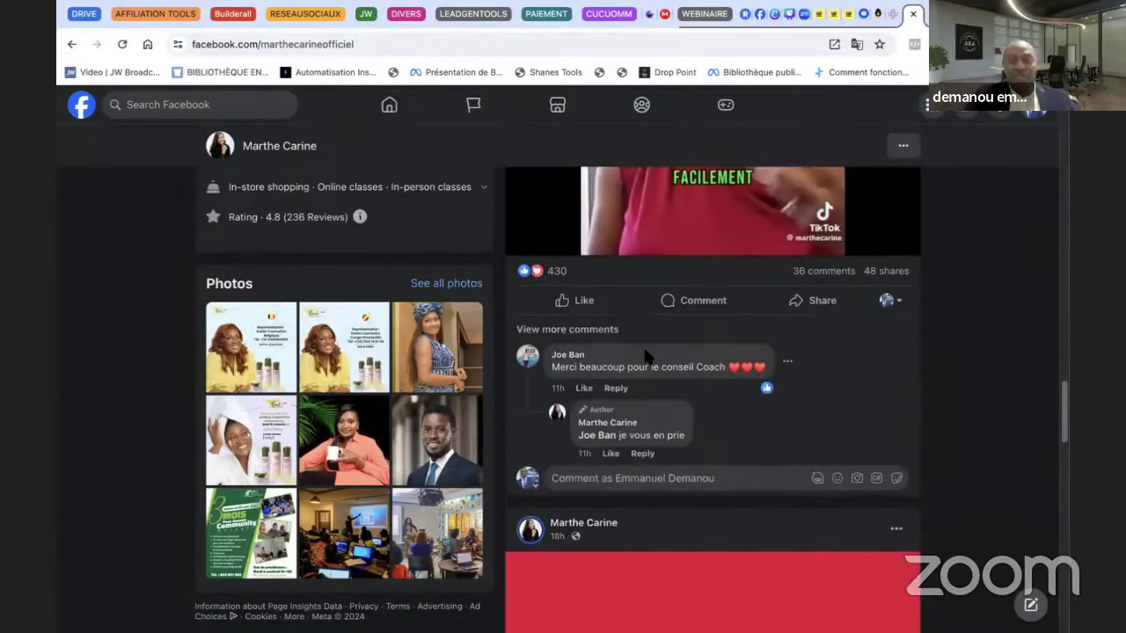
{"action": "scroll", "coordinate": [642, 352], "scroll_direction": "up", "scroll_amount": 3}
{"action": "scroll", "coordinate": [648, 356], "scroll_direction": "down", "scroll_amount": 8}
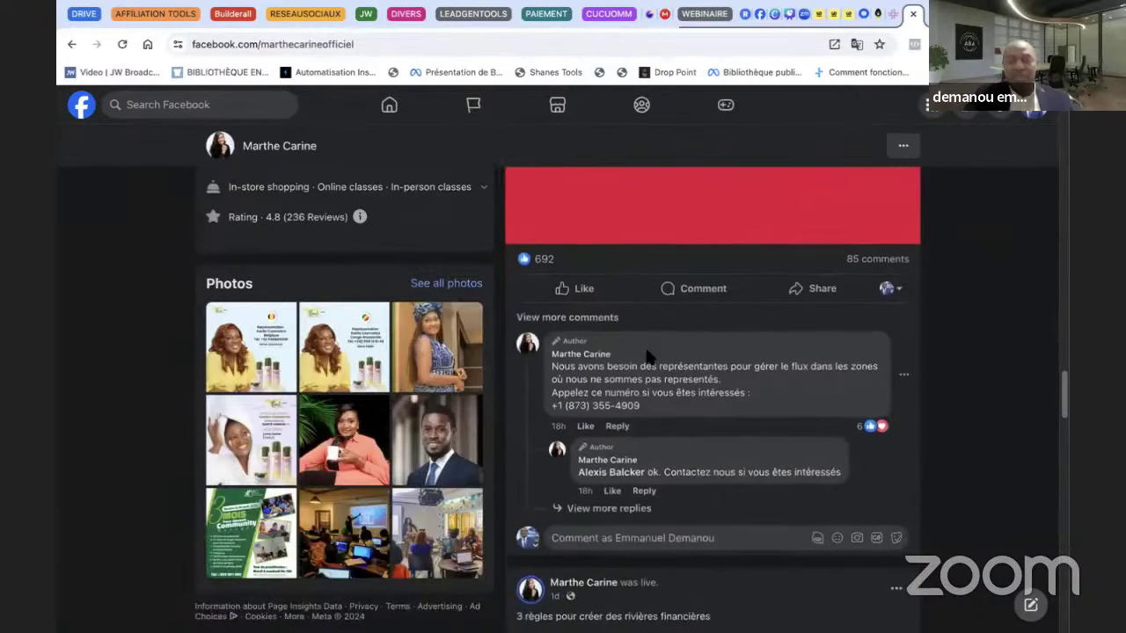
{"action": "scroll", "coordinate": [646, 348], "scroll_direction": "up", "scroll_amount": 3}
{"action": "scroll", "coordinate": [649, 348], "scroll_direction": "down", "scroll_amount": 1}
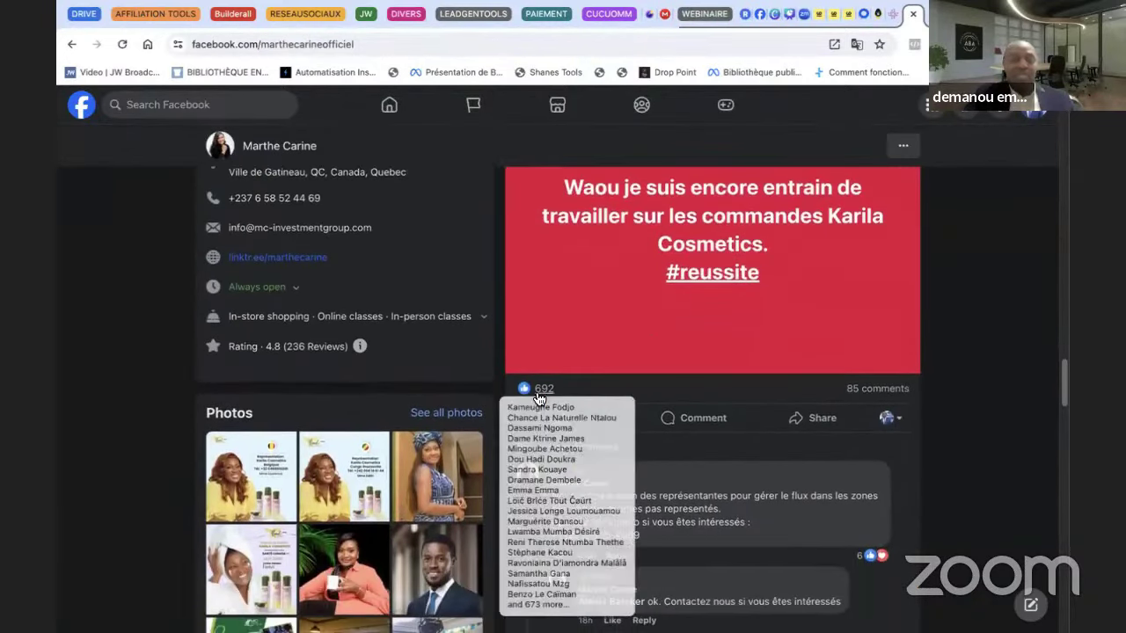
- Open the list of people who reacted to the Karila Cosmetics post and look through it
{"action": "left_click", "coordinate": [540, 399]}
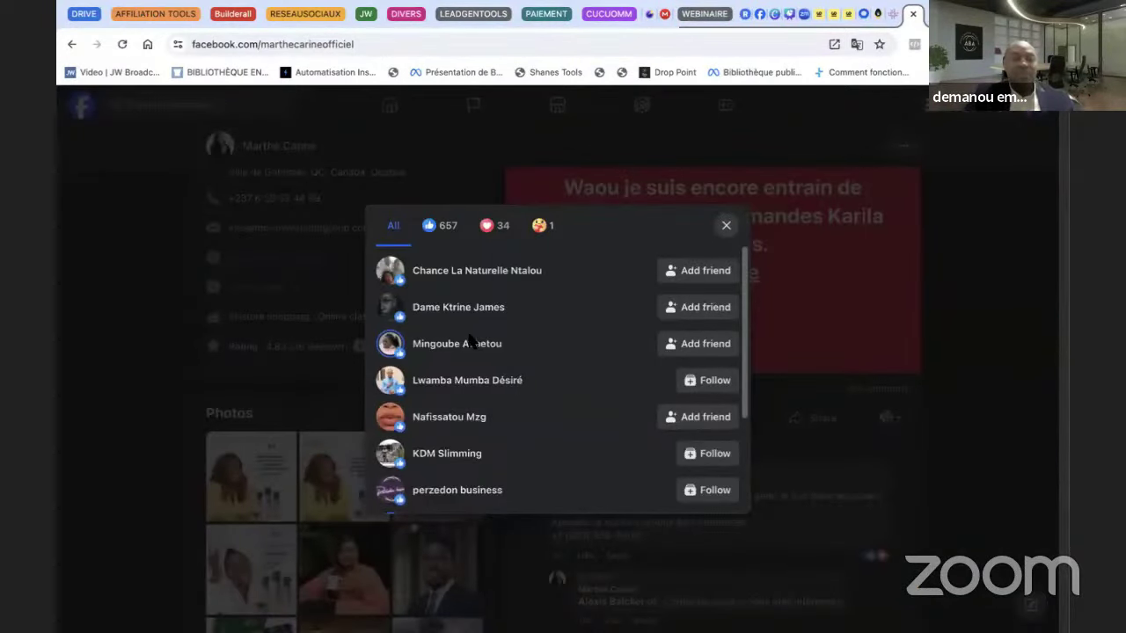
{"action": "scroll", "coordinate": [469, 343], "scroll_direction": "down", "scroll_amount": 3}
{"action": "scroll", "coordinate": [471, 350], "scroll_direction": "up", "scroll_amount": 2}
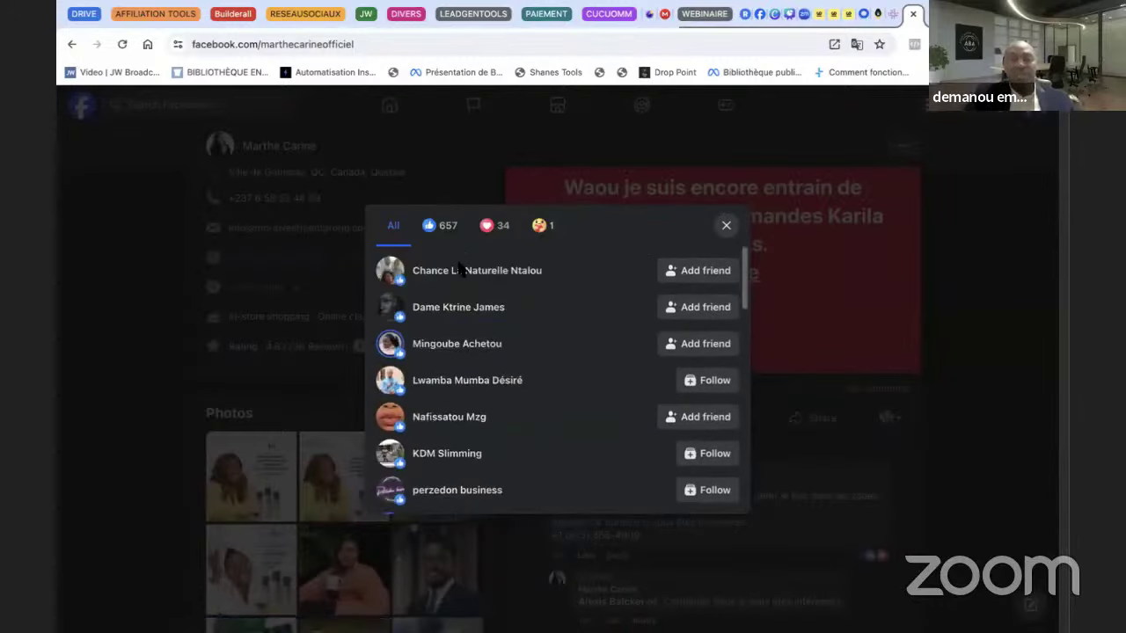
{"action": "scroll", "coordinate": [466, 381], "scroll_direction": "down", "scroll_amount": 10}
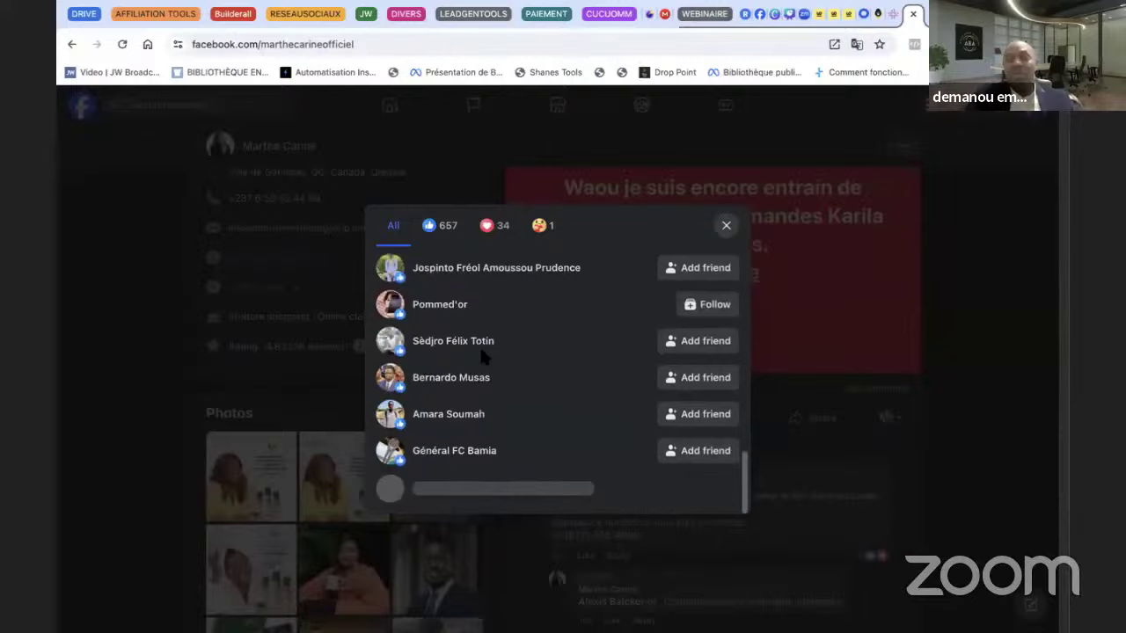
{"action": "scroll", "coordinate": [486, 352], "scroll_direction": "down", "scroll_amount": 10}
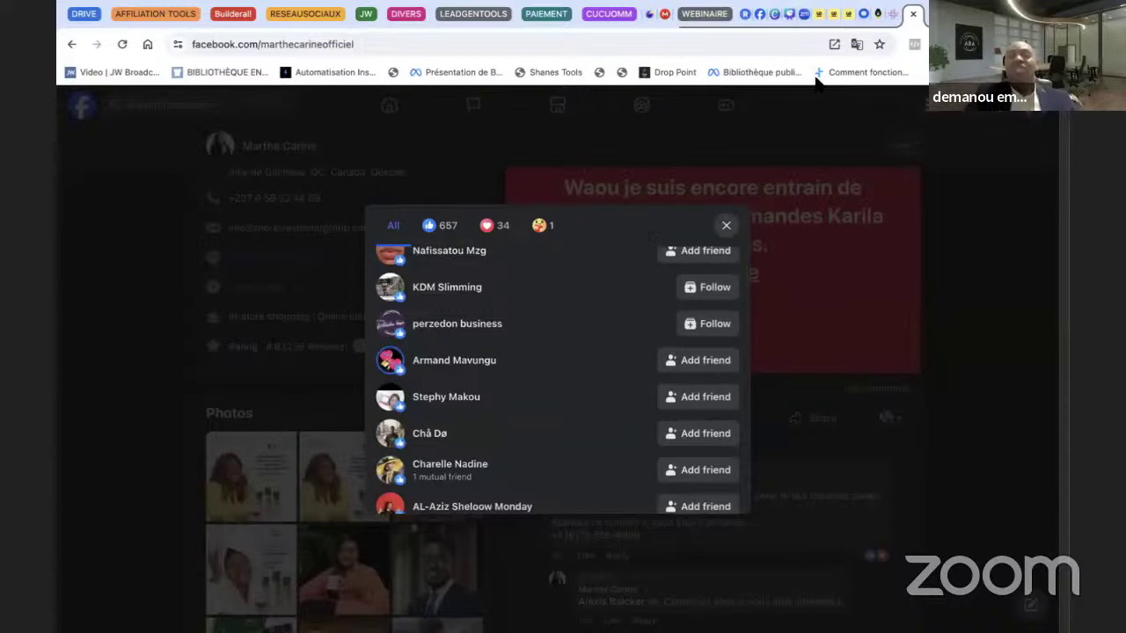
- Open Chrome's extension manager, search for "ins" and enable Instant Data Scraper
{"action": "left_click", "coordinate": [914, 44]}
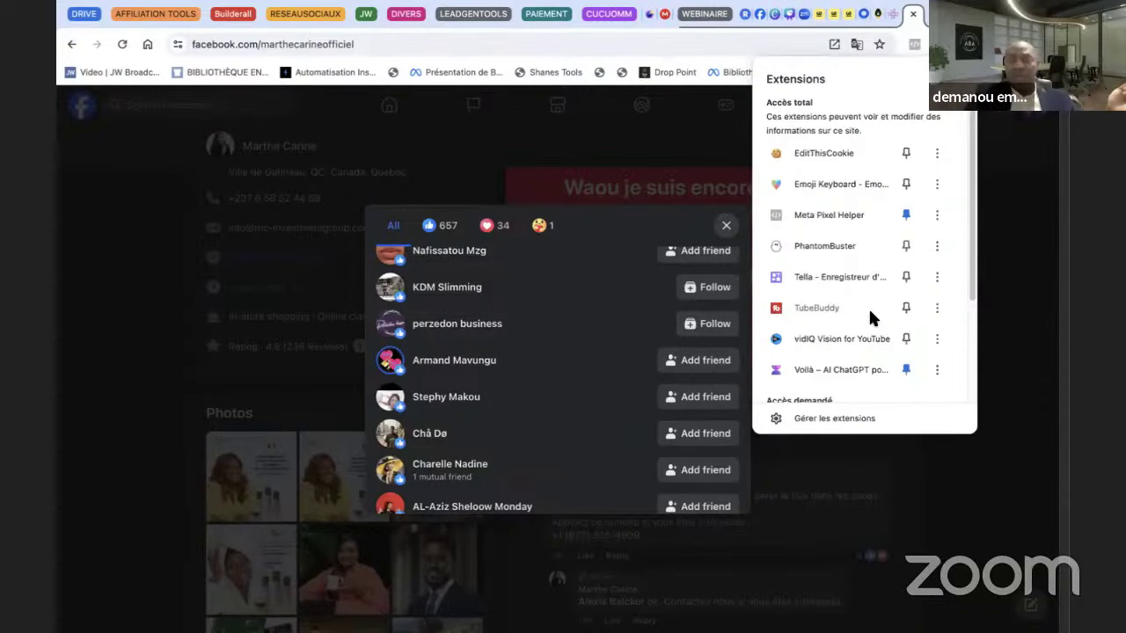
{"action": "scroll", "coordinate": [868, 305], "scroll_direction": "down", "scroll_amount": 5}
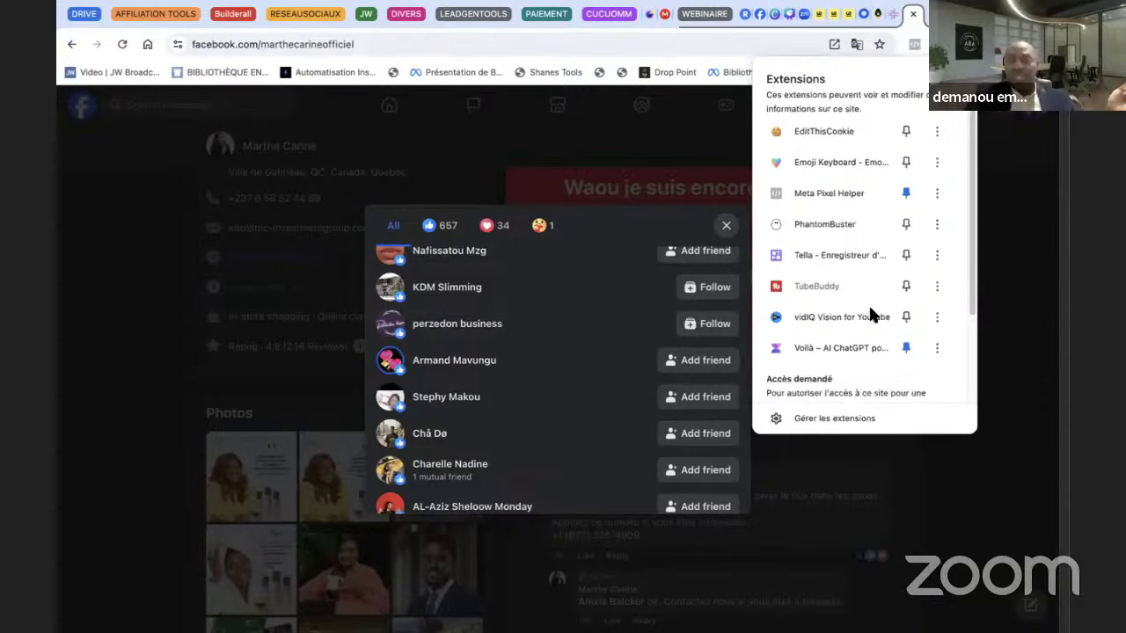
{"action": "left_click", "coordinate": [842, 419]}
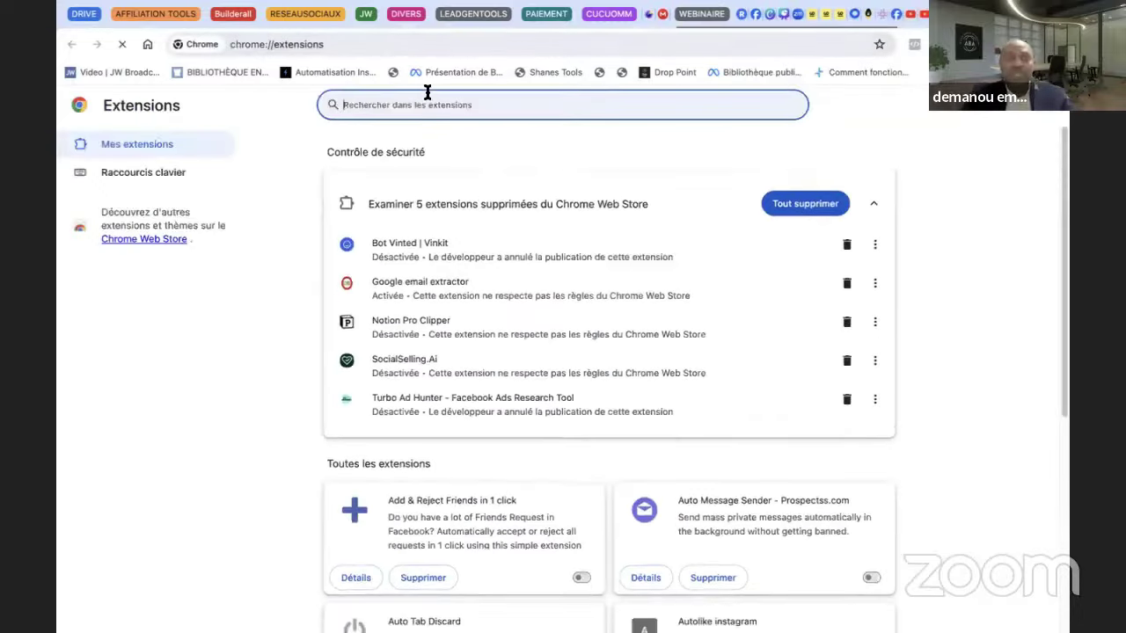
{"action": "left_click", "coordinate": [449, 109]}
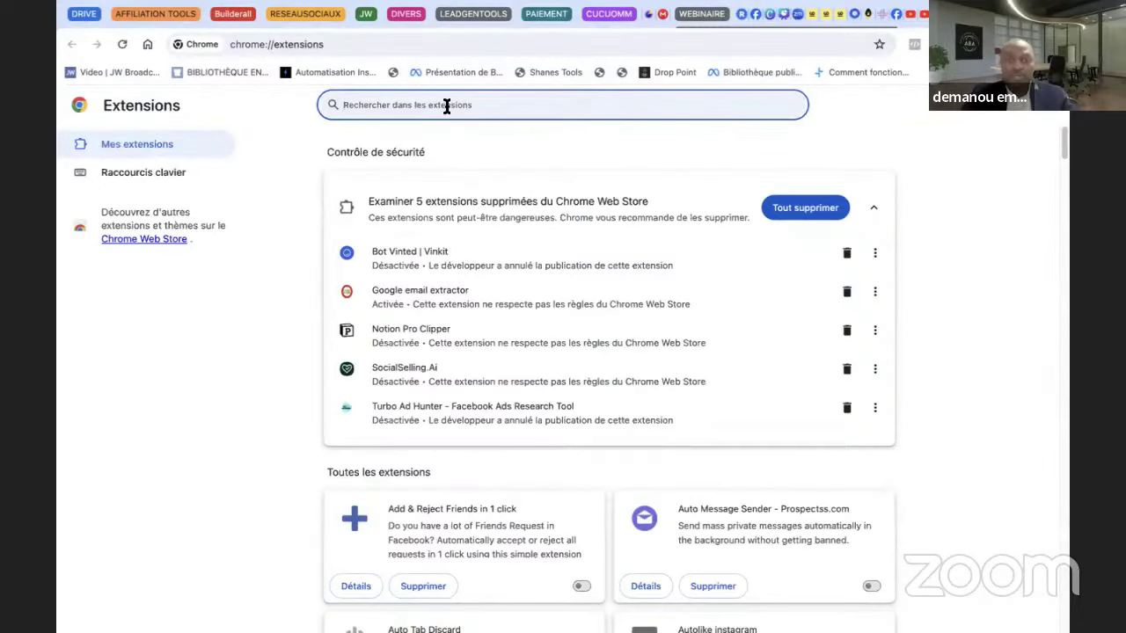
{"action": "type", "text": "int"}
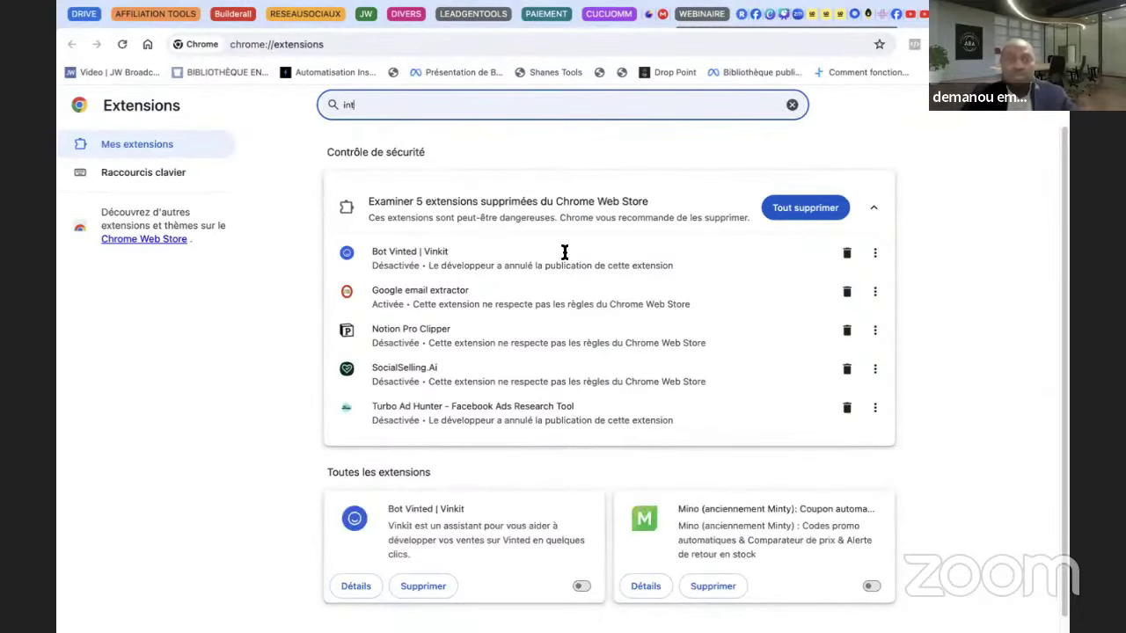
{"action": "key", "text": "BackSpace"}
{"action": "type", "text": "s"}
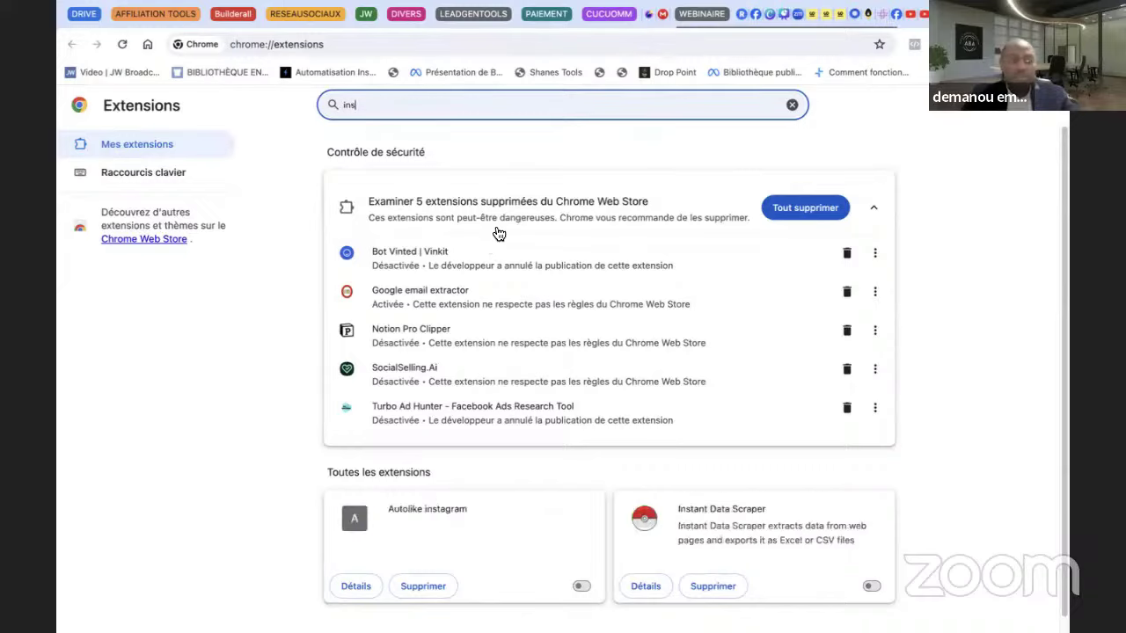
{"action": "left_click", "coordinate": [871, 586]}
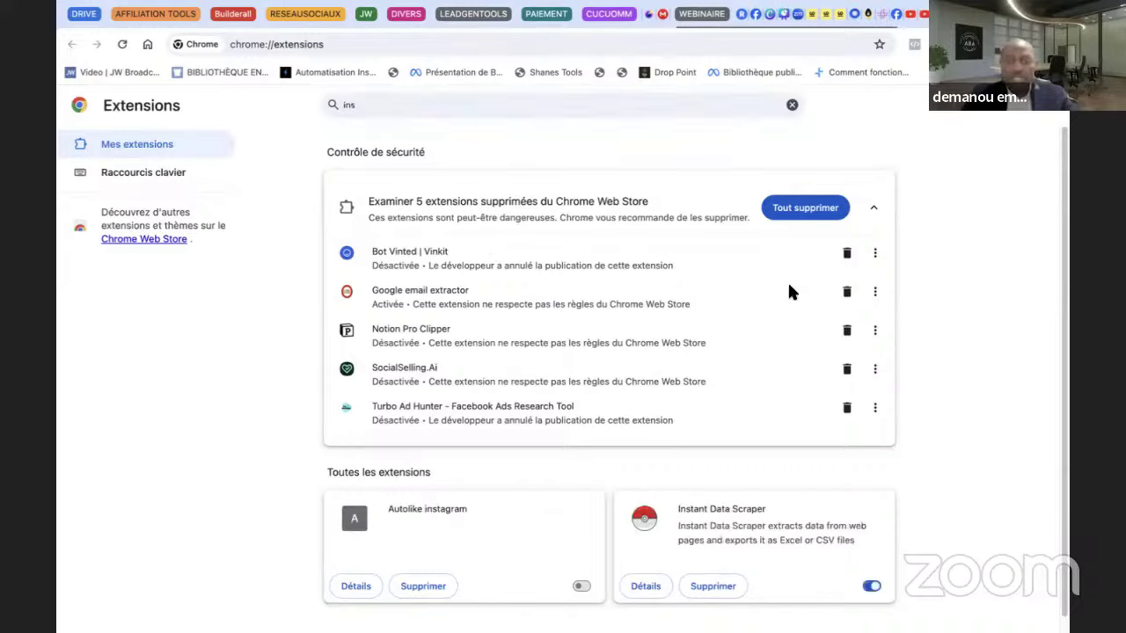
- Search the installed extensions for "goo" and disable Google email extractor
{"action": "left_click", "coordinate": [420, 105]}
{"action": "key", "text": "ctrl+a"}
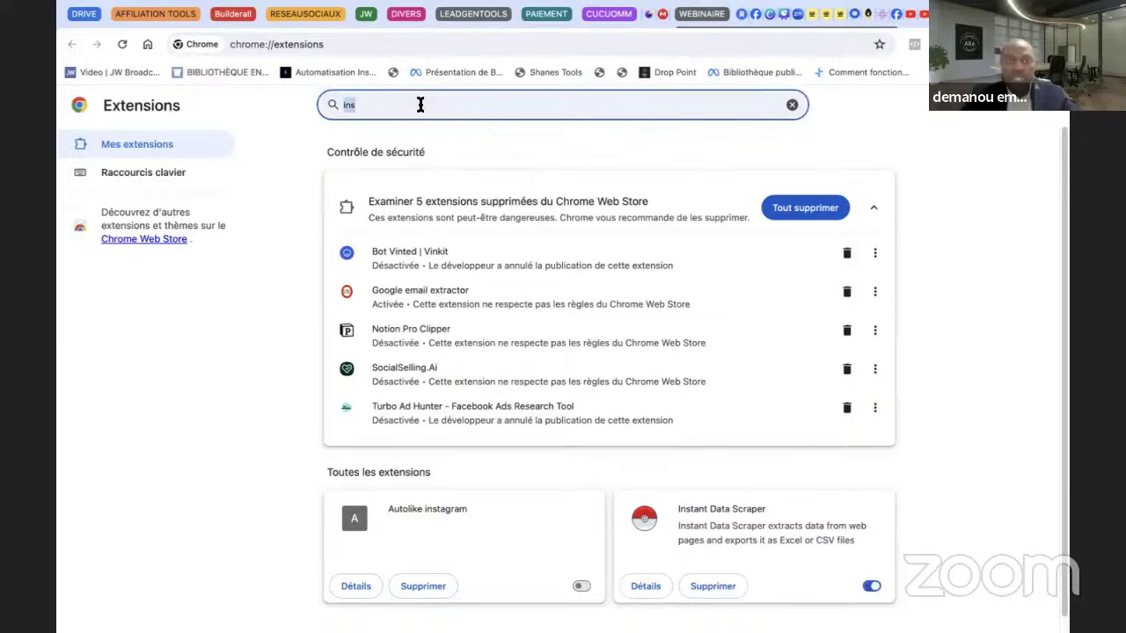
{"action": "type", "text": "goo"}
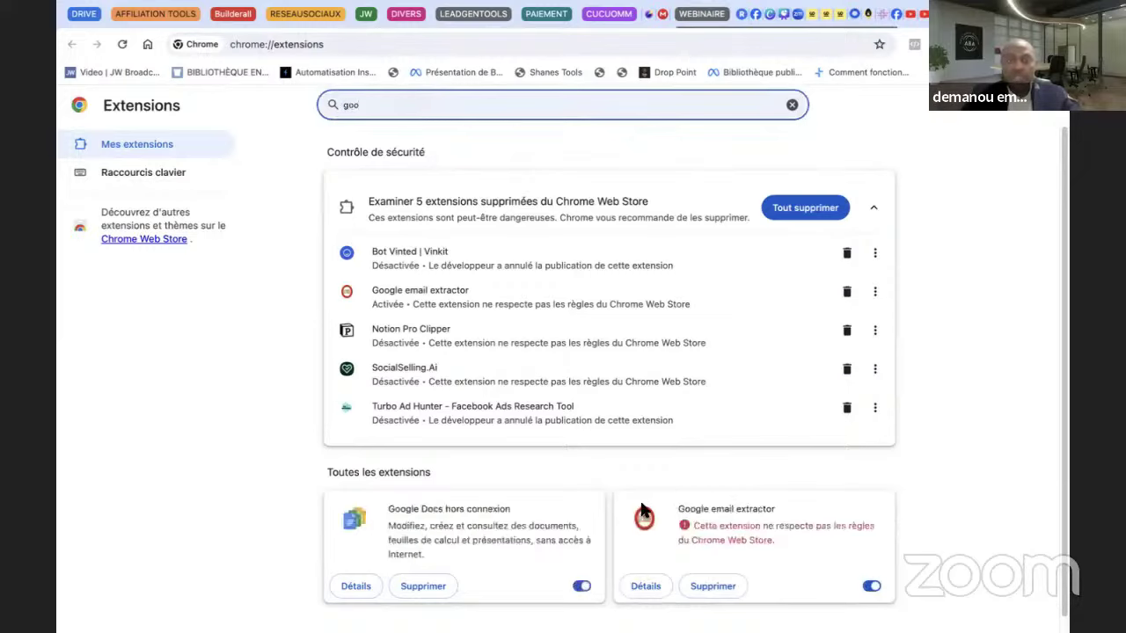
{"action": "left_click", "coordinate": [870, 586]}
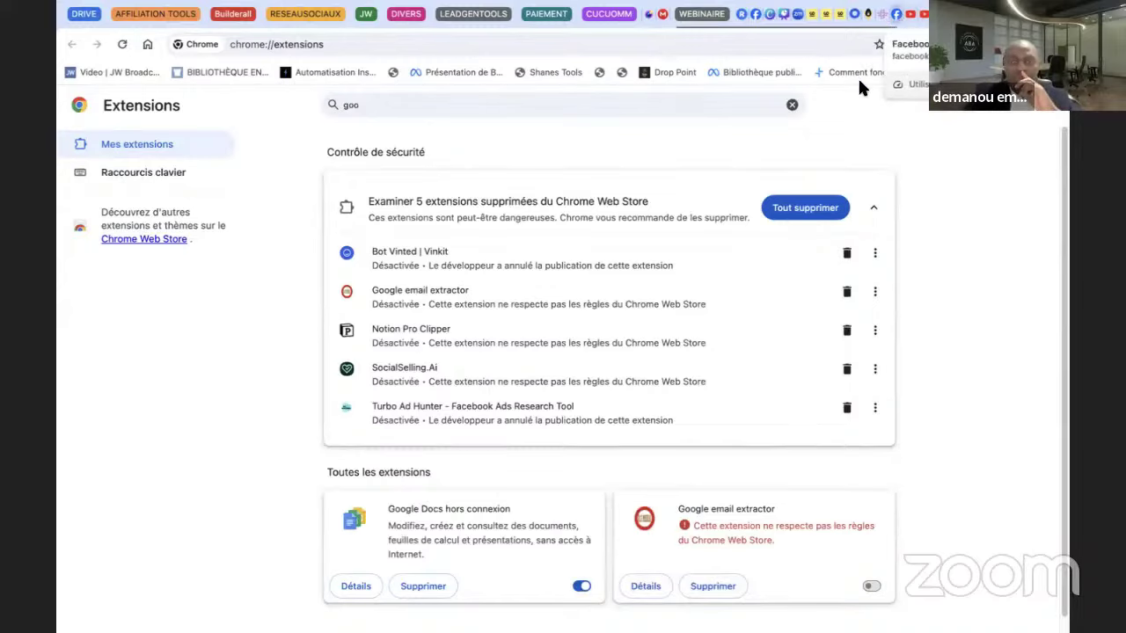
- Return to the Facebook profile, reload it and open the reactions list of its newest Karila Cosmetics post about Belgium and Congo Brazzaville
{"action": "left_click", "coordinate": [896, 14]}
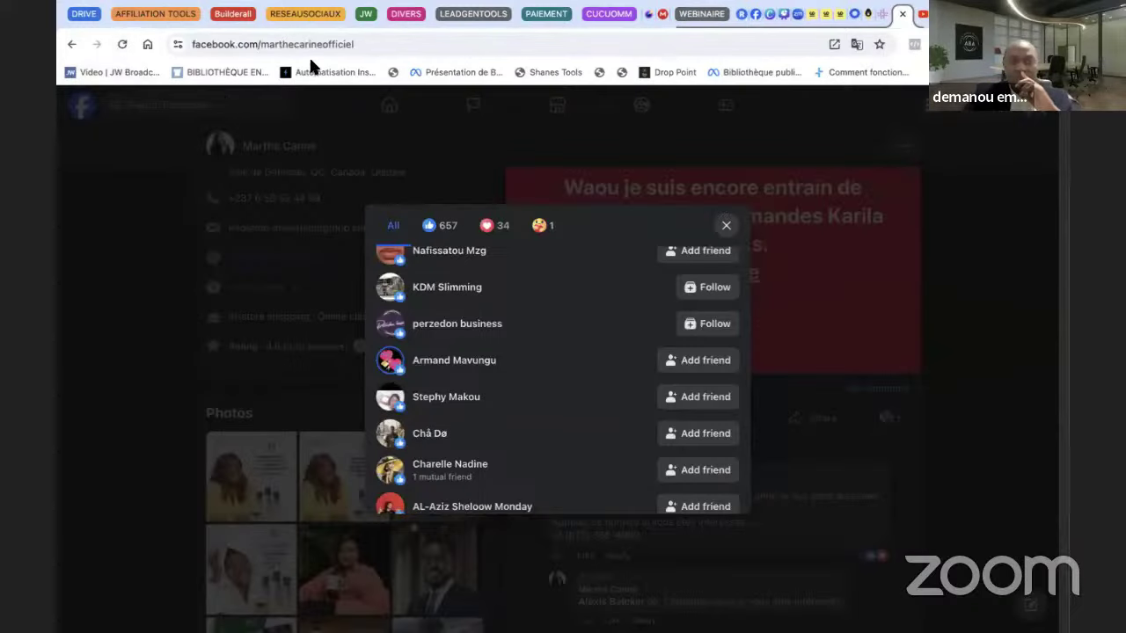
{"action": "left_click", "coordinate": [123, 44]}
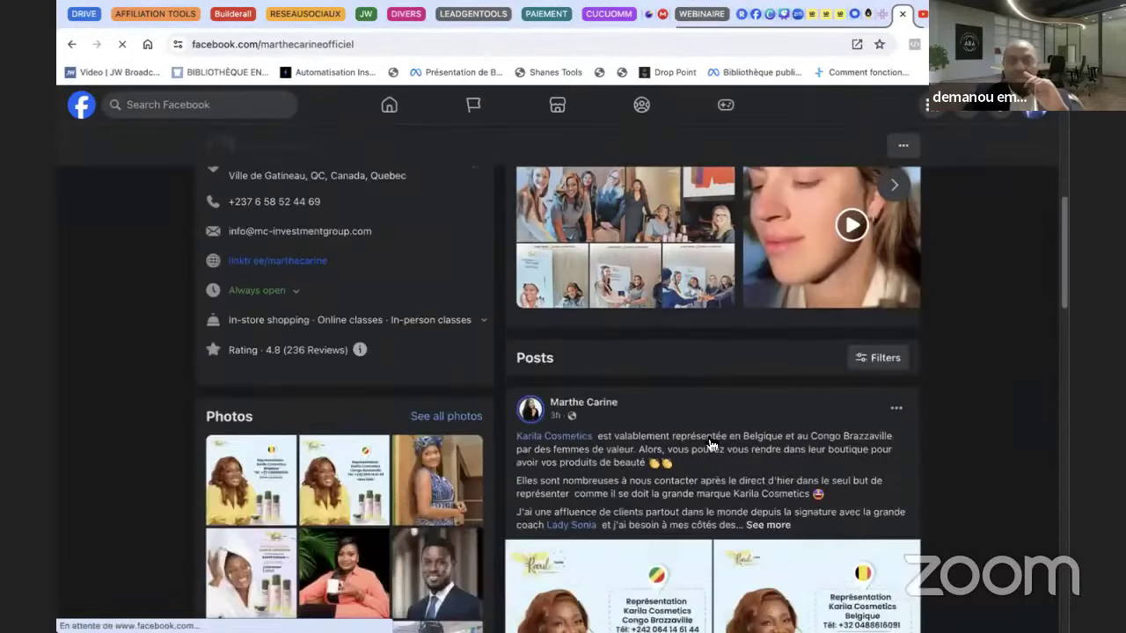
{"action": "scroll", "coordinate": [591, 314], "scroll_direction": "down", "scroll_amount": 6}
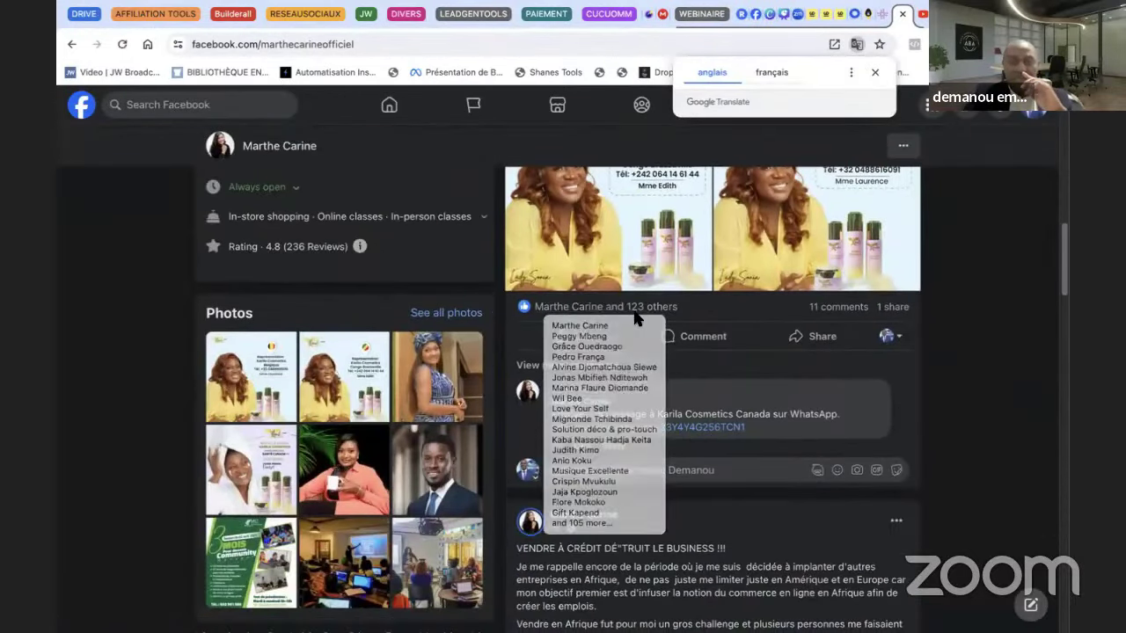
{"action": "left_click", "coordinate": [595, 308]}
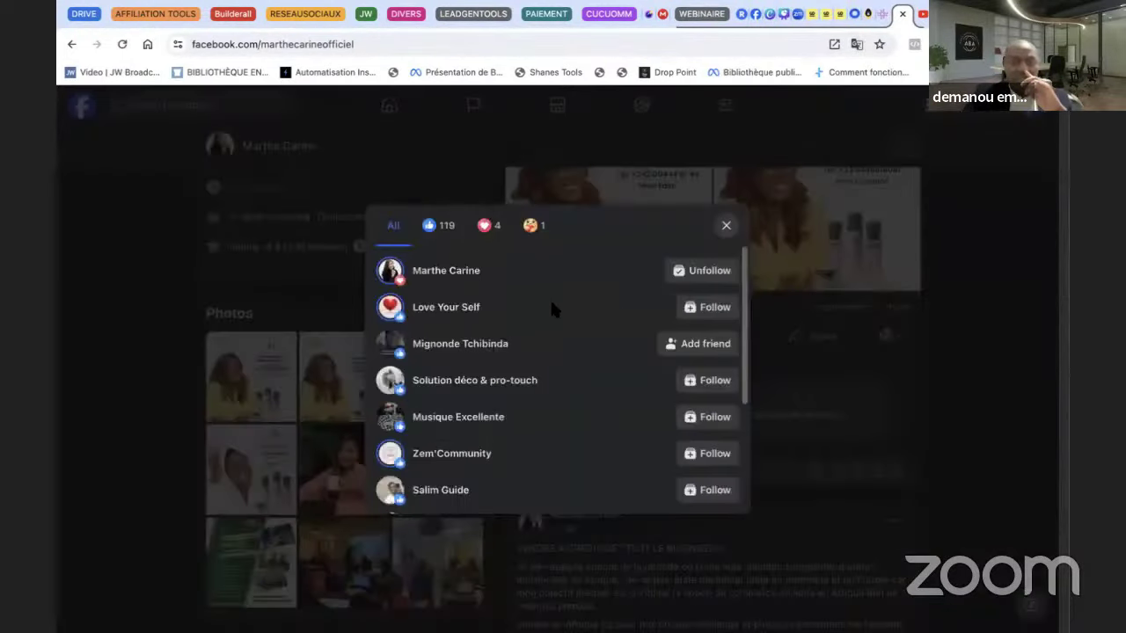
- Load more people in the reactions list and extract it with Instant Data Scraper
{"action": "scroll", "coordinate": [547, 318], "scroll_direction": "down", "scroll_amount": 10}
{"action": "scroll", "coordinate": [544, 313], "scroll_direction": "down", "scroll_amount": 10}
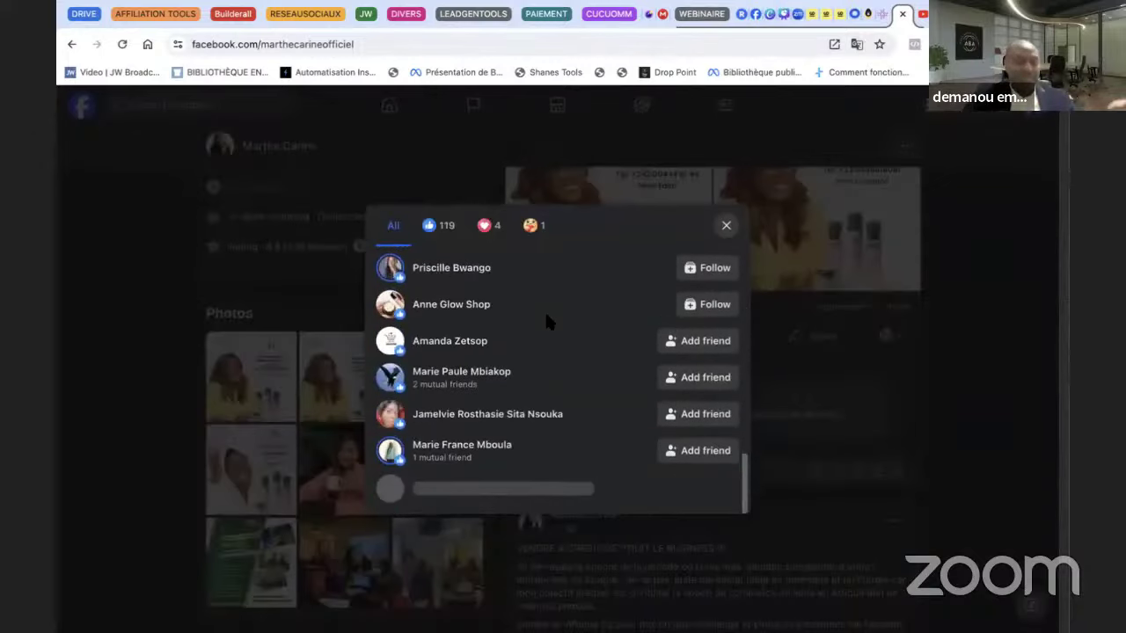
{"action": "scroll", "coordinate": [545, 317], "scroll_direction": "up", "scroll_amount": 20}
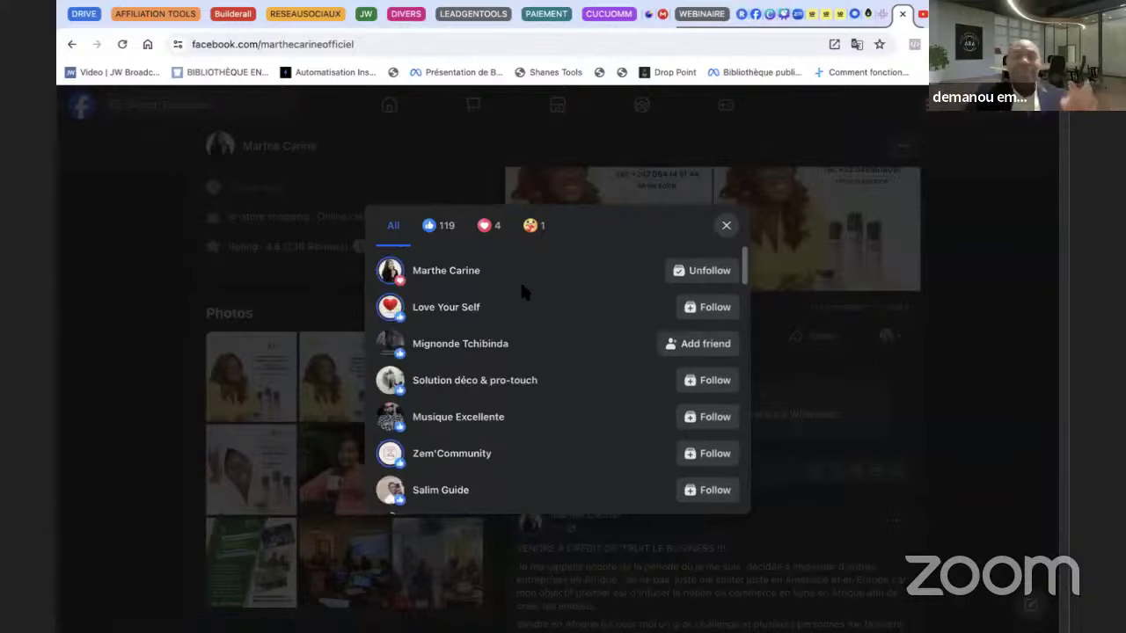
{"action": "scroll", "coordinate": [520, 280], "scroll_direction": "down", "scroll_amount": 20}
{"action": "scroll", "coordinate": [521, 296], "scroll_direction": "down", "scroll_amount": 20}
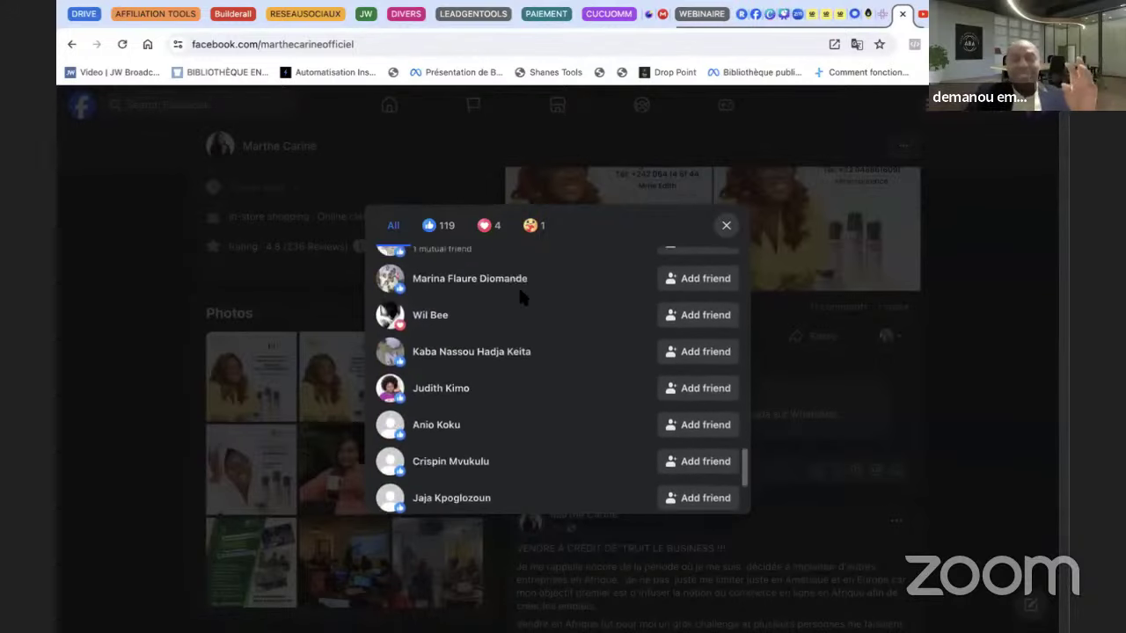
{"action": "scroll", "coordinate": [520, 285], "scroll_direction": "up", "scroll_amount": 20}
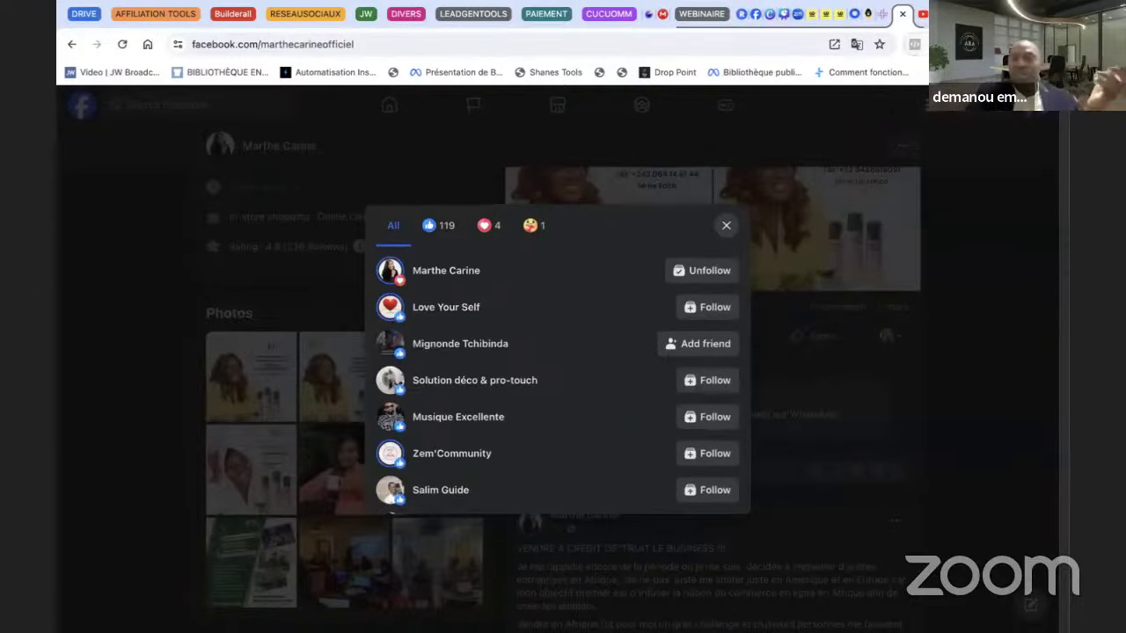
{"action": "left_click", "coordinate": [915, 44]}
{"action": "left_click", "coordinate": [844, 215]}
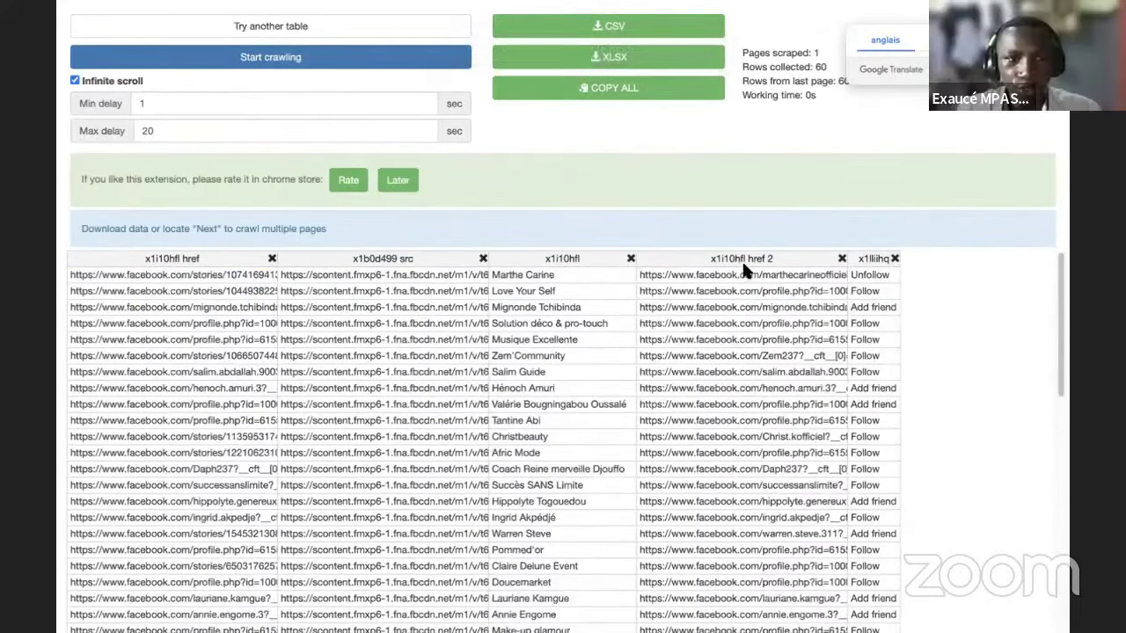
- Look through the scraped table of profile links, image addresses and names from start to end
{"action": "scroll", "coordinate": [743, 264], "scroll_direction": "down", "scroll_amount": 10}
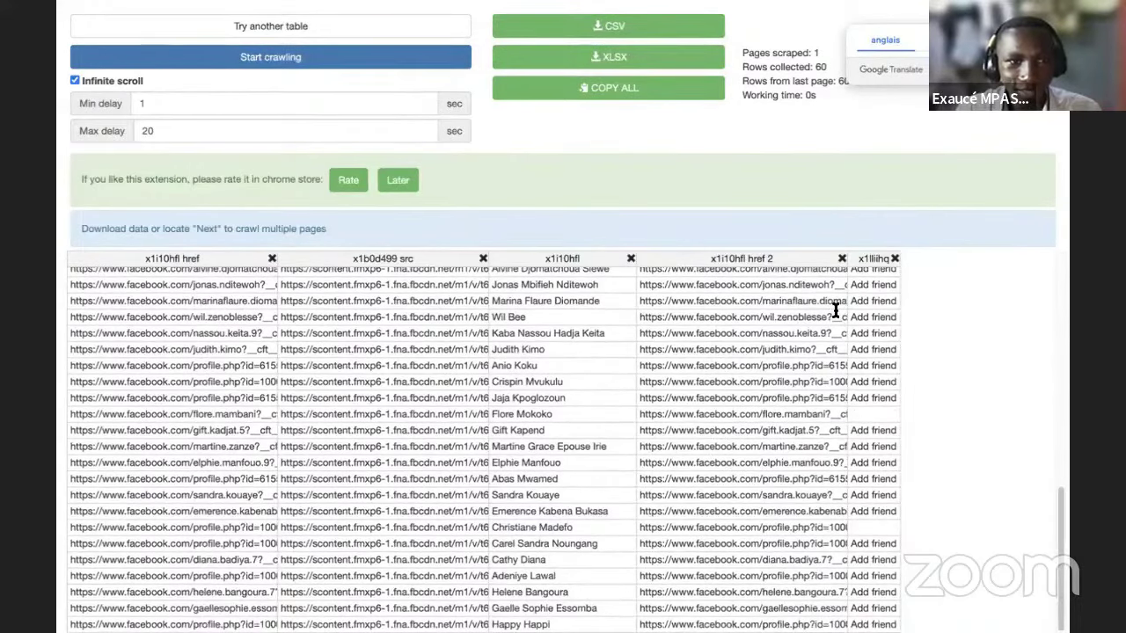
{"action": "scroll", "coordinate": [836, 313], "scroll_direction": "down", "scroll_amount": 5}
{"action": "scroll", "coordinate": [862, 319], "scroll_direction": "up", "scroll_amount": 5}
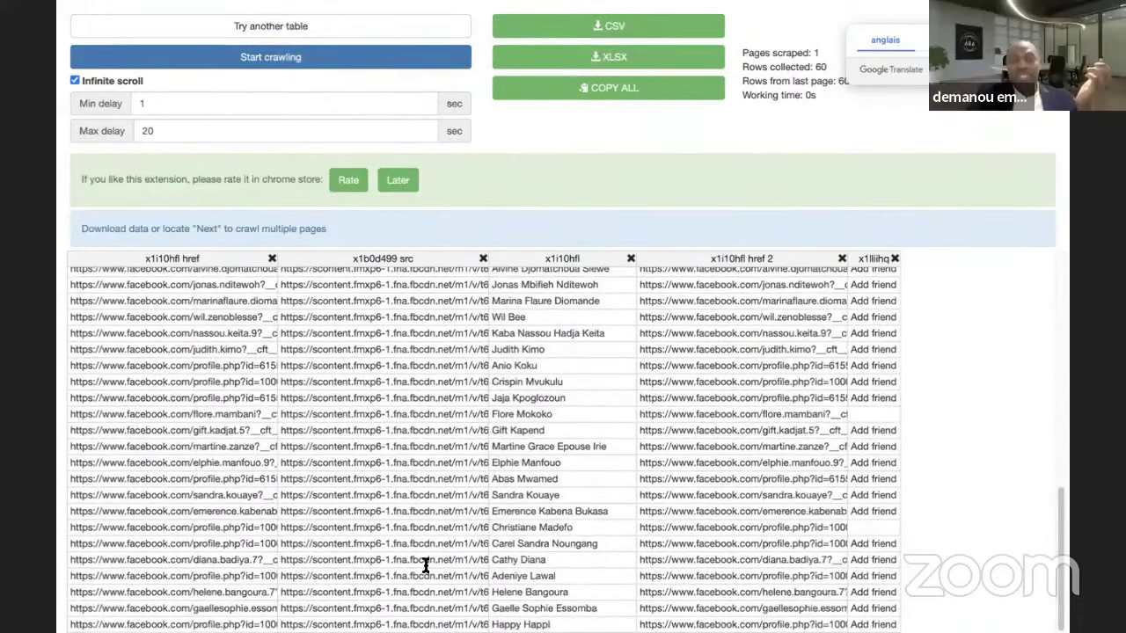
{"action": "scroll", "coordinate": [546, 466], "scroll_direction": "up", "scroll_amount": 10}
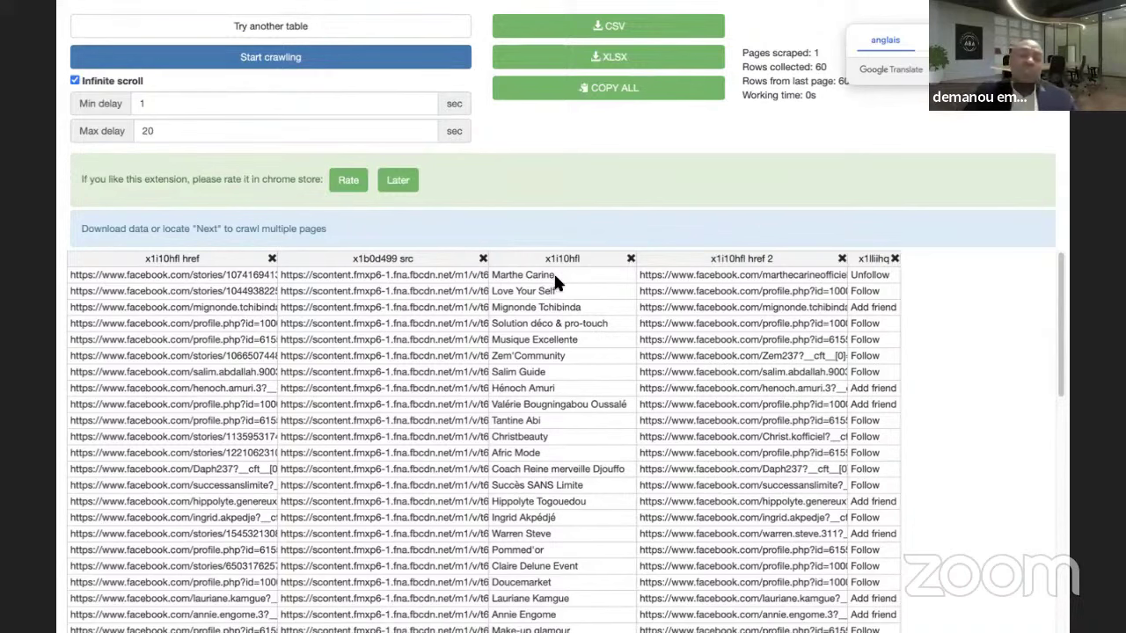
{"action": "scroll", "coordinate": [467, 398], "scroll_direction": "down", "scroll_amount": 10}
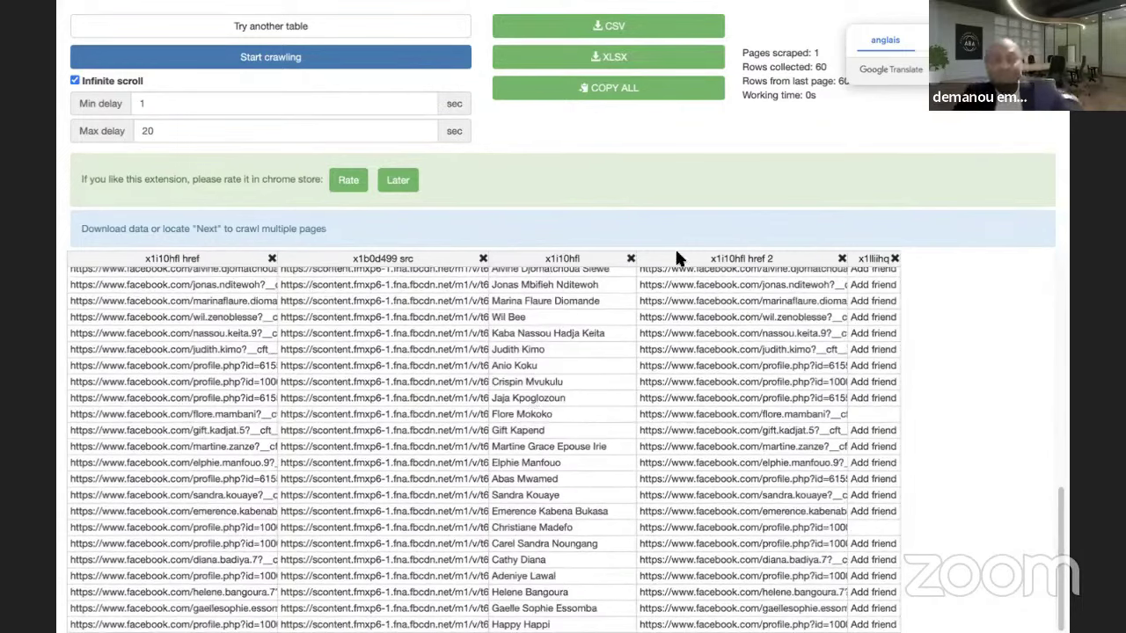
- Take the Instant Data Scraper window out of full screen, return to the Facebook page and close the reactions list
{"action": "mouse_move", "coordinate": [109, 7]}
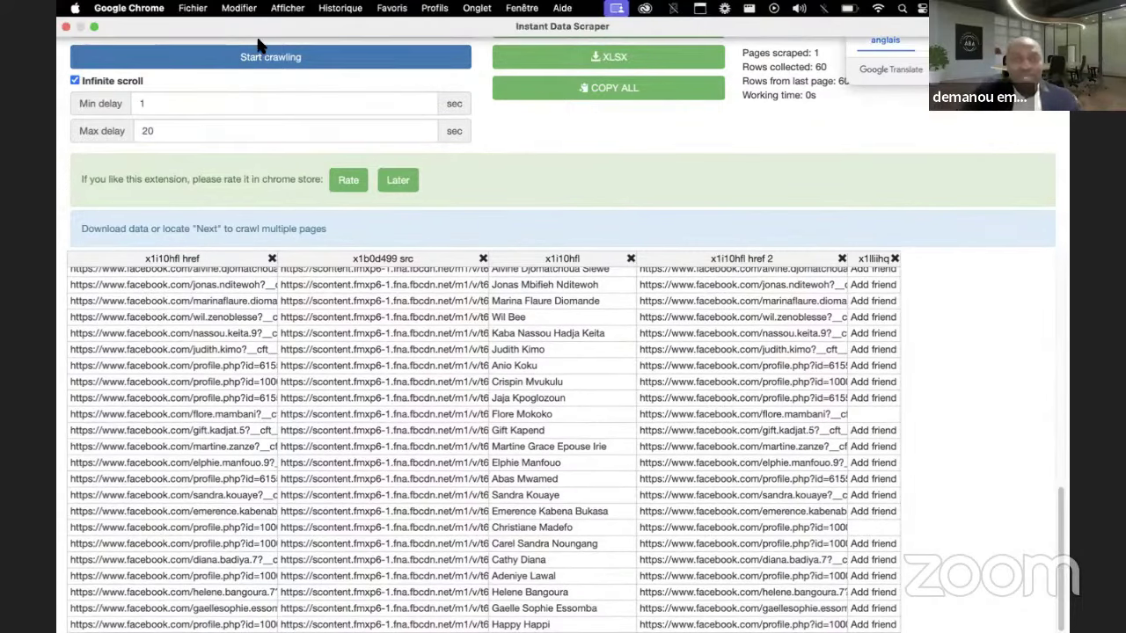
{"action": "left_click", "coordinate": [95, 28]}
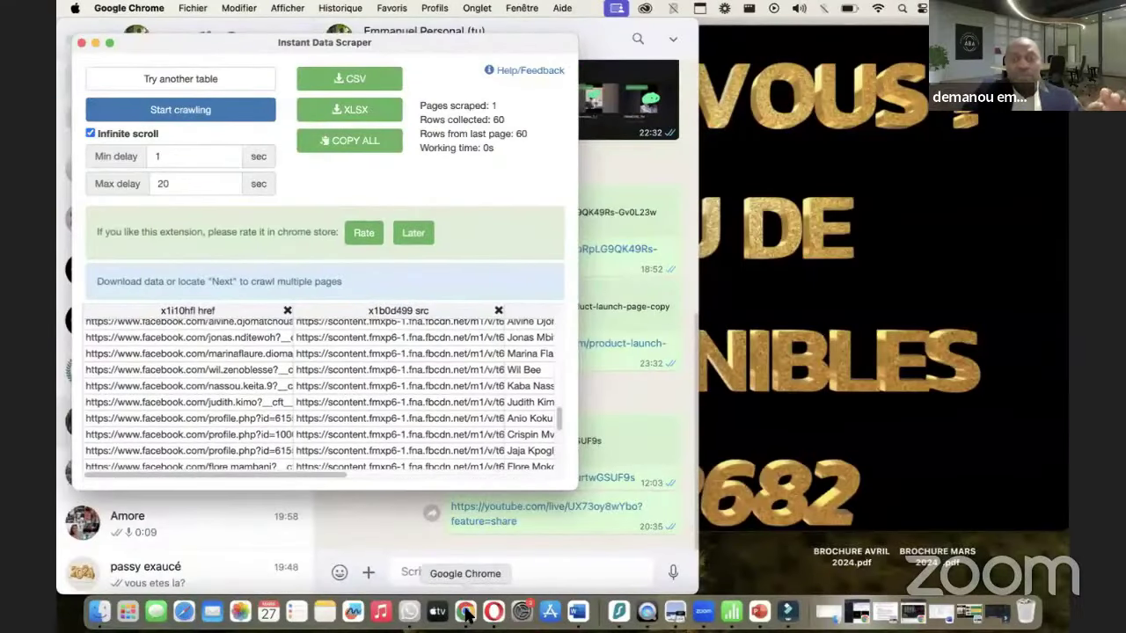
{"action": "left_click", "coordinate": [465, 612]}
{"action": "left_click", "coordinate": [727, 226]}
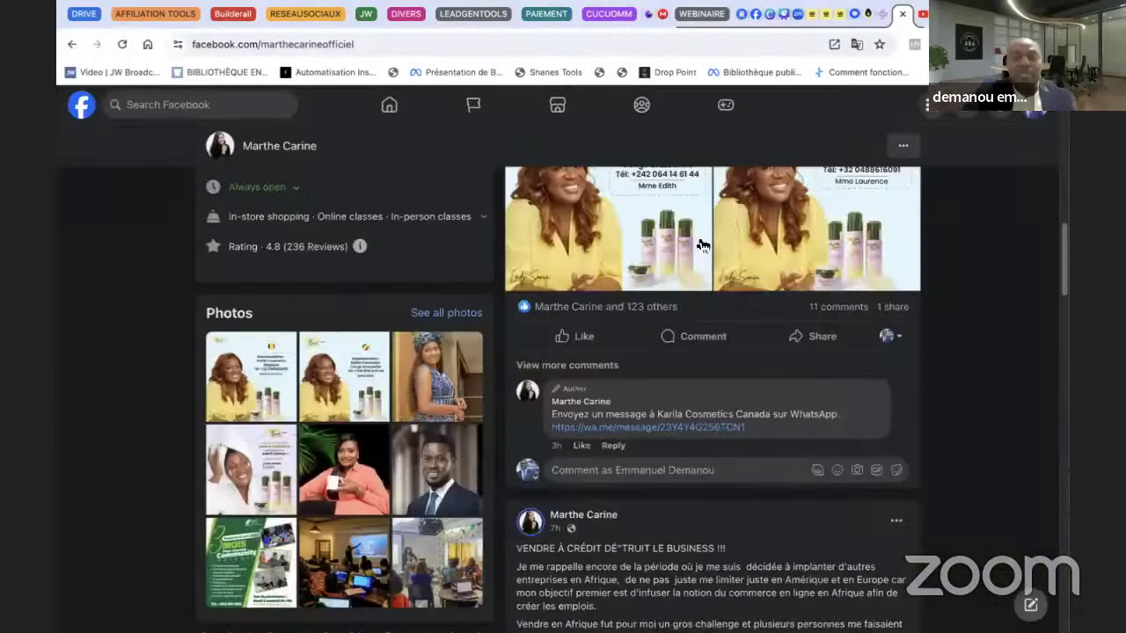
- Open the DIASPORA MONDIAL DES CAMEROUNAIS group from Facebook's recent searches
{"action": "scroll", "coordinate": [589, 256], "scroll_direction": "up", "scroll_amount": 2}
{"action": "scroll", "coordinate": [589, 256], "scroll_direction": "up", "scroll_amount": 3}
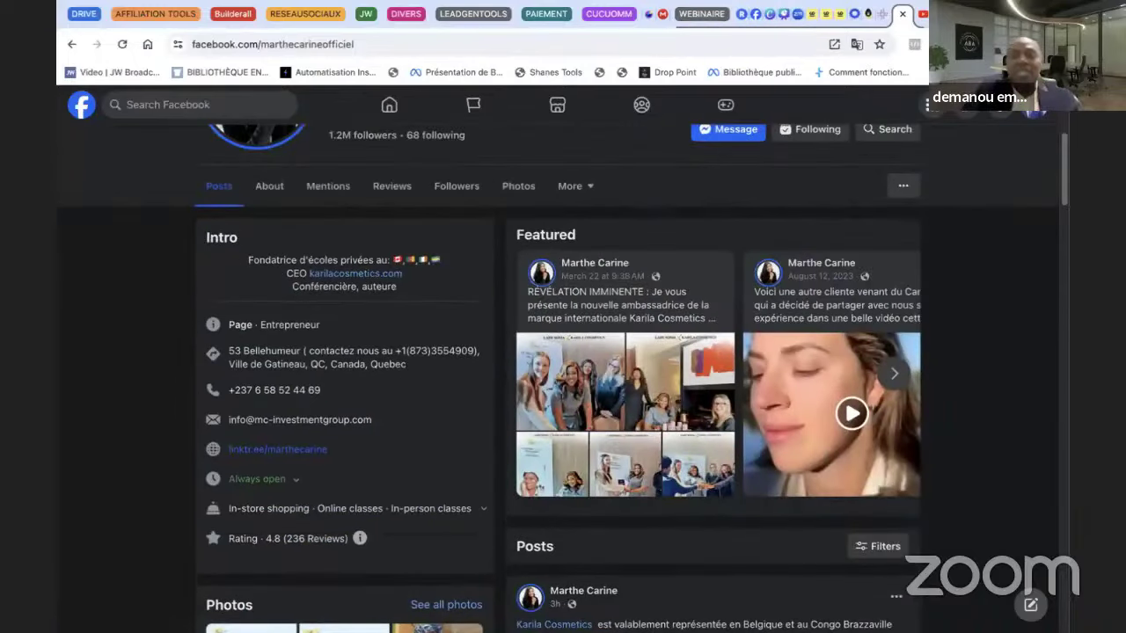
{"action": "scroll", "coordinate": [623, 161], "scroll_direction": "up", "scroll_amount": 3}
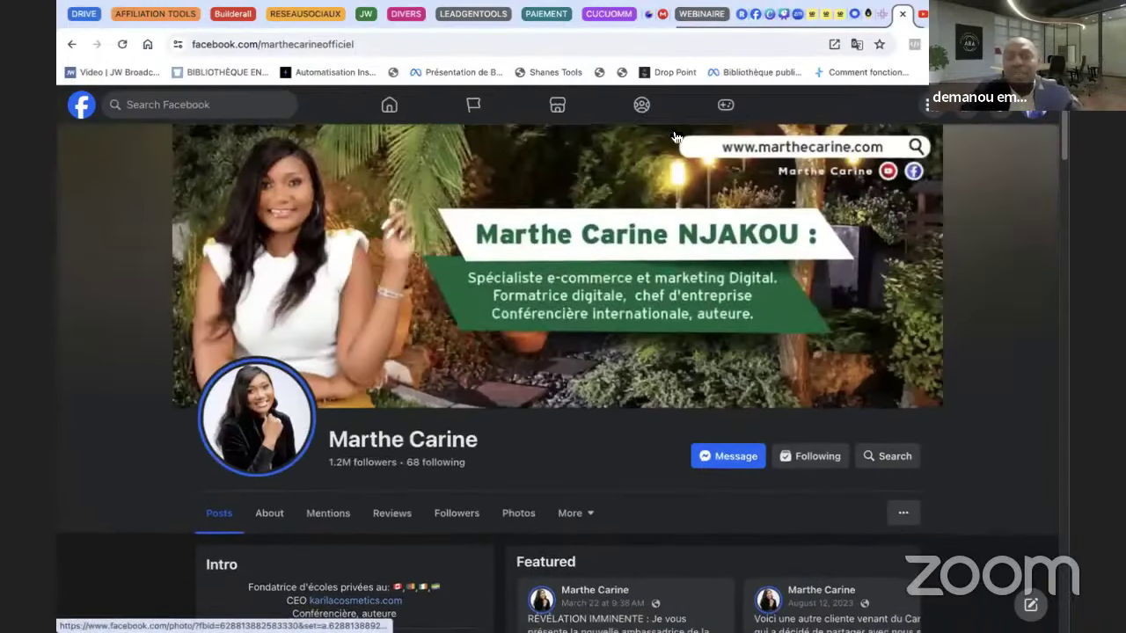
{"action": "scroll", "coordinate": [670, 123], "scroll_direction": "down", "scroll_amount": 3}
{"action": "scroll", "coordinate": [670, 124], "scroll_direction": "up", "scroll_amount": 3}
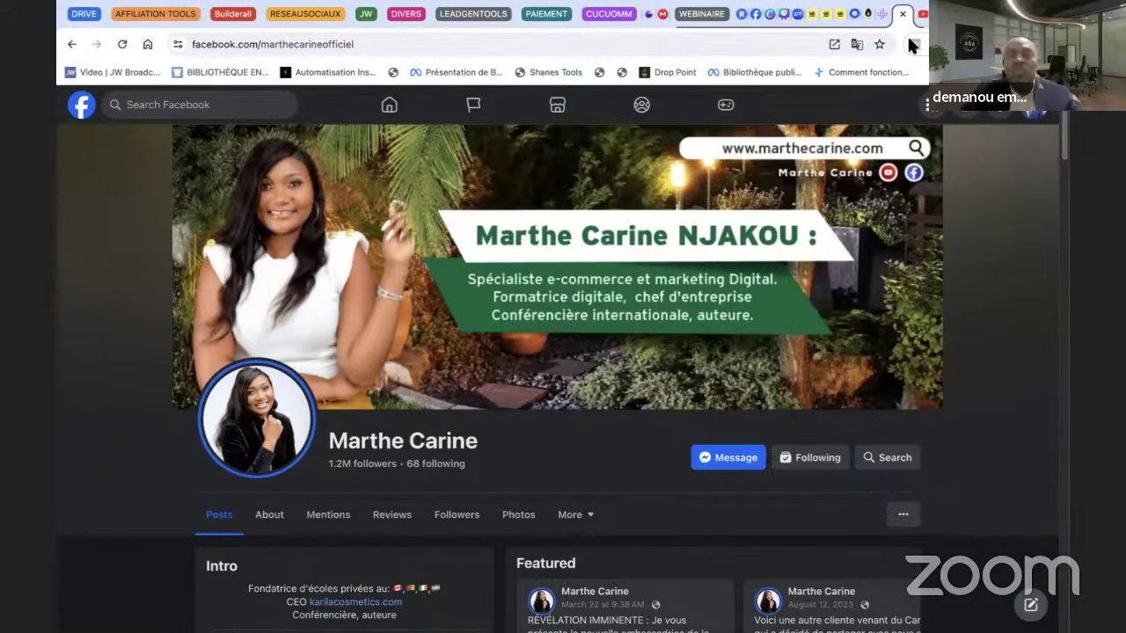
{"action": "left_click", "coordinate": [179, 106]}
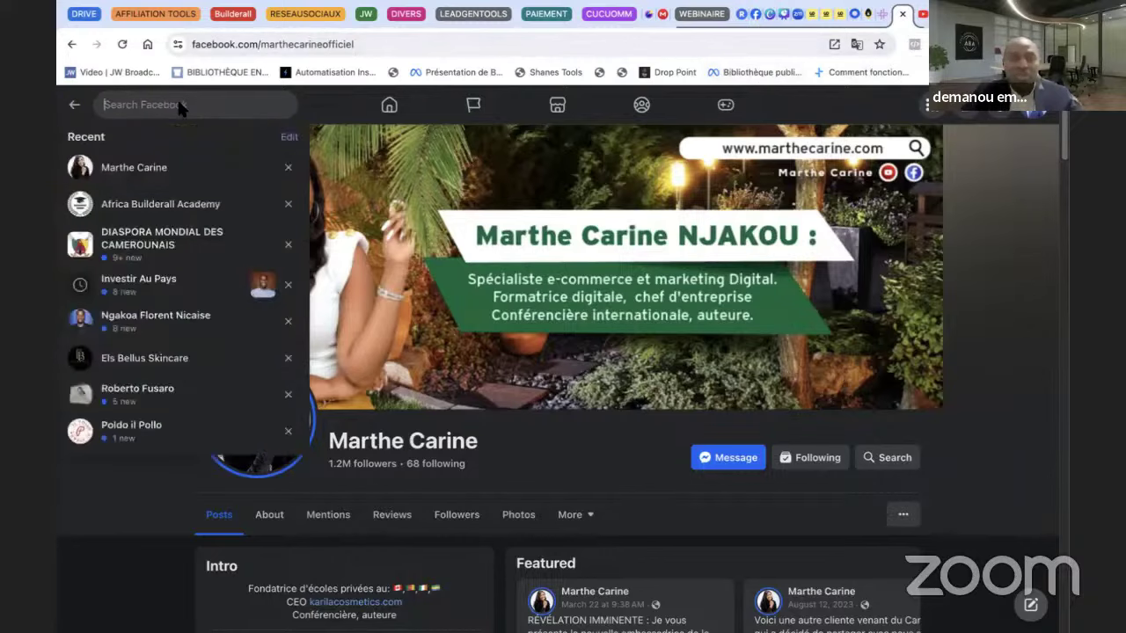
{"action": "left_click", "coordinate": [163, 244]}
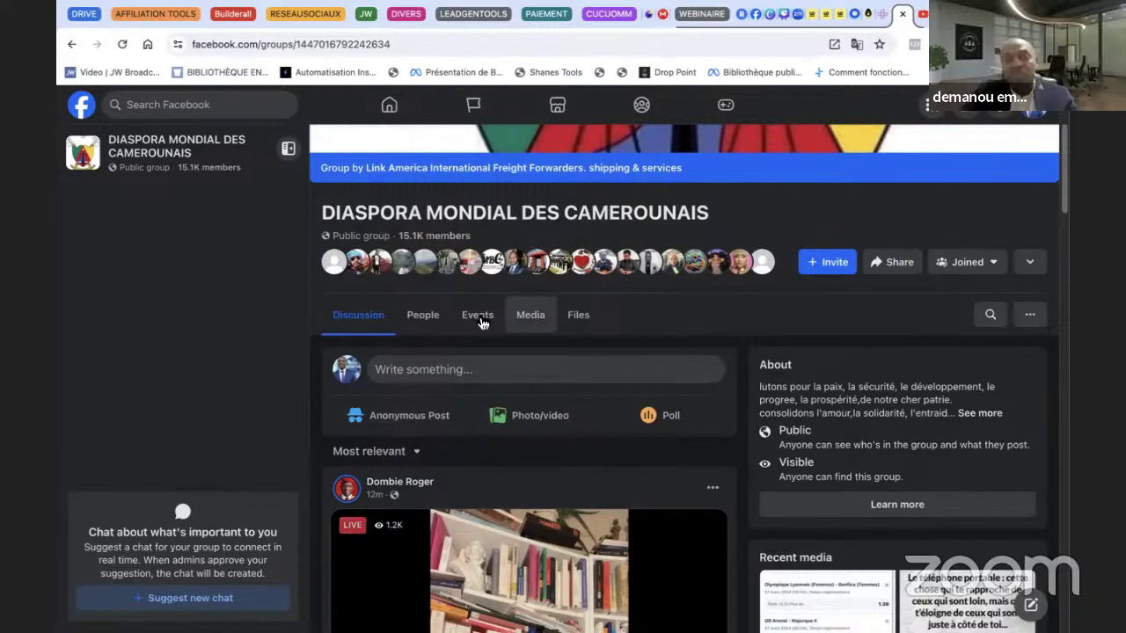
- Show the group's members and copy the address of that page
{"action": "left_click", "coordinate": [415, 321]}
{"action": "left_click", "coordinate": [400, 48]}
{"action": "key", "text": "ctrl+c"}
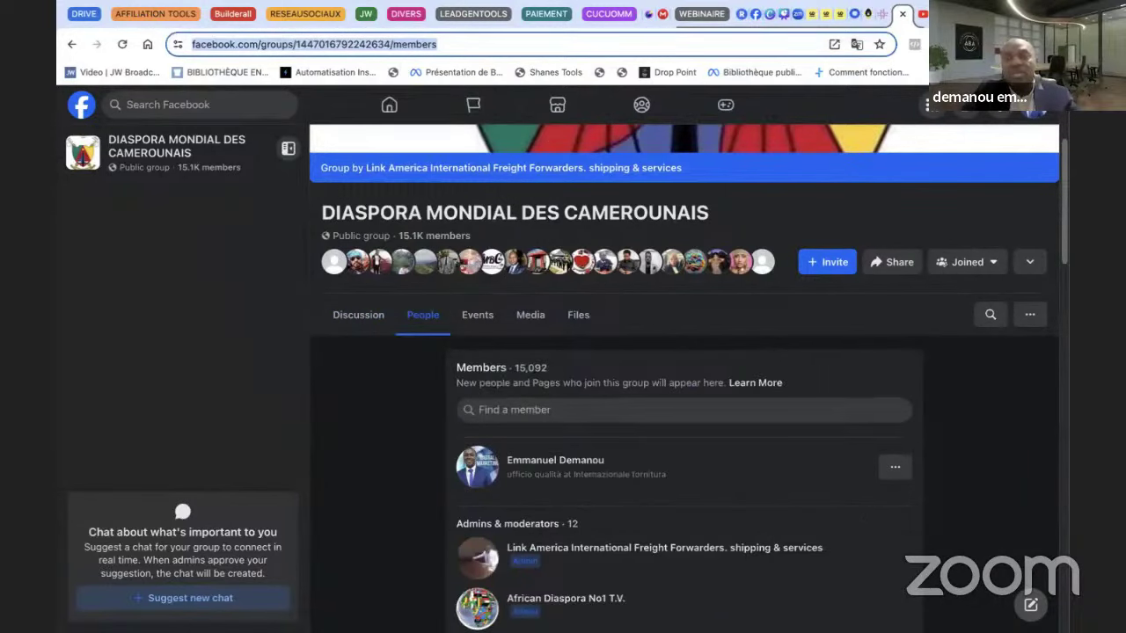
- Open phantombuster.com/phantombuster?category=linkedin in a new tab, switch to the Facebook solutions and start using the Facebook Group Members Export phantom
{"action": "key", "text": "ctrl+t"}
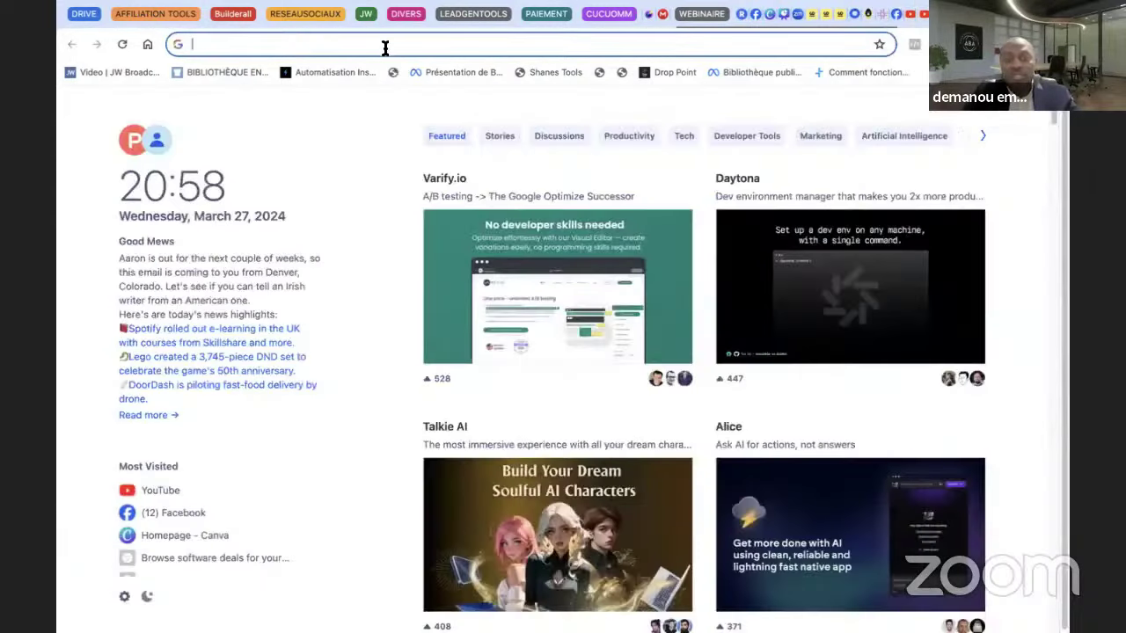
{"action": "type", "text": "https://phantombuster.com/phantombuster?category=linkedin"}
{"action": "key", "text": "Return"}
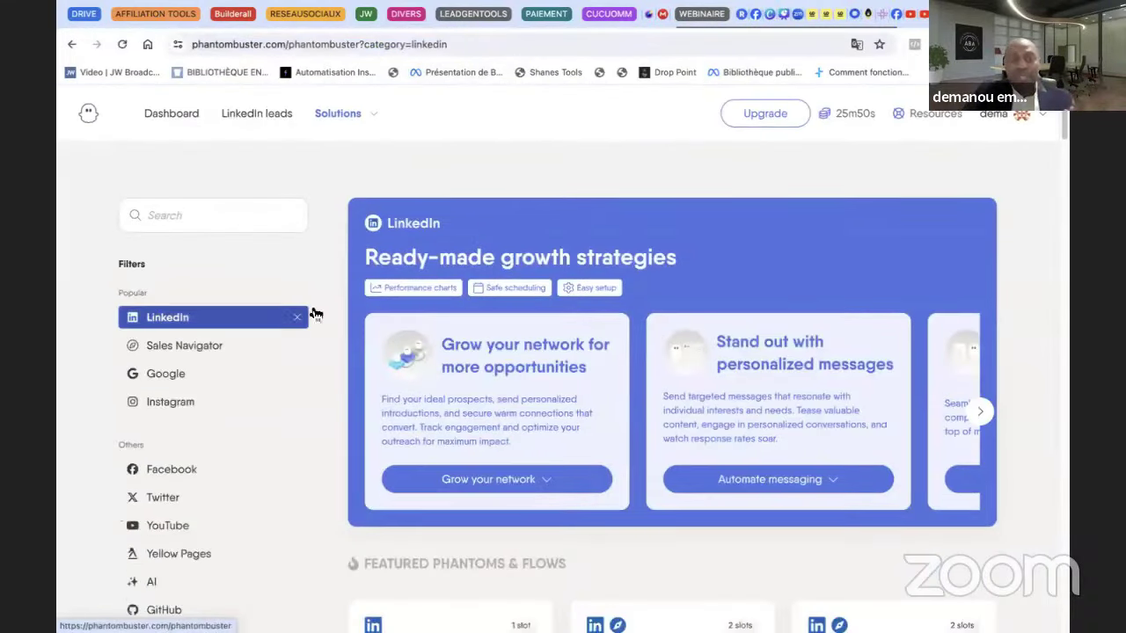
{"action": "mouse_move", "coordinate": [358, 123]}
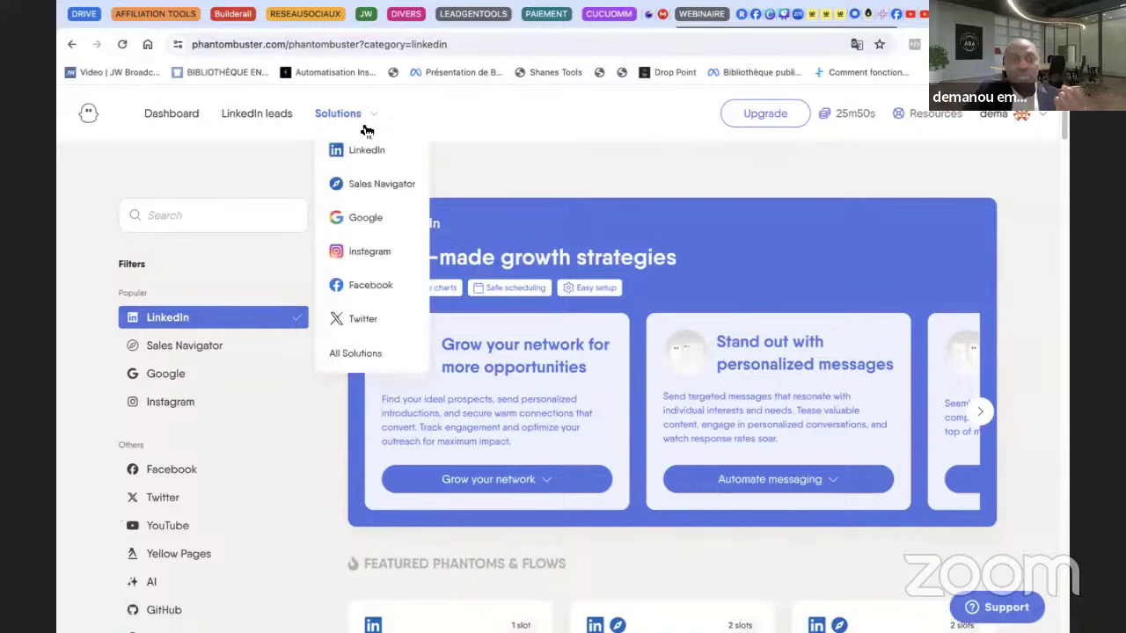
{"action": "left_click", "coordinate": [353, 289]}
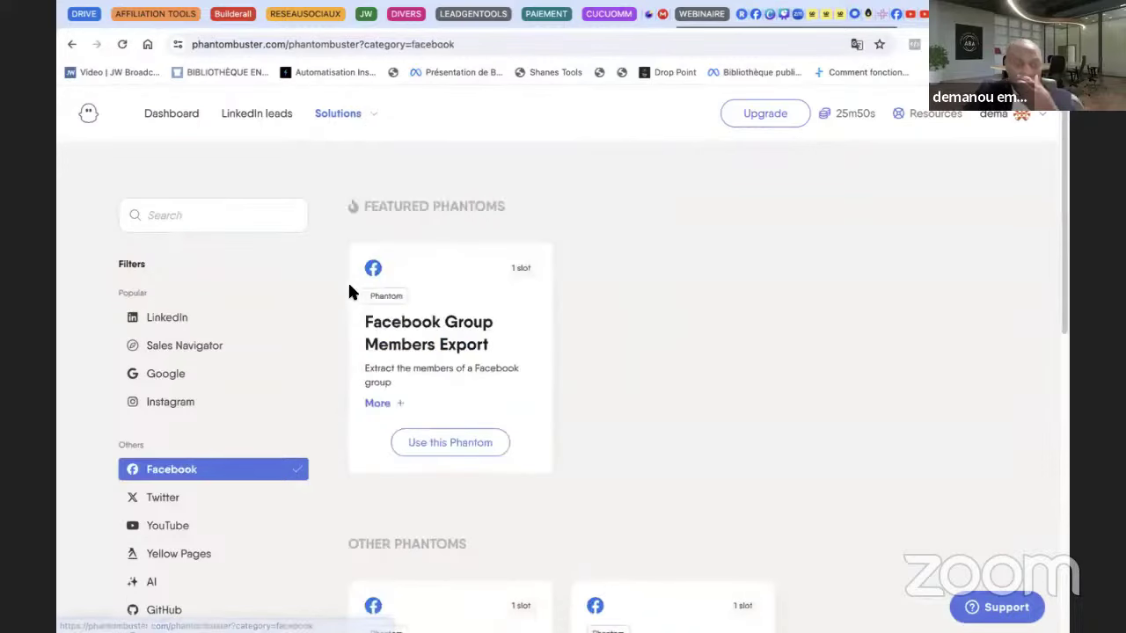
{"action": "left_click", "coordinate": [452, 436]}
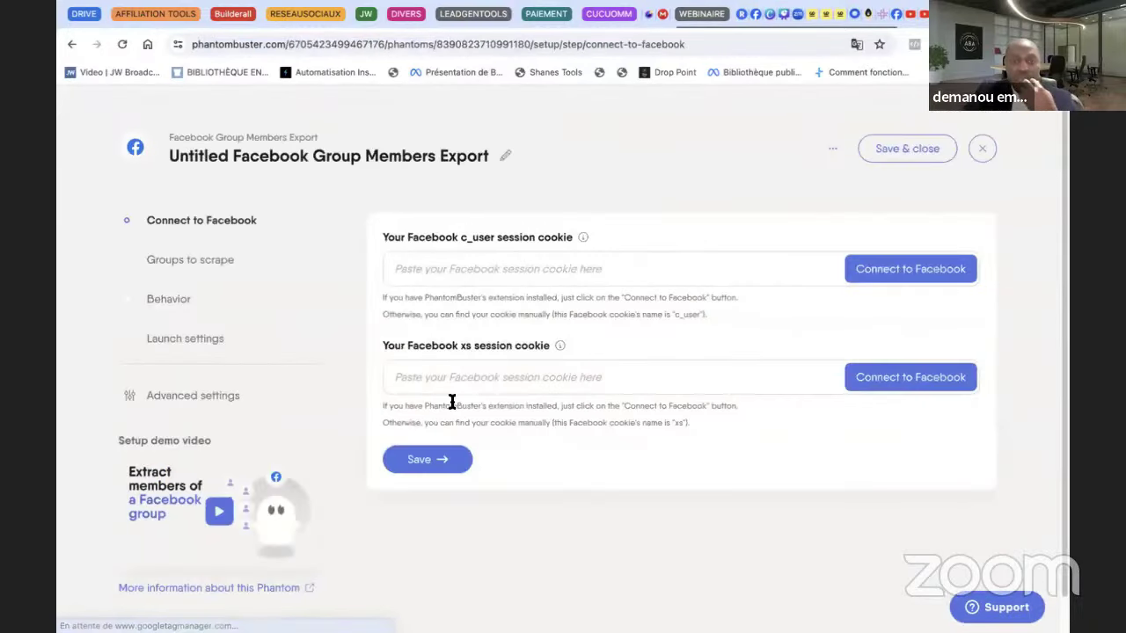
- Connect the phantom to the Facebook session and save the copied group members address as the group to scrape
{"action": "left_click", "coordinate": [882, 275]}
{"action": "left_click", "coordinate": [428, 459]}
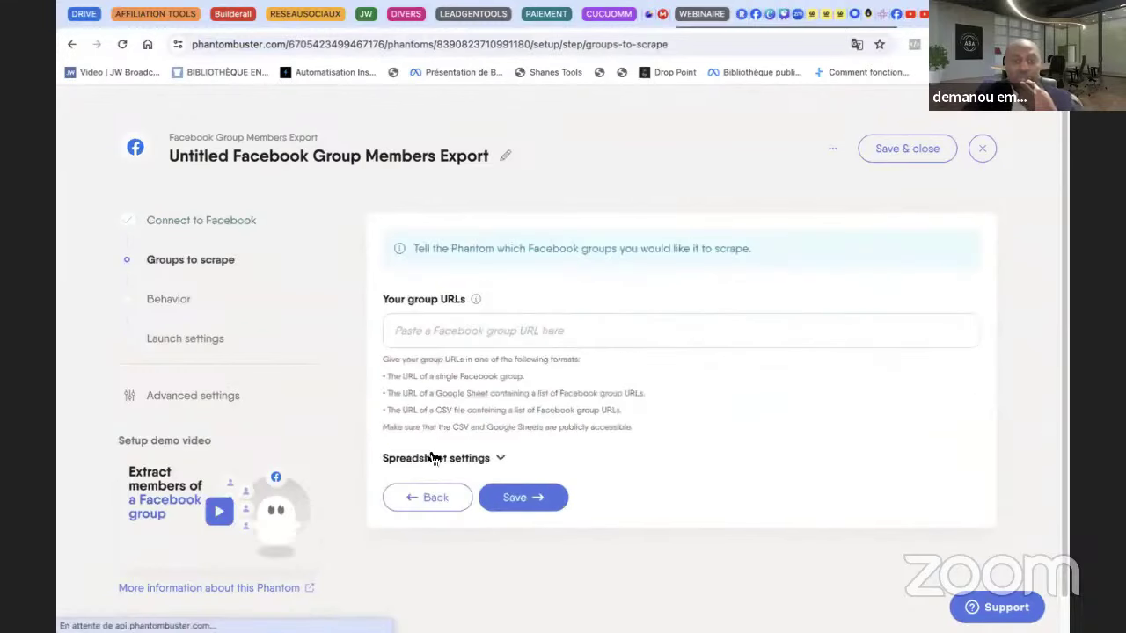
{"action": "left_click", "coordinate": [470, 344]}
{"action": "key", "text": "ctrl+v"}
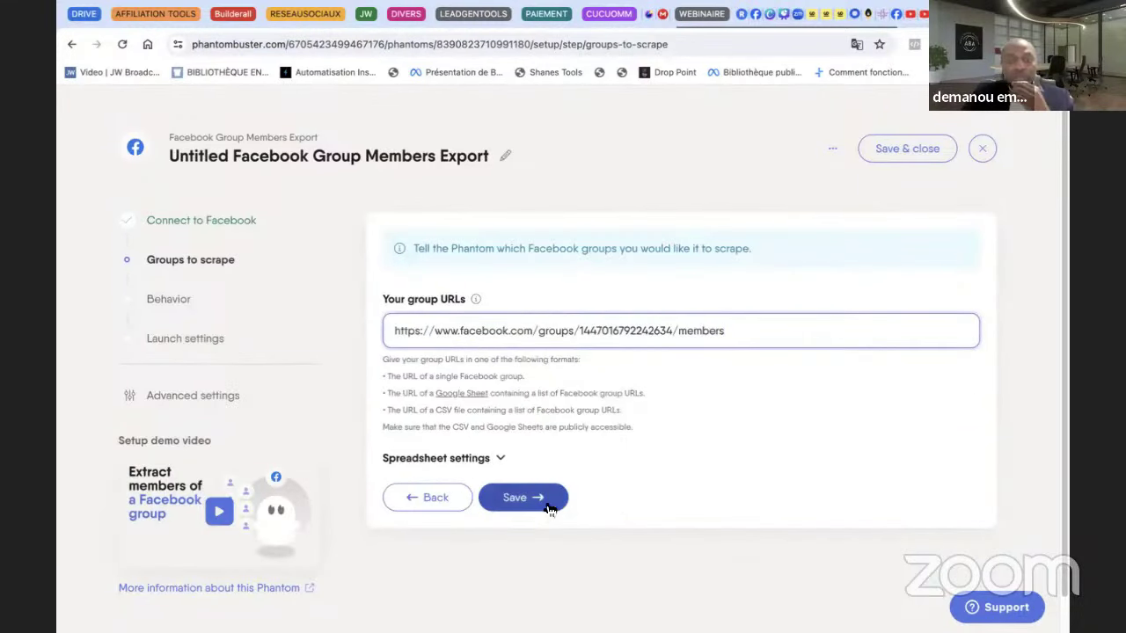
{"action": "left_click", "coordinate": [515, 498]}
- Set 50 members to extract per group and 50 groups to process per launch, and save the behavior settings
{"action": "left_click", "coordinate": [408, 275]}
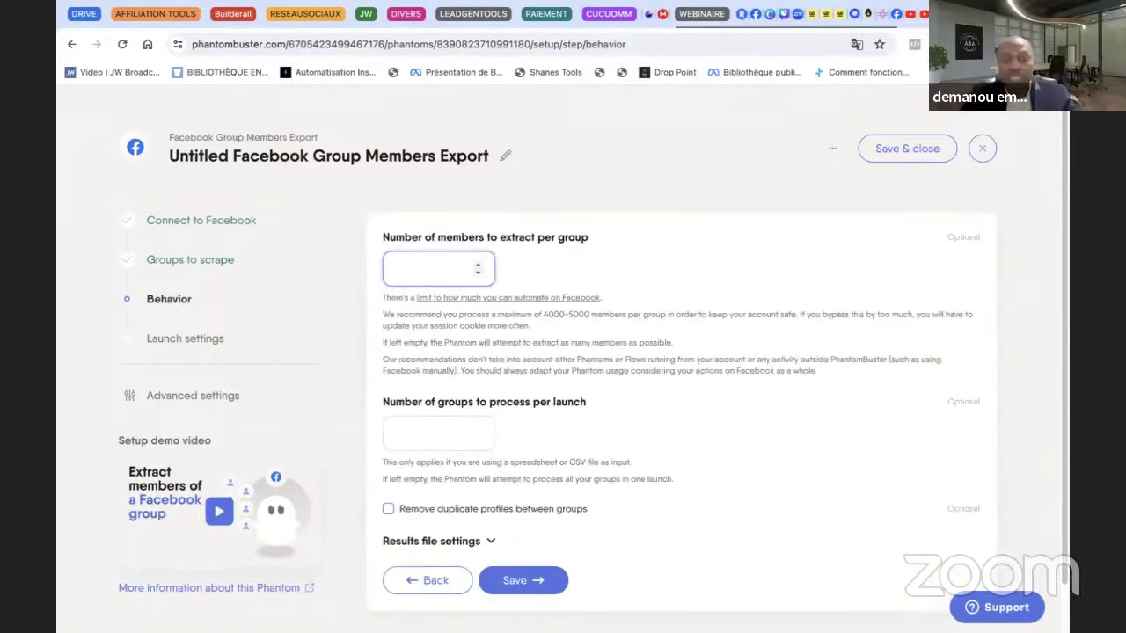
{"action": "type", "text": "50"}
{"action": "left_click", "coordinate": [427, 433]}
{"action": "type", "text": "50"}
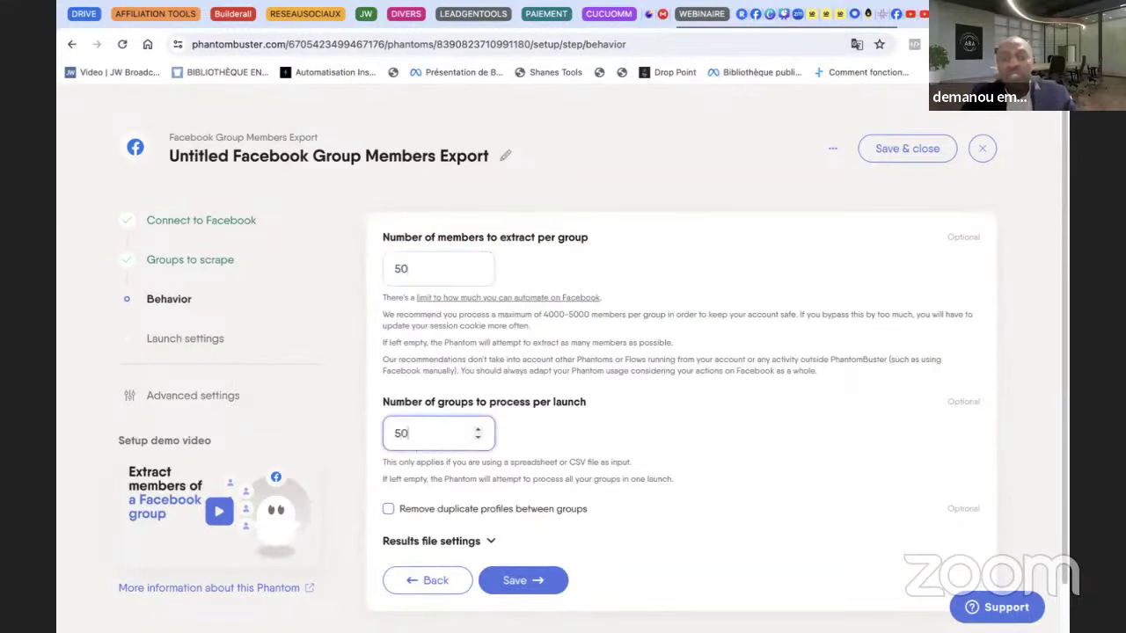
{"action": "left_click", "coordinate": [525, 571]}
- Save the launch settings, then launch the Facebook Group Members Export and highlight its progress text
{"action": "left_click", "coordinate": [515, 485]}
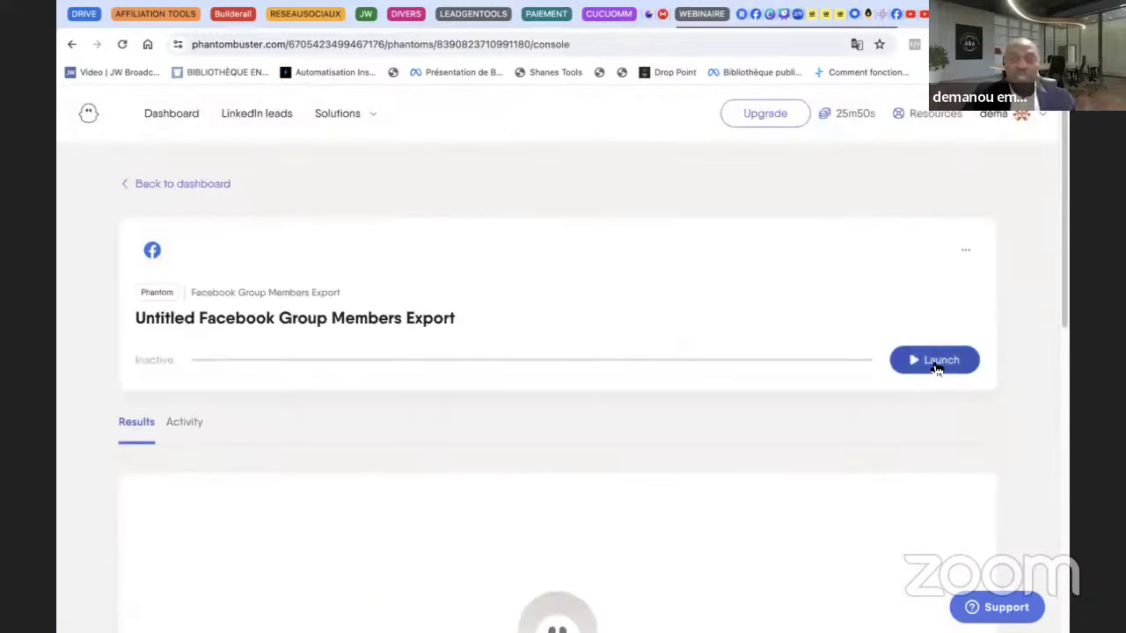
{"action": "left_click", "coordinate": [932, 368]}
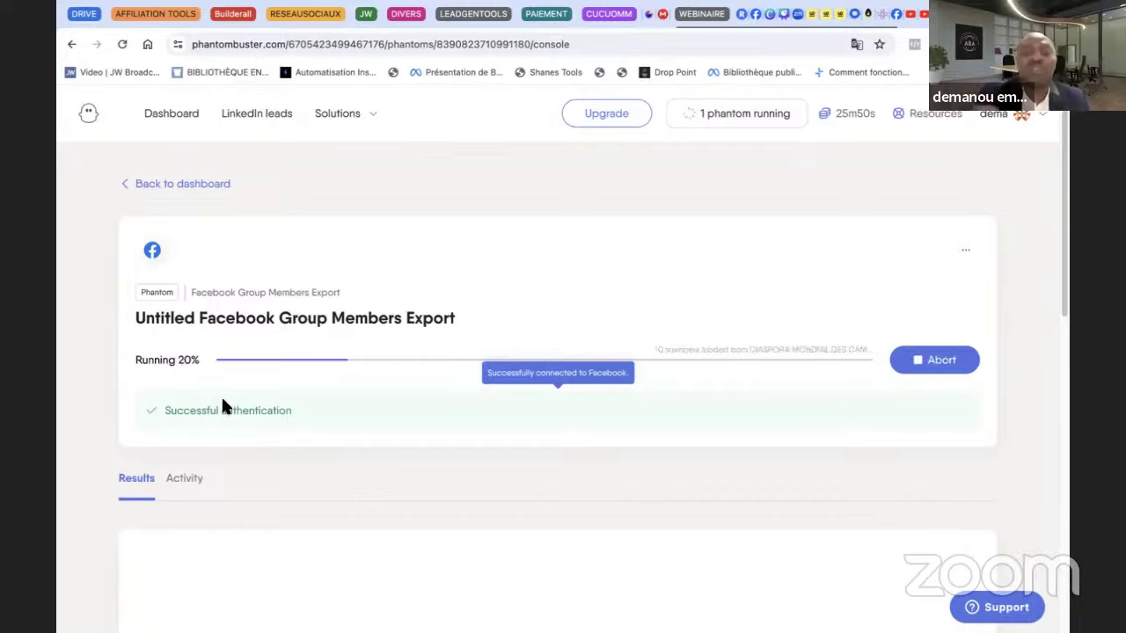
{"action": "triple_click", "coordinate": [655, 348]}
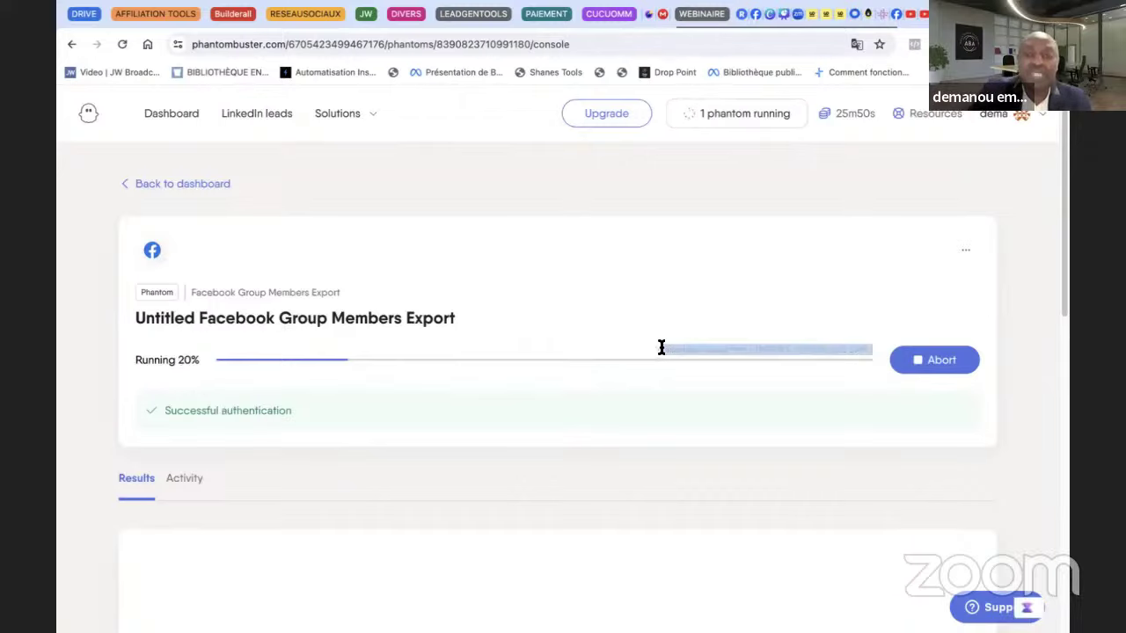
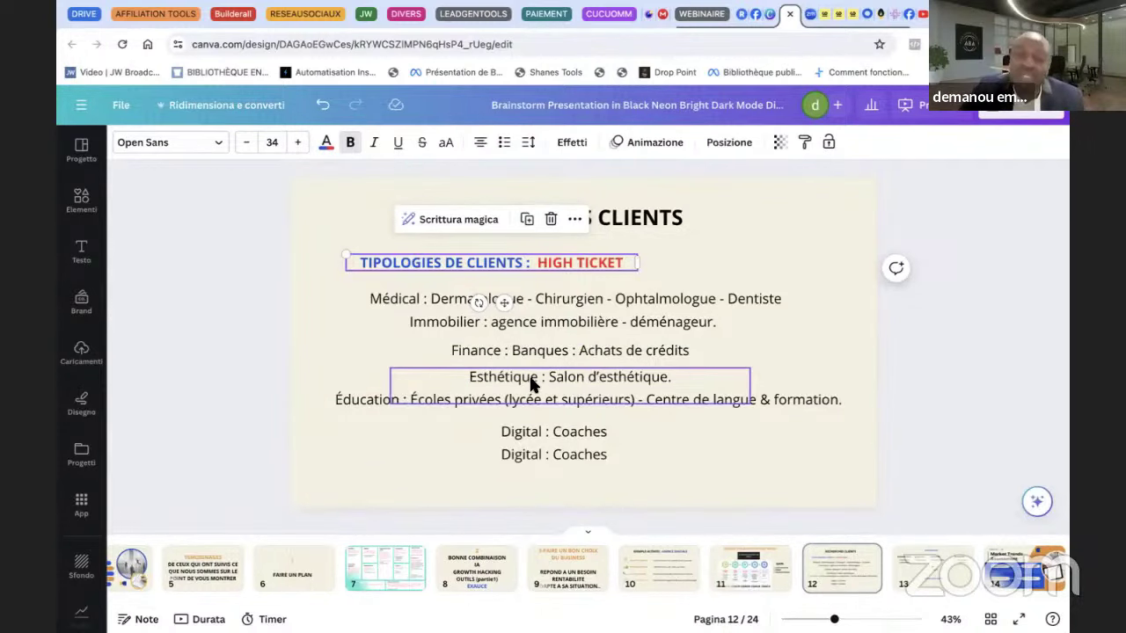
- Leave the client typology slide and switch to the browser's extensions page tab
{"action": "left_click_drag", "start_coordinate": [532, 378], "coordinate": [531, 375]}
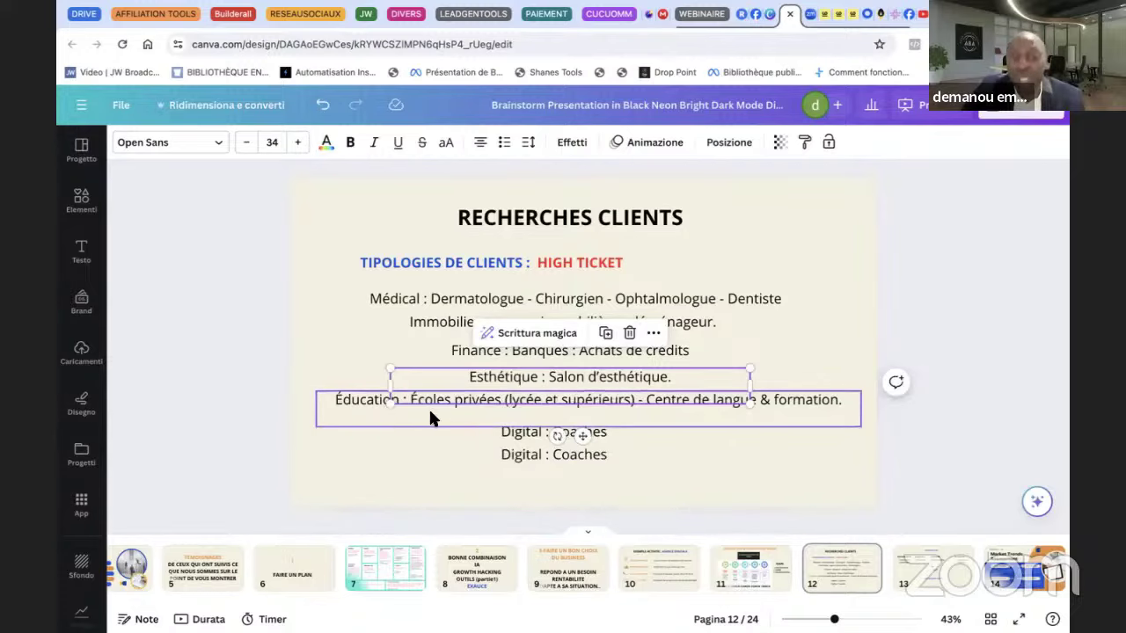
{"action": "left_click", "coordinate": [781, 428]}
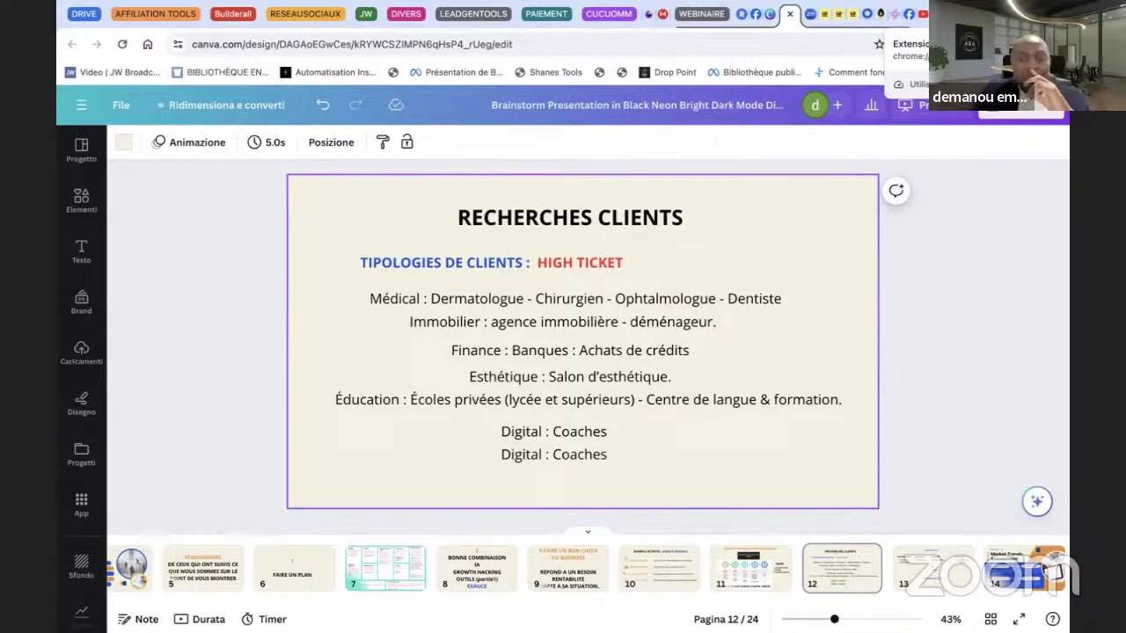
{"action": "left_click", "coordinate": [891, 53]}
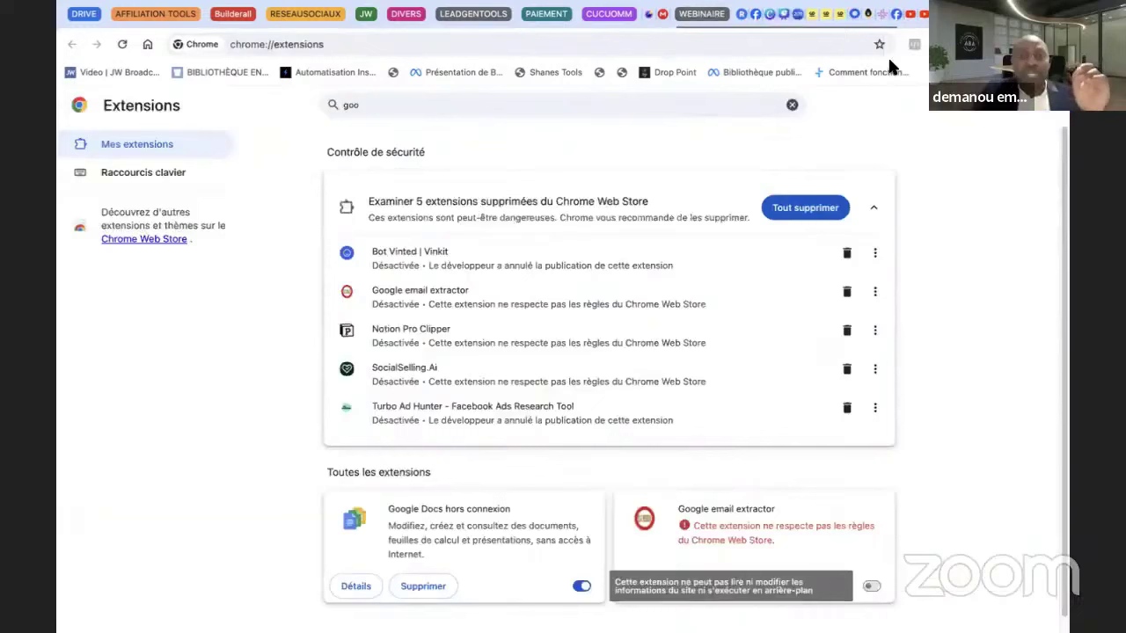
{"action": "left_click", "coordinate": [319, 44]}
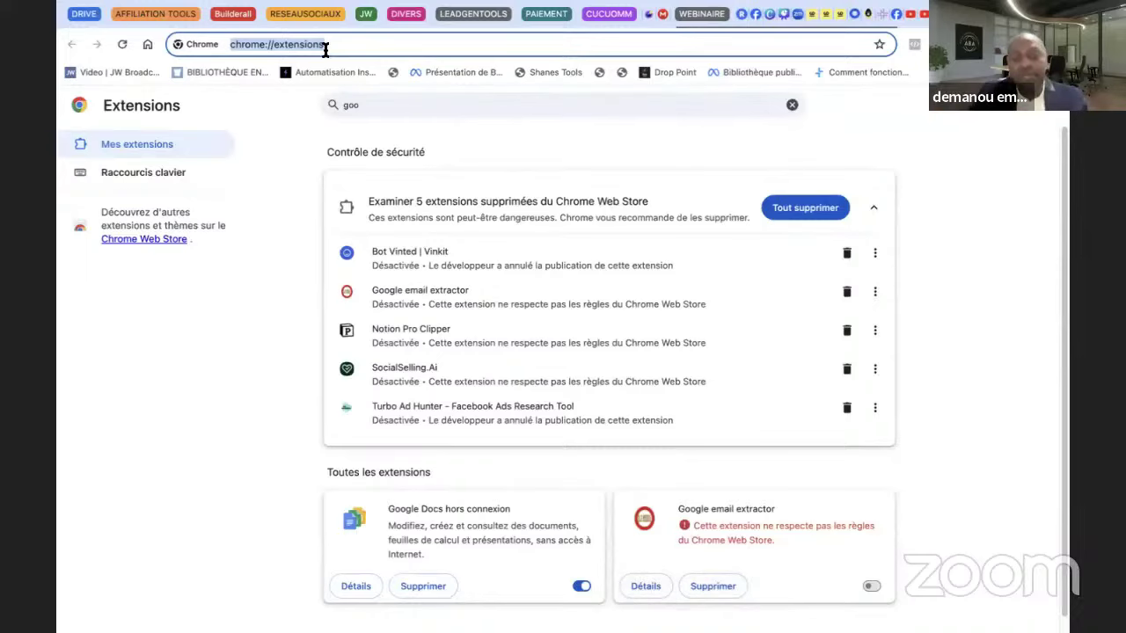
{"action": "type", "text": "gm"}
{"action": "key", "text": "Down"}
{"action": "key", "text": "Return"}
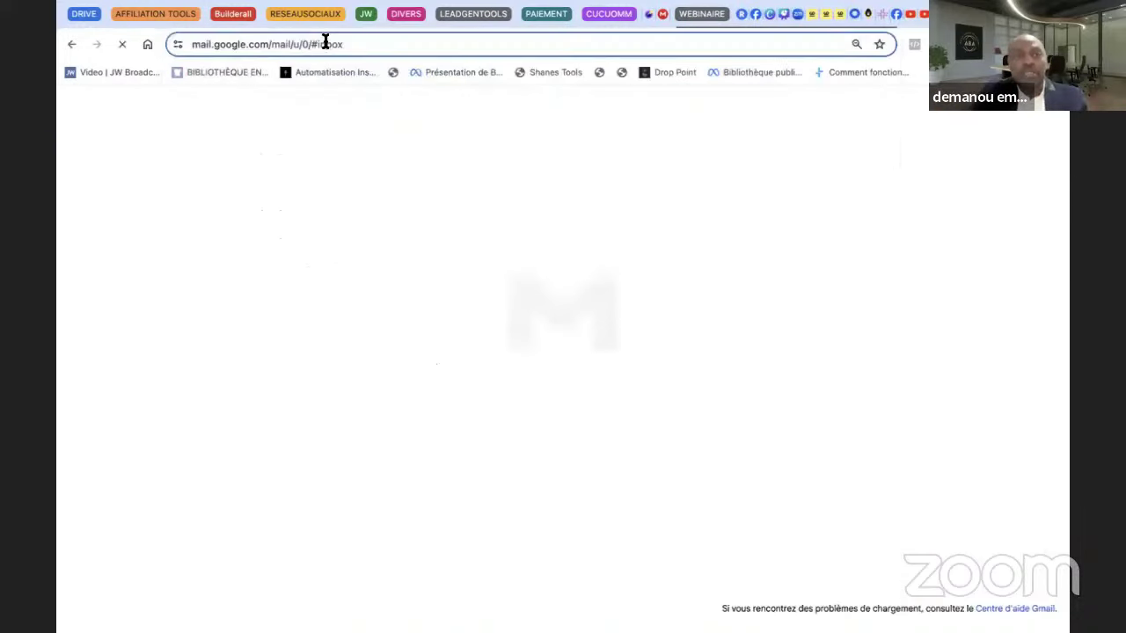
- Search the web for "google" and open the google.fr home page from the results
{"action": "left_click", "coordinate": [321, 43]}
{"action": "type", "text": "g"}
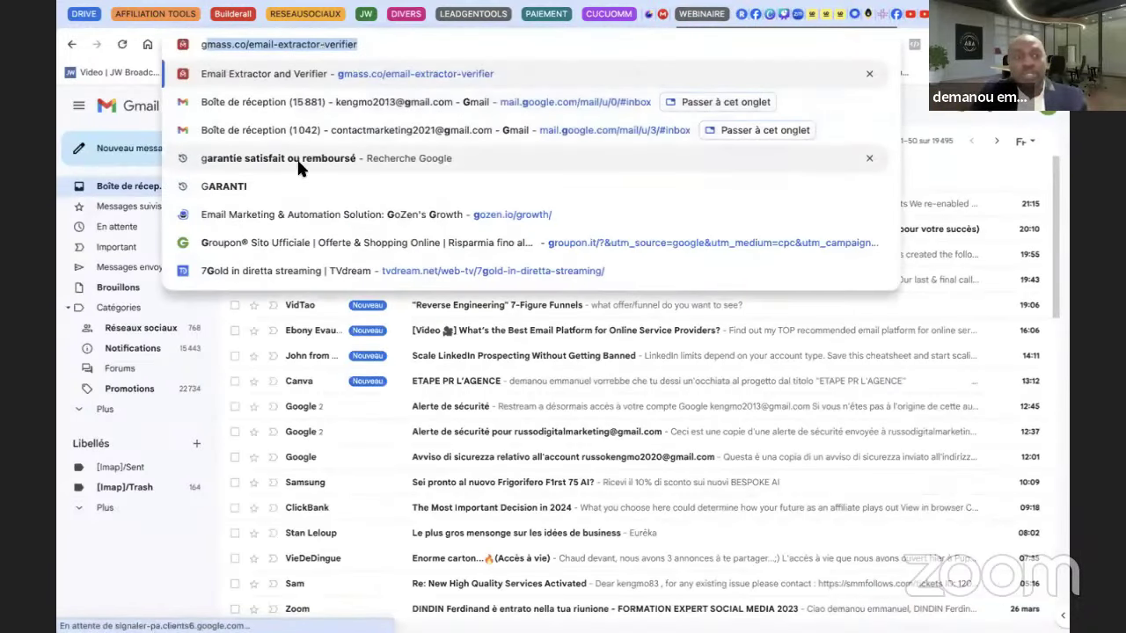
{"action": "type", "text": "oogle"}
{"action": "key", "text": "Return"}
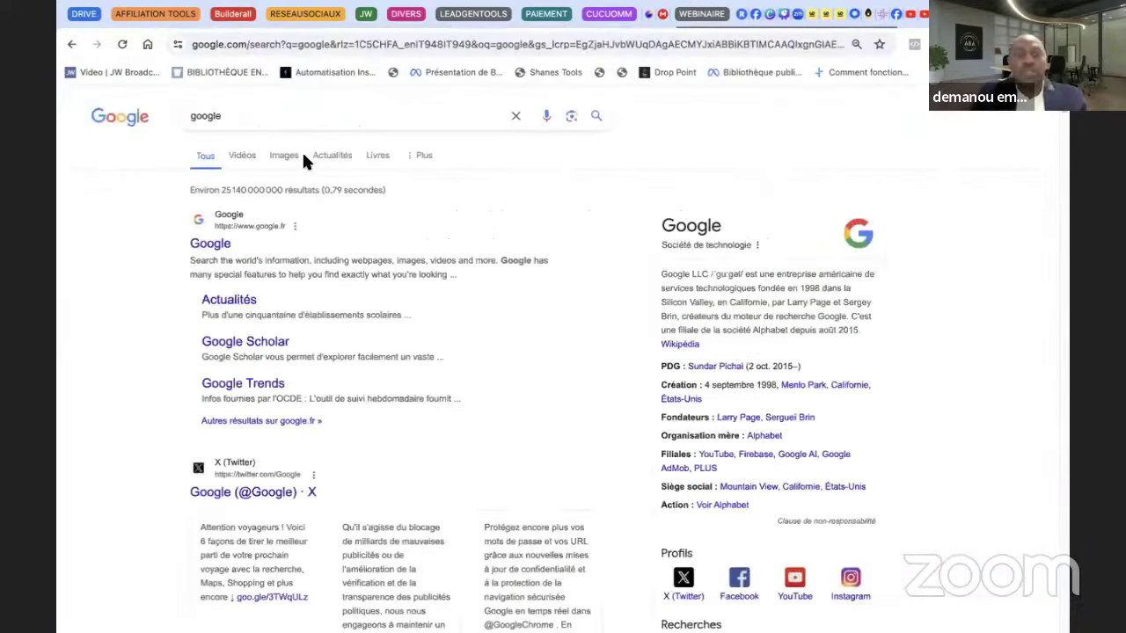
{"action": "left_click", "coordinate": [277, 230]}
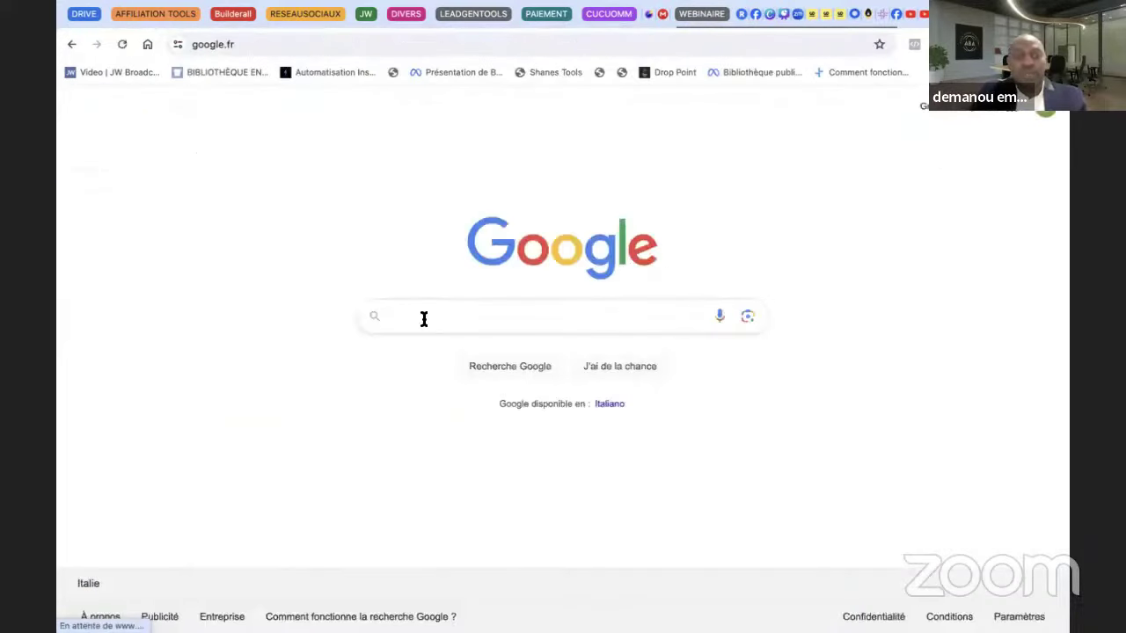
- Search Google for "agence immobiliere nantes"
{"action": "left_click", "coordinate": [424, 319]}
{"action": "type", "text": "agen"}
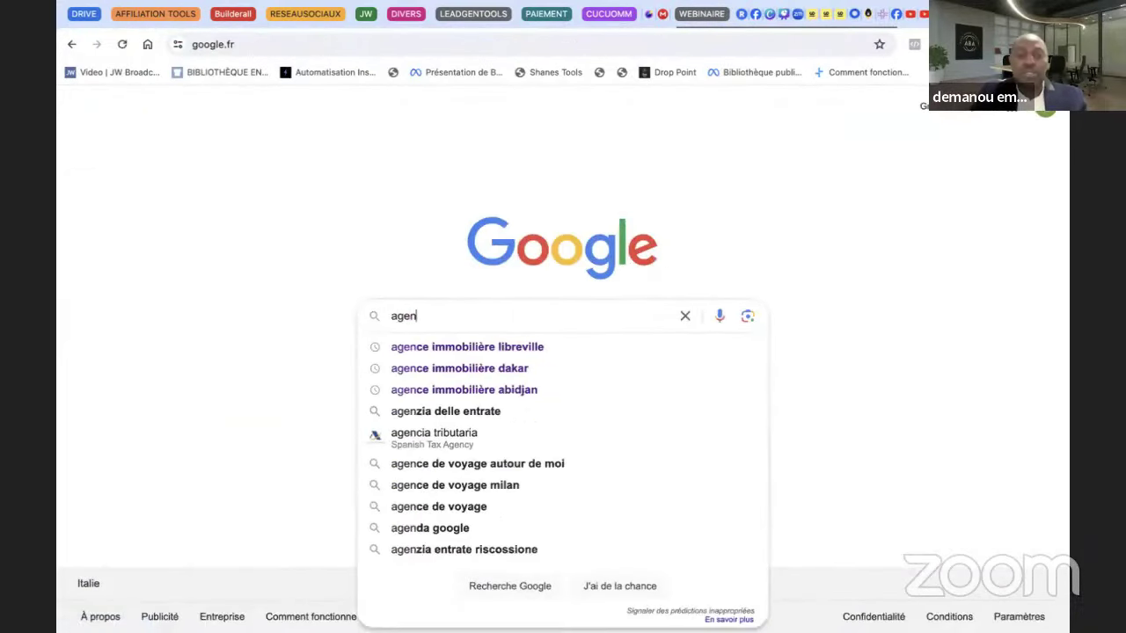
{"action": "type", "text": "c"}
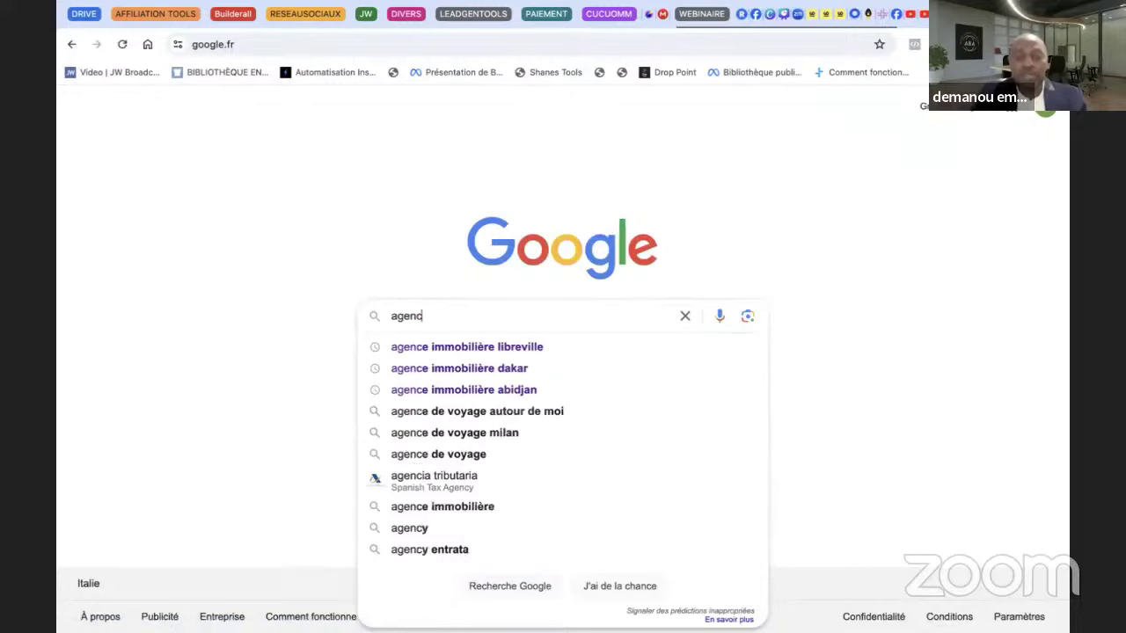
{"action": "type", "text": "e immobiliere nantes"}
{"action": "key", "text": "Return"}
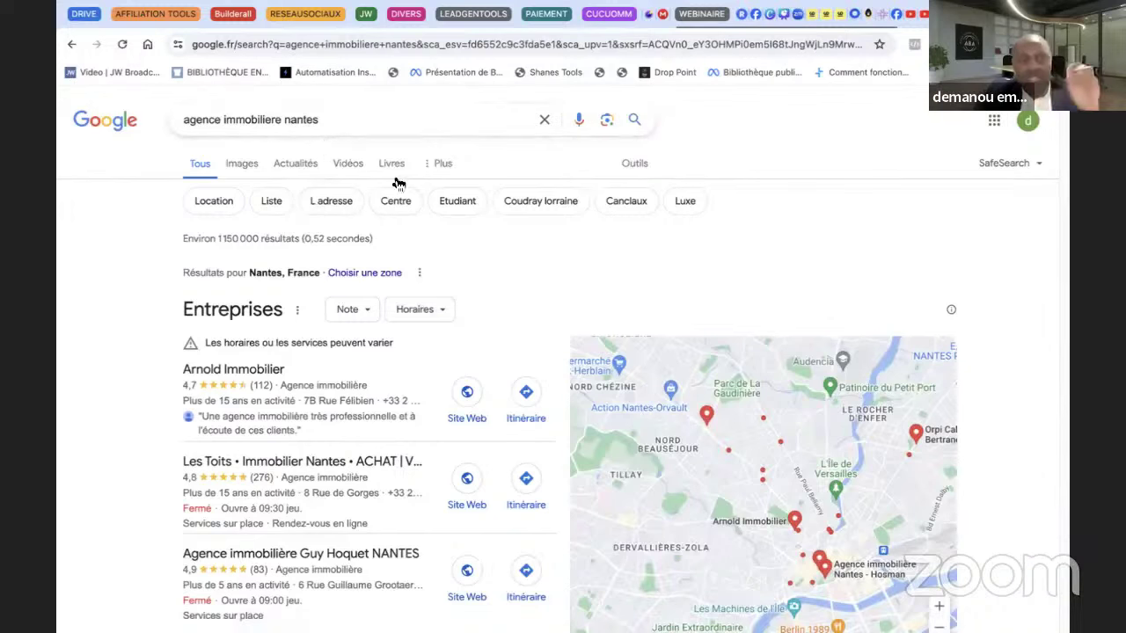
- Open the Arnold Immobilier website from the business results and check it with Meta Pixel Helper
{"action": "left_click", "coordinate": [464, 401]}
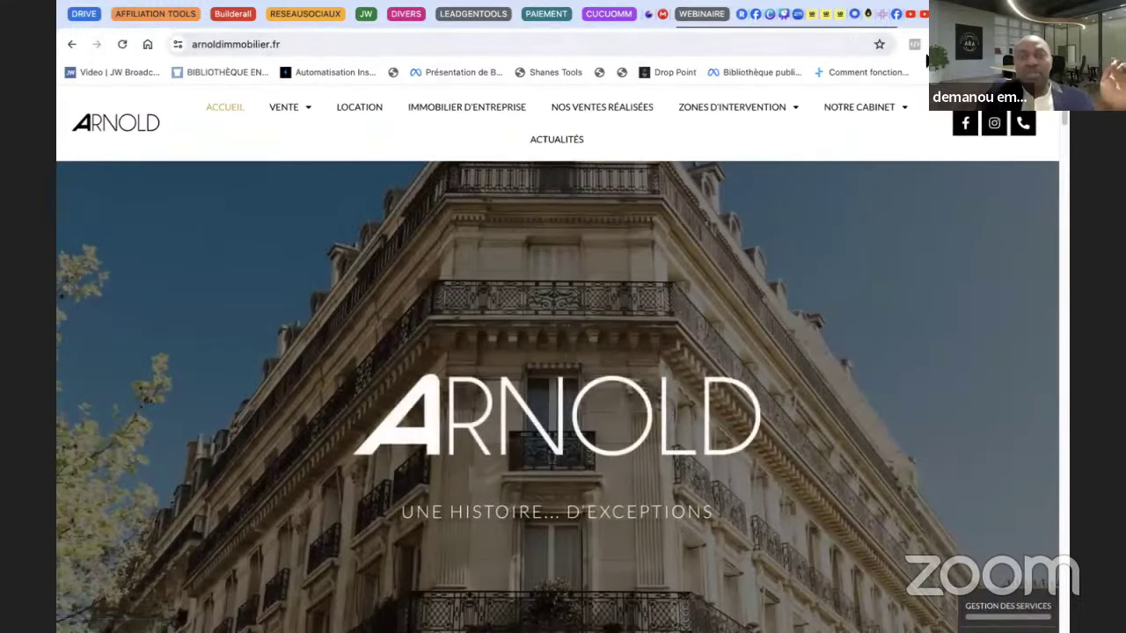
{"action": "left_click", "coordinate": [915, 45]}
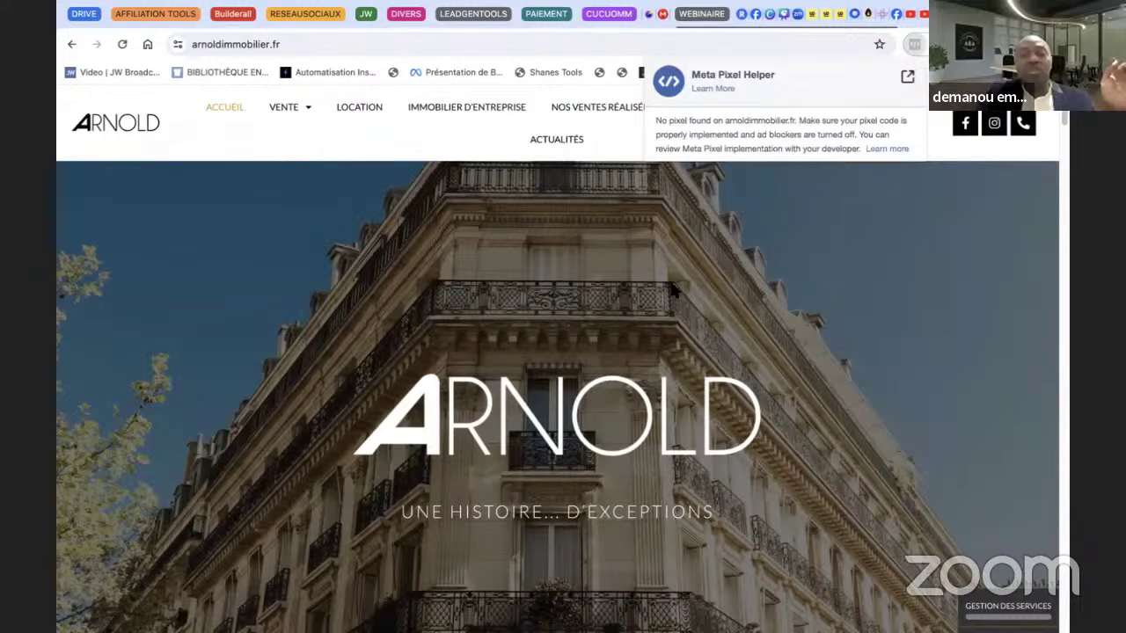
- Examine the Arnold Immobilier home page, including its services, property areas, team, reviews, contact details and contact form
{"action": "scroll", "coordinate": [727, 167], "scroll_direction": "down", "scroll_amount": 1}
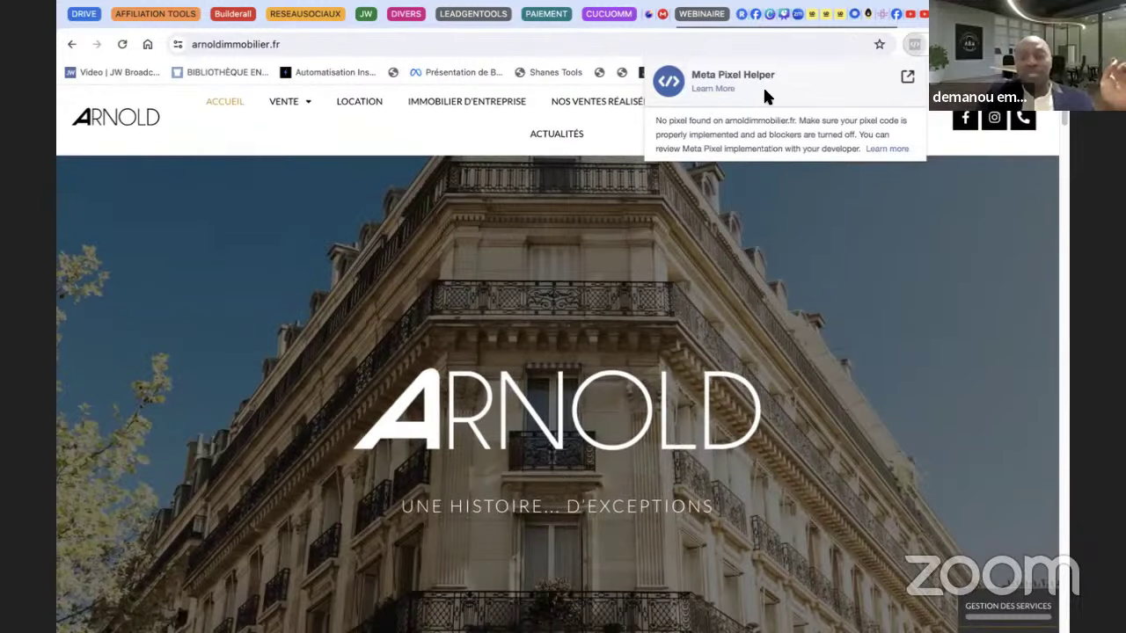
{"action": "scroll", "coordinate": [472, 410], "scroll_direction": "down", "scroll_amount": 10}
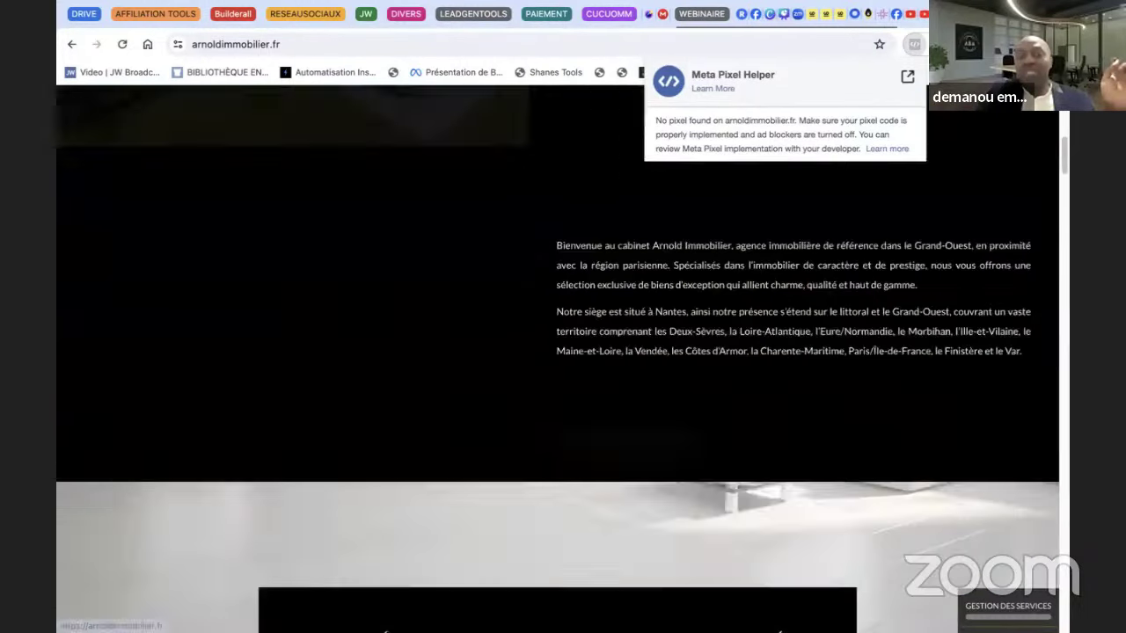
{"action": "scroll", "coordinate": [472, 411], "scroll_direction": "up", "scroll_amount": 10}
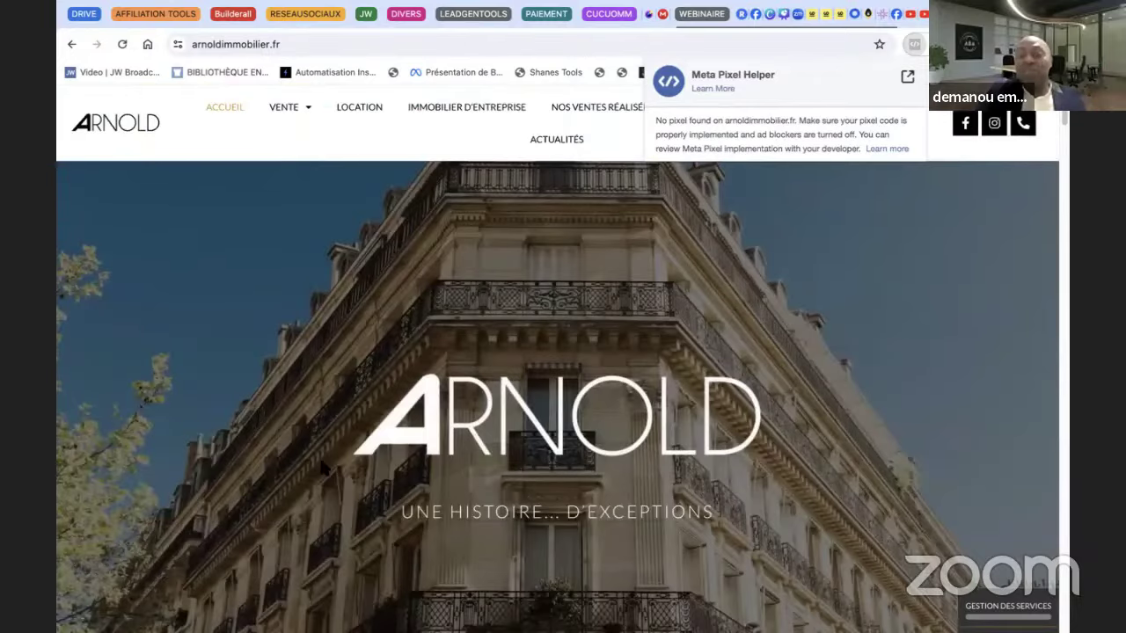
{"action": "scroll", "coordinate": [323, 467], "scroll_direction": "down", "scroll_amount": 10}
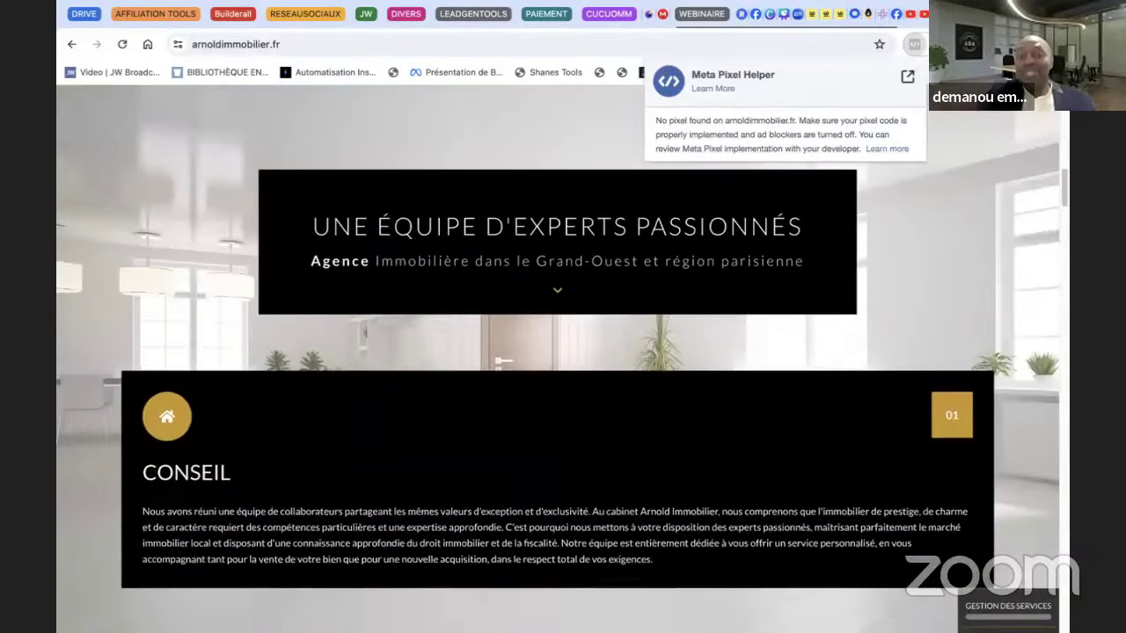
{"action": "scroll", "coordinate": [324, 464], "scroll_direction": "up", "scroll_amount": 5}
{"action": "scroll", "coordinate": [343, 483], "scroll_direction": "down", "scroll_amount": 6}
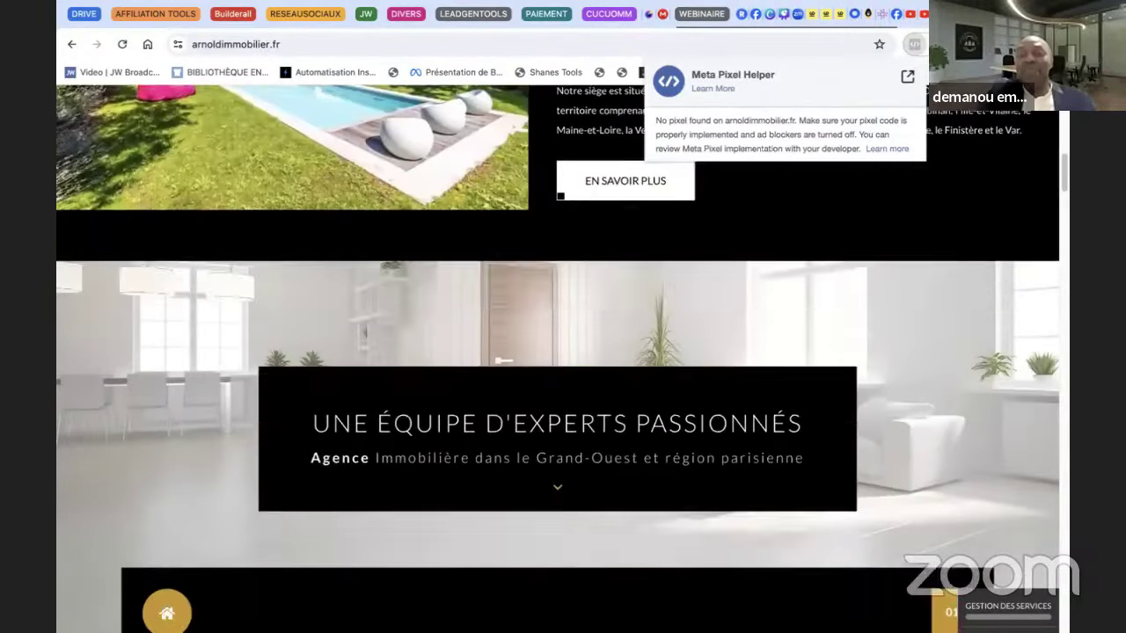
{"action": "scroll", "coordinate": [355, 498], "scroll_direction": "down", "scroll_amount": 15}
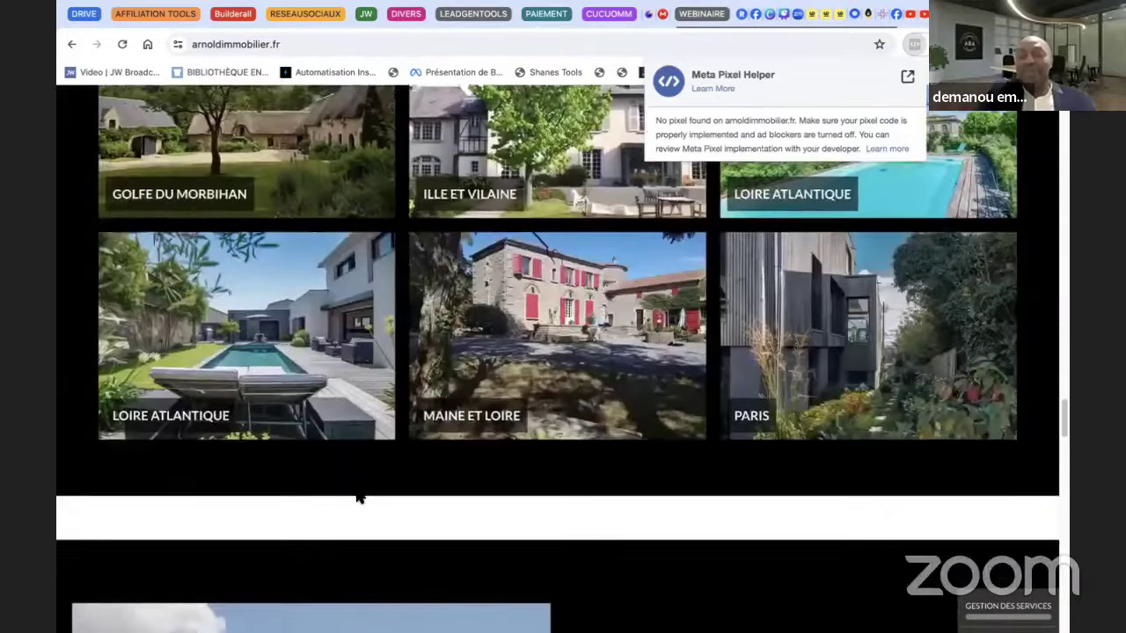
{"action": "scroll", "coordinate": [356, 497], "scroll_direction": "down", "scroll_amount": 15}
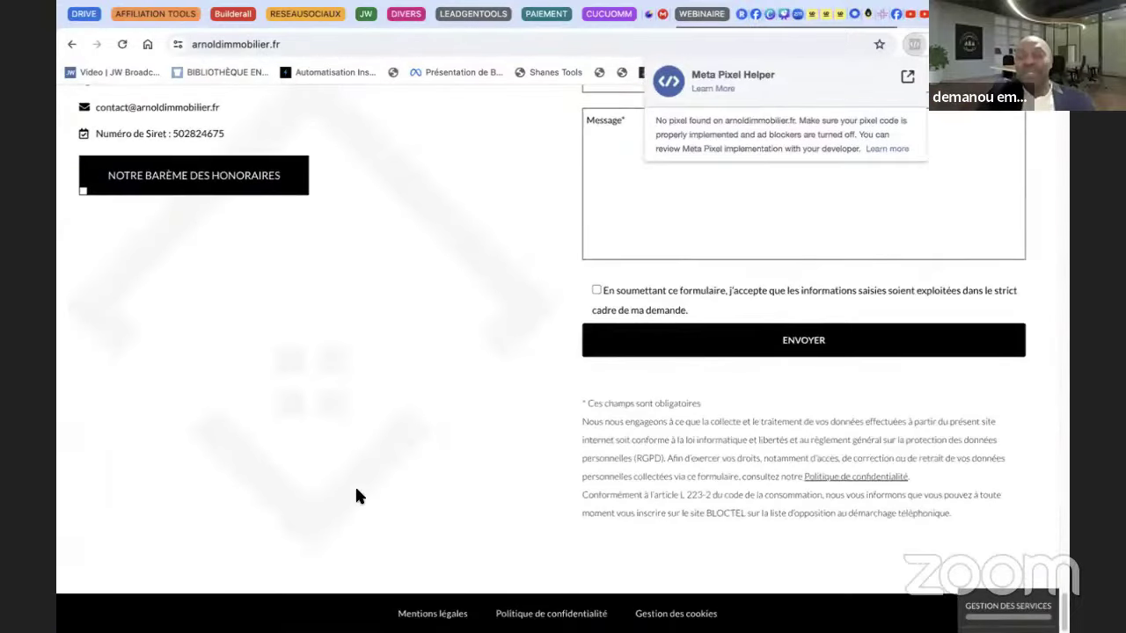
{"action": "scroll", "coordinate": [356, 497], "scroll_direction": "up", "scroll_amount": 5}
{"action": "scroll", "coordinate": [387, 491], "scroll_direction": "down", "scroll_amount": 1}
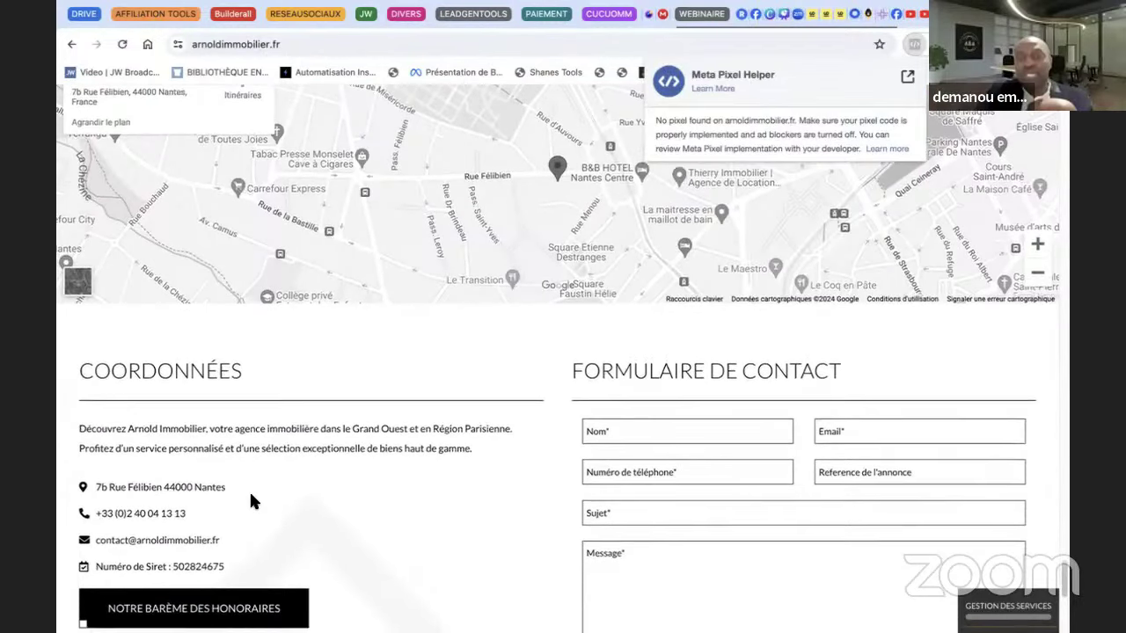
{"action": "scroll", "coordinate": [251, 502], "scroll_direction": "down", "scroll_amount": 1}
{"action": "scroll", "coordinate": [251, 501], "scroll_direction": "up", "scroll_amount": 10}
{"action": "scroll", "coordinate": [255, 498], "scroll_direction": "down", "scroll_amount": 15}
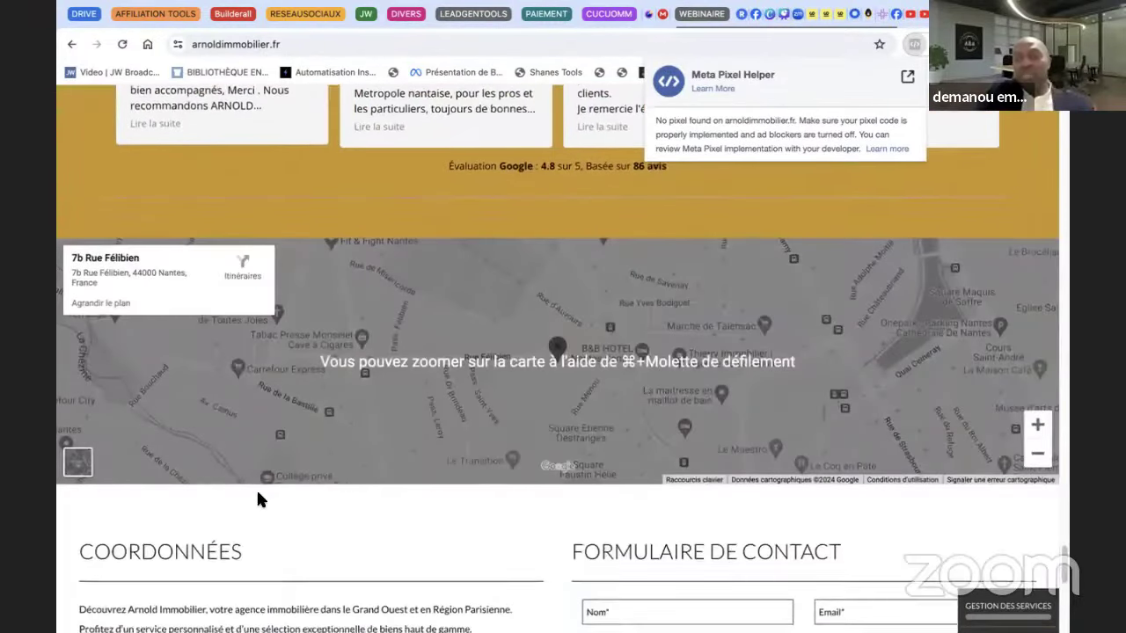
{"action": "scroll", "coordinate": [258, 498], "scroll_direction": "up", "scroll_amount": 6}
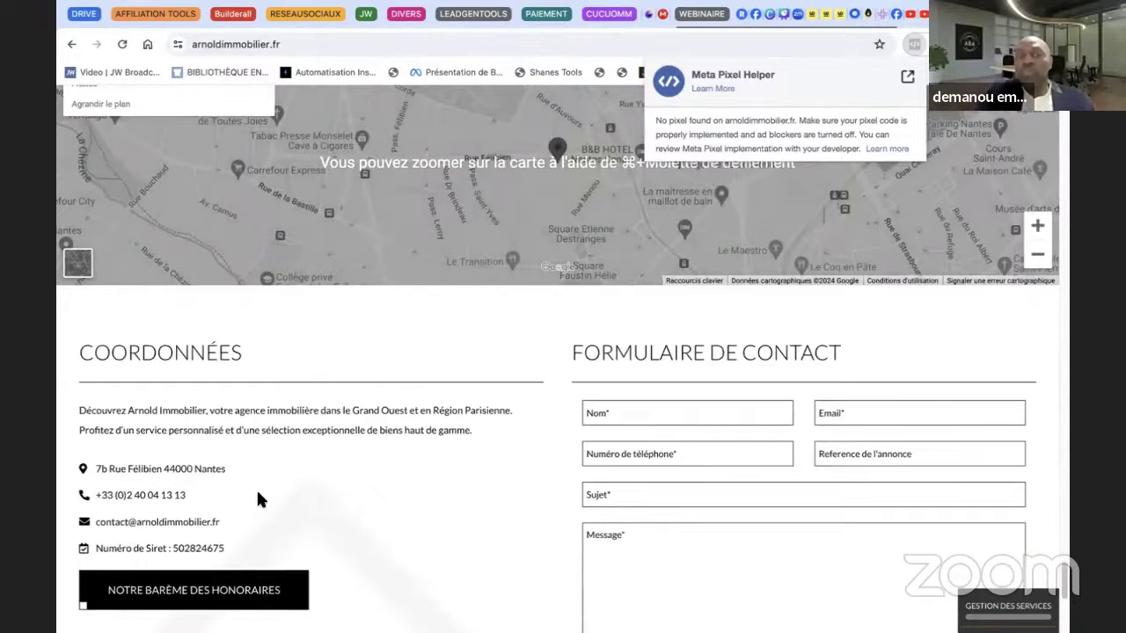
{"action": "scroll", "coordinate": [259, 498], "scroll_direction": "up", "scroll_amount": 20}
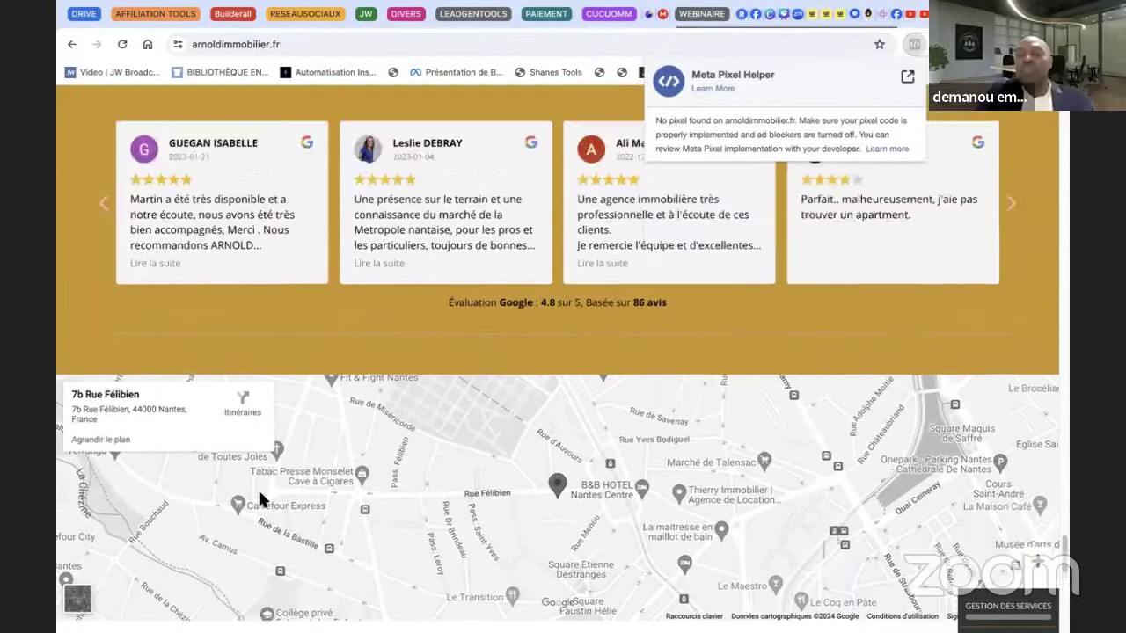
{"action": "scroll", "coordinate": [262, 499], "scroll_direction": "up", "scroll_amount": 20}
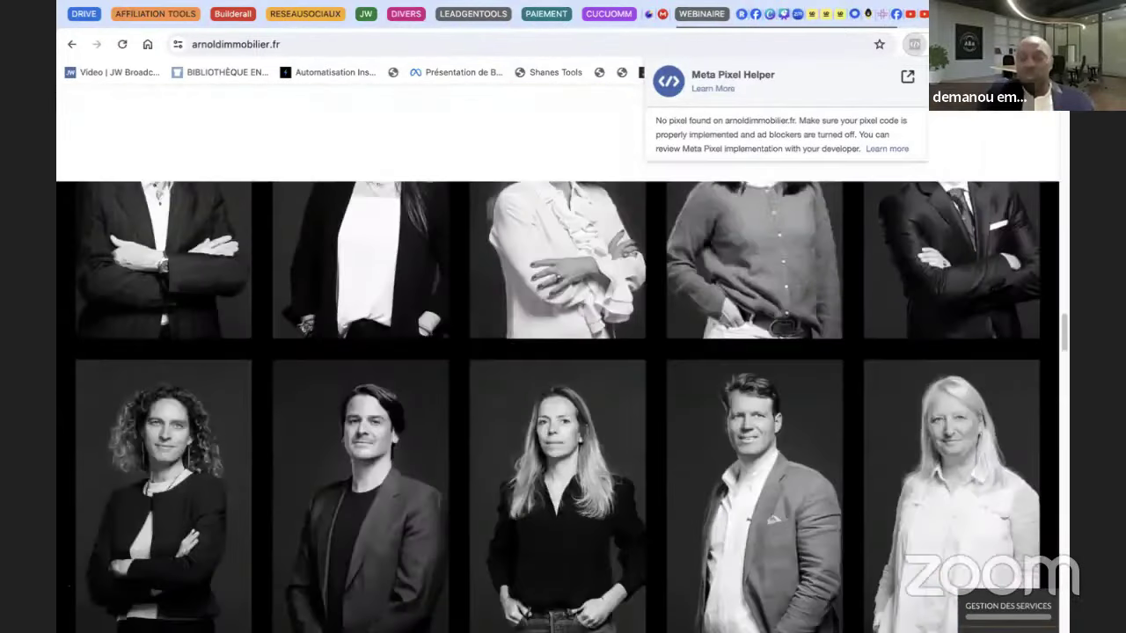
{"action": "scroll", "coordinate": [262, 496], "scroll_direction": "up", "scroll_amount": 15}
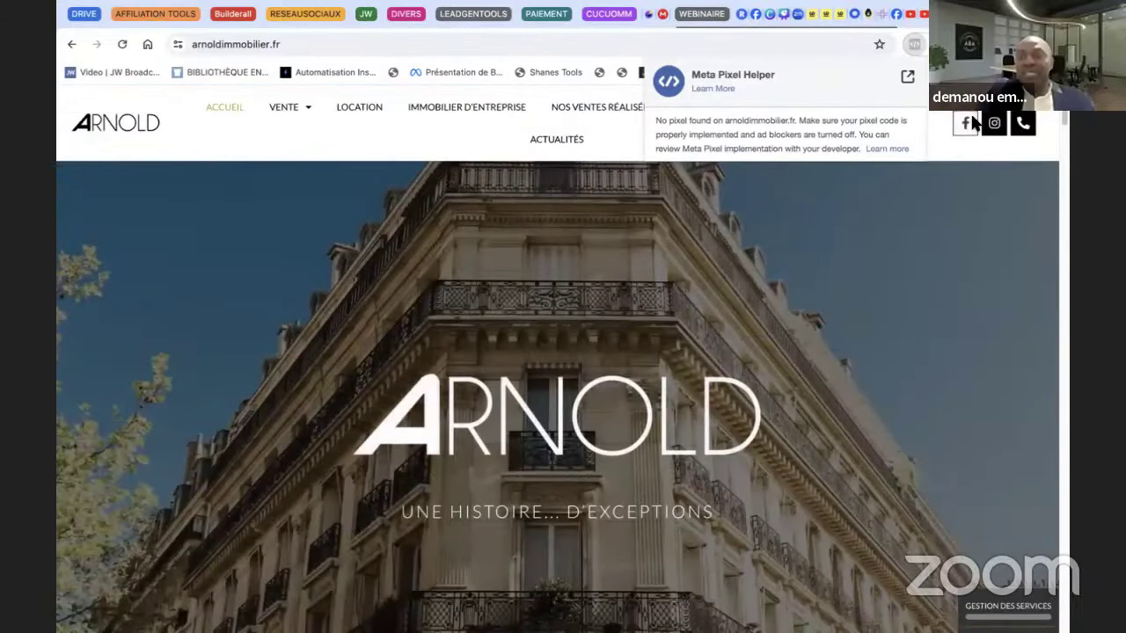
- Close the Meta Pixel Helper report and open the agency's Facebook page from its website
{"action": "left_click", "coordinate": [951, 135]}
{"action": "left_click", "coordinate": [965, 126]}
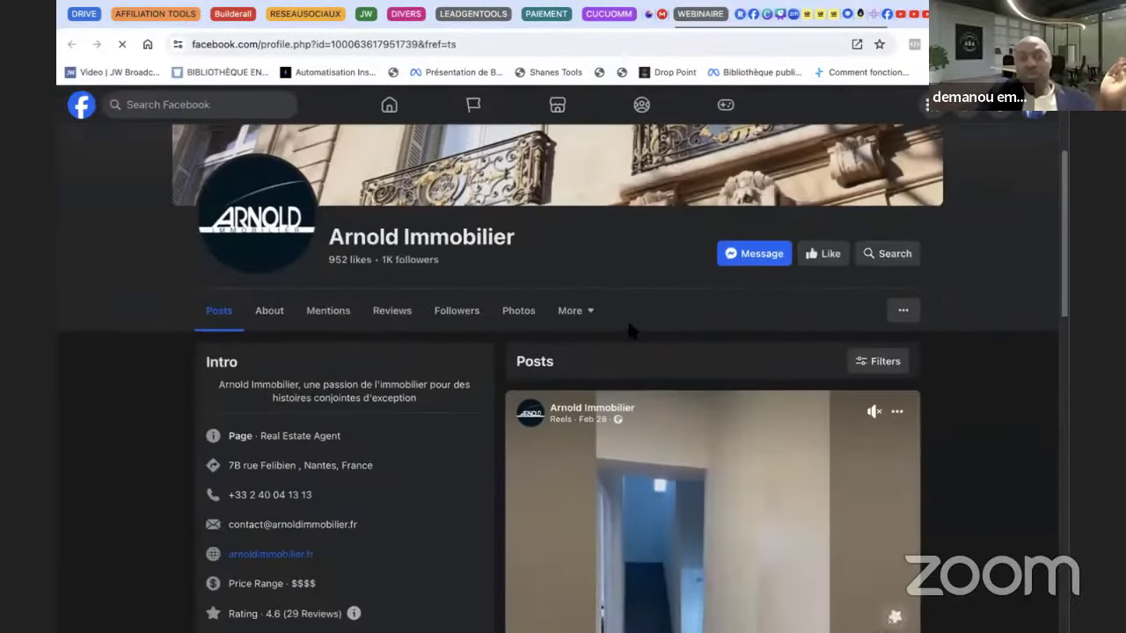
- Examine Arnold Immobilier's Facebook page, including its cover image, intro details, photos and recent reels
{"action": "scroll", "coordinate": [635, 330], "scroll_direction": "up", "scroll_amount": 3}
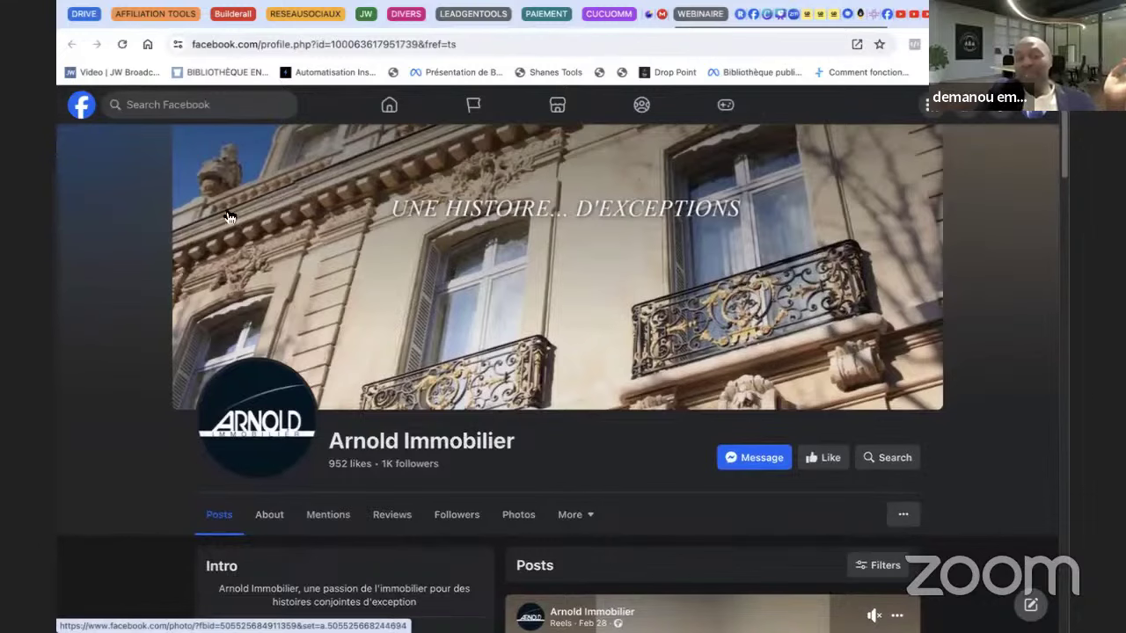
{"action": "scroll", "coordinate": [549, 232], "scroll_direction": "down", "scroll_amount": 4}
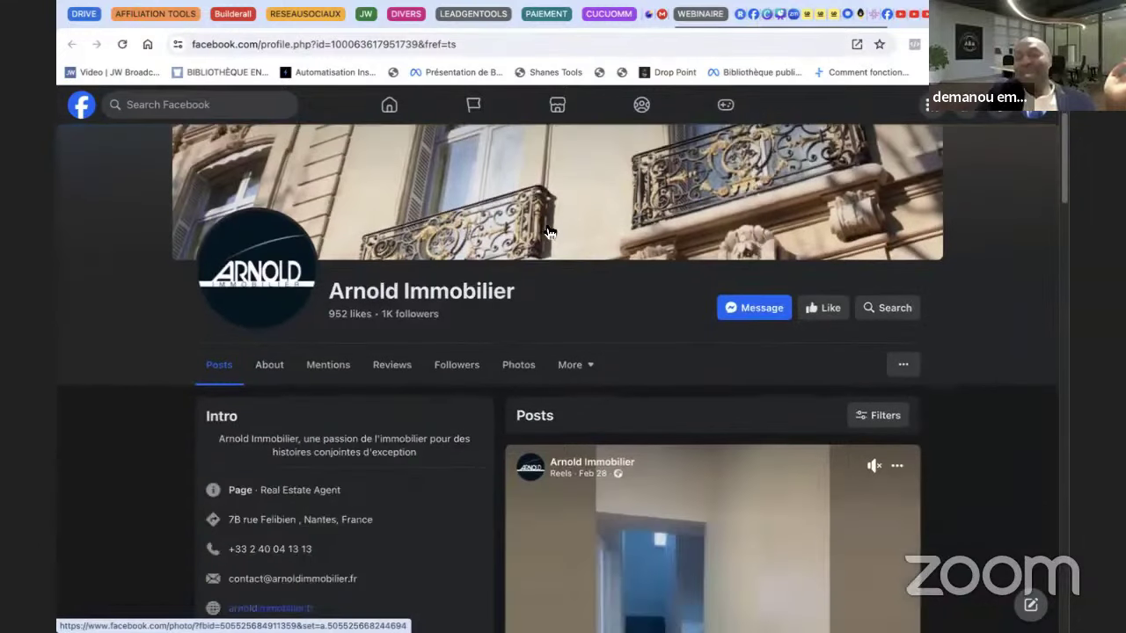
{"action": "scroll", "coordinate": [384, 193], "scroll_direction": "up", "scroll_amount": 4}
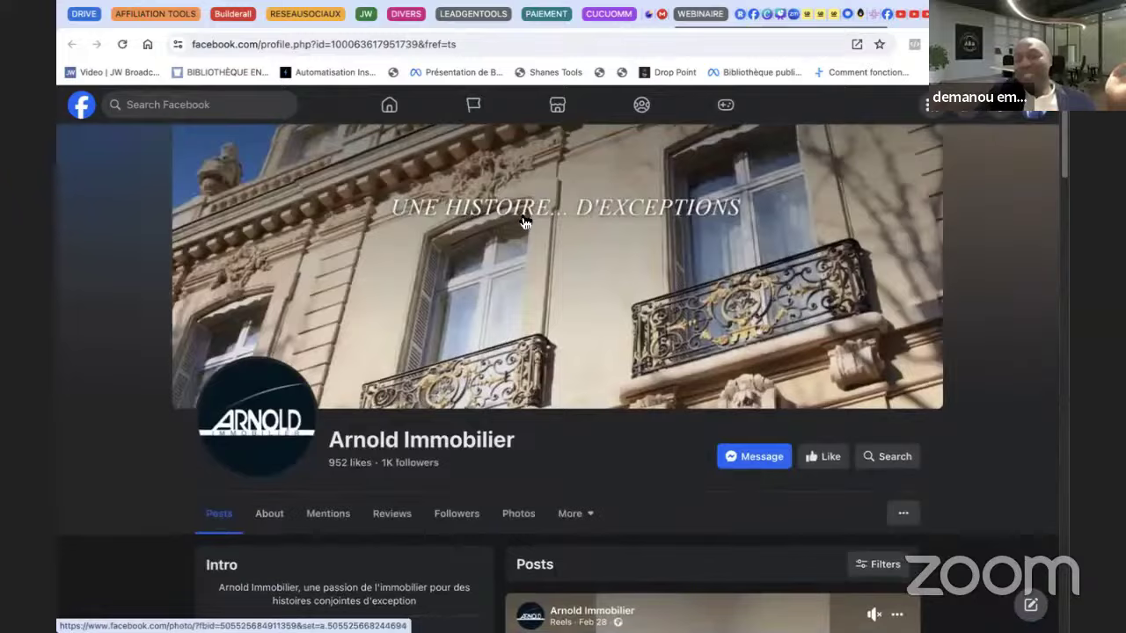
{"action": "scroll", "coordinate": [523, 220], "scroll_direction": "down", "scroll_amount": 3}
{"action": "scroll", "coordinate": [522, 219], "scroll_direction": "down", "scroll_amount": 4}
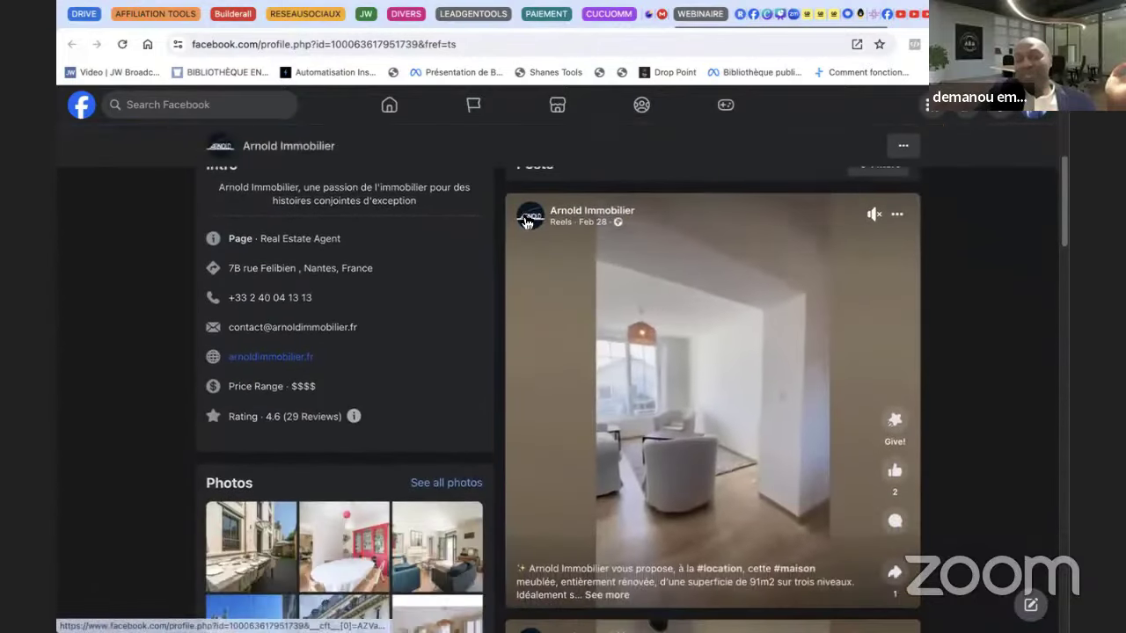
{"action": "scroll", "coordinate": [524, 221], "scroll_direction": "down", "scroll_amount": 4}
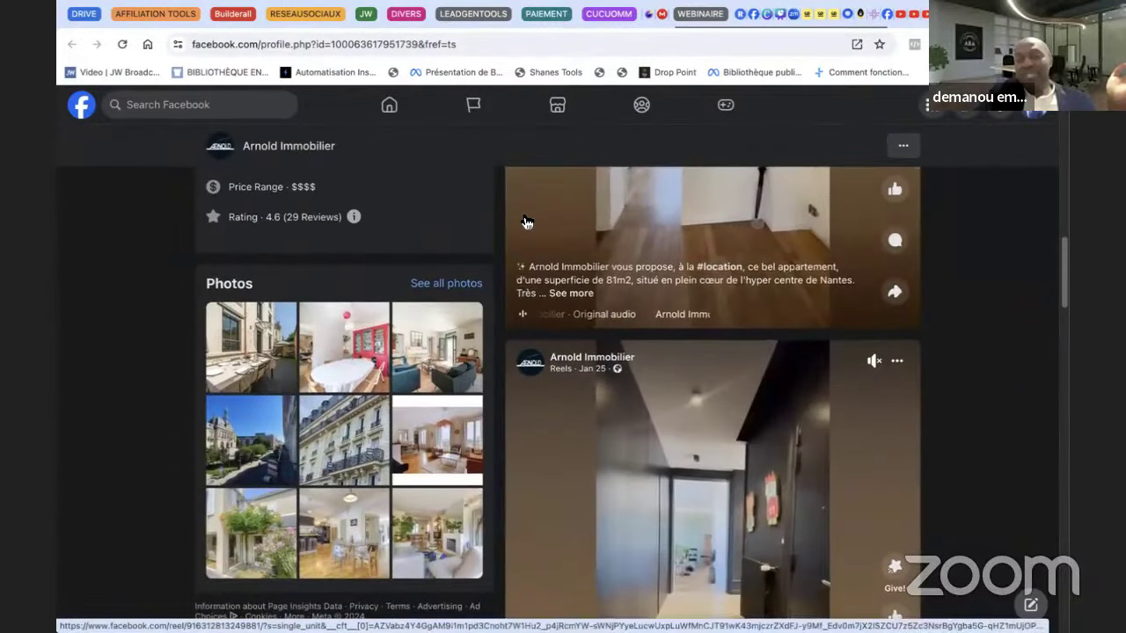
{"action": "scroll", "coordinate": [612, 256], "scroll_direction": "down", "scroll_amount": 3}
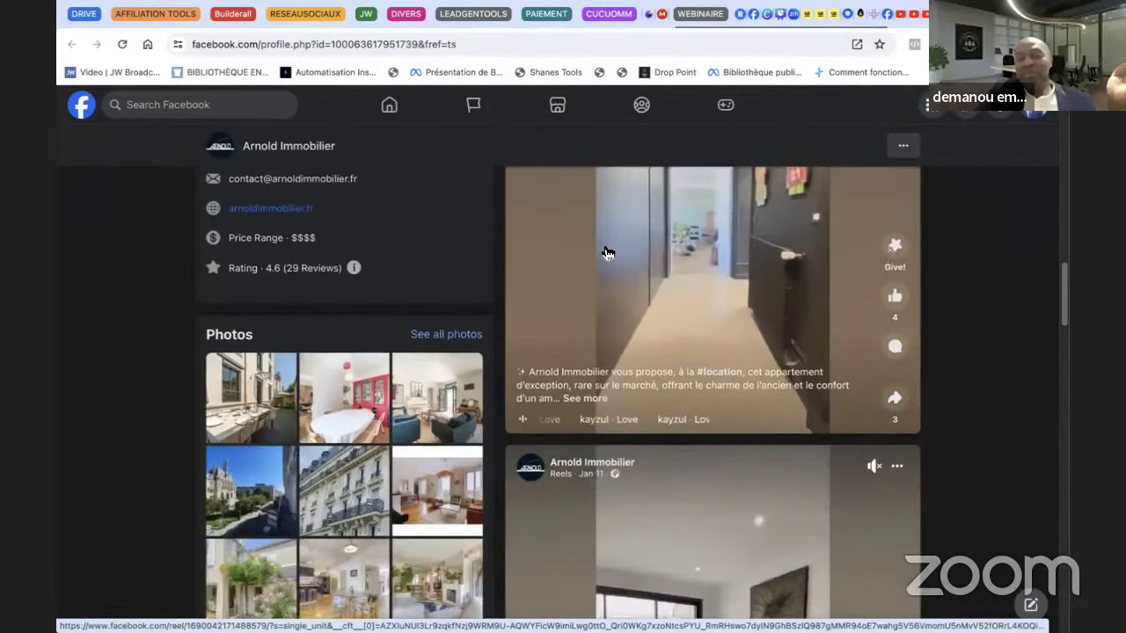
{"action": "scroll", "coordinate": [462, 280], "scroll_direction": "down", "scroll_amount": 5}
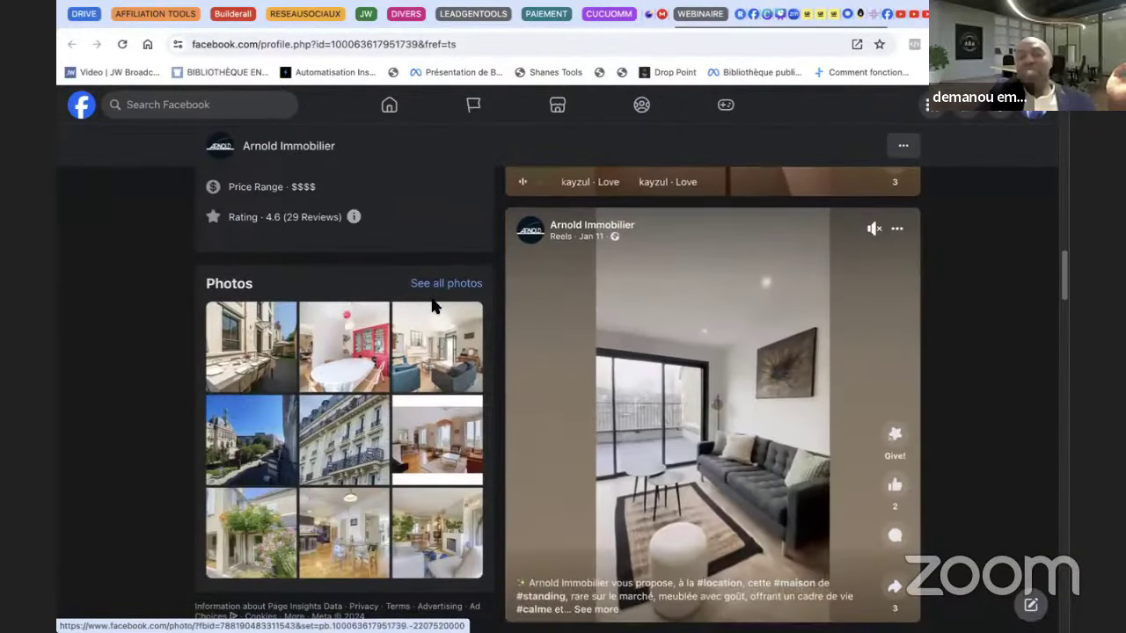
{"action": "scroll", "coordinate": [462, 282], "scroll_direction": "up", "scroll_amount": 8}
{"action": "scroll", "coordinate": [467, 290], "scroll_direction": "up", "scroll_amount": 6}
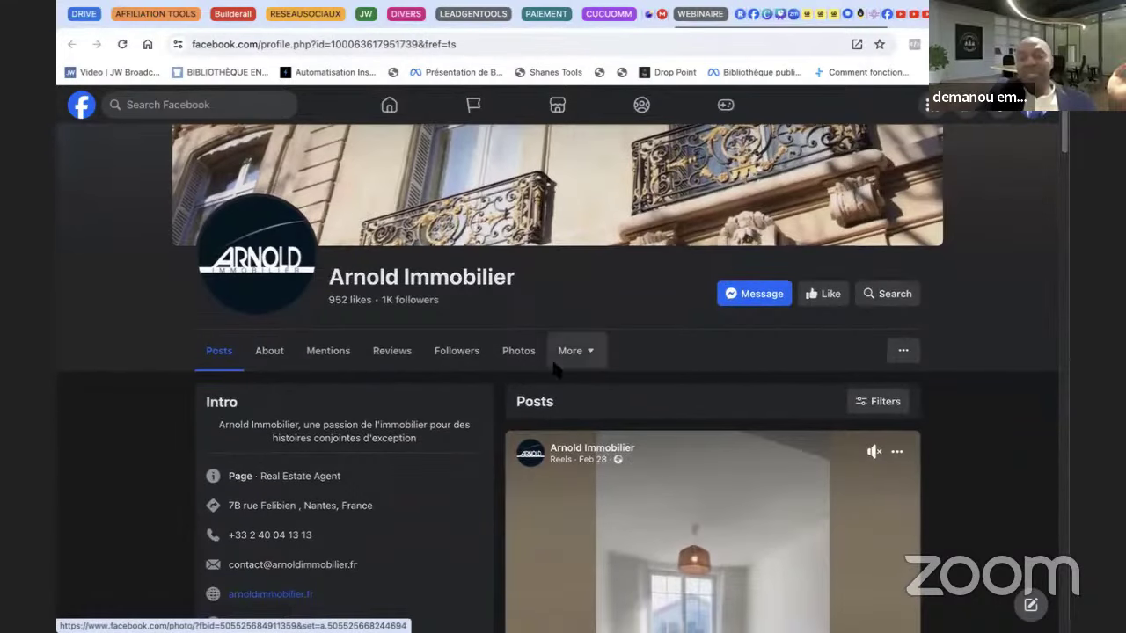
- Review the intro details, photos and latest reel on Arnold Immobilier's Facebook page, ending back at the cover image
{"action": "scroll", "coordinate": [563, 387], "scroll_direction": "down", "scroll_amount": 4}
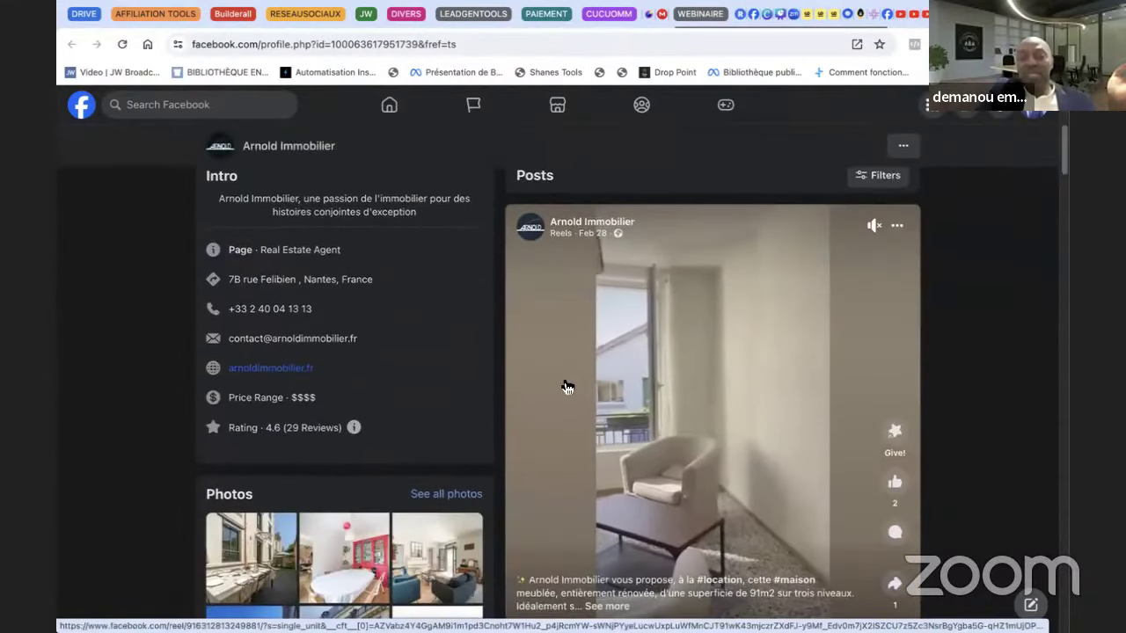
{"action": "scroll", "coordinate": [554, 387], "scroll_direction": "down", "scroll_amount": 2}
{"action": "scroll", "coordinate": [616, 493], "scroll_direction": "up", "scroll_amount": 5}
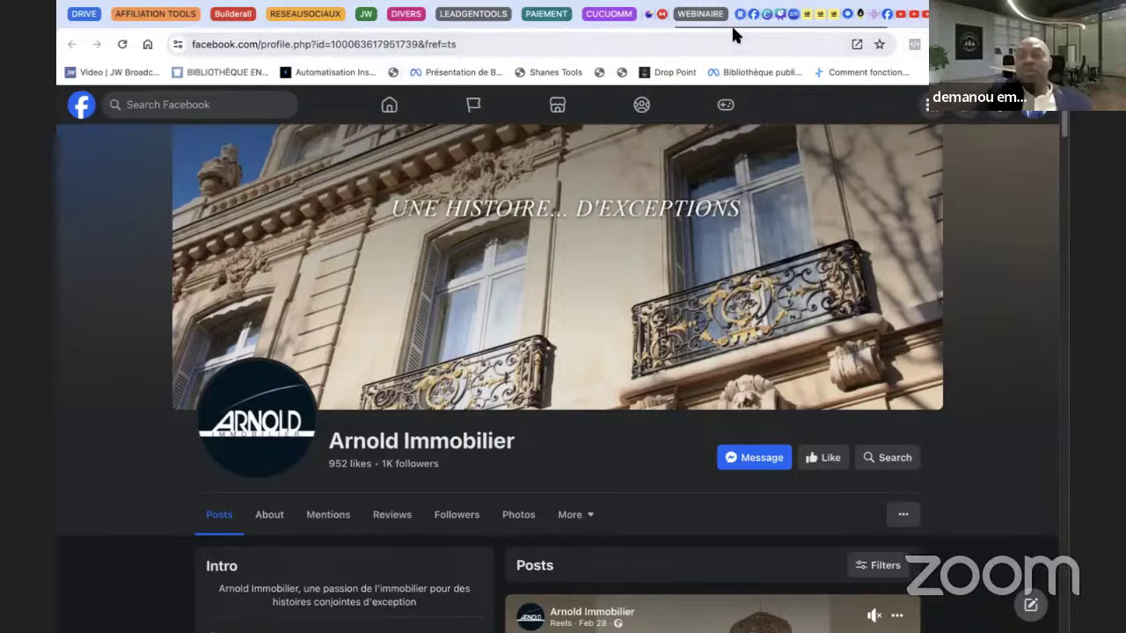
- Reopen the earlier Google search site:fr.linkedin.com -pub.dir "community manager" "gmail.com" AND "paris"
{"action": "left_click", "coordinate": [450, 47]}
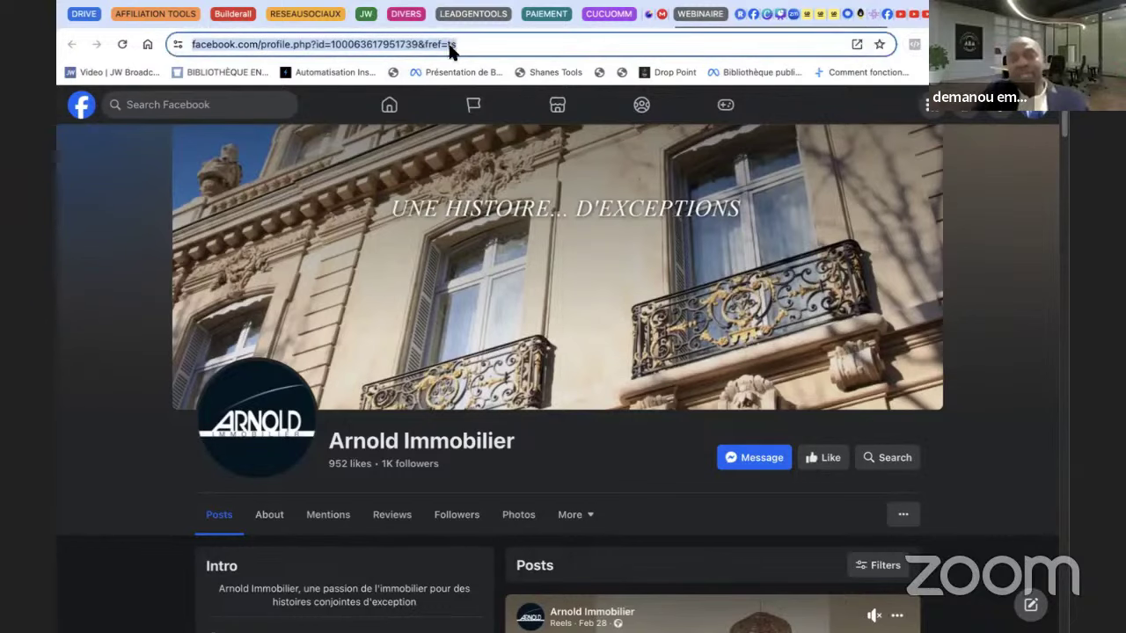
{"action": "type", "text": "sheet.new"}
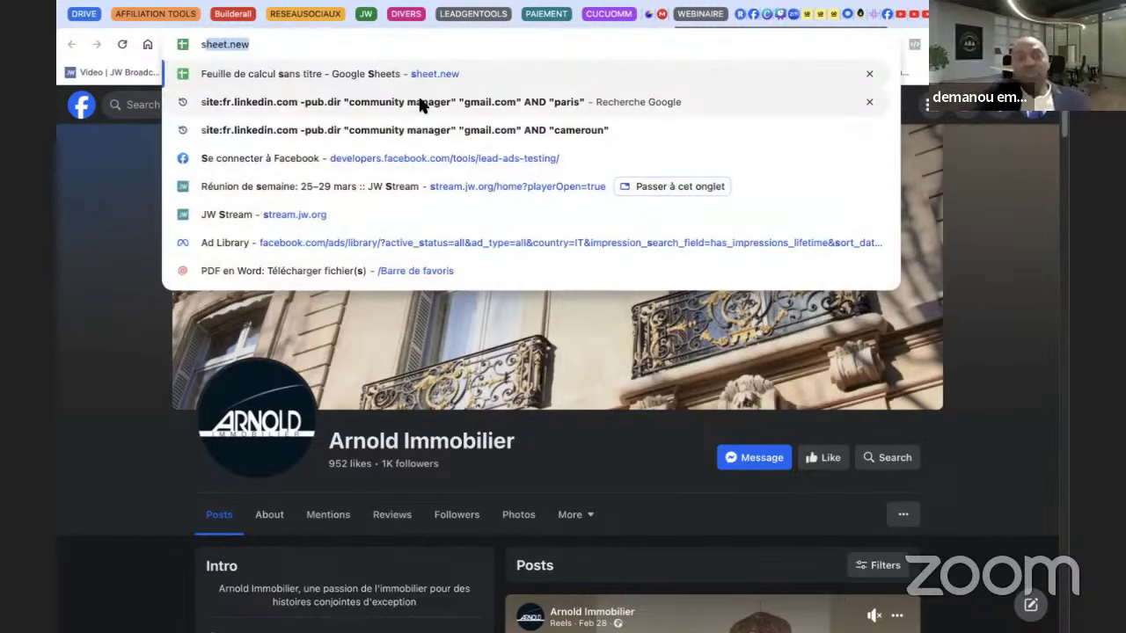
{"action": "left_click", "coordinate": [421, 102]}
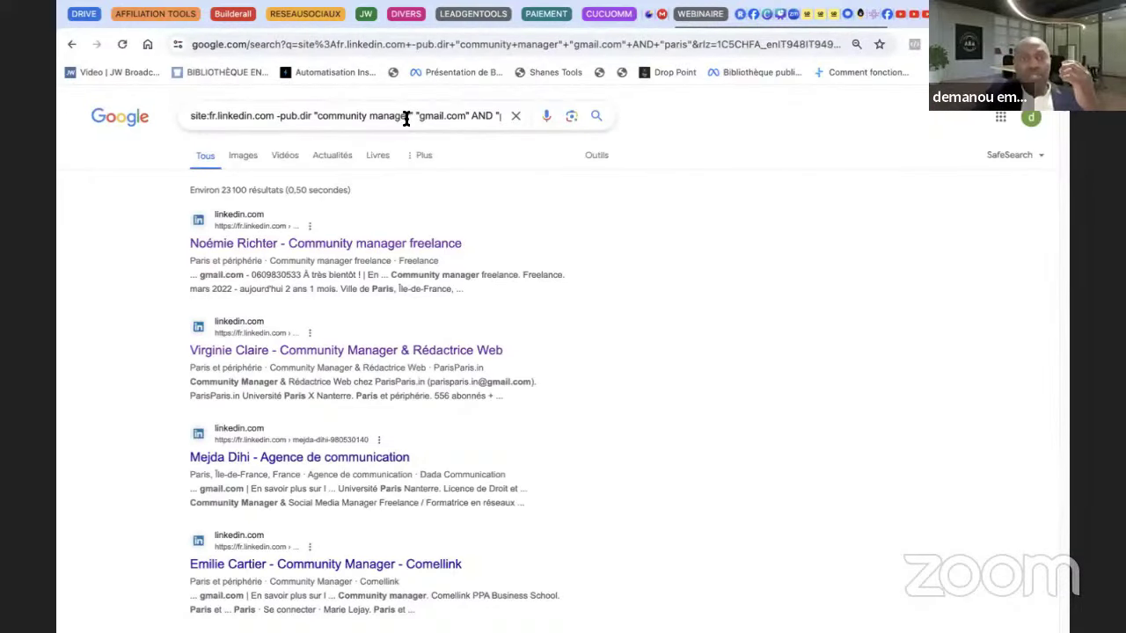
- Replace "community manager" with "dentistes" in the LinkedIn search query and run the search
{"action": "left_click", "coordinate": [406, 120]}
{"action": "key", "text": "BackSpace"}
{"action": "key", "text": "BackSpace"}
{"action": "key", "text": "BackSpace"}
{"action": "key", "text": "BackSpace"}
{"action": "key", "text": "BackSpace"}
{"action": "key", "text": "BackSpace"}
{"action": "key", "text": "BackSpace"}
{"action": "key", "text": "BackSpace"}
{"action": "key", "text": "BackSpace"}
{"action": "key", "text": "BackSpace"}
{"action": "key", "text": "BackSpace"}
{"action": "key", "text": "BackSpace"}
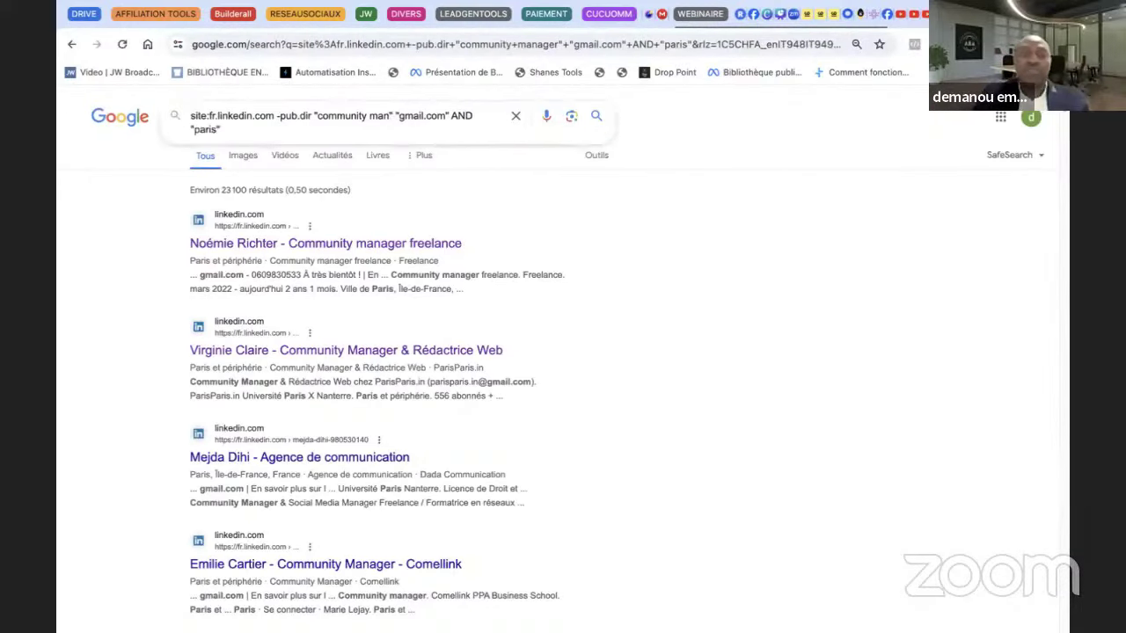
{"action": "key", "text": "BackSpace"}
{"action": "key", "text": "BackSpace"}
{"action": "key", "text": "BackSpace"}
{"action": "key", "text": "BackSpace"}
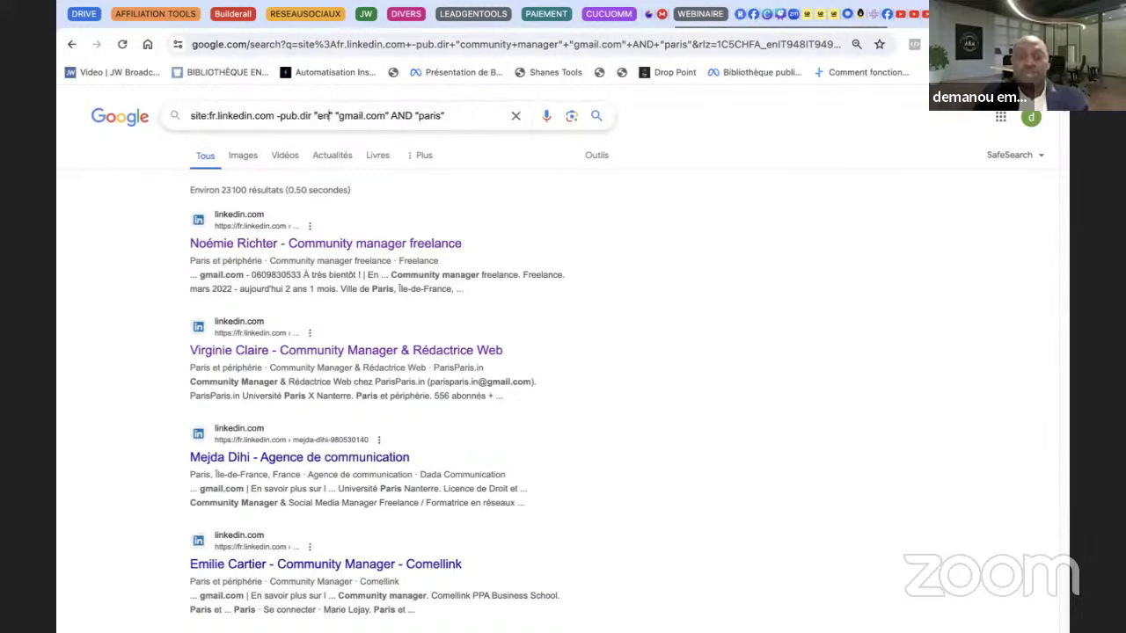
{"action": "type", "text": "entistes"}
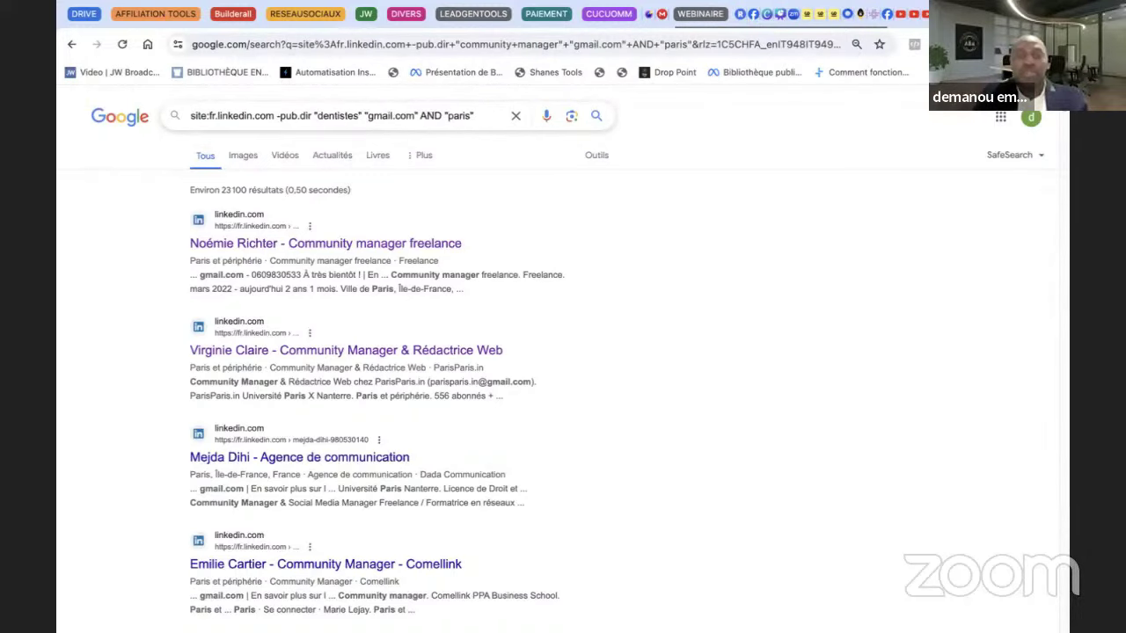
{"action": "key", "text": "Return"}
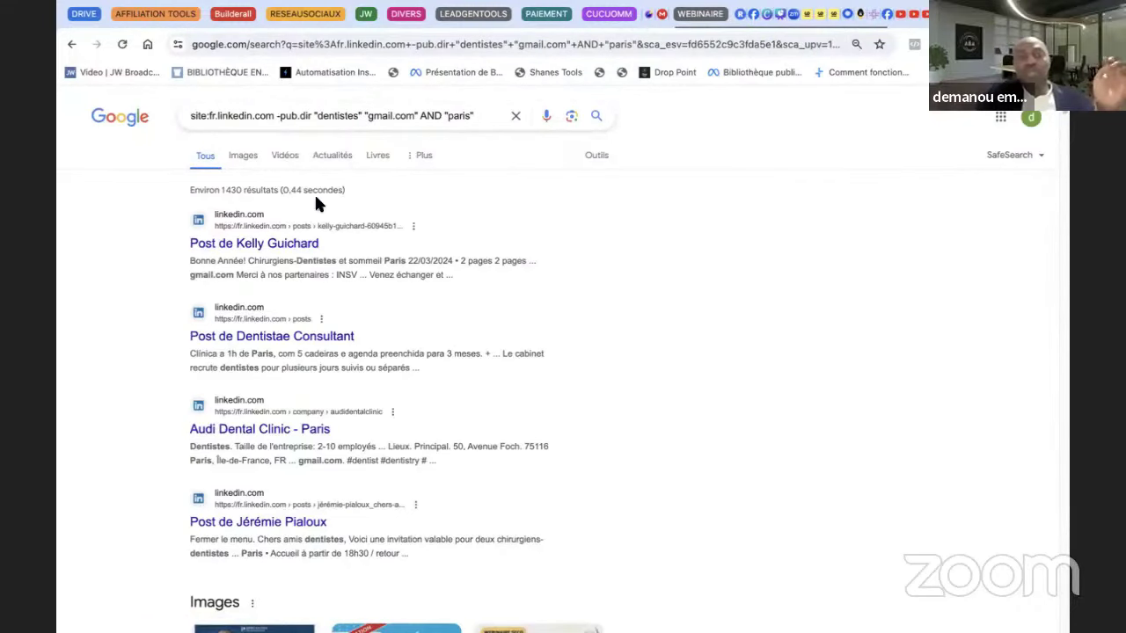
- Examine the LinkedIn results for Paris dentists, looking for Gmail addresses in the result snippets
{"action": "scroll", "coordinate": [268, 262], "scroll_direction": "down", "scroll_amount": 15}
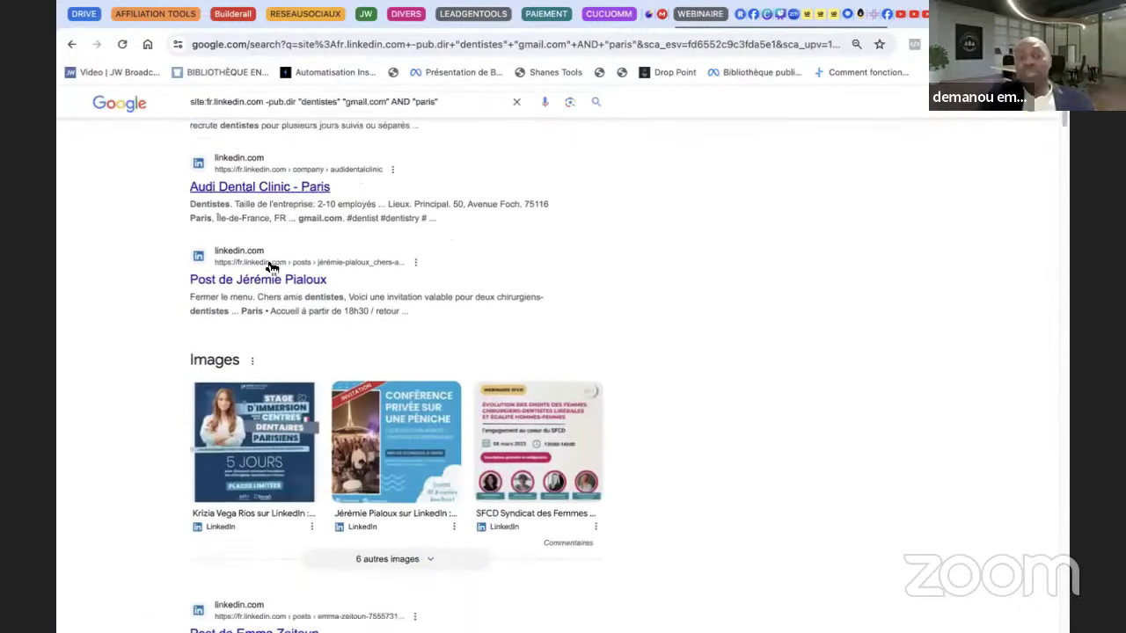
{"action": "scroll", "coordinate": [273, 267], "scroll_direction": "up", "scroll_amount": 2}
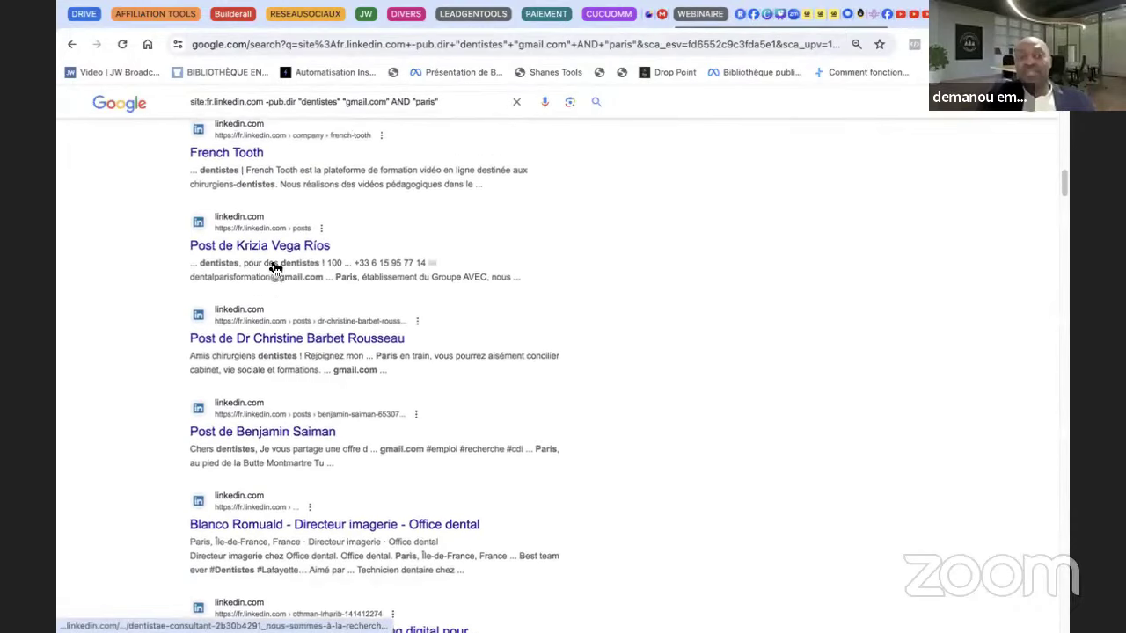
{"action": "scroll", "coordinate": [279, 256], "scroll_direction": "down", "scroll_amount": 2}
{"action": "scroll", "coordinate": [282, 357], "scroll_direction": "down", "scroll_amount": 15}
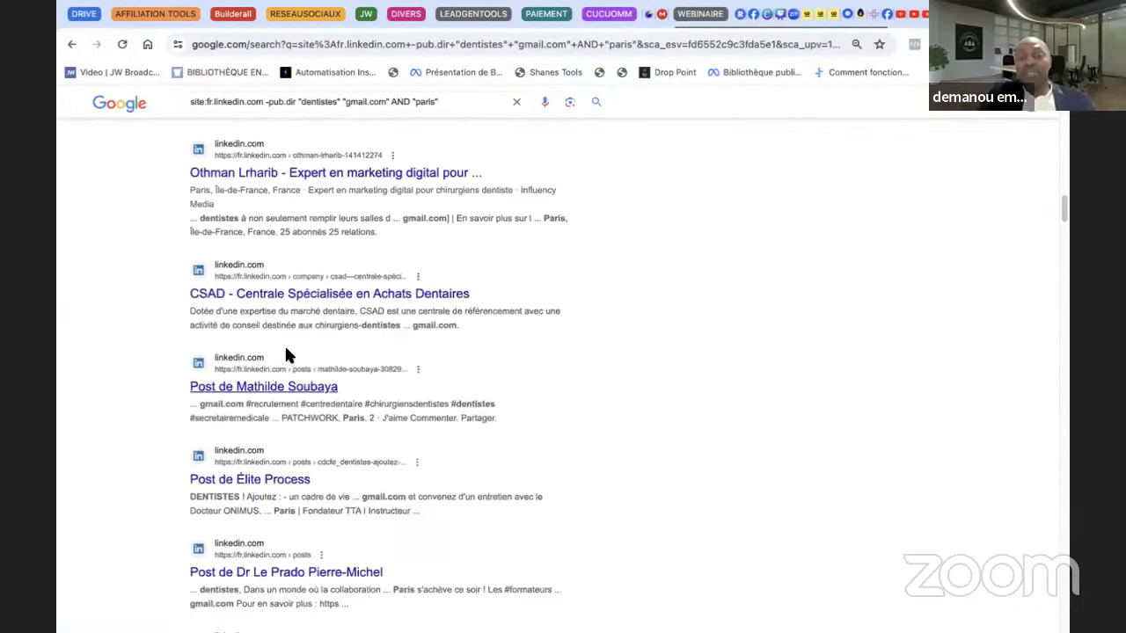
{"action": "scroll", "coordinate": [286, 349], "scroll_direction": "down", "scroll_amount": 10}
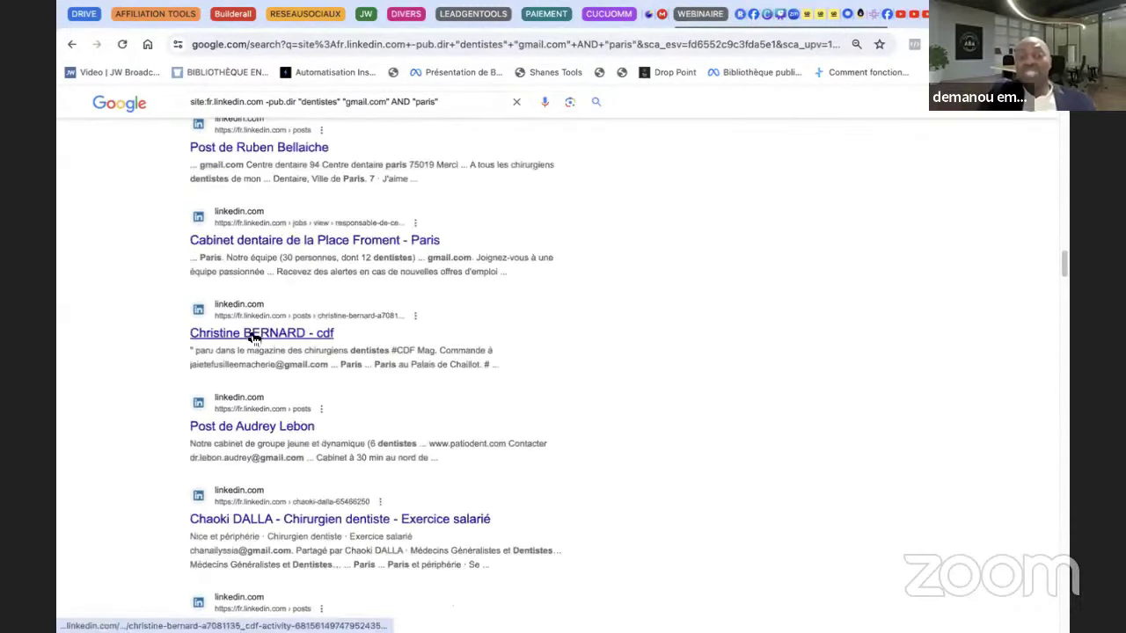
{"action": "scroll", "coordinate": [254, 334], "scroll_direction": "up", "scroll_amount": 20}
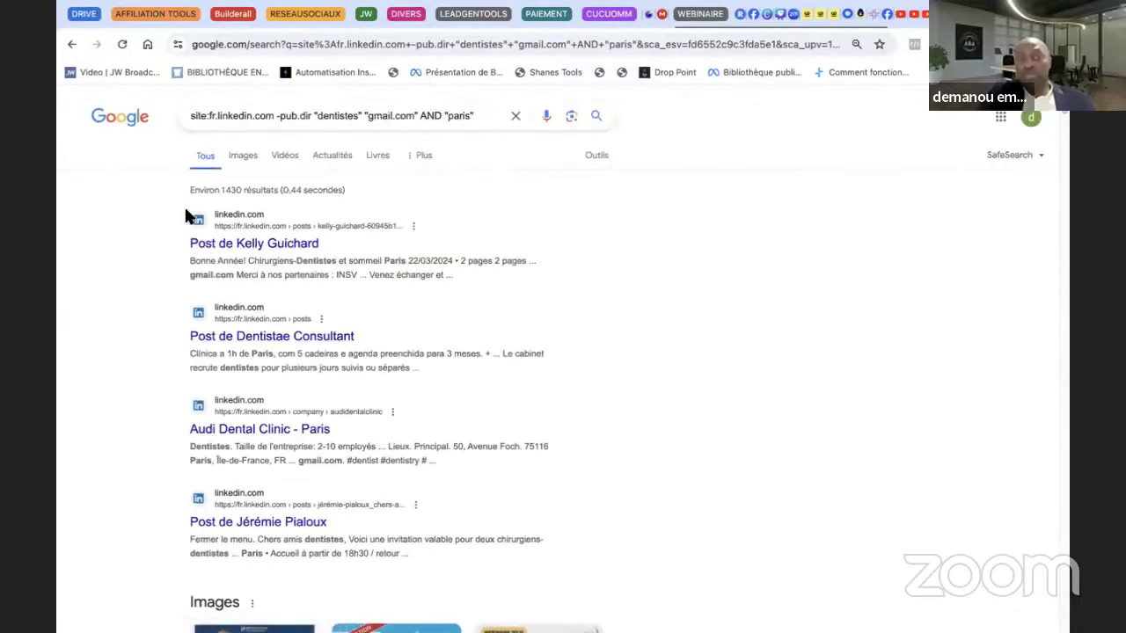
- Load more dentist search results and copy their text, from the first result down to the last loaded ones
{"action": "left_click_drag", "start_coordinate": [187, 216], "coordinate": [462, 525]}
{"action": "scroll", "coordinate": [535, 473], "scroll_direction": "down", "scroll_amount": 1}
{"action": "scroll", "coordinate": [652, 414], "scroll_direction": "down", "scroll_amount": 5}
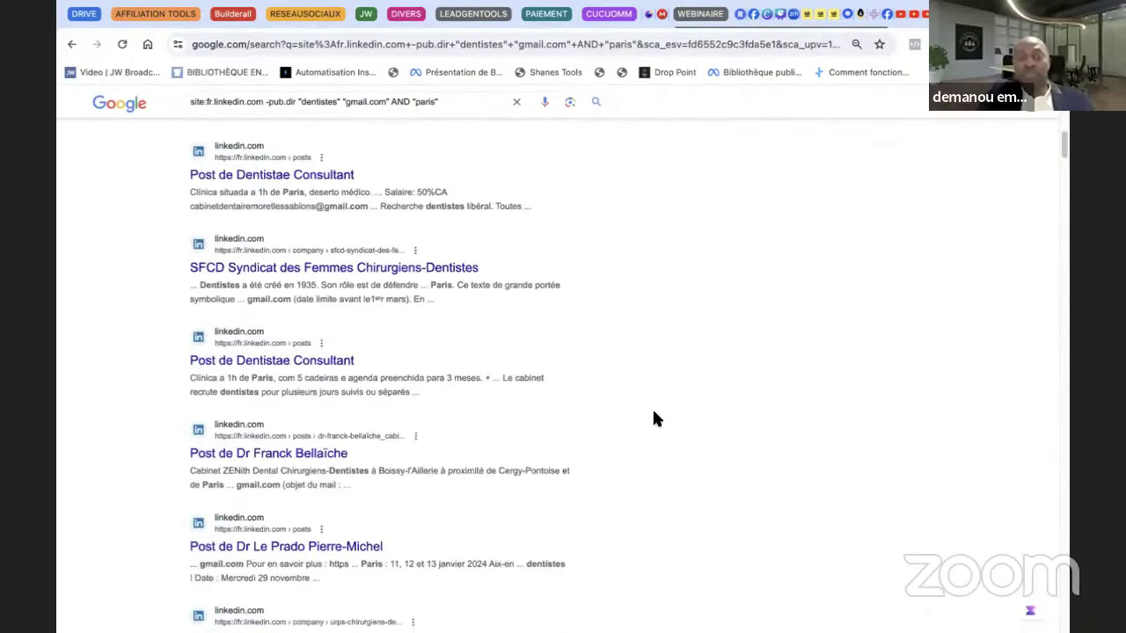
{"action": "scroll", "coordinate": [652, 418], "scroll_direction": "down", "scroll_amount": 15}
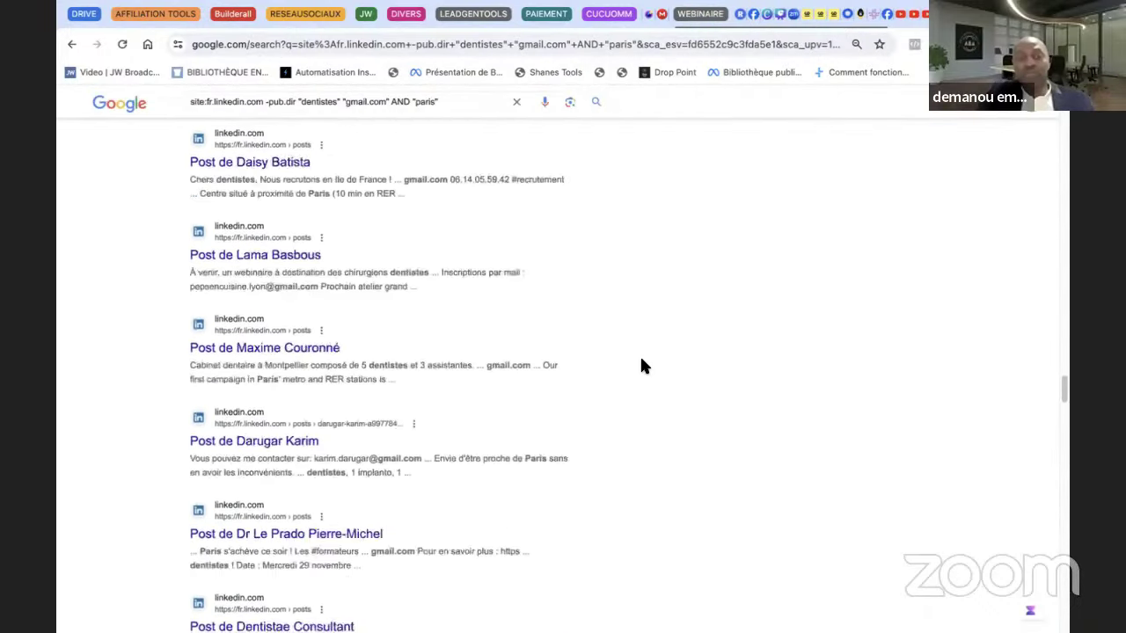
{"action": "scroll", "coordinate": [641, 366], "scroll_direction": "down", "scroll_amount": 15}
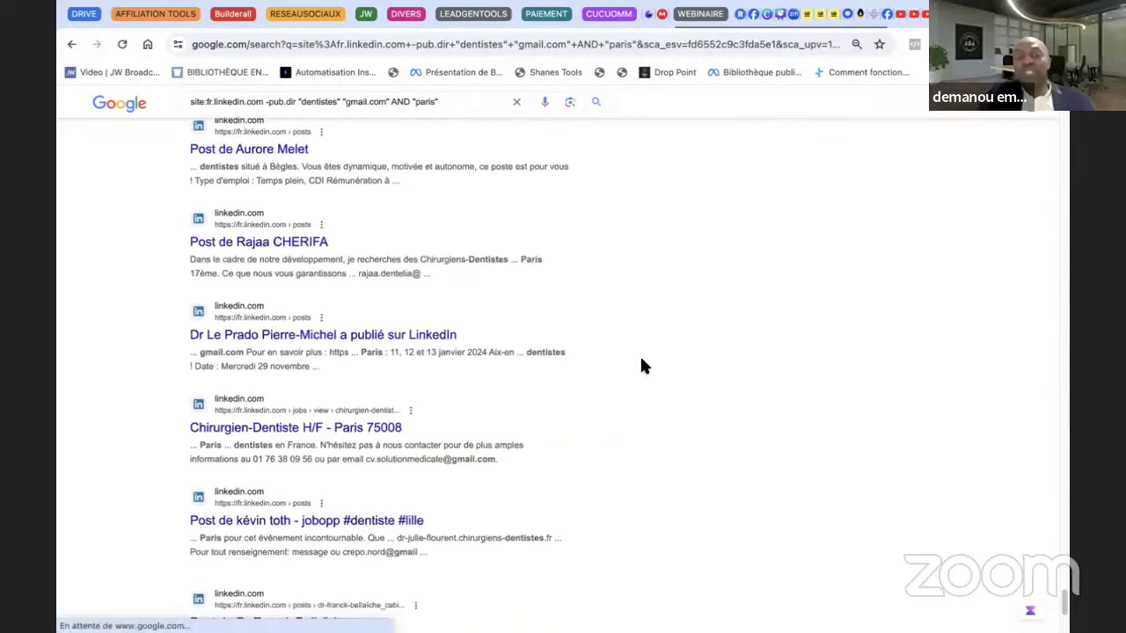
{"action": "scroll", "coordinate": [519, 457], "scroll_direction": "down", "scroll_amount": 3}
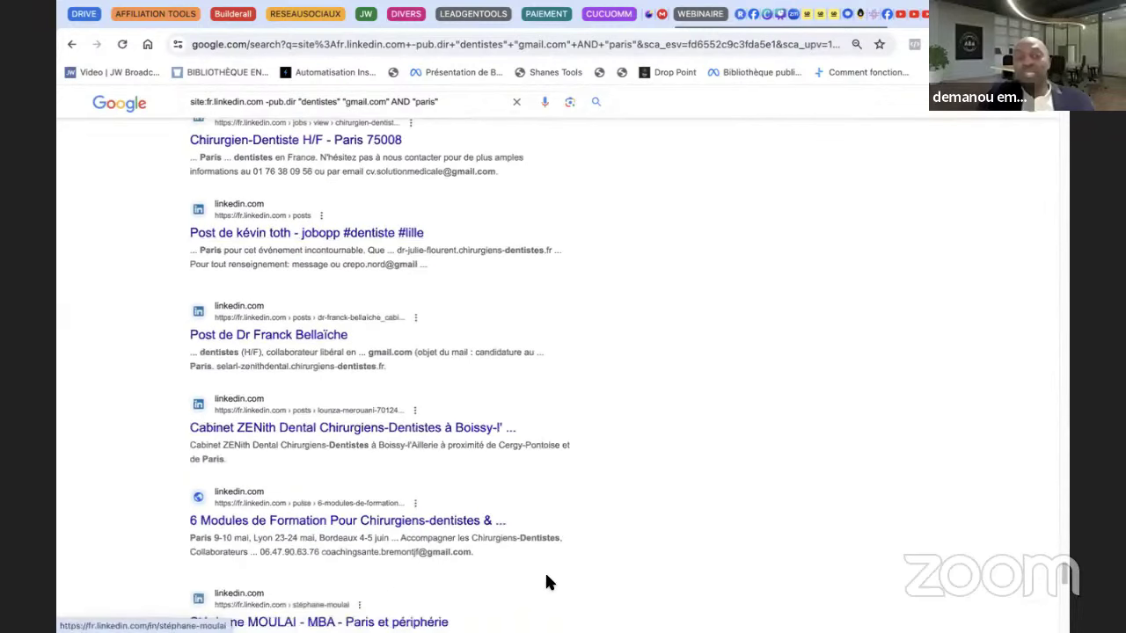
{"action": "scroll", "coordinate": [548, 527], "scroll_direction": "down", "scroll_amount": 10}
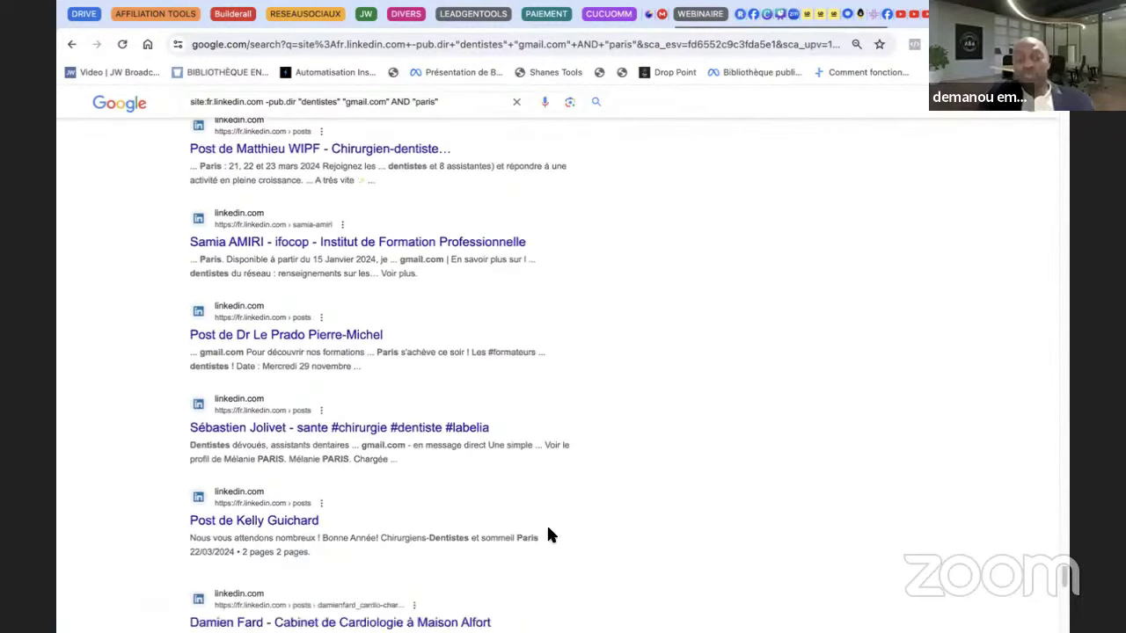
{"action": "key", "text": "ctrl+a"}
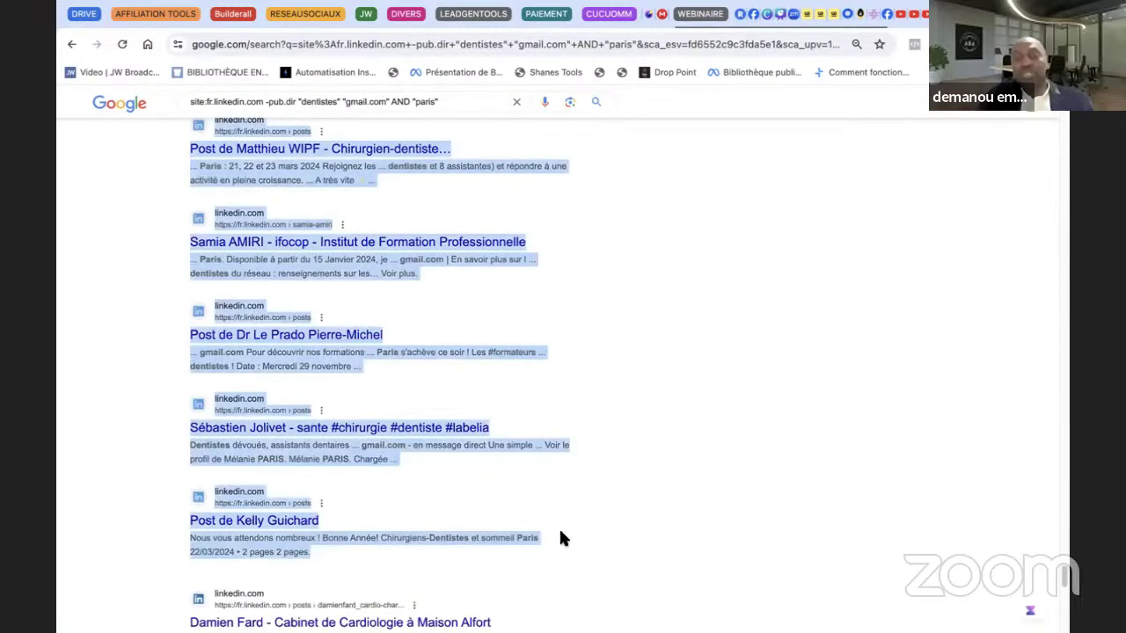
- Open the GMass Email Extractor and Verifier at gmass.co/email-extractor-verifier in a new tab
{"action": "key", "text": "ctrl+t"}
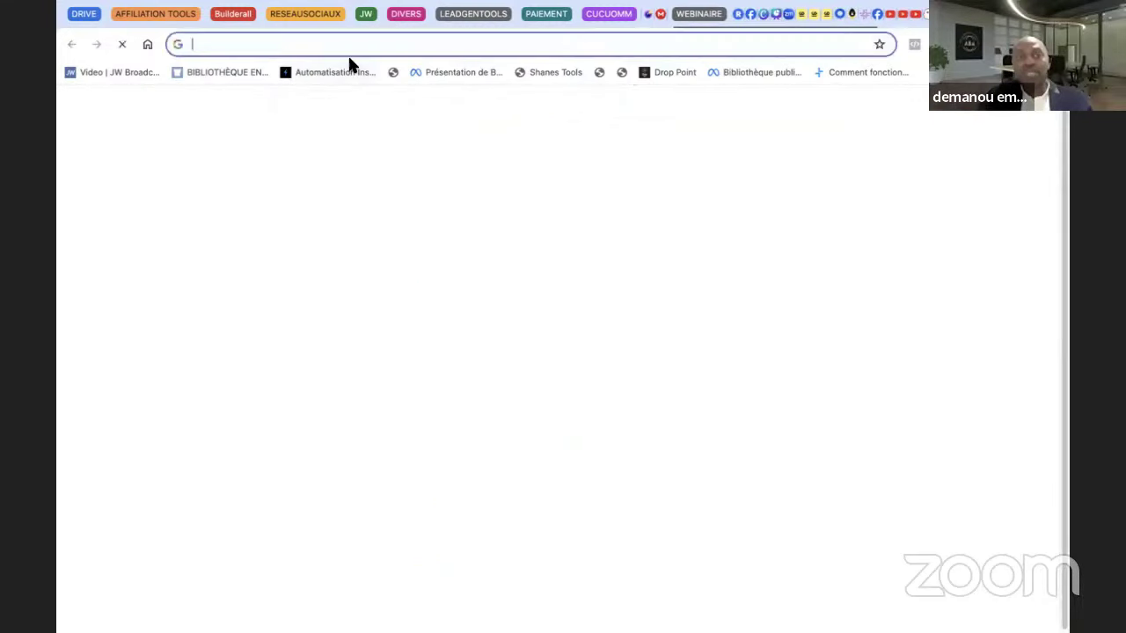
{"action": "type", "text": "gmass.co/email-extractor-verifier"}
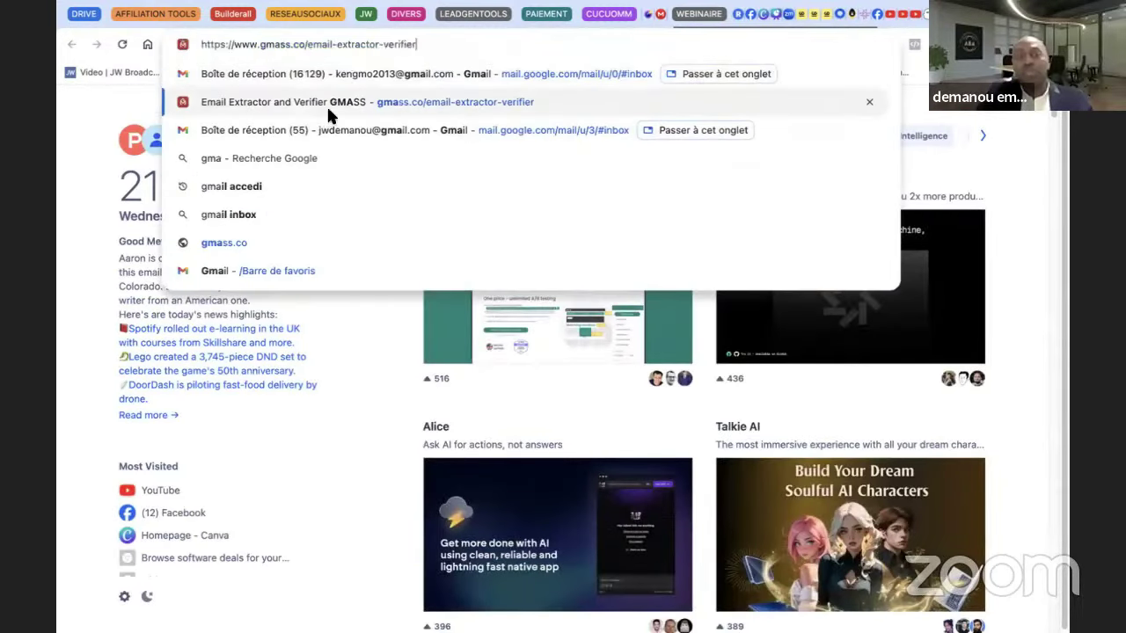
{"action": "left_click", "coordinate": [326, 105]}
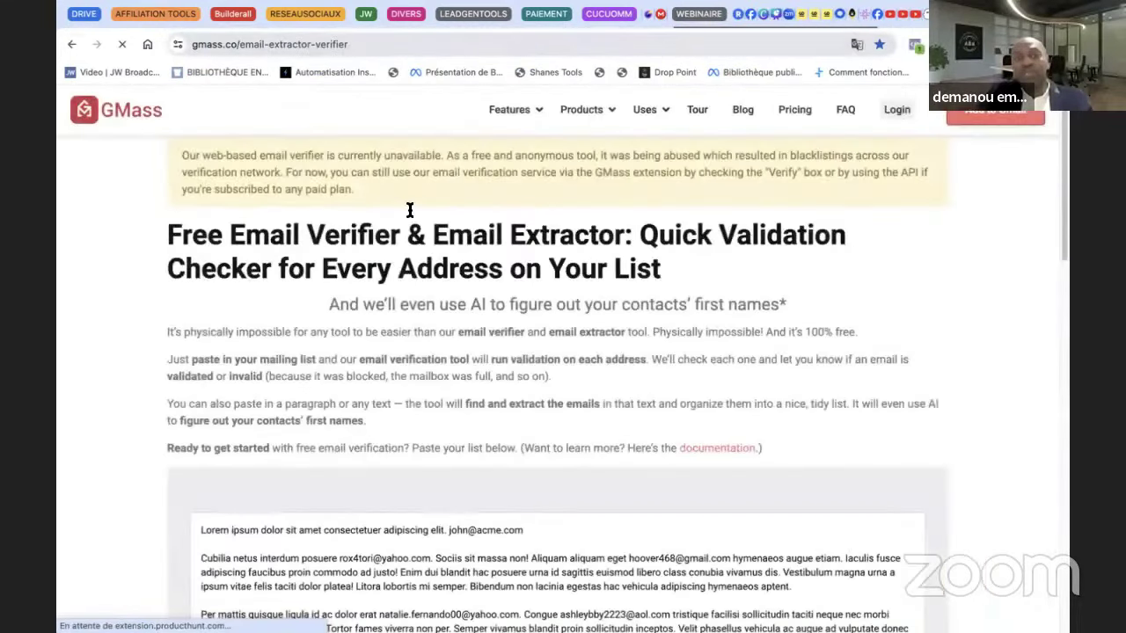
- Replace the sample text in the GMass extractor with the copied search results and find the email addresses
{"action": "scroll", "coordinate": [407, 330], "scroll_direction": "down", "scroll_amount": 4}
{"action": "left_click", "coordinate": [407, 329]}
{"action": "key", "text": "super+a"}
{"action": "key", "text": "BackSpace"}
{"action": "key", "text": "super+v"}
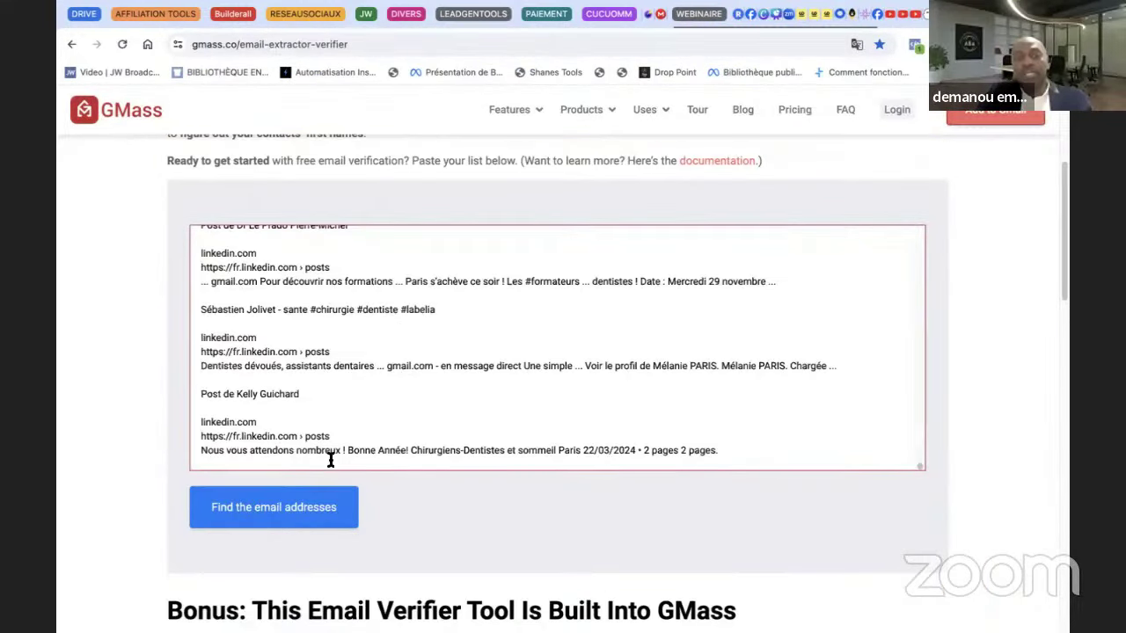
{"action": "left_click", "coordinate": [280, 519]}
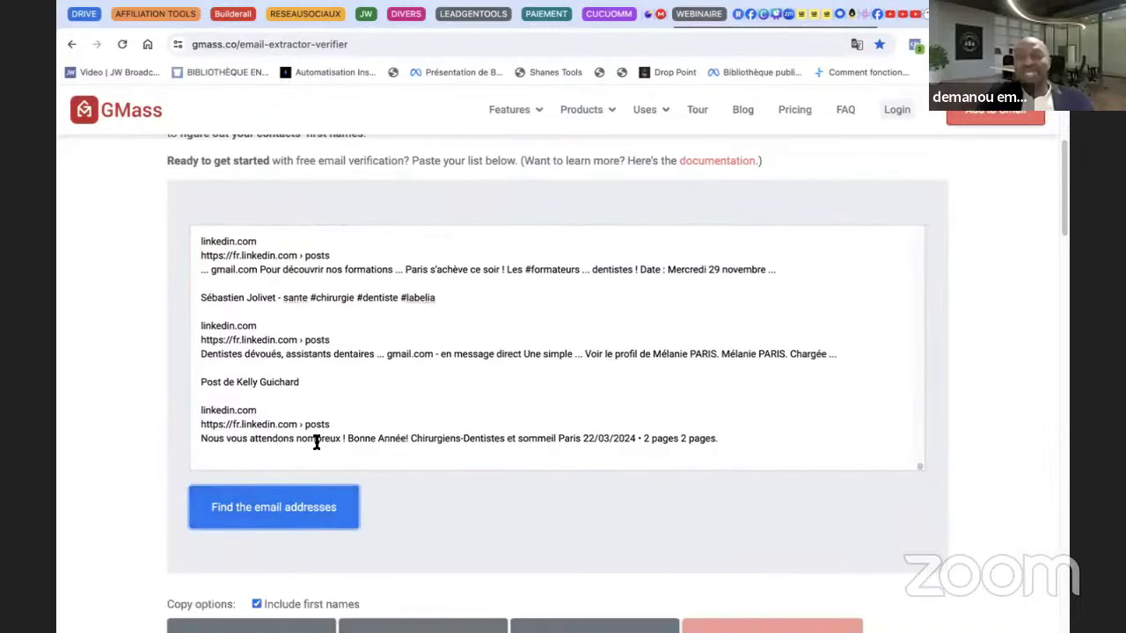
- Examine the extracted email addresses with their first names, and the copy options above the list
{"action": "scroll", "coordinate": [317, 443], "scroll_direction": "down", "scroll_amount": 5}
{"action": "scroll", "coordinate": [318, 435], "scroll_direction": "down", "scroll_amount": 3}
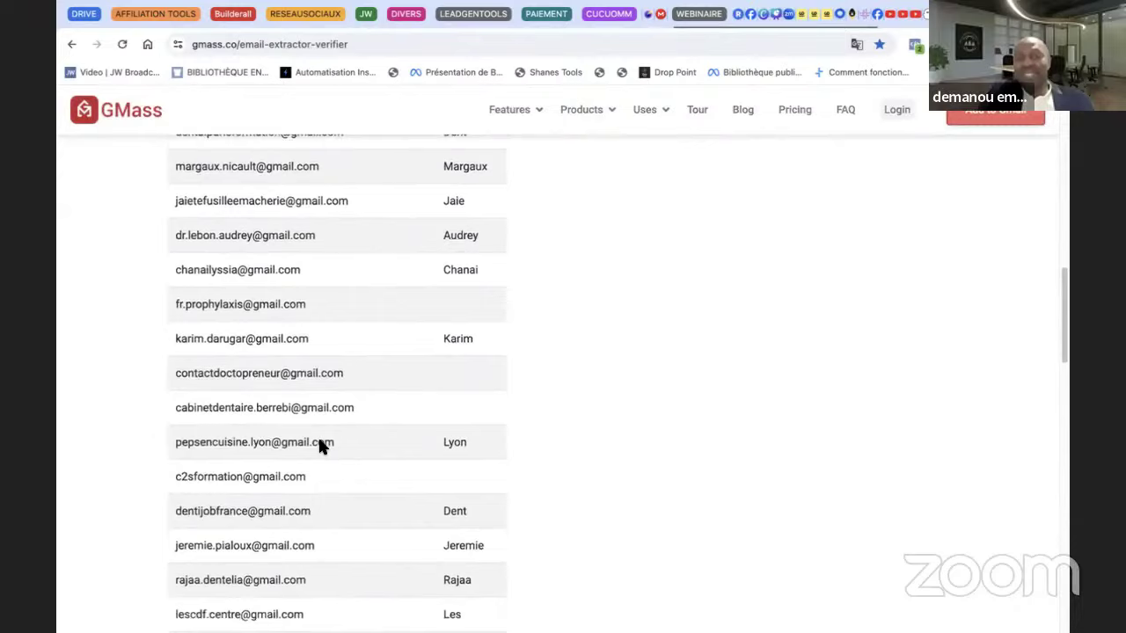
{"action": "scroll", "coordinate": [317, 434], "scroll_direction": "down", "scroll_amount": 3}
{"action": "scroll", "coordinate": [319, 444], "scroll_direction": "up", "scroll_amount": 4}
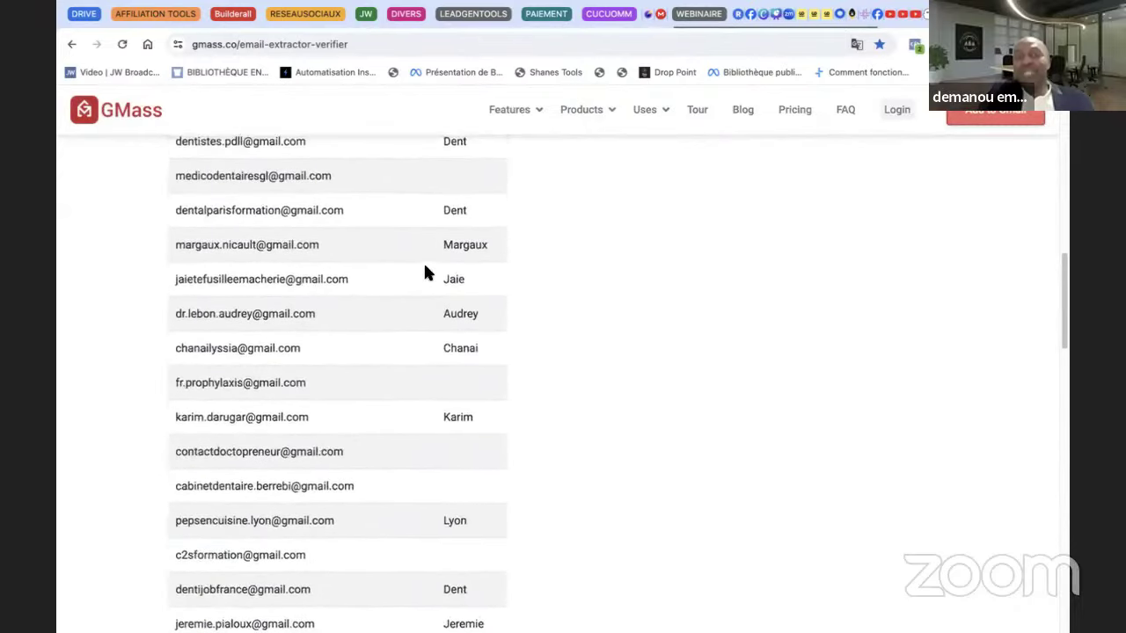
{"action": "scroll", "coordinate": [382, 344], "scroll_direction": "up", "scroll_amount": 2}
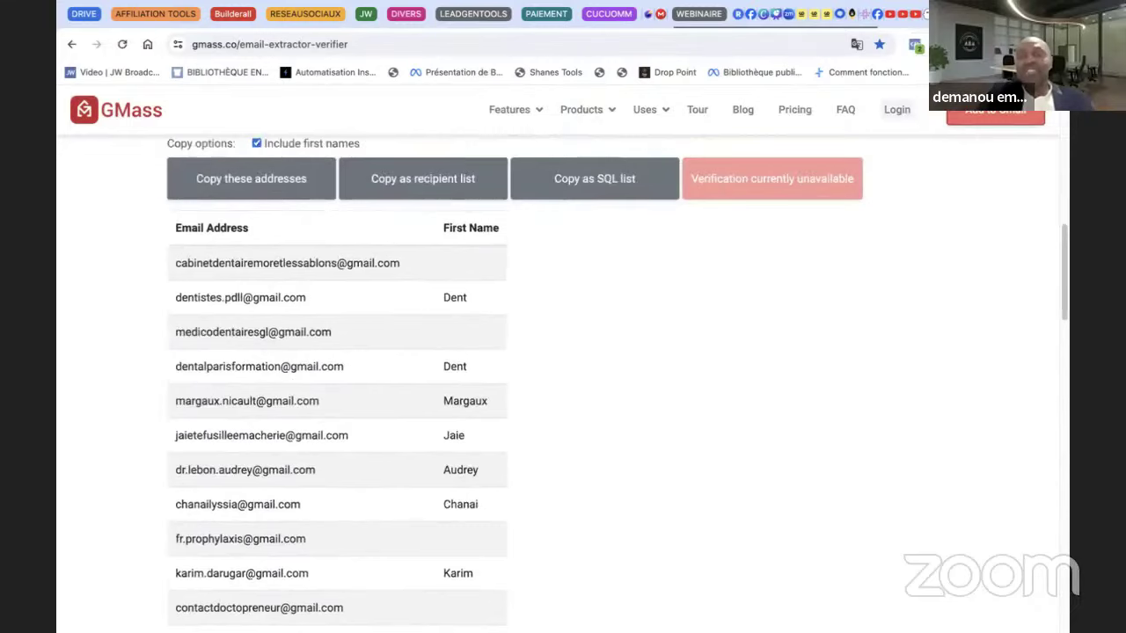
{"action": "scroll", "coordinate": [460, 272], "scroll_direction": "down", "scroll_amount": 1}
{"action": "scroll", "coordinate": [465, 282], "scroll_direction": "up", "scroll_amount": 5}
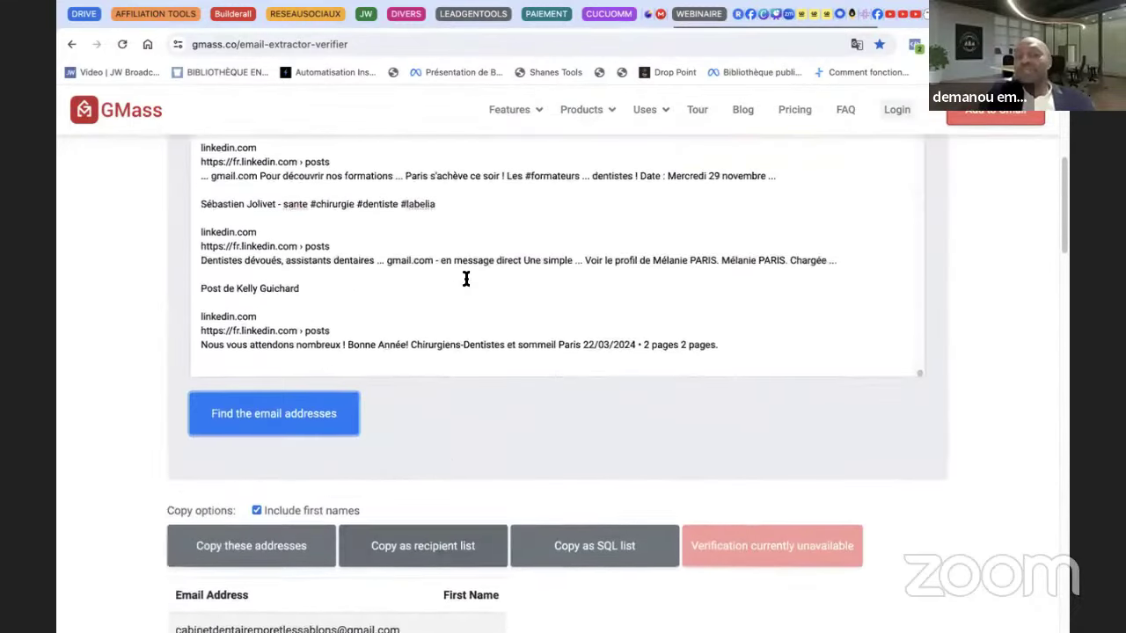
{"action": "scroll", "coordinate": [466, 278], "scroll_direction": "down", "scroll_amount": 5}
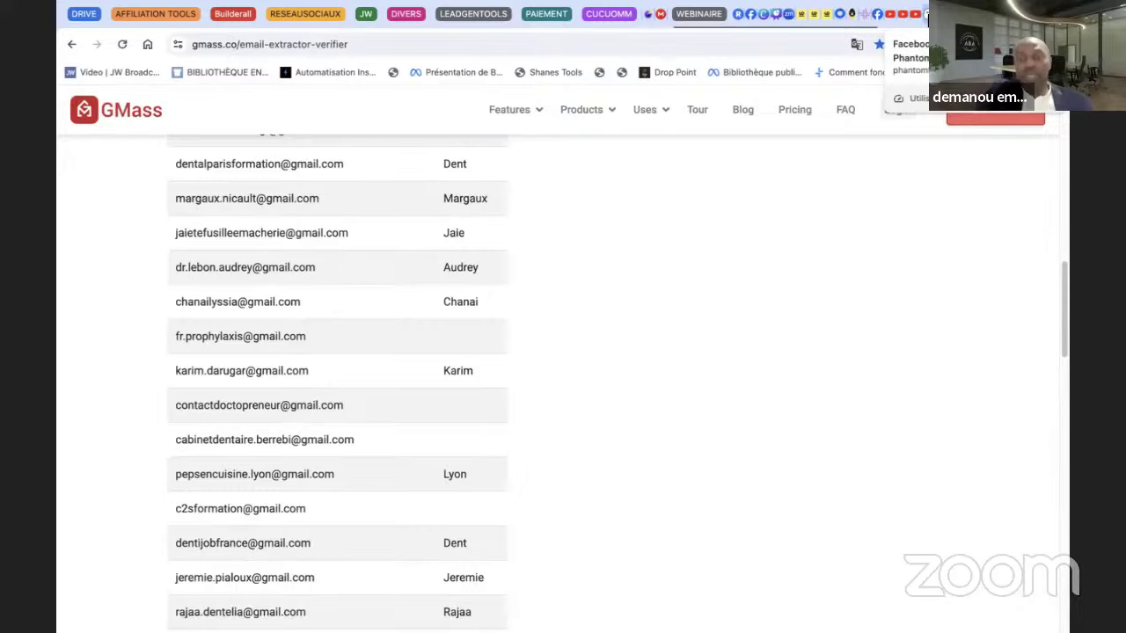
- Check the Facebook Group Members Export in PhantomBuster, then return to the start of the GMass email address list
{"action": "left_click", "coordinate": [926, 16]}
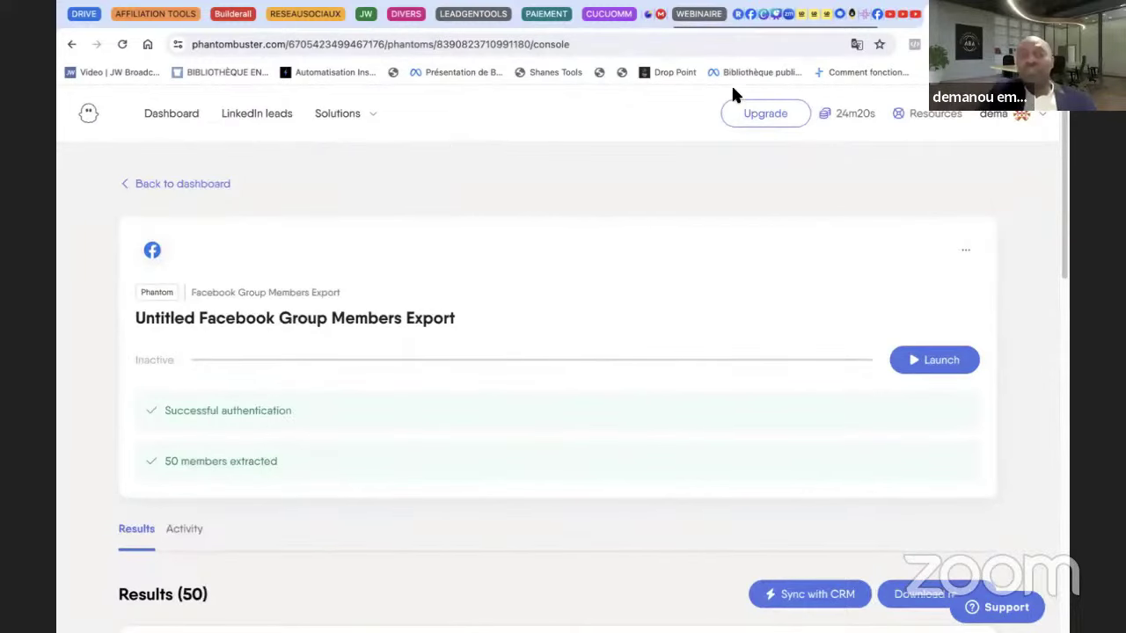
{"action": "key", "text": "ctrl+Tab"}
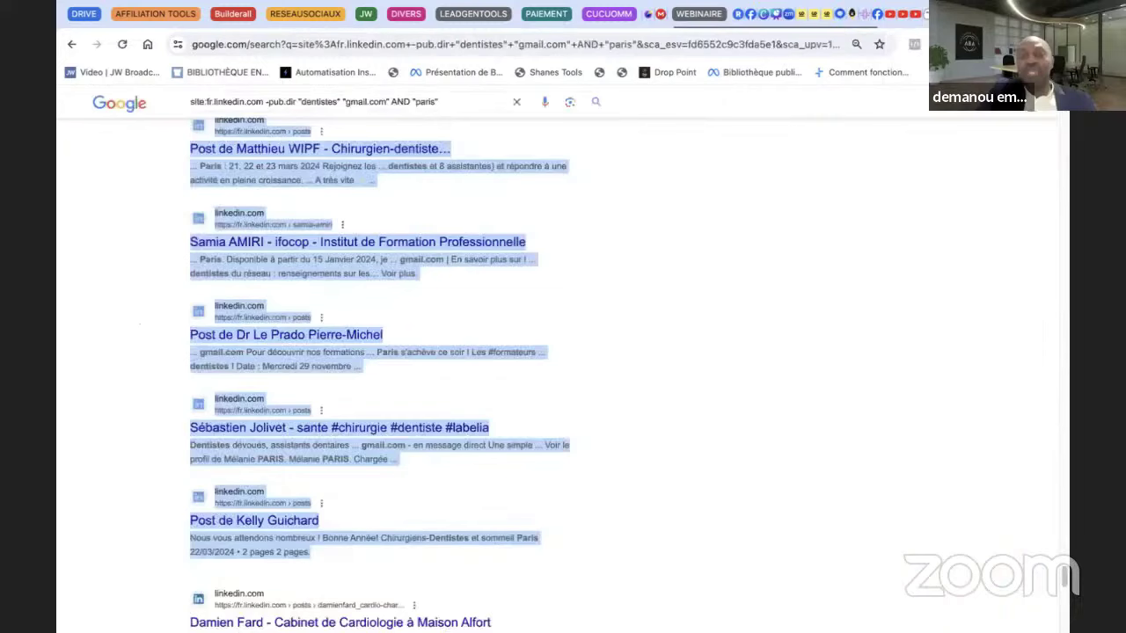
{"action": "key", "text": "ctrl+Tab"}
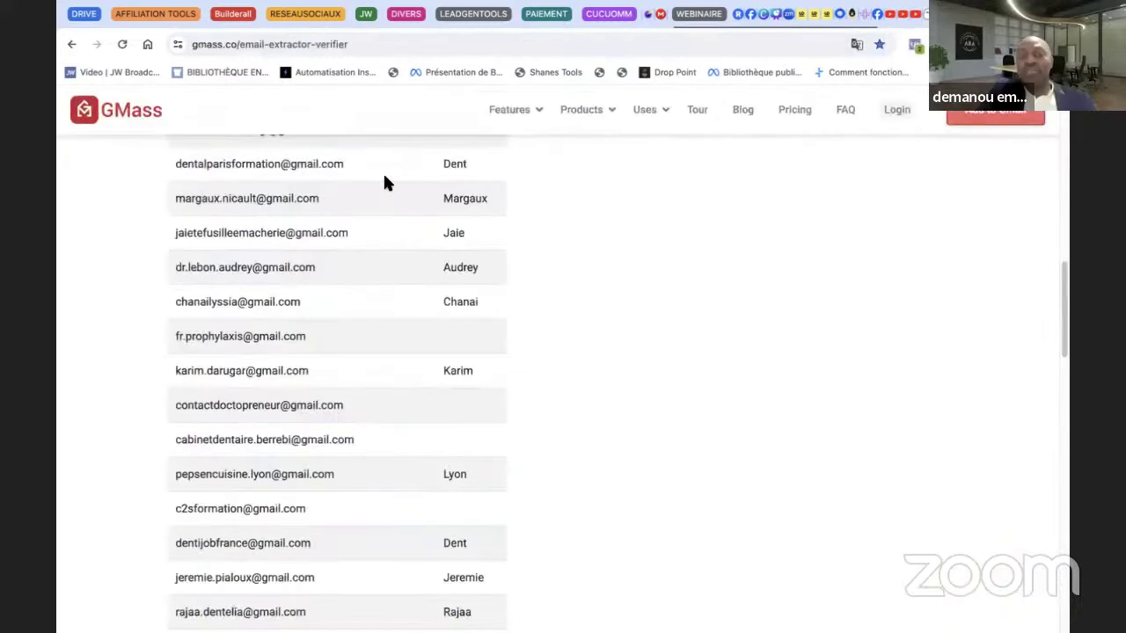
{"action": "scroll", "coordinate": [250, 206], "scroll_direction": "up", "scroll_amount": 2}
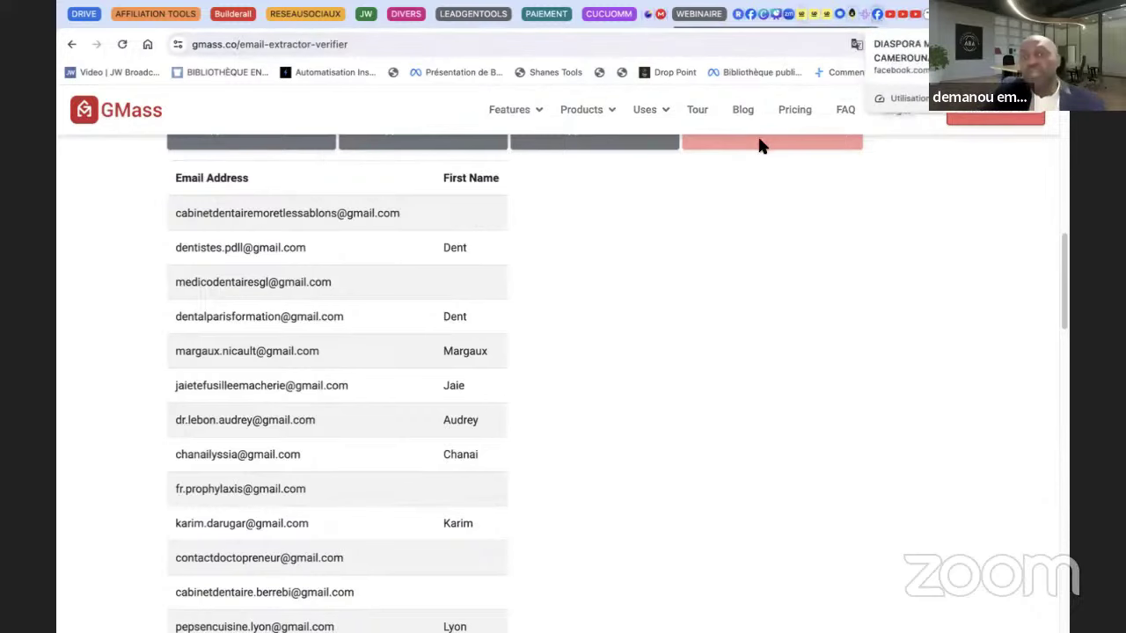
- Switch to the members page of the DIASPORA MONDIAL DES CAMEROUNAIS Facebook group
{"action": "left_click", "coordinate": [871, 14]}
{"action": "scroll", "coordinate": [767, 148], "scroll_direction": "up", "scroll_amount": 3}
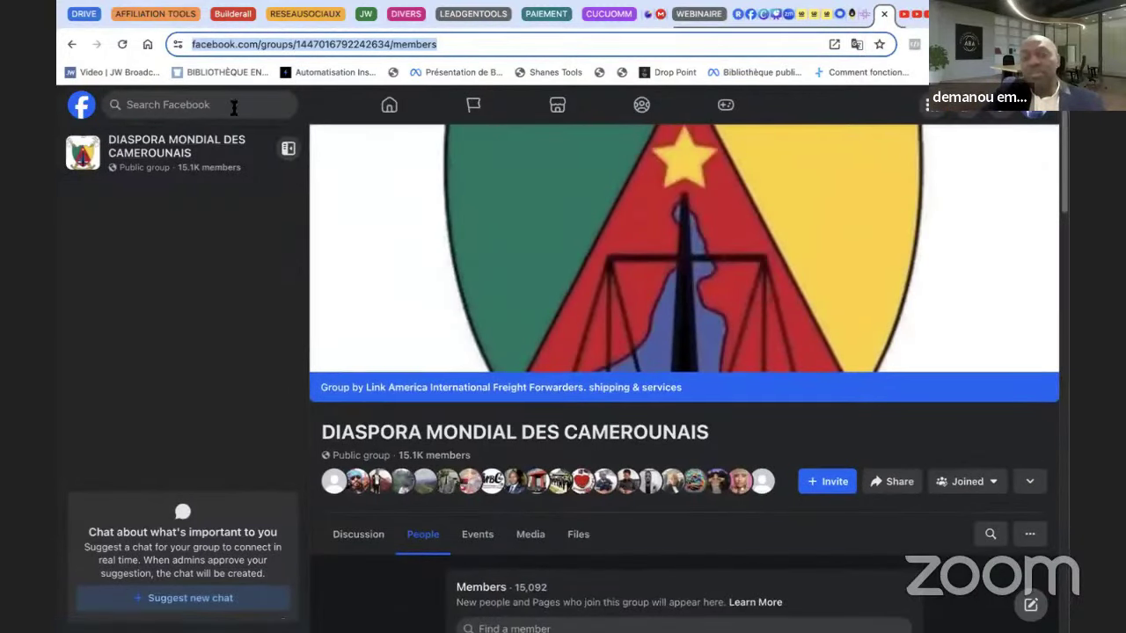
- Open the Marthe Carine public Facebook page and look over its intro, contact details and posts
{"action": "left_click", "coordinate": [473, 105]}
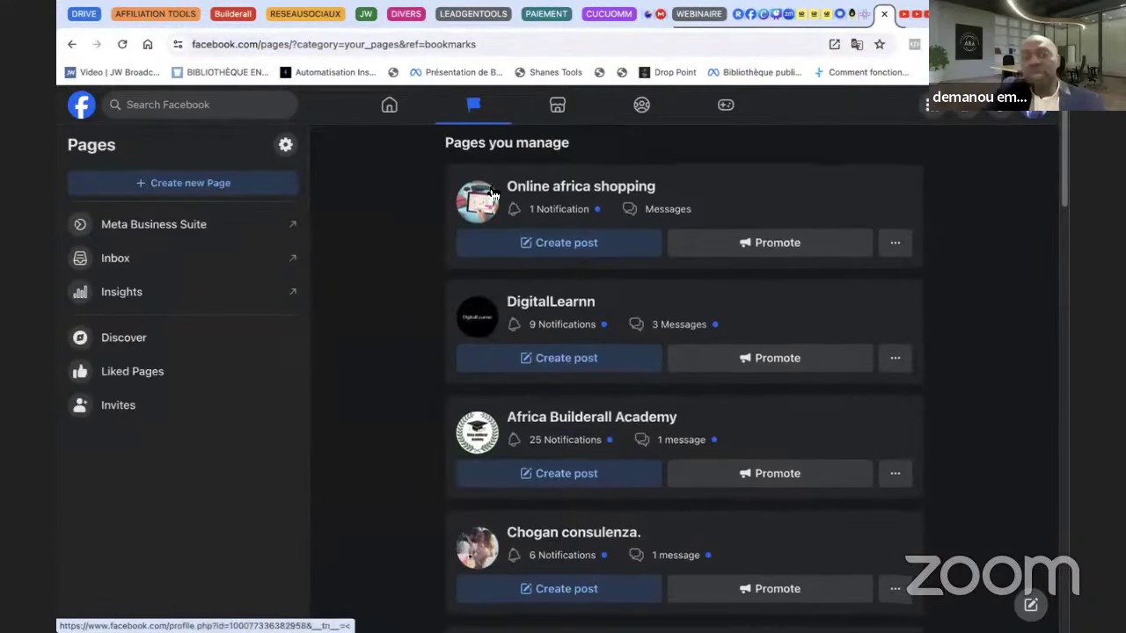
{"action": "scroll", "coordinate": [528, 182], "scroll_direction": "down", "scroll_amount": 2}
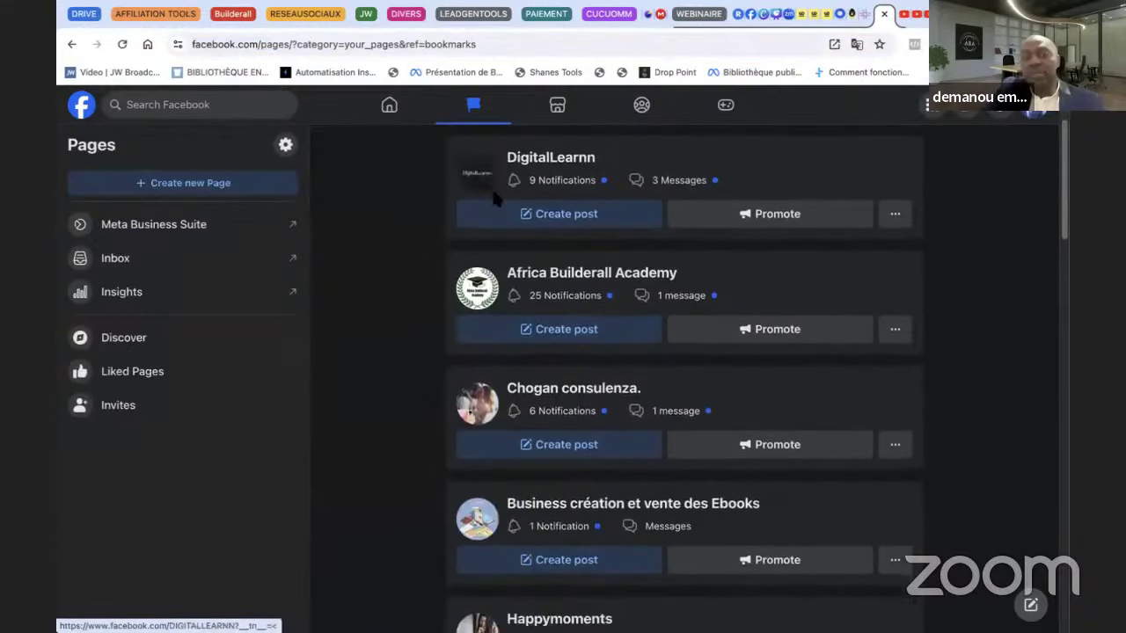
{"action": "left_click", "coordinate": [199, 112]}
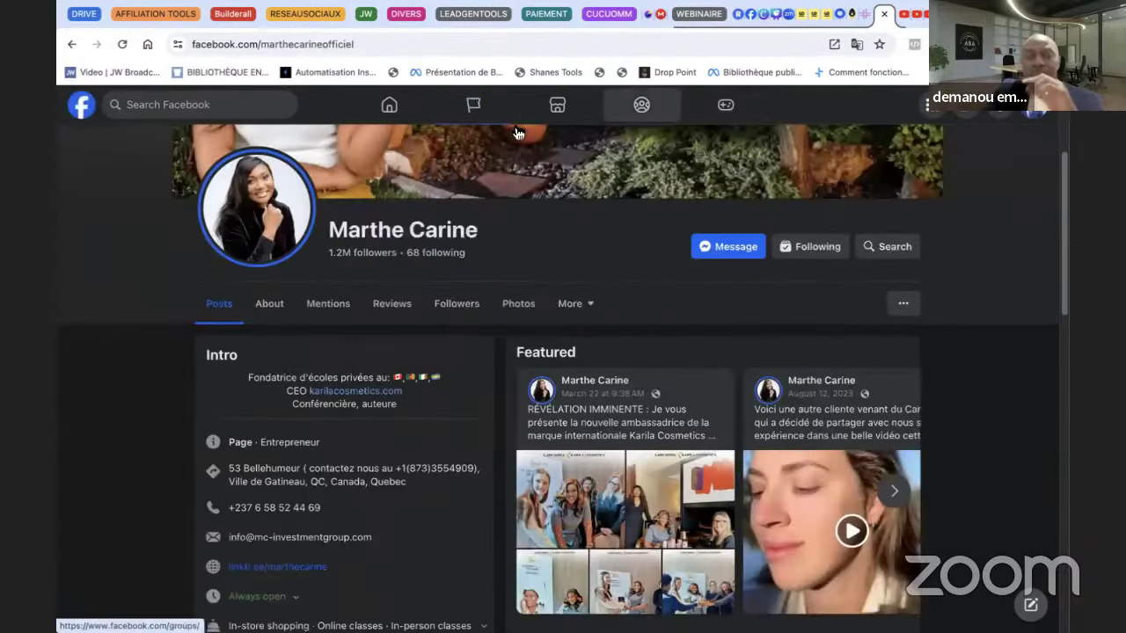
{"action": "scroll", "coordinate": [455, 104], "scroll_direction": "down", "scroll_amount": 5}
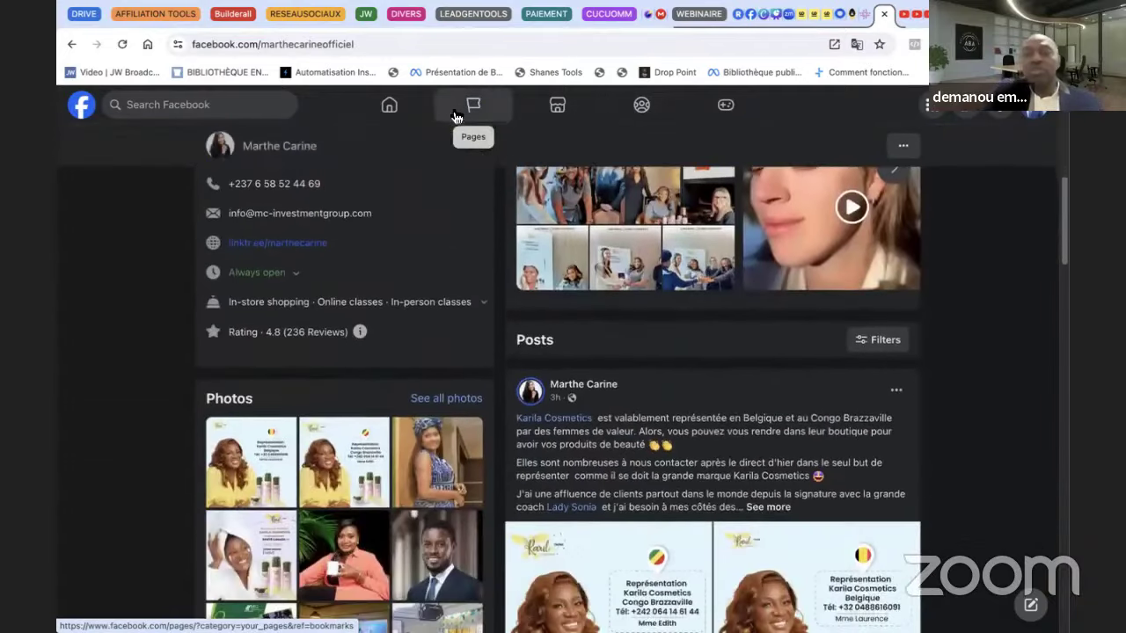
{"action": "scroll", "coordinate": [396, 141], "scroll_direction": "up", "scroll_amount": 4}
{"action": "scroll", "coordinate": [330, 177], "scroll_direction": "down", "scroll_amount": 1}
{"action": "scroll", "coordinate": [367, 171], "scroll_direction": "down", "scroll_amount": 5}
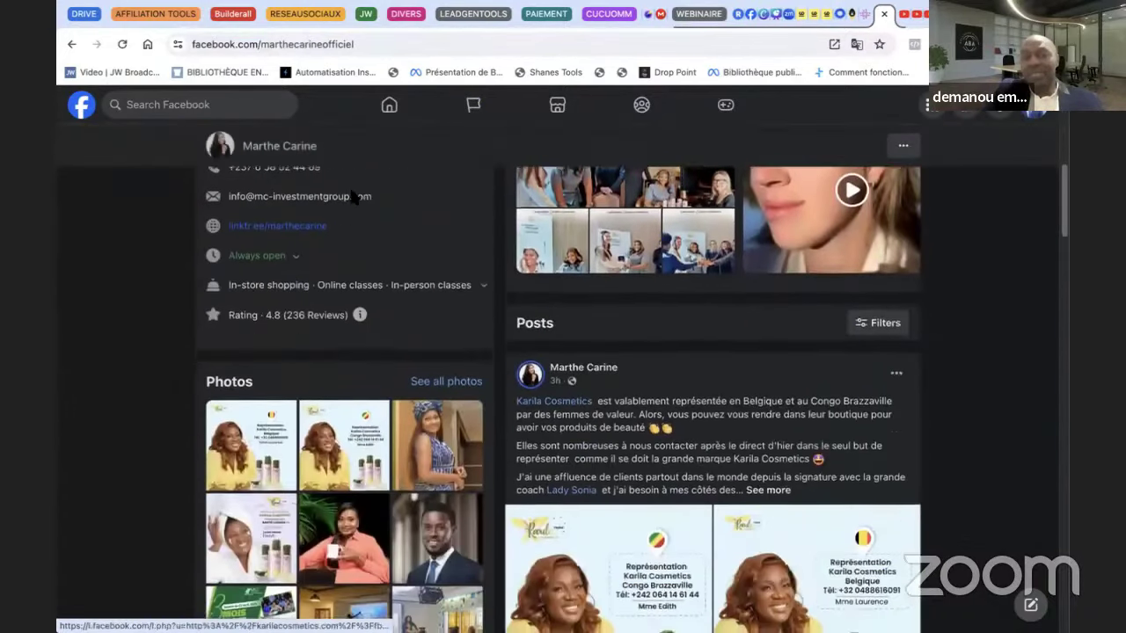
{"action": "scroll", "coordinate": [352, 189], "scroll_direction": "up", "scroll_amount": 7}
{"action": "scroll", "coordinate": [348, 194], "scroll_direction": "up", "scroll_amount": 1}
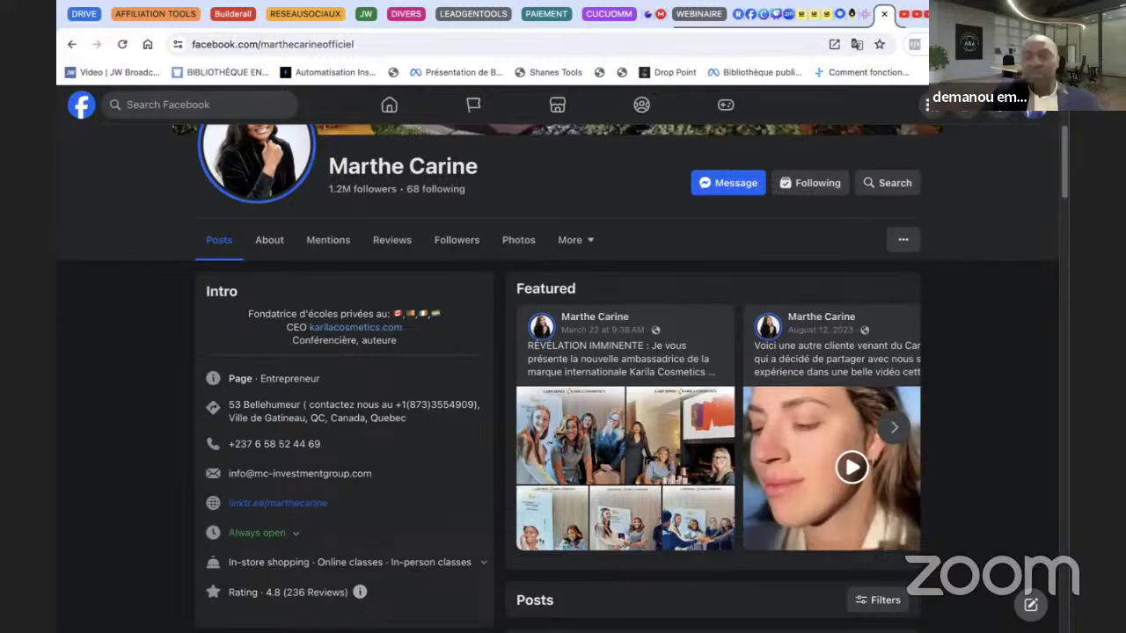
- Ask the AI assistant overlay on this page "peux-tu nous faire l'audit de cette page facebook?" and review its answer from the beginning
{"action": "key", "text": "super+j"}
{"action": "left_click", "coordinate": [659, 377]}
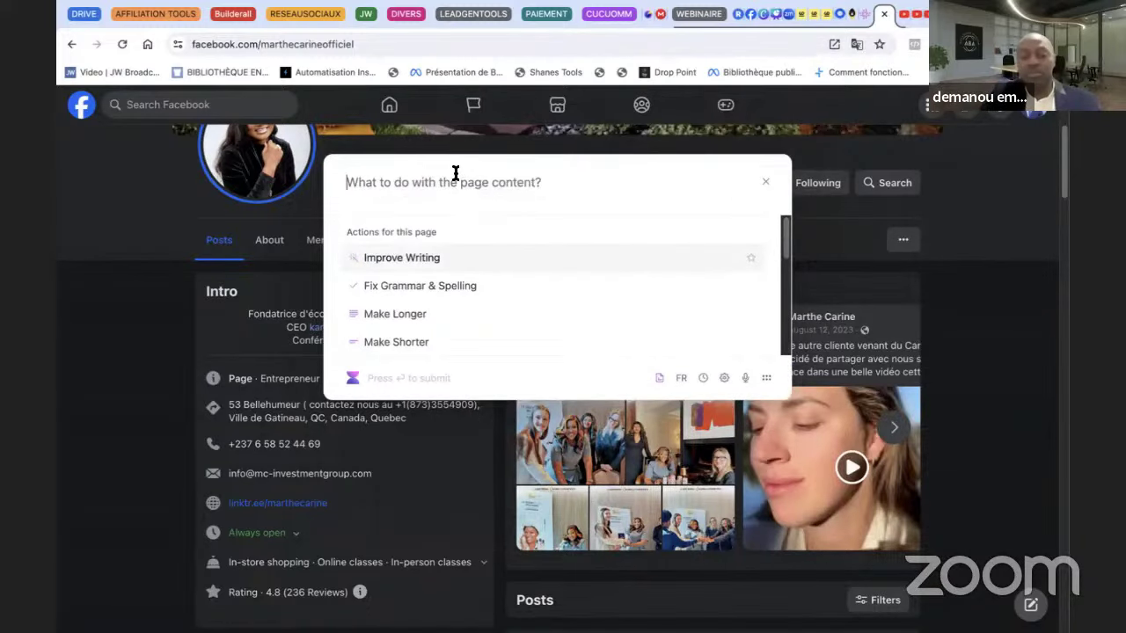
{"action": "type", "text": "peux-tu nous fair"}
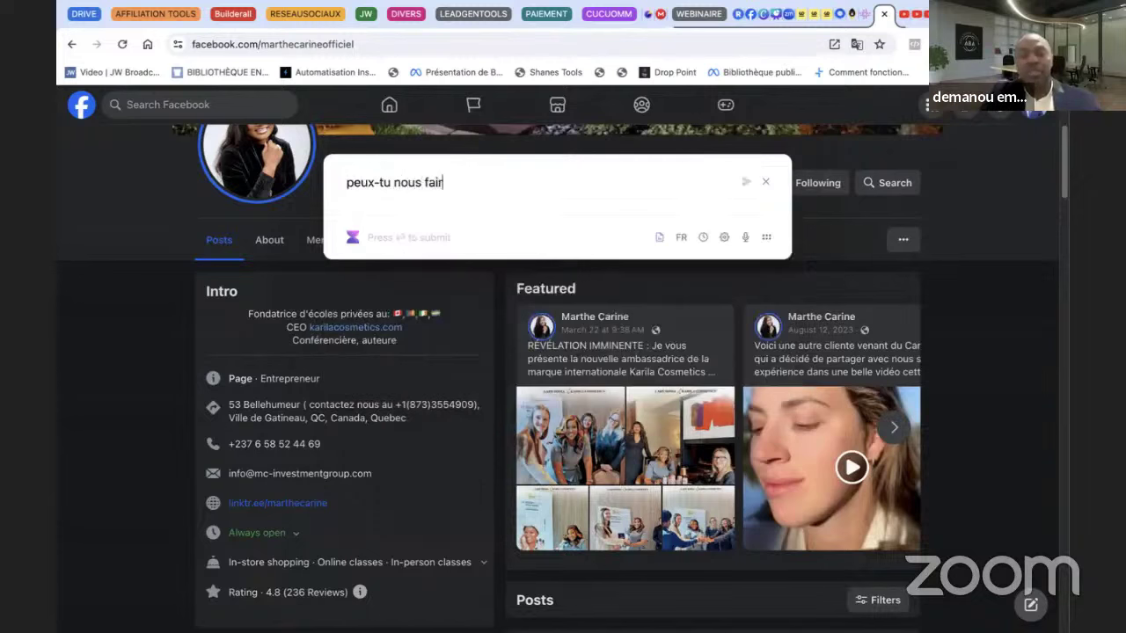
{"action": "type", "text": "e l'autdit de c"}
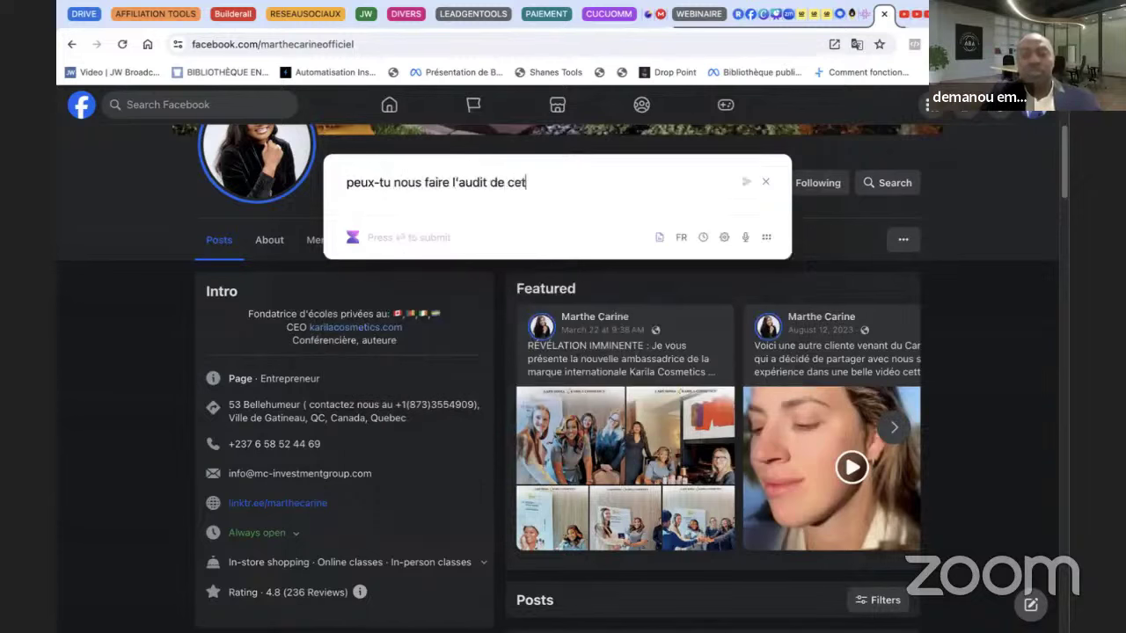
{"action": "type", "text": "ette page faceboo"}
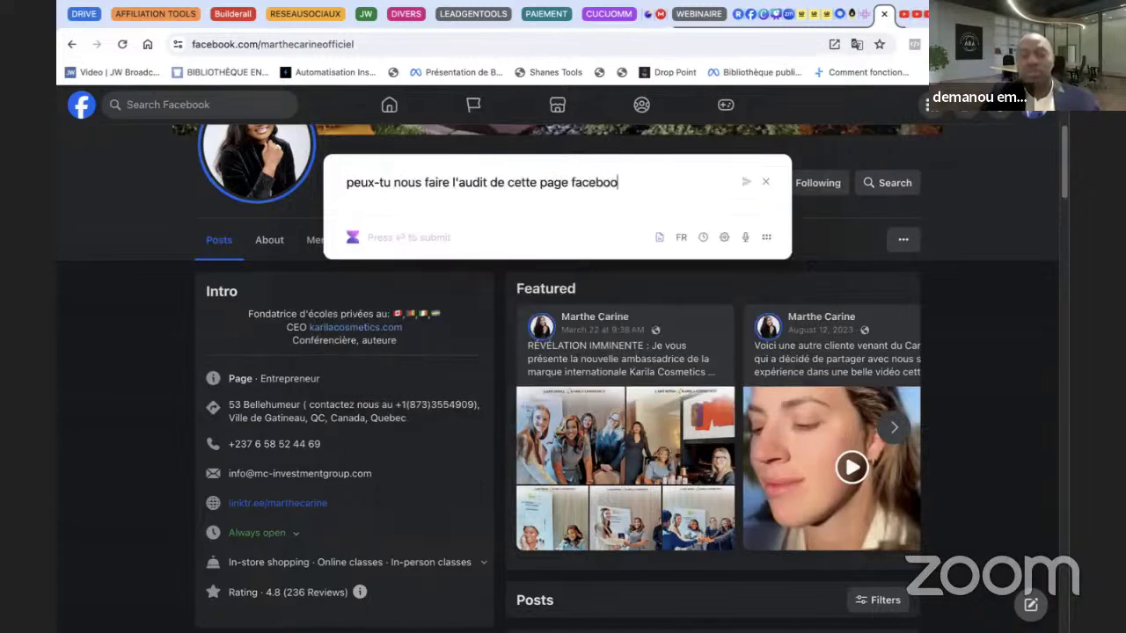
{"action": "type", "text": "k?"}
{"action": "key", "text": "Return"}
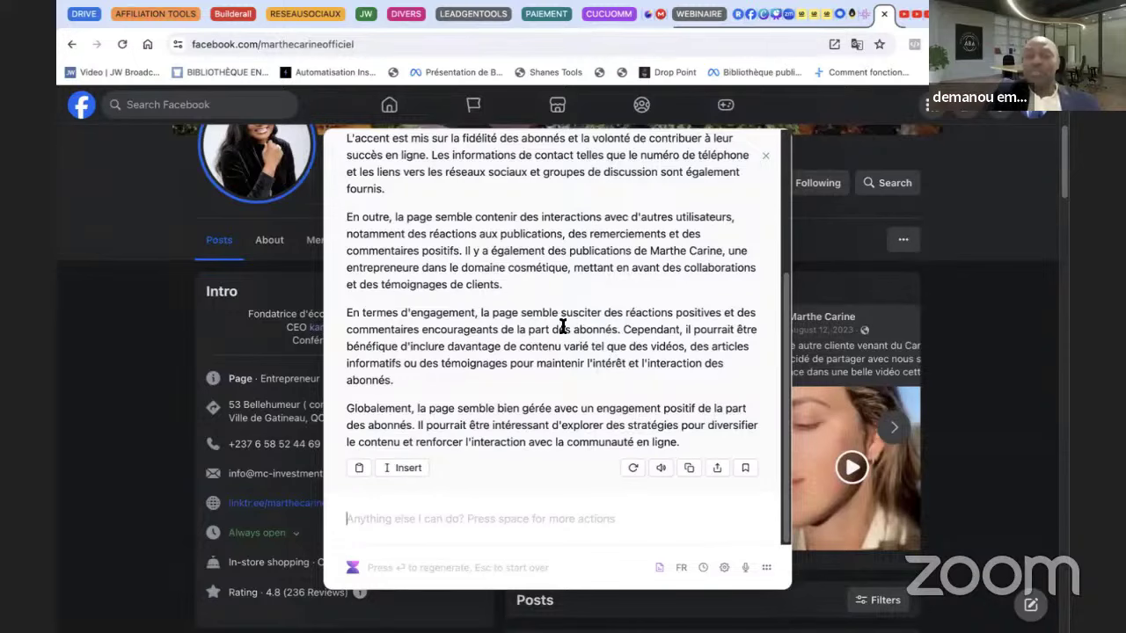
{"action": "scroll", "coordinate": [563, 326], "scroll_direction": "up", "scroll_amount": 5}
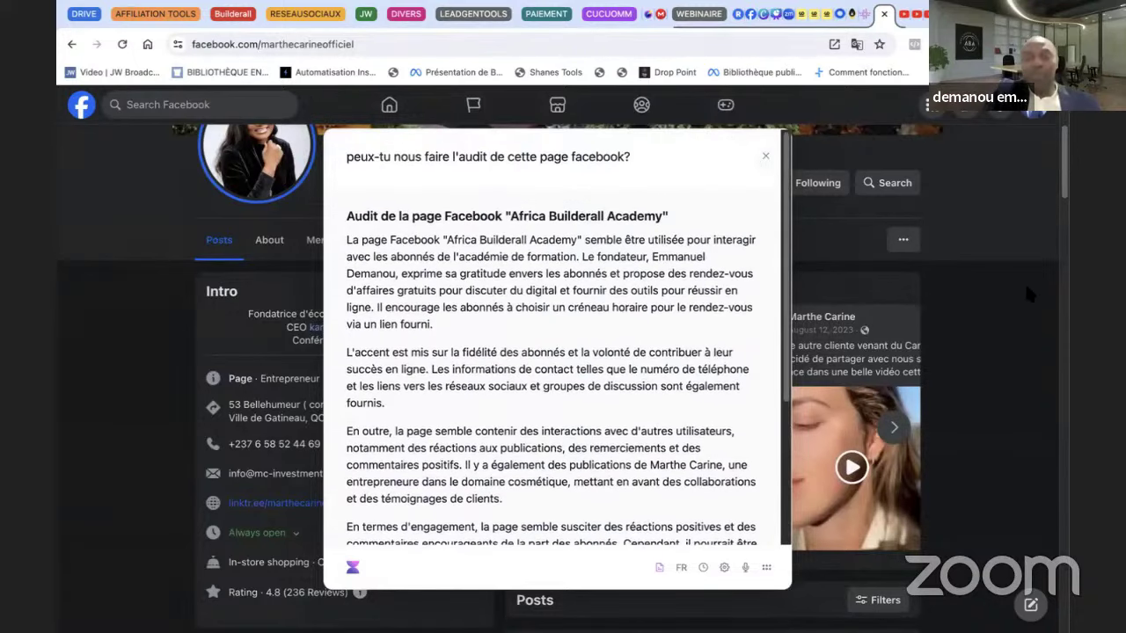
- Copy the Facebook page's address, switch to AI Staffs and start a chat with the Social Media Expert
{"action": "left_click", "coordinate": [333, 47]}
{"action": "key", "text": "super+c"}
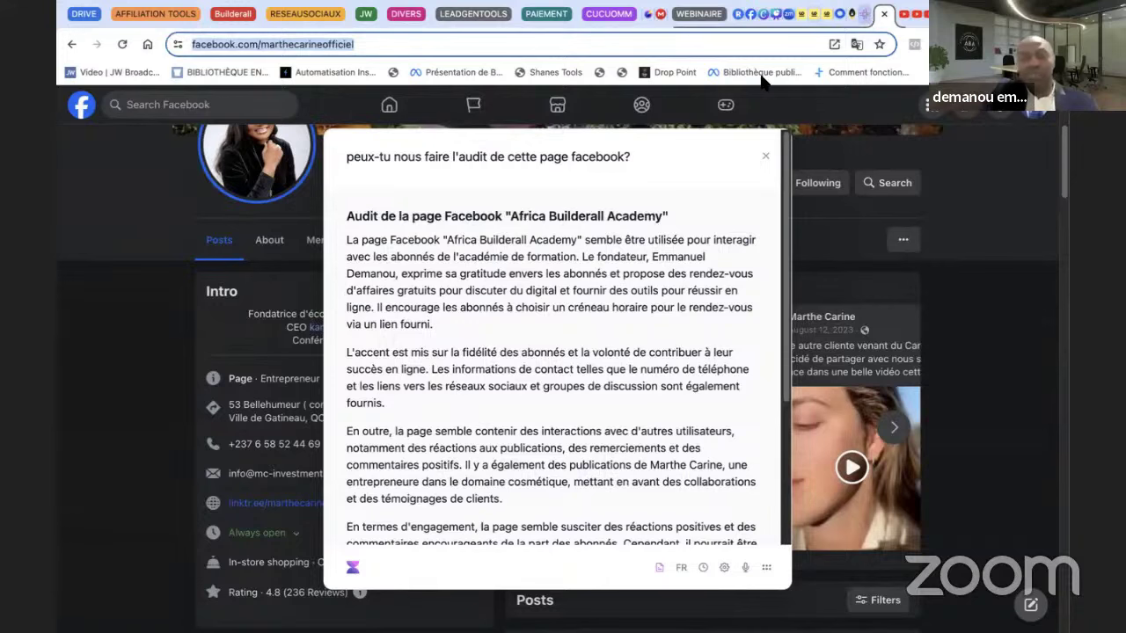
{"action": "key", "text": "ctrl+shift+Tab"}
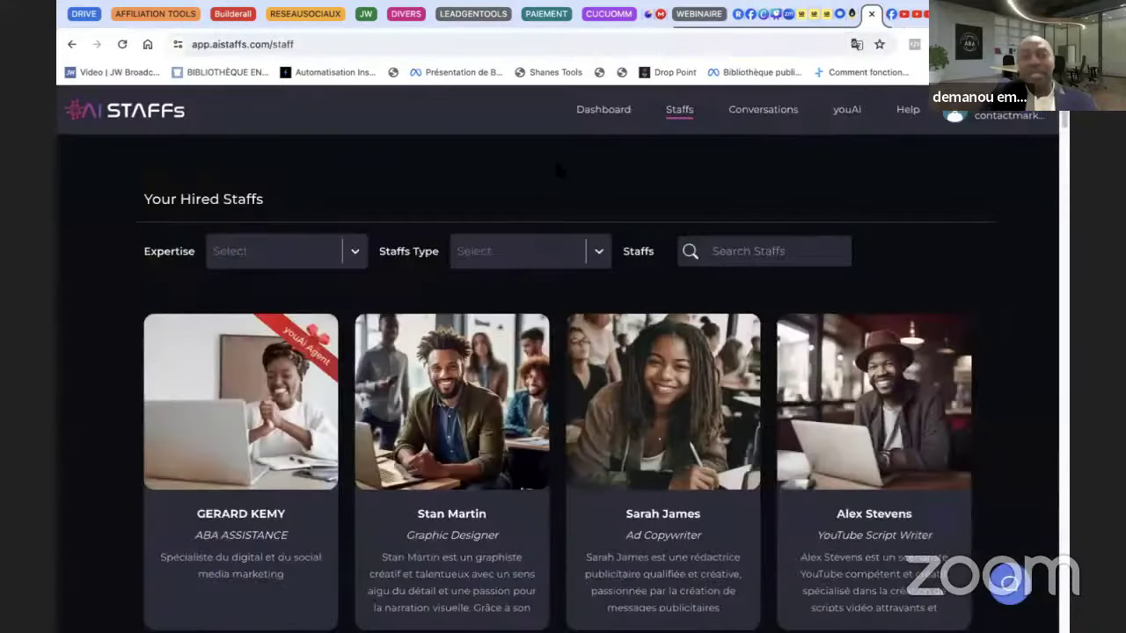
{"action": "scroll", "coordinate": [493, 422], "scroll_direction": "down", "scroll_amount": 1}
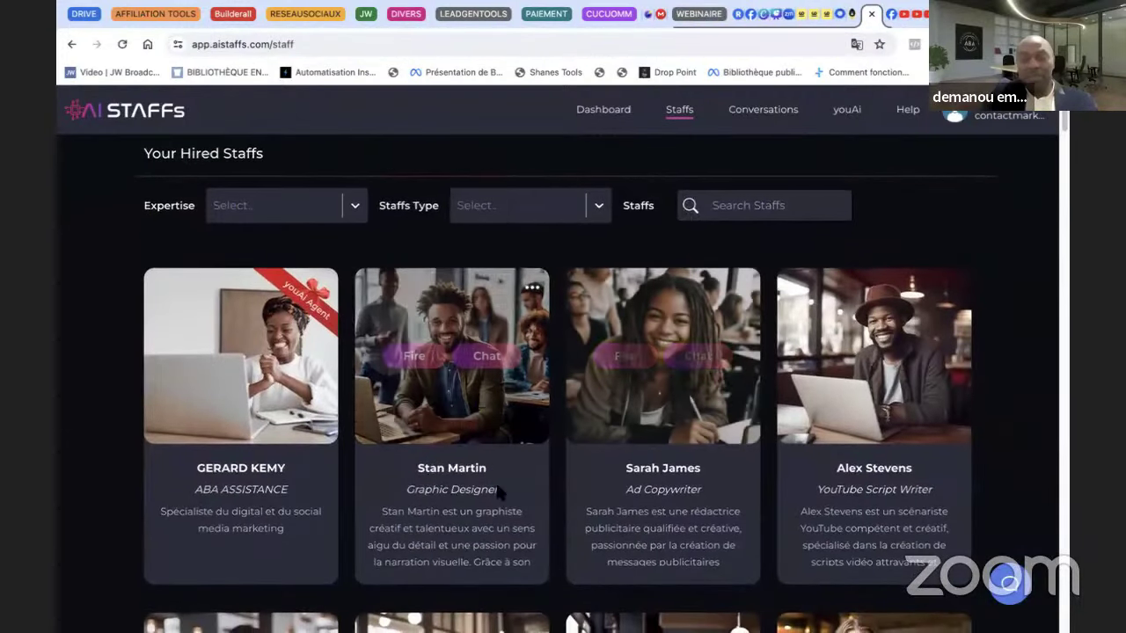
{"action": "scroll", "coordinate": [499, 491], "scroll_direction": "down", "scroll_amount": 4}
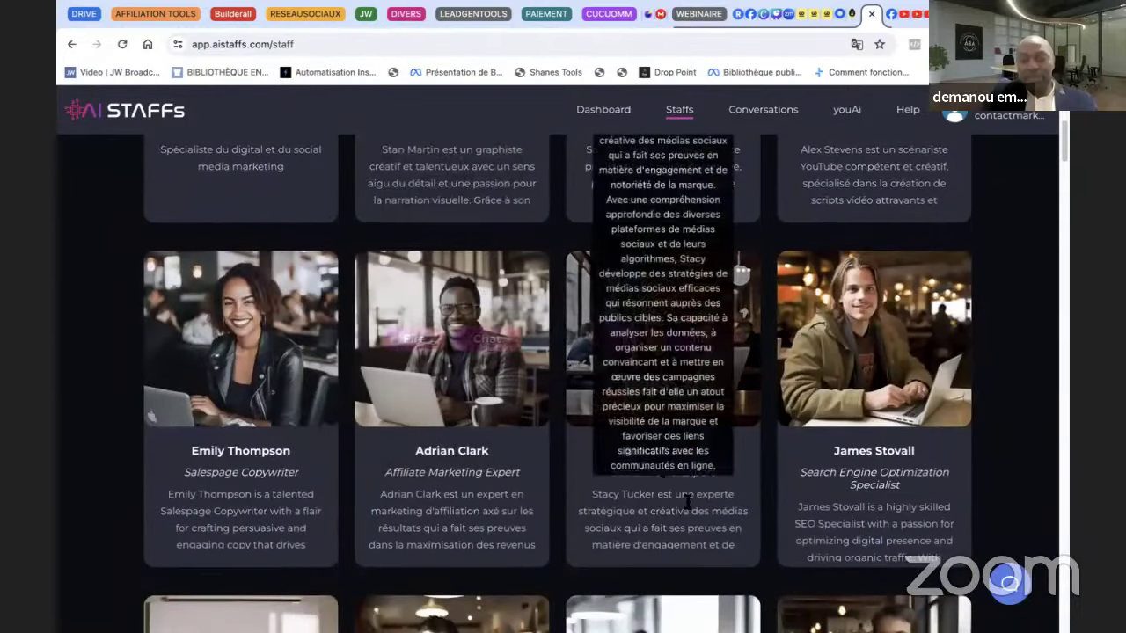
{"action": "left_click", "coordinate": [691, 340]}
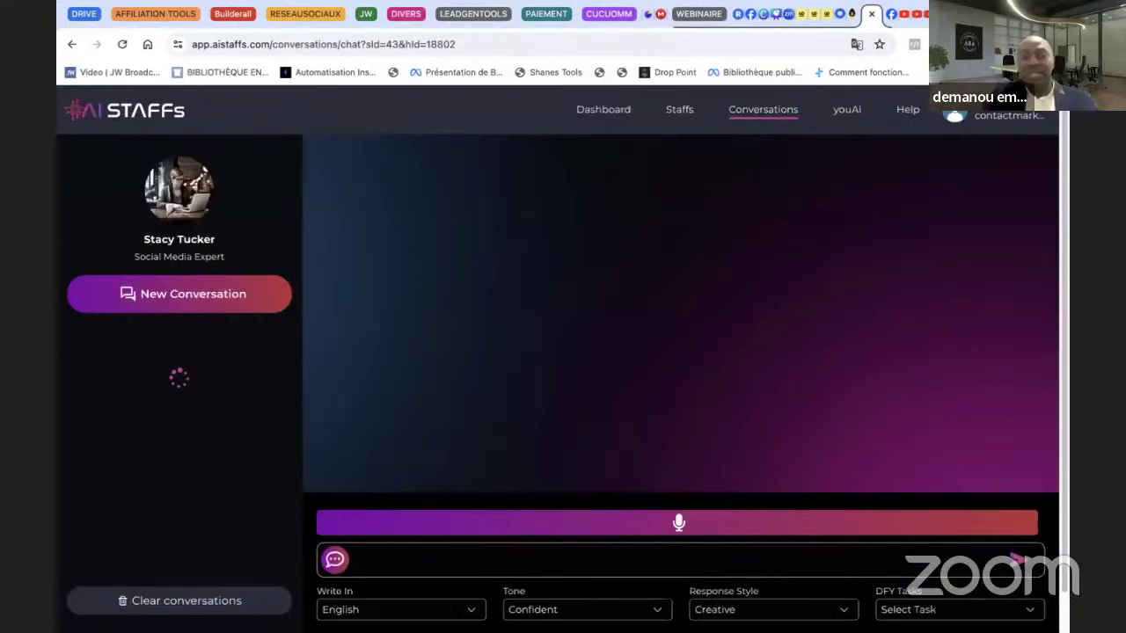
- Set the chat's writing language to Français and its tone to Emotional
{"action": "left_click", "coordinate": [439, 609]}
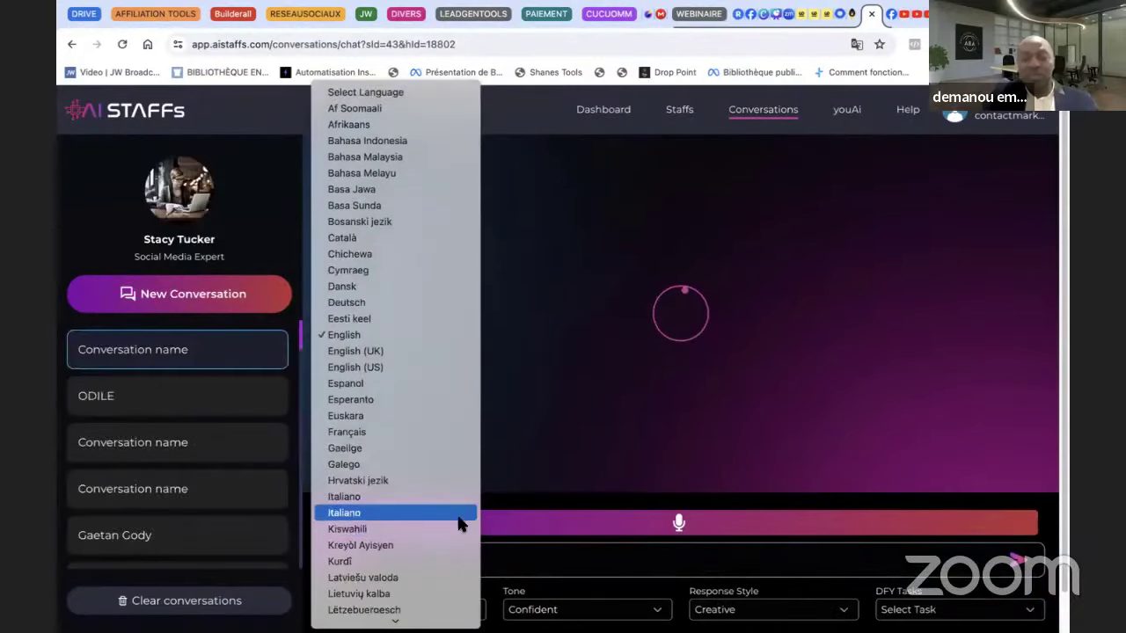
{"action": "scroll", "coordinate": [416, 391], "scroll_direction": "down", "scroll_amount": 10}
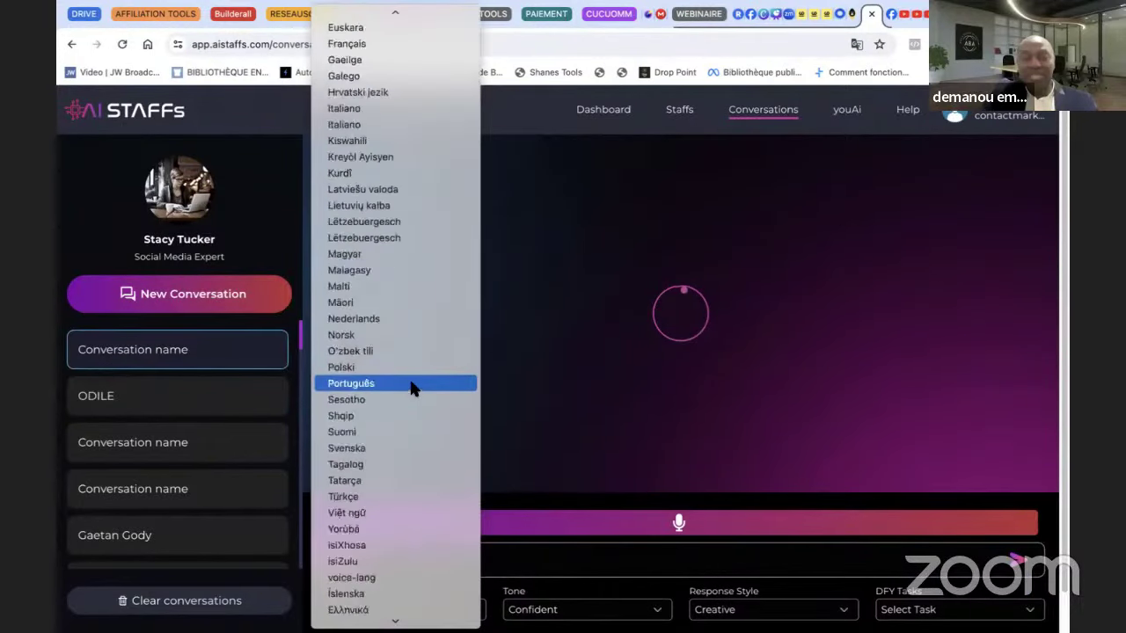
{"action": "scroll", "coordinate": [415, 393], "scroll_direction": "up", "scroll_amount": 10}
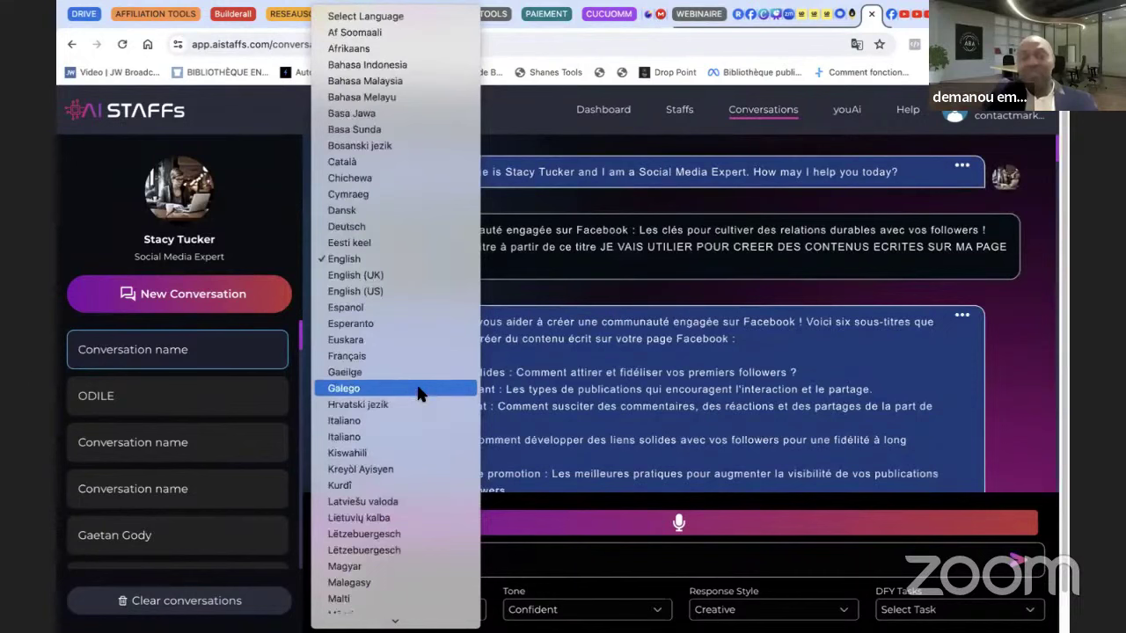
{"action": "left_click", "coordinate": [508, 490]}
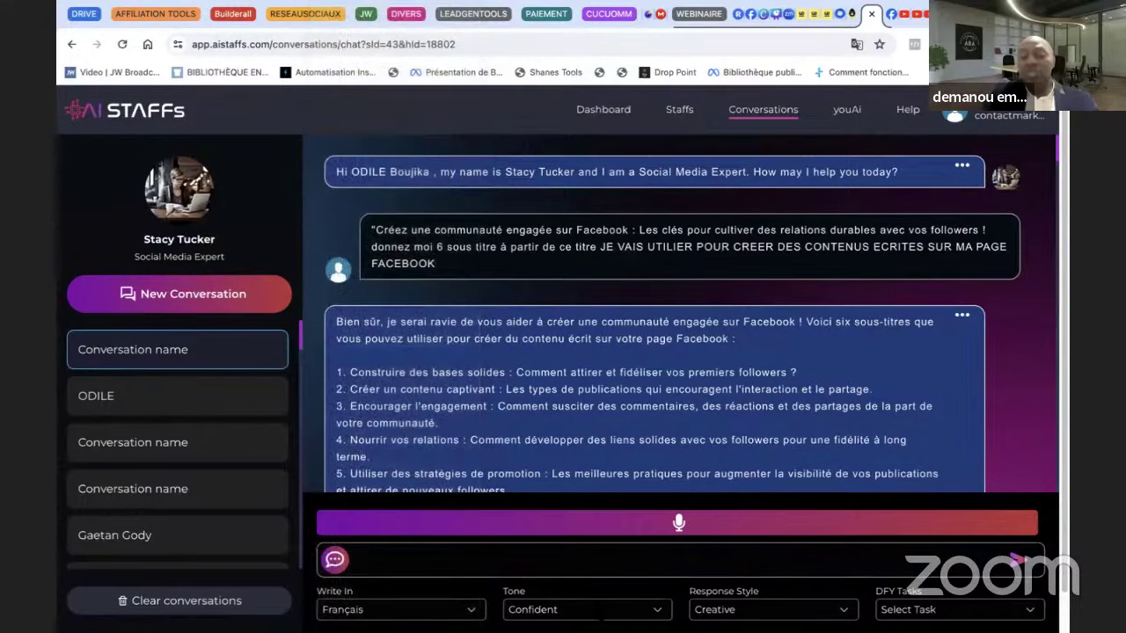
{"action": "left_click", "coordinate": [601, 613]}
{"action": "scroll", "coordinate": [581, 576], "scroll_direction": "down", "scroll_amount": 3}
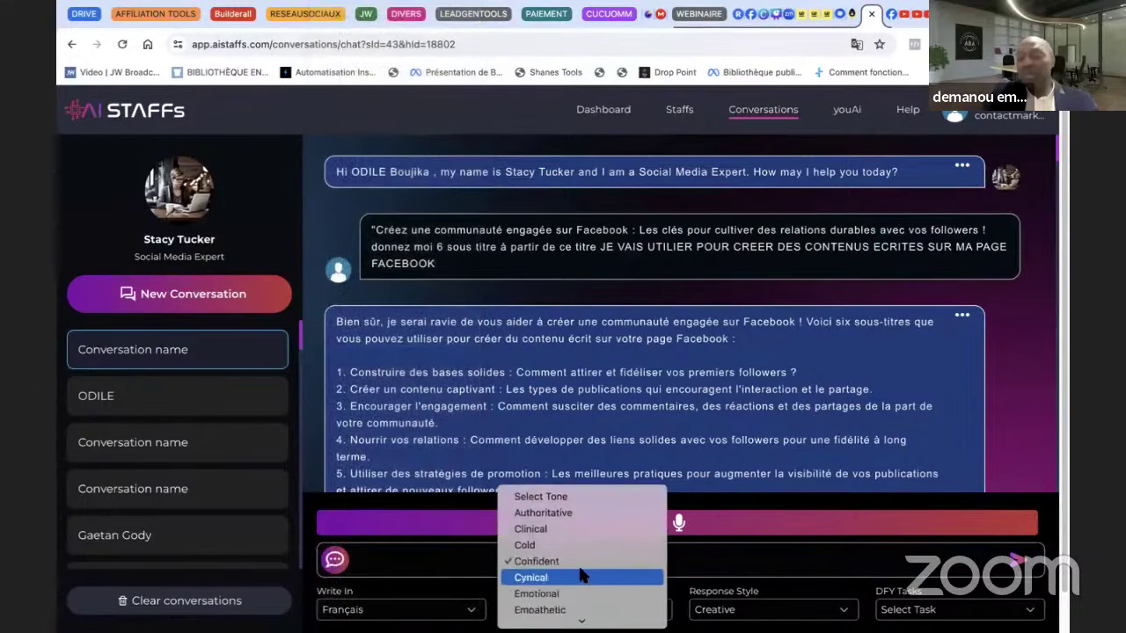
{"action": "scroll", "coordinate": [580, 577], "scroll_direction": "down", "scroll_amount": 1}
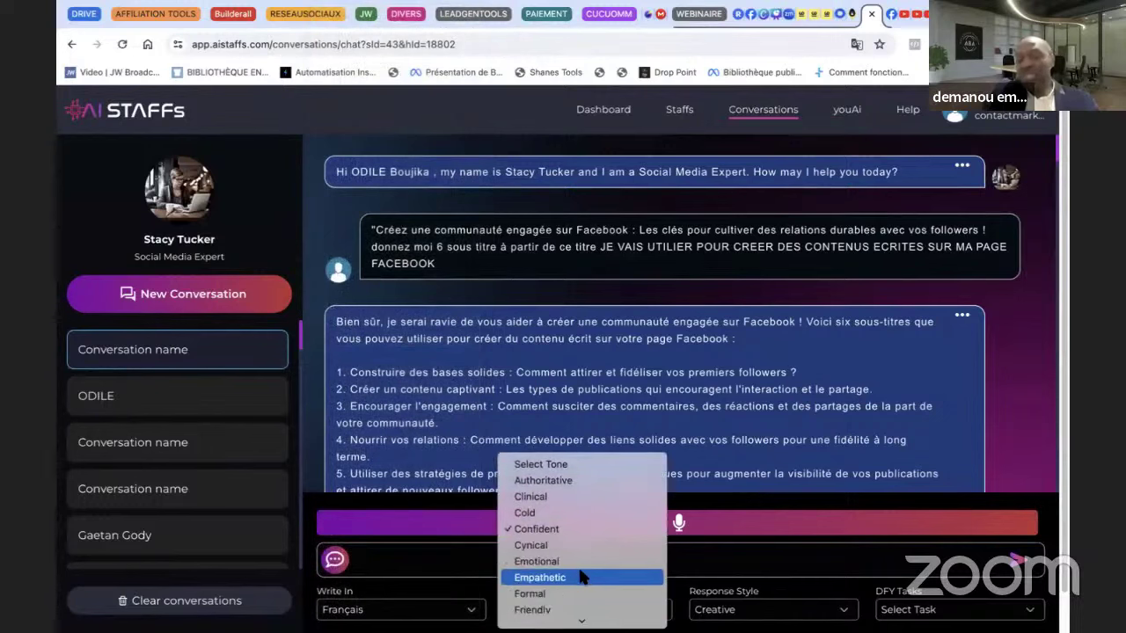
{"action": "left_click", "coordinate": [581, 562]}
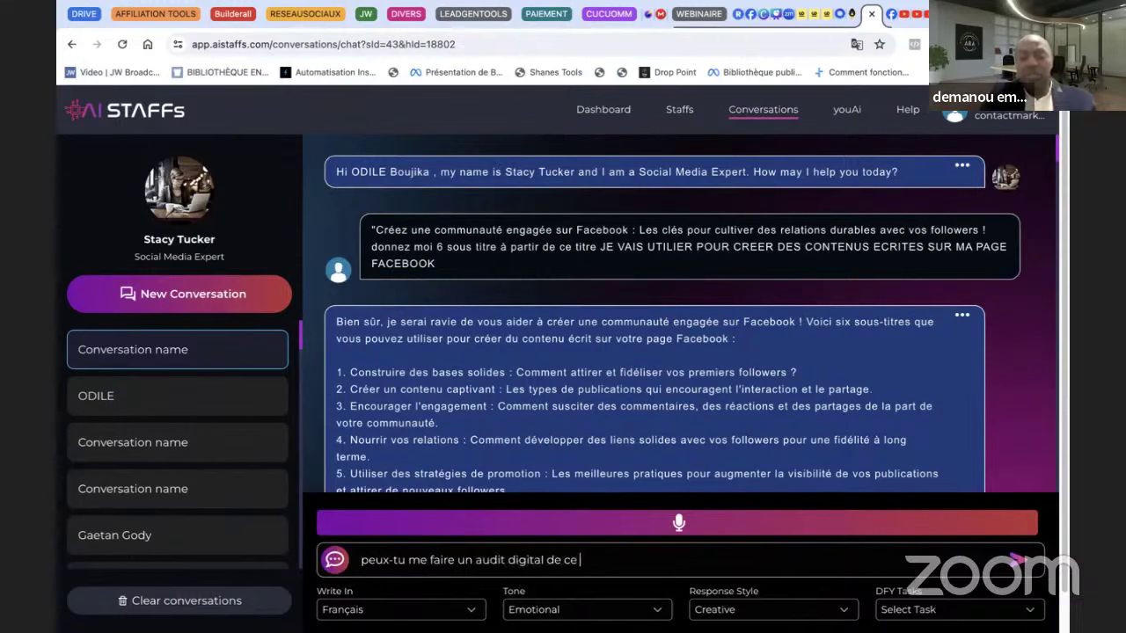
- Send the prompt "peux-tu me faire un audit digital de cette page :" followed by the copied Facebook page address
{"action": "type", "text": ":"}
{"action": "key", "text": "super+v"}
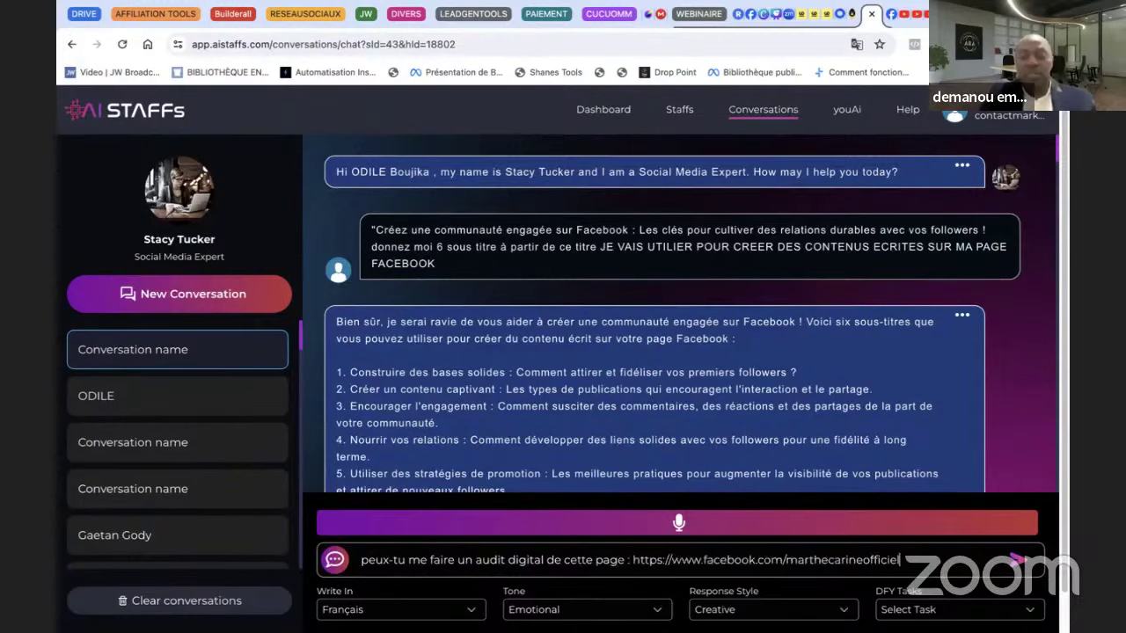
{"action": "key", "text": "shift+Return"}
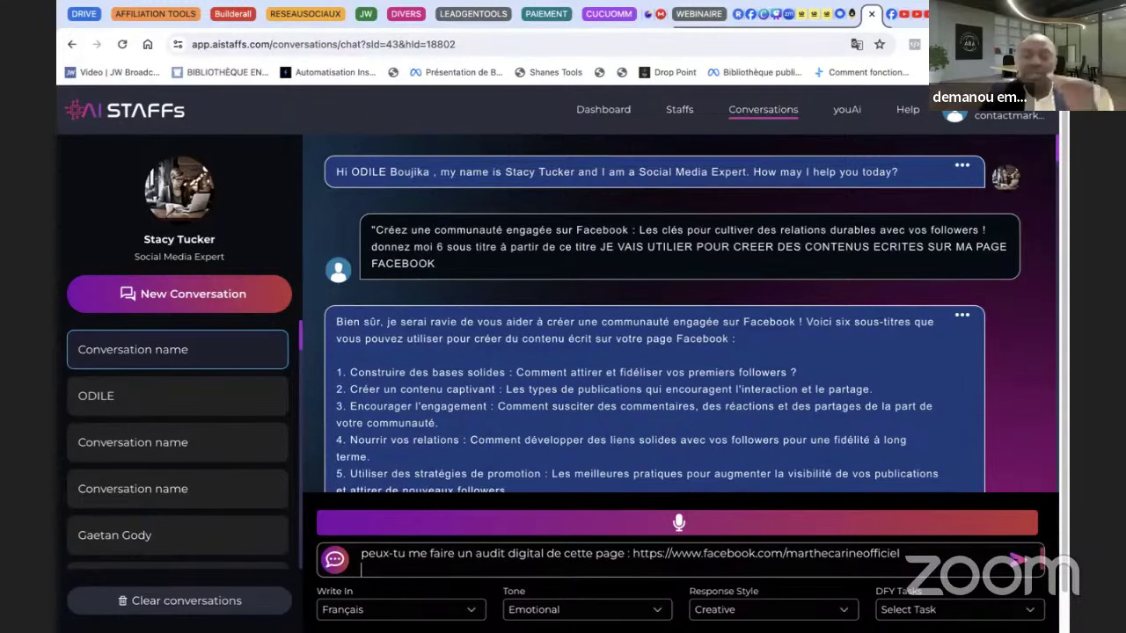
{"action": "left_click", "coordinate": [1031, 566]}
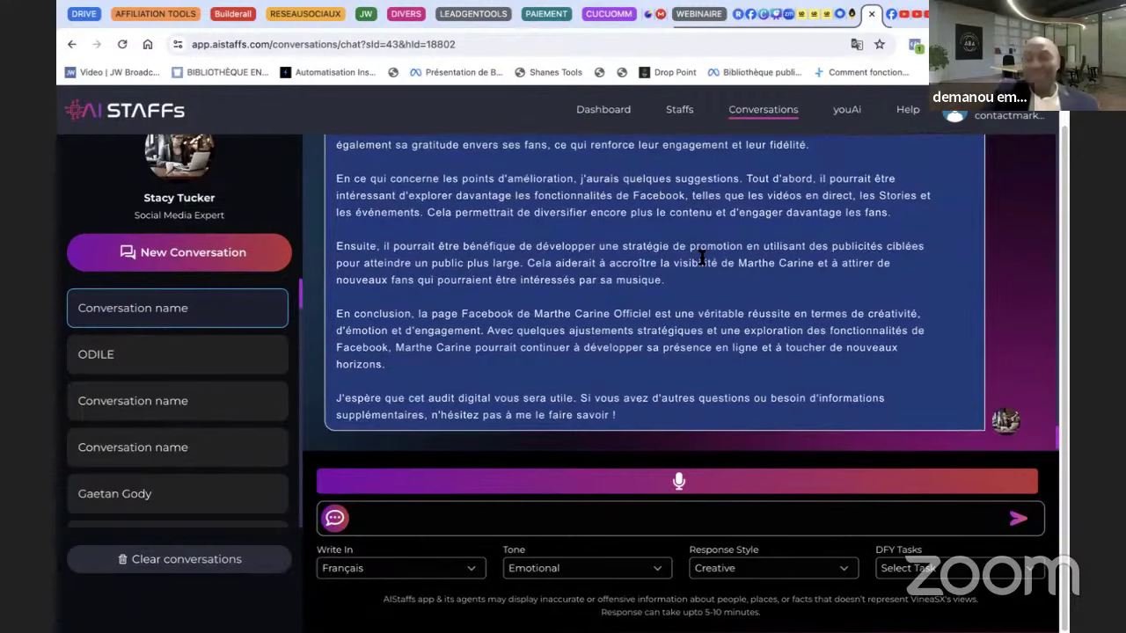
- Read through the generated digital audit and show the copy and export options of that response
{"action": "scroll", "coordinate": [702, 258], "scroll_direction": "up", "scroll_amount": 4}
{"action": "scroll", "coordinate": [701, 261], "scroll_direction": "down", "scroll_amount": 3}
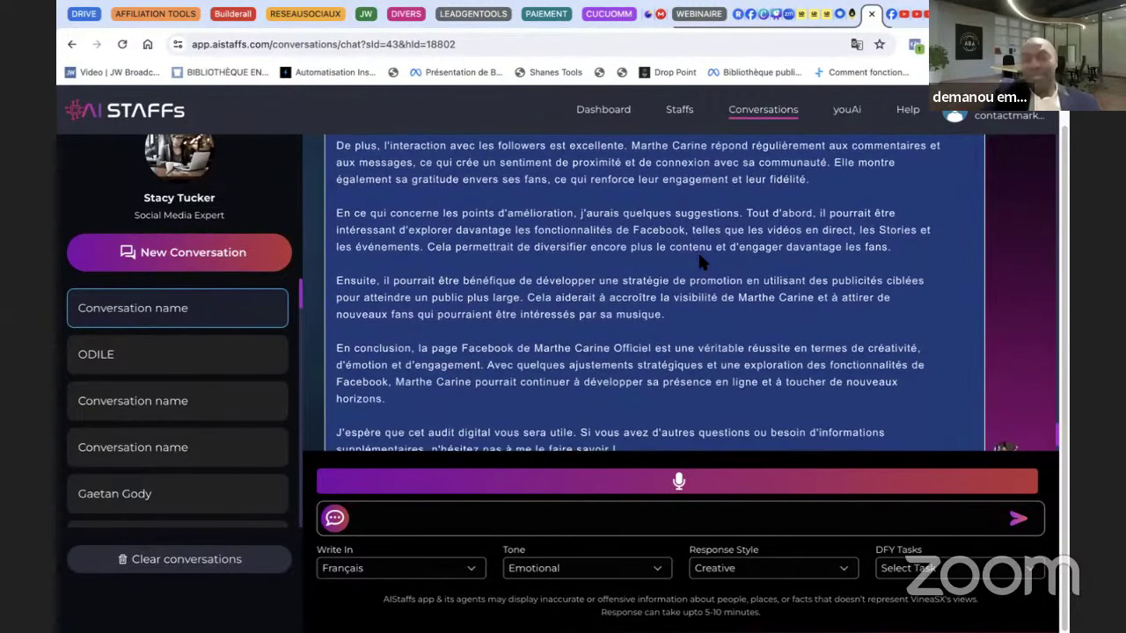
{"action": "scroll", "coordinate": [701, 261], "scroll_direction": "down", "scroll_amount": 2}
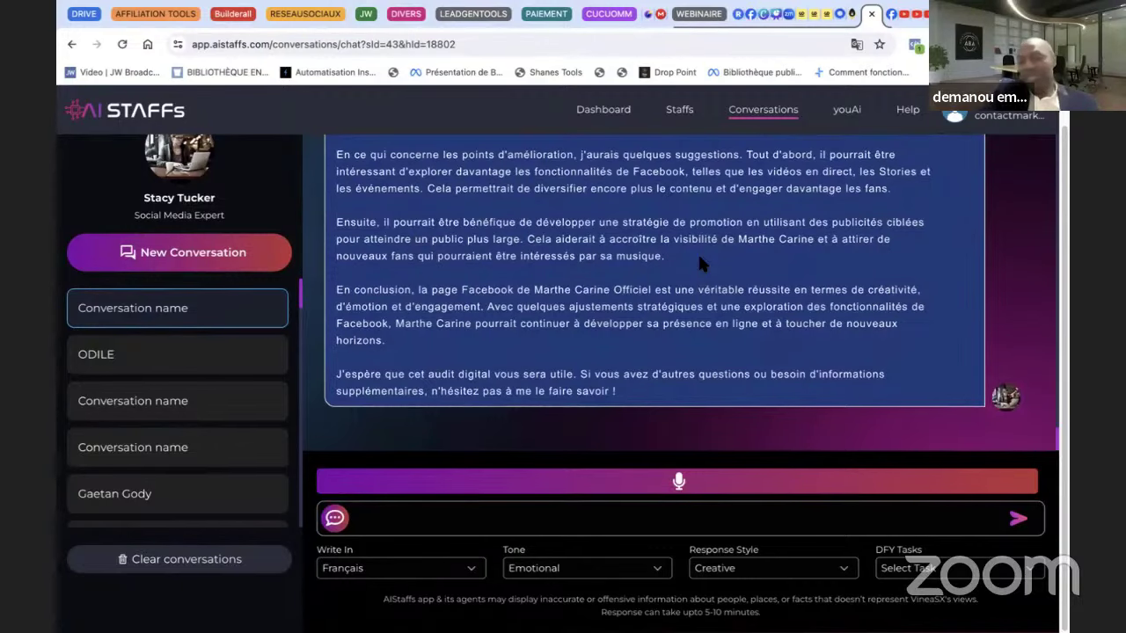
{"action": "scroll", "coordinate": [700, 260], "scroll_direction": "up", "scroll_amount": 3}
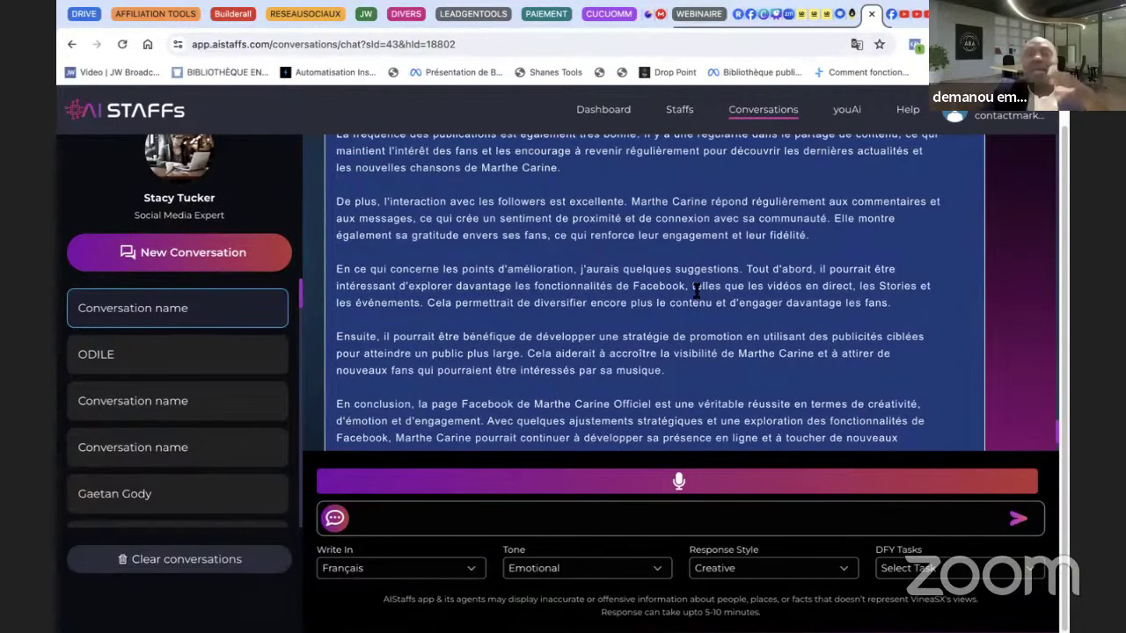
{"action": "scroll", "coordinate": [697, 291], "scroll_direction": "down", "scroll_amount": 3}
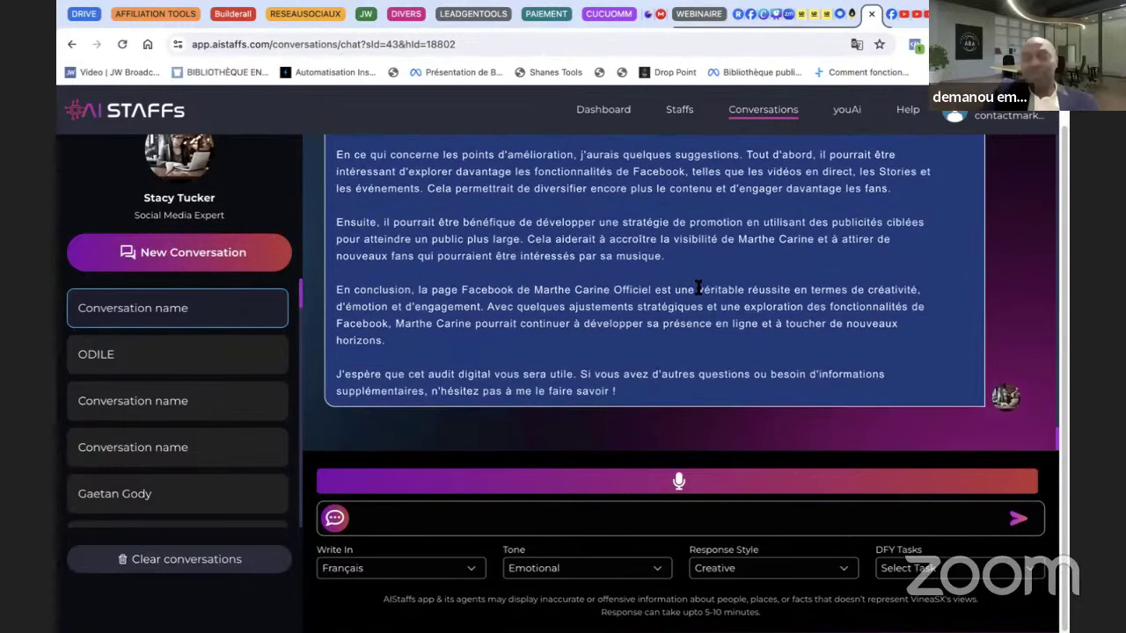
{"action": "scroll", "coordinate": [701, 292], "scroll_direction": "up", "scroll_amount": 1}
{"action": "scroll", "coordinate": [686, 260], "scroll_direction": "up", "scroll_amount": 10}
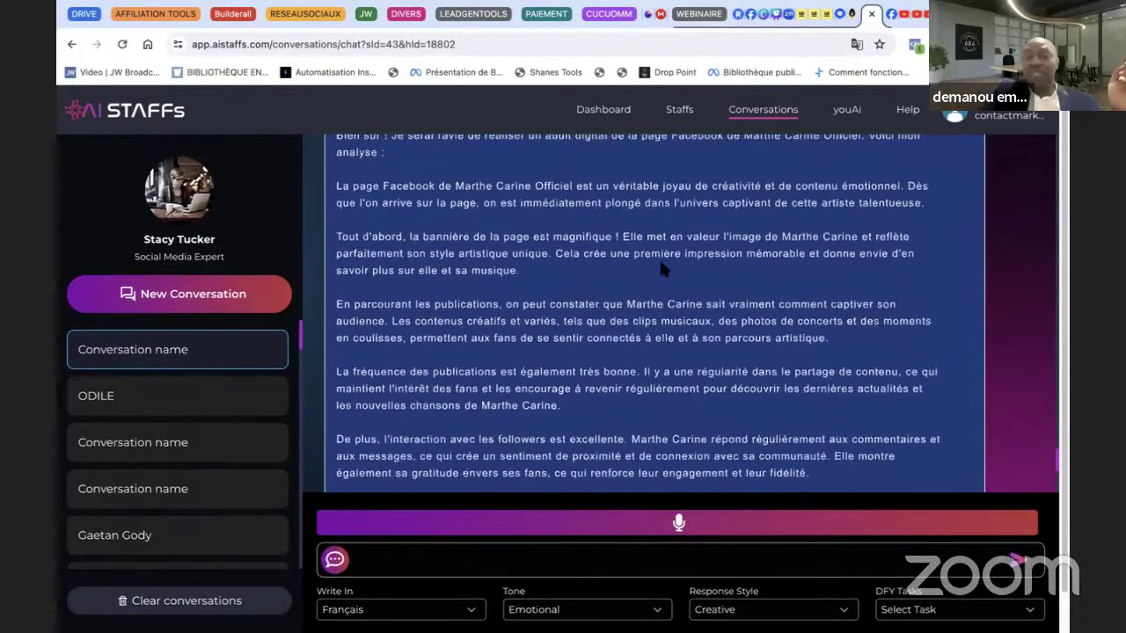
{"action": "left_click", "coordinate": [963, 191]}
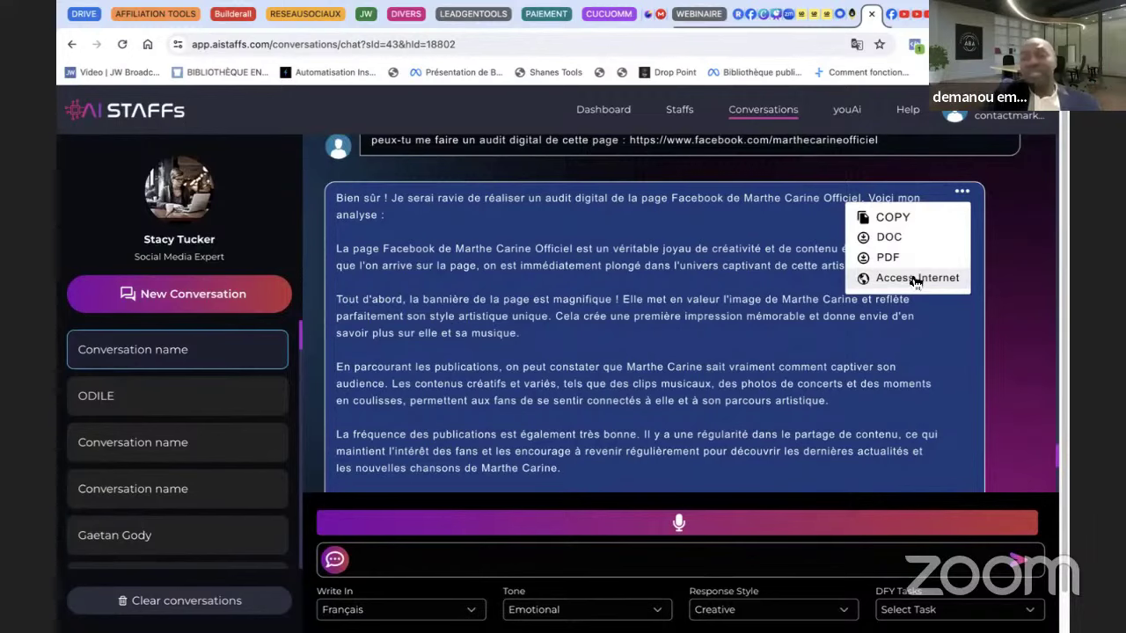
- Switch to ConvertLead and show the Prospectr form for the Facebook page search
{"action": "left_click", "coordinate": [859, 23]}
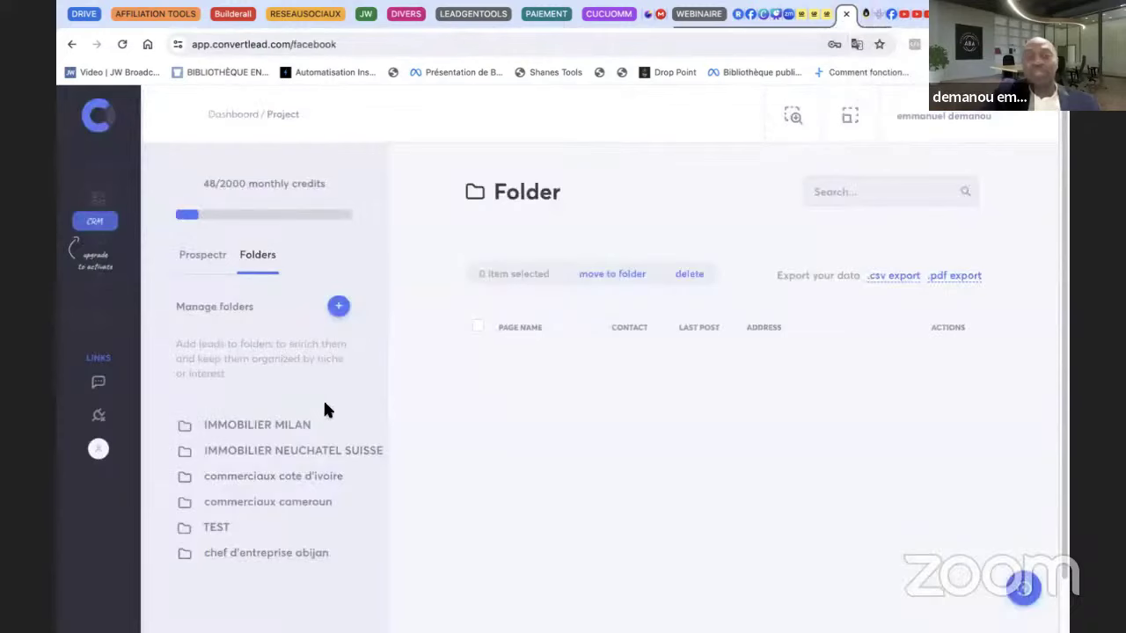
{"action": "left_click", "coordinate": [194, 264]}
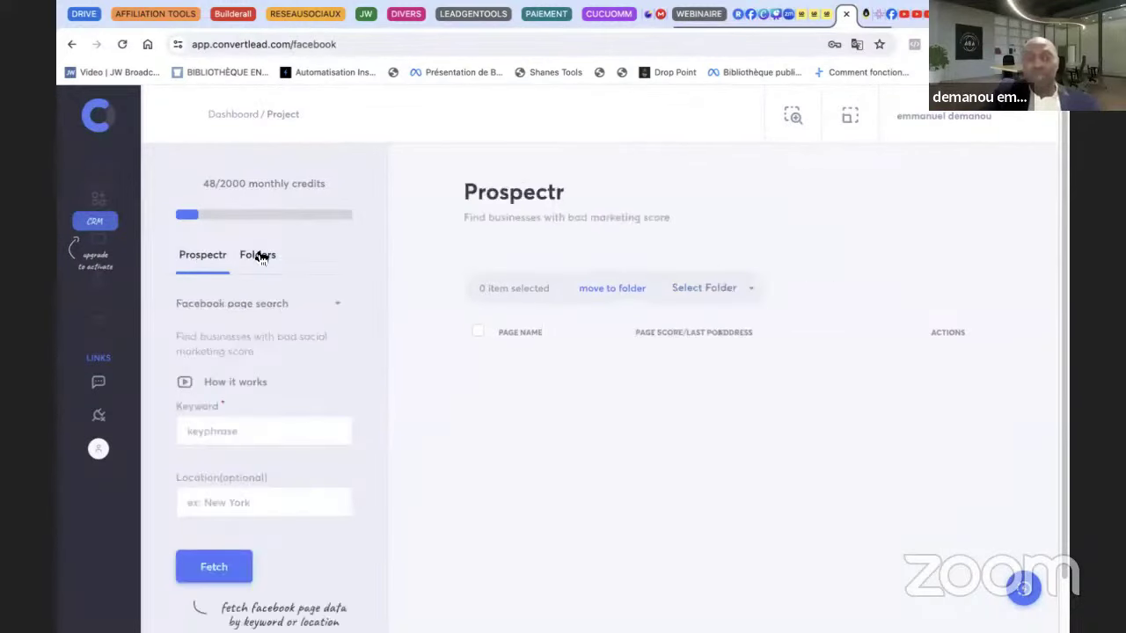
- Open the saved lead folders and look through the contacts in the "commerciaux cote d'ivoire" folder
{"action": "left_click", "coordinate": [260, 257]}
{"action": "scroll", "coordinate": [329, 327], "scroll_direction": "down", "scroll_amount": 1}
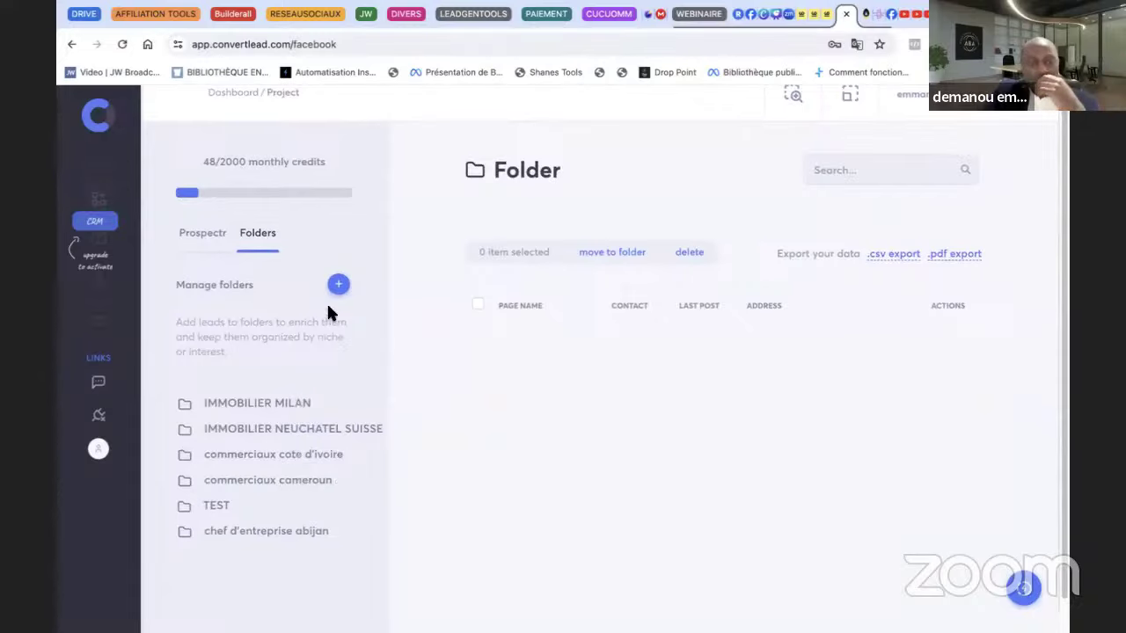
{"action": "left_click", "coordinate": [275, 234]}
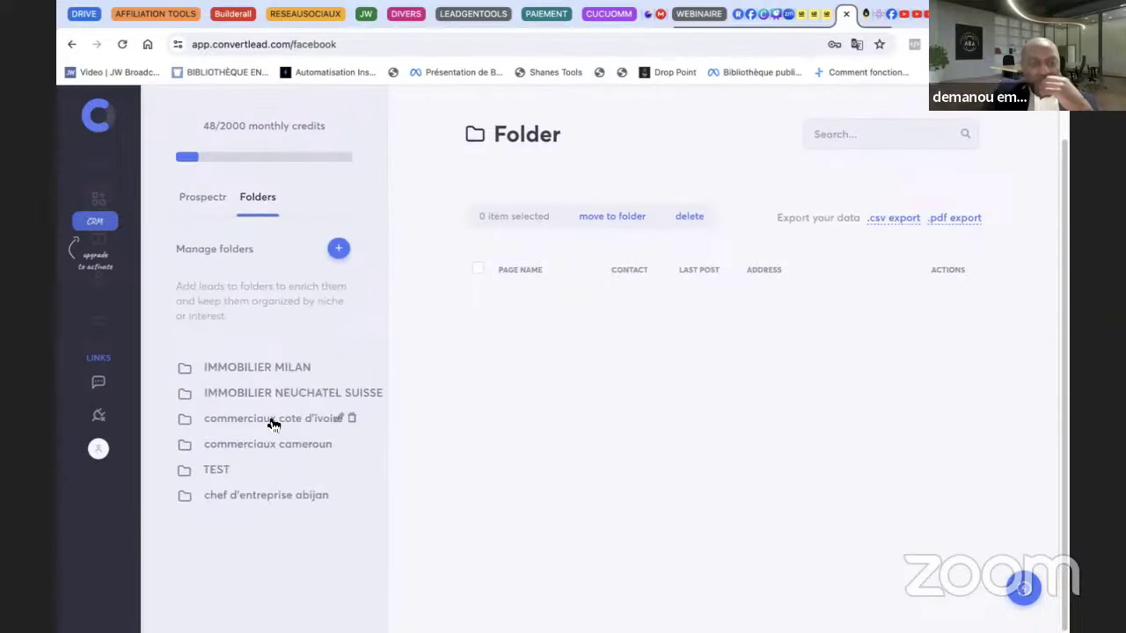
{"action": "left_click", "coordinate": [387, 403]}
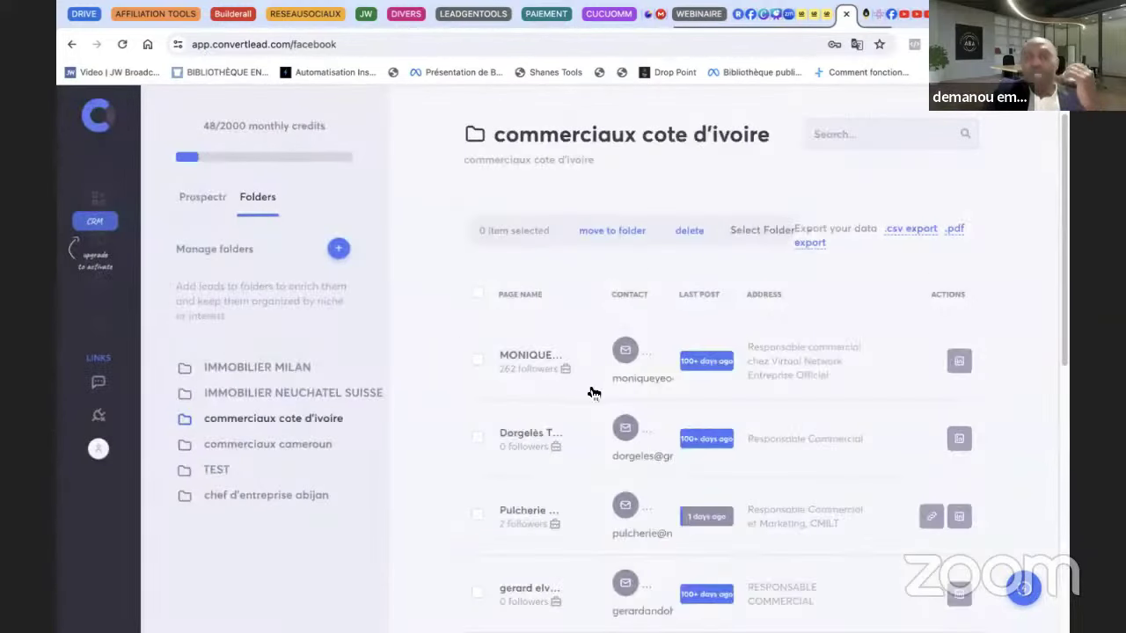
{"action": "scroll", "coordinate": [513, 312], "scroll_direction": "down", "scroll_amount": 1}
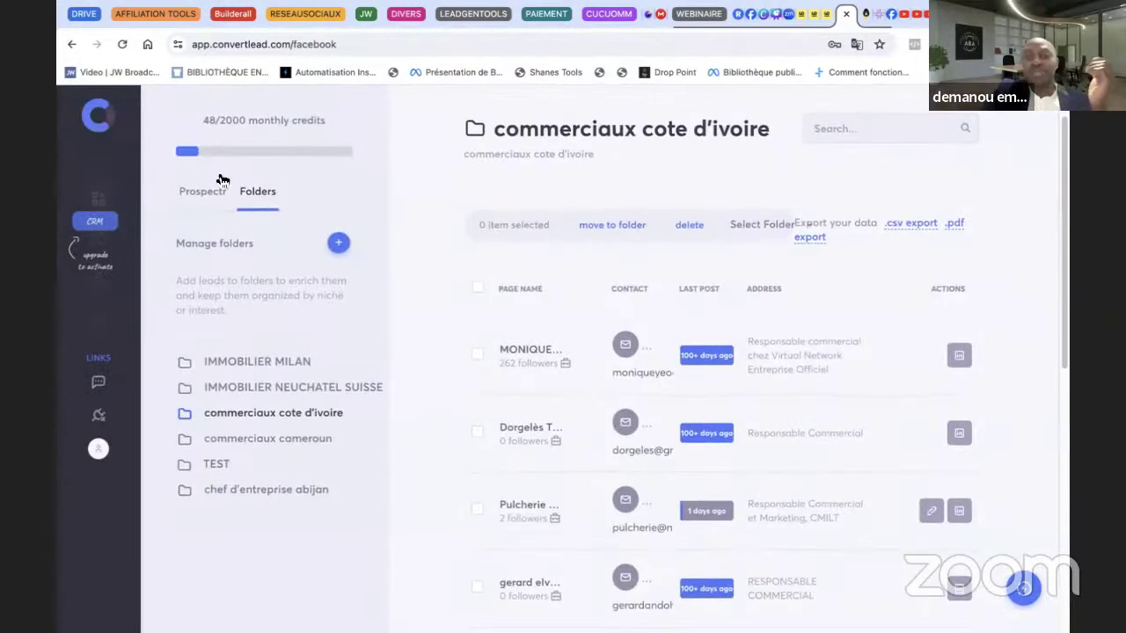
{"action": "scroll", "coordinate": [546, 361], "scroll_direction": "down", "scroll_amount": 2}
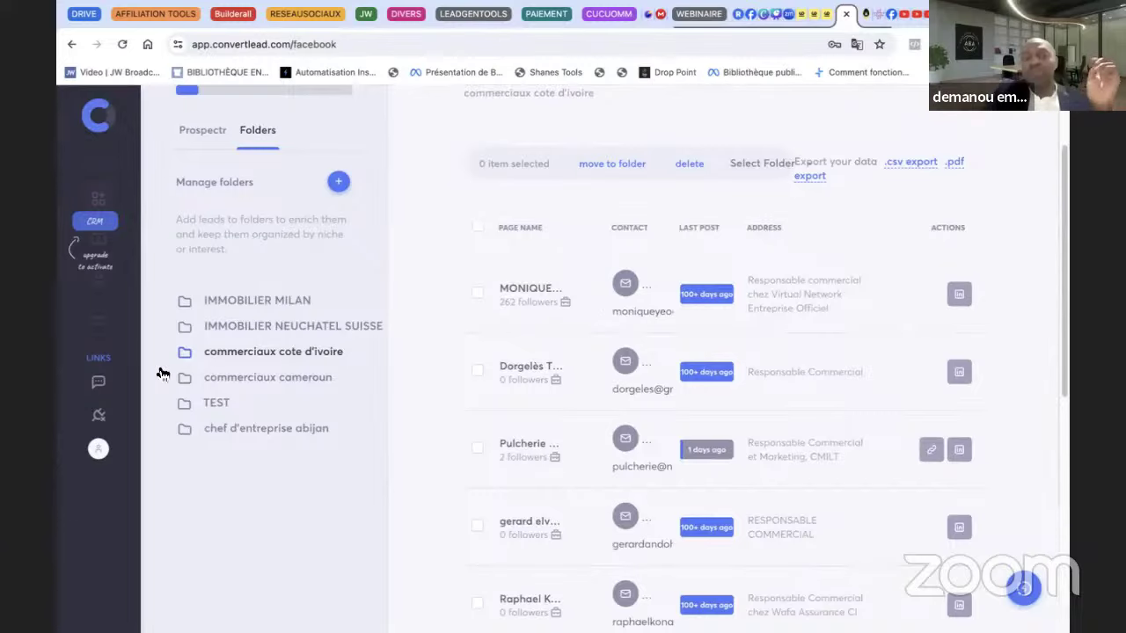
- View the "chef d'entreprise abijan" folder and look through the leads in the "IMMOBILIER MILAN" folder
{"action": "left_click", "coordinate": [239, 431]}
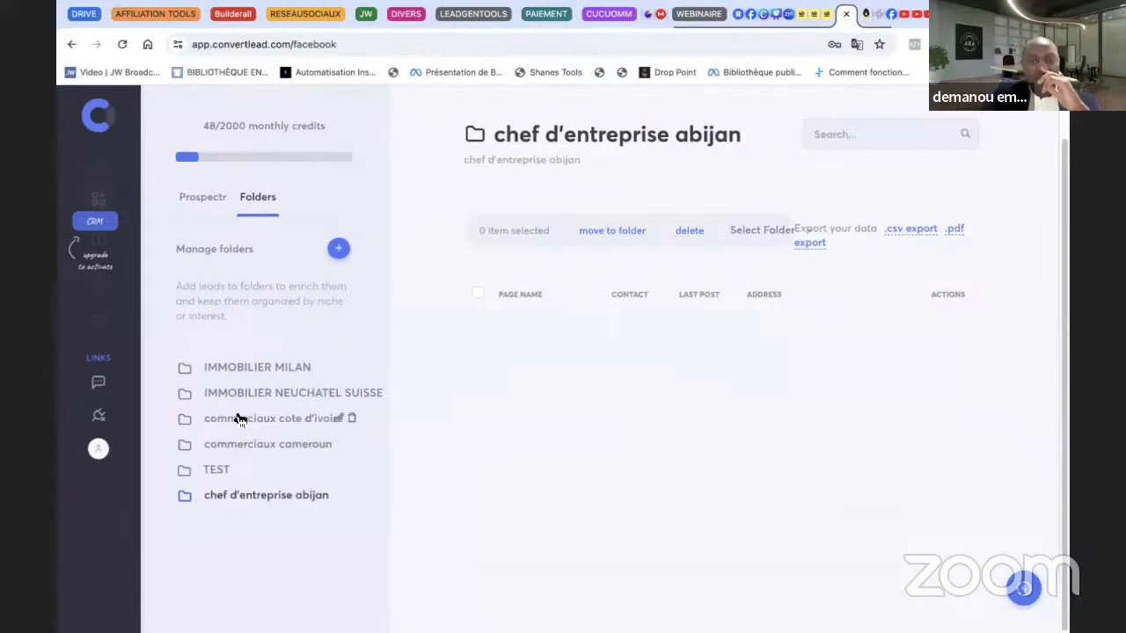
{"action": "left_click", "coordinate": [240, 370]}
{"action": "scroll", "coordinate": [244, 378], "scroll_direction": "down", "scroll_amount": 1}
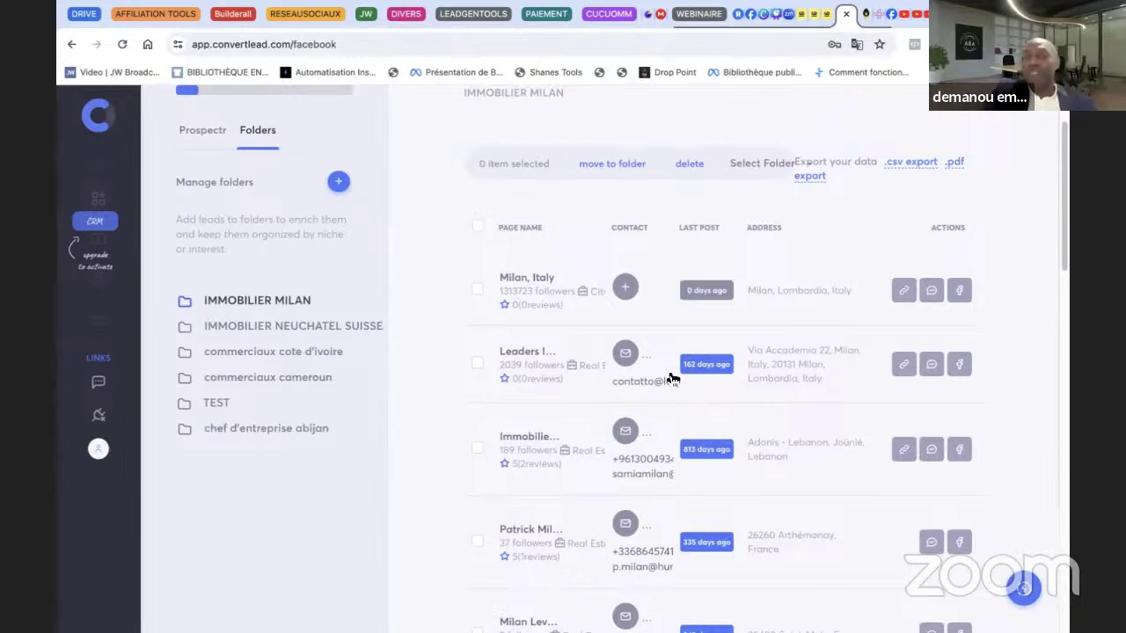
{"action": "scroll", "coordinate": [686, 376], "scroll_direction": "down", "scroll_amount": 1}
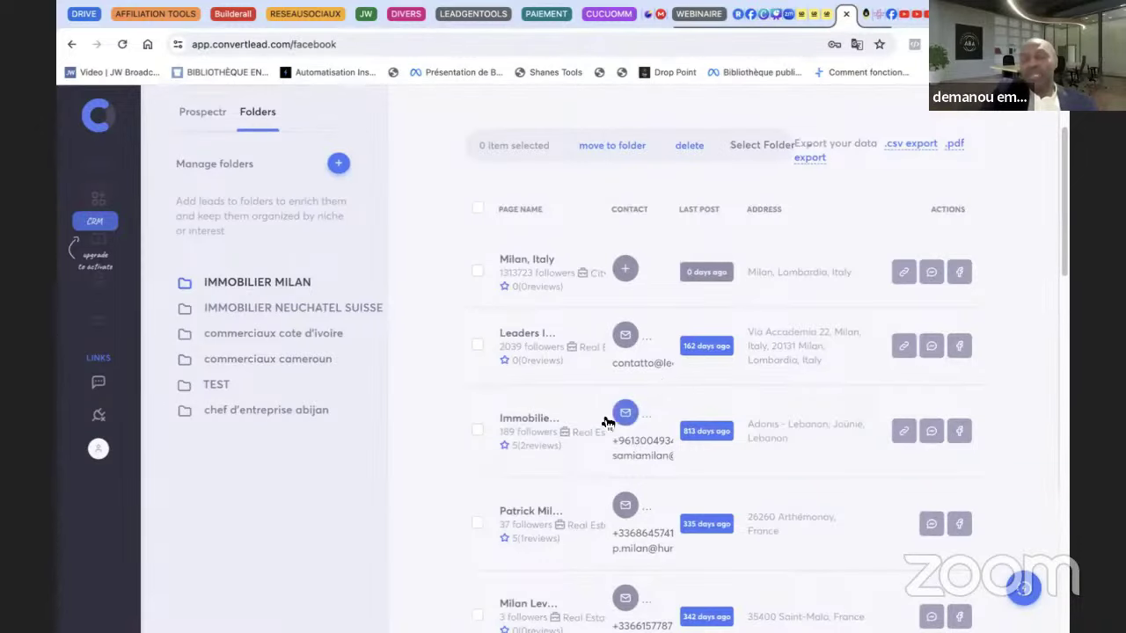
{"action": "scroll", "coordinate": [624, 396], "scroll_direction": "down", "scroll_amount": 1}
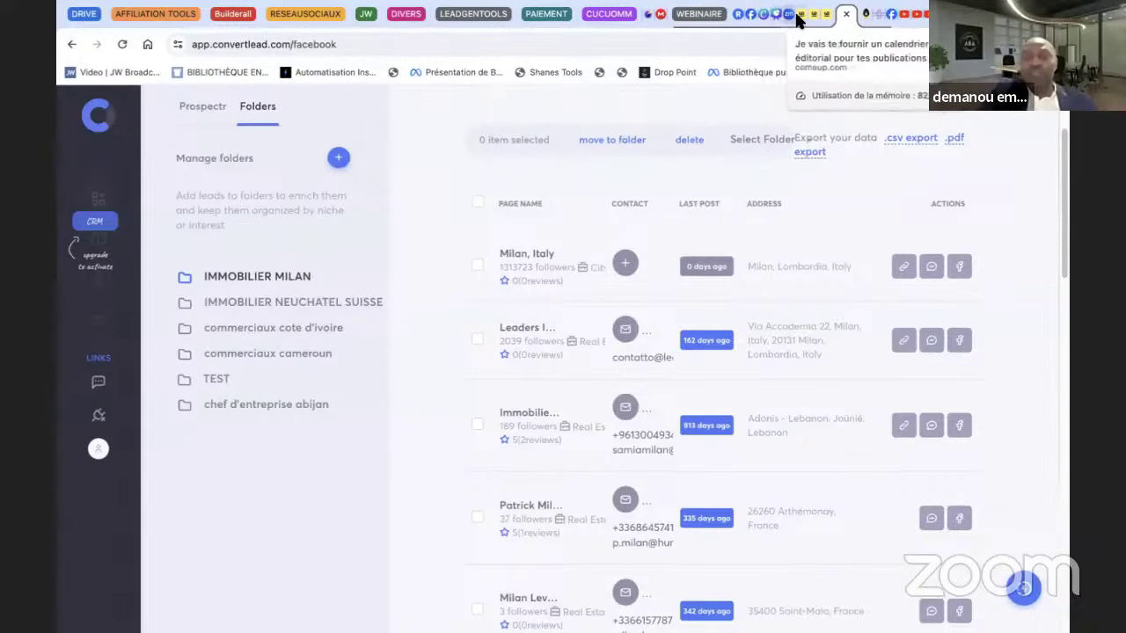
- Switch to the ComeUp editorial calendar service and highlight the "calendrier éditorial personnalisé" heading and its one-month price
{"action": "key", "text": "ctrl+shift+Tab"}
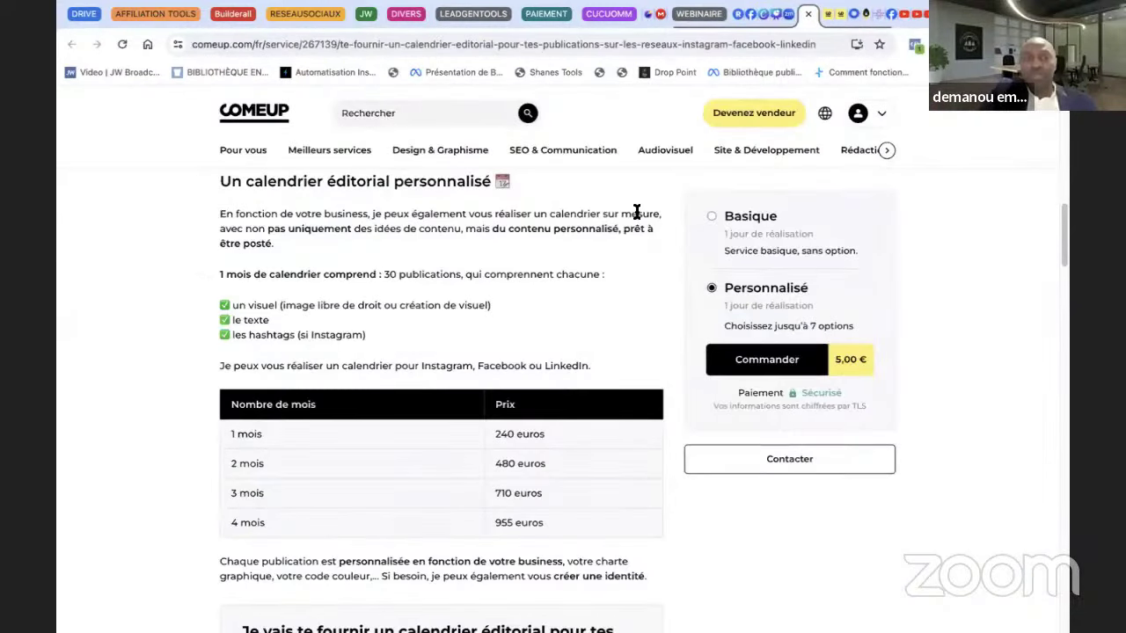
{"action": "scroll", "coordinate": [639, 215], "scroll_direction": "up", "scroll_amount": 2}
{"action": "scroll", "coordinate": [639, 215], "scroll_direction": "down", "scroll_amount": 1}
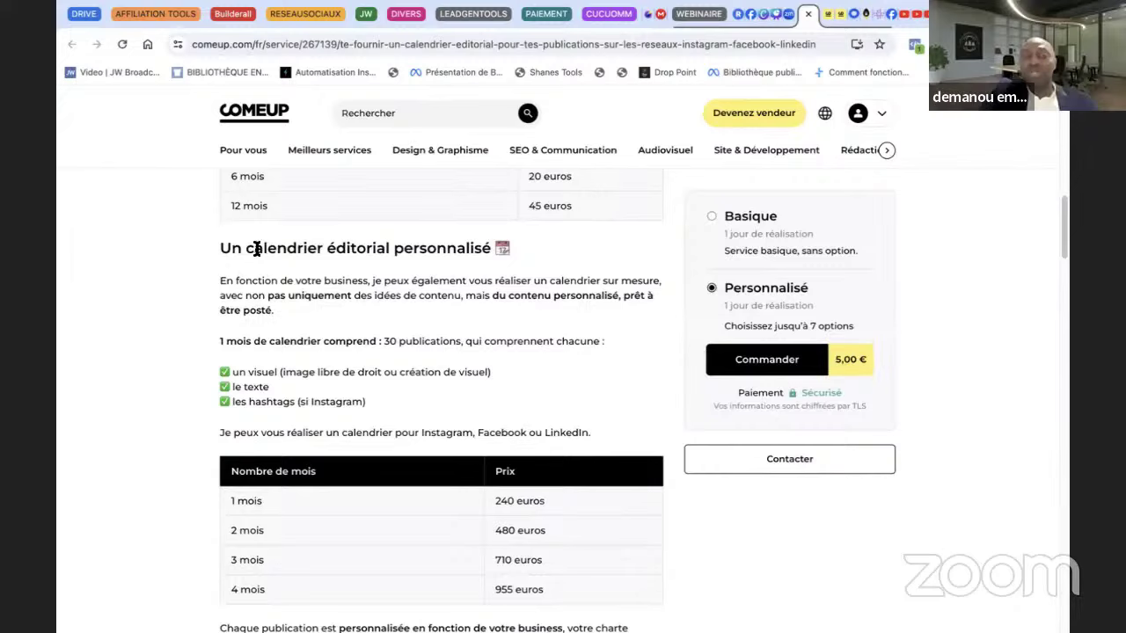
{"action": "left_click_drag", "start_coordinate": [249, 250], "coordinate": [495, 251]}
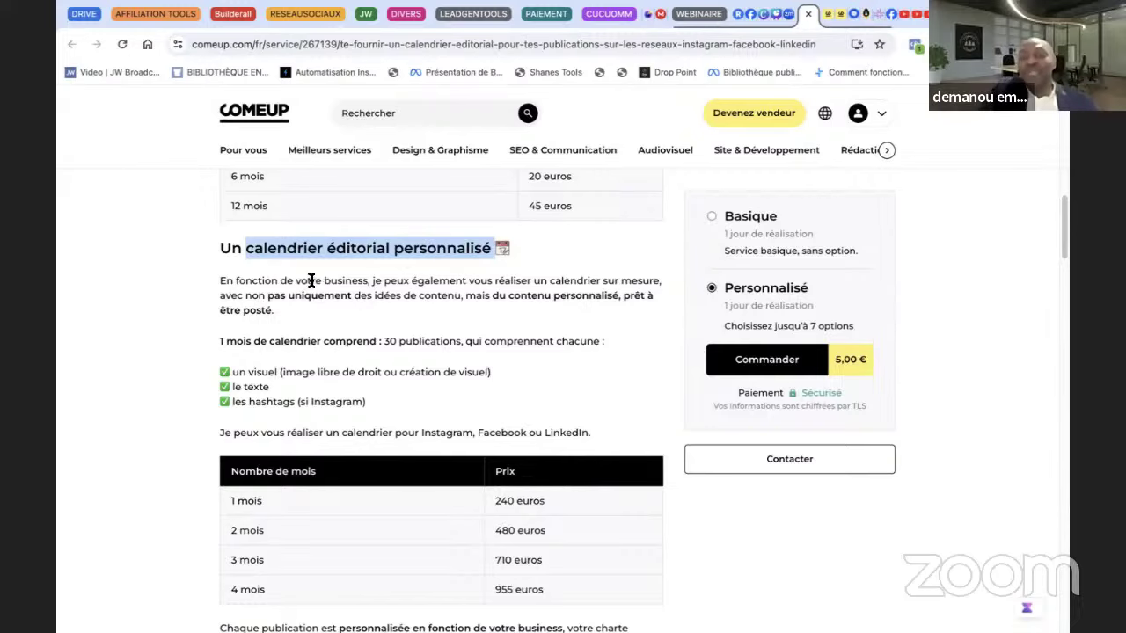
{"action": "scroll", "coordinate": [344, 279], "scroll_direction": "down", "scroll_amount": 1}
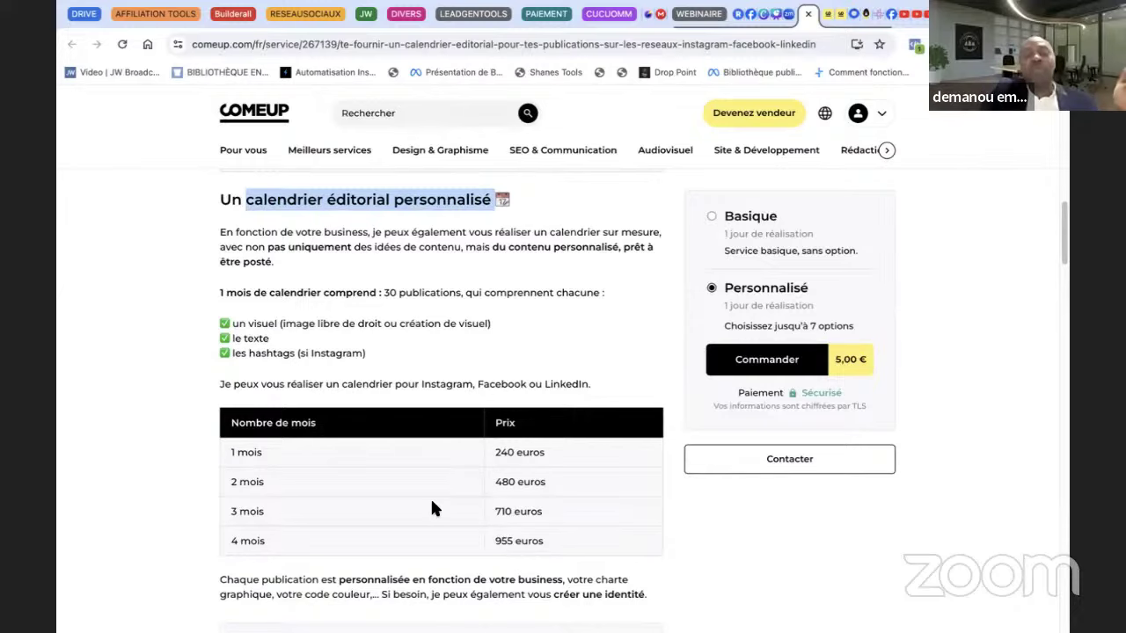
{"action": "scroll", "coordinate": [431, 509], "scroll_direction": "down", "scroll_amount": 1}
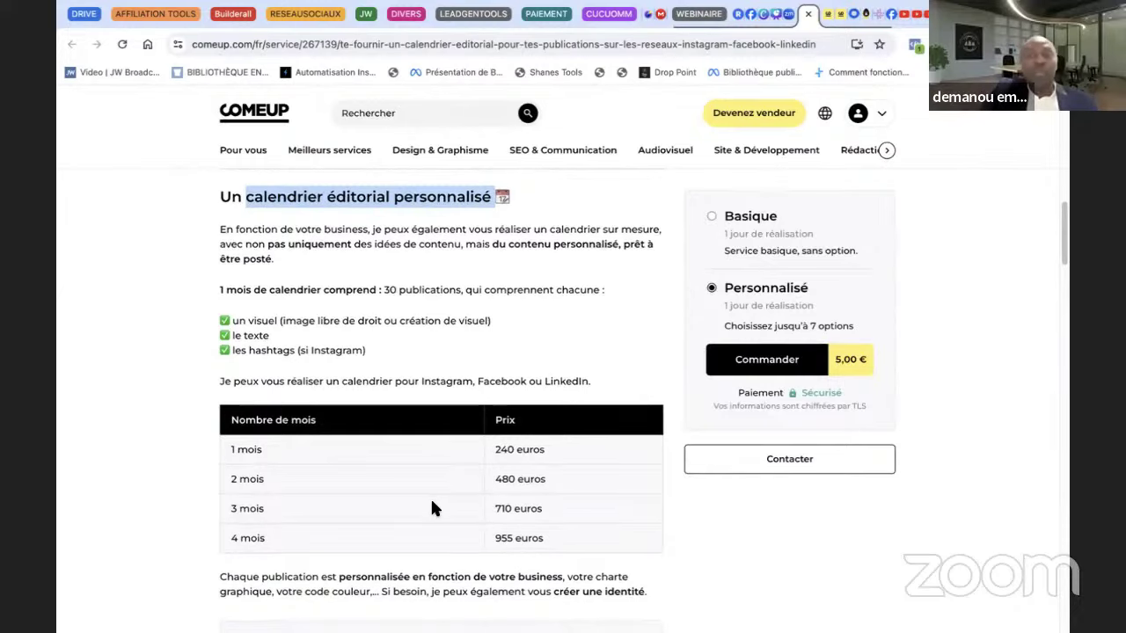
{"action": "scroll", "coordinate": [431, 503], "scroll_direction": "down", "scroll_amount": 1}
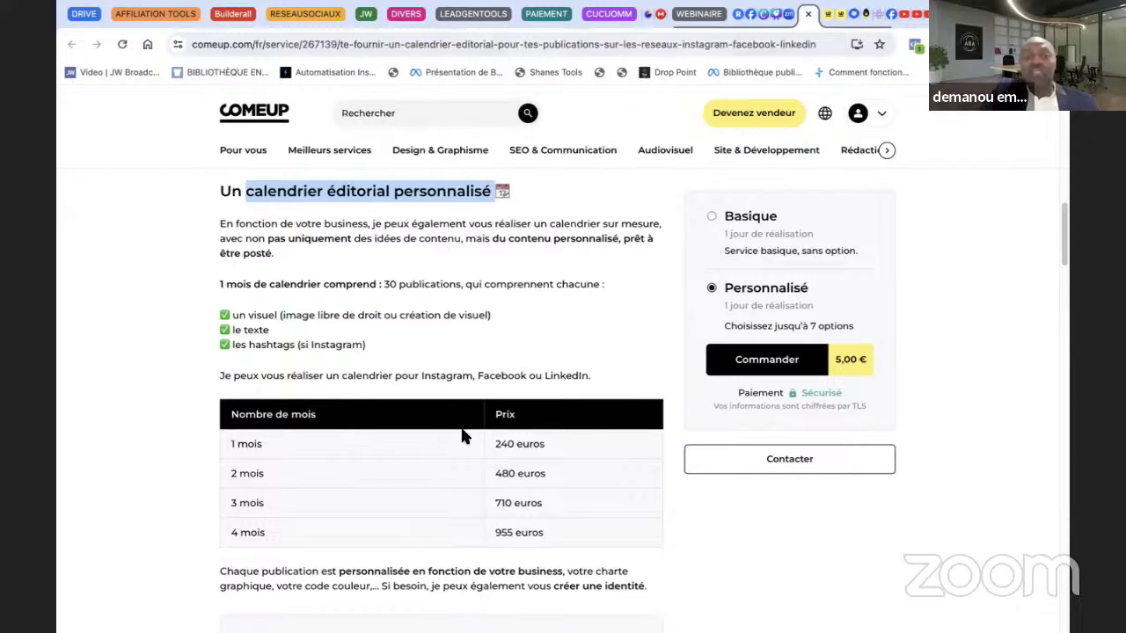
{"action": "left_click_drag", "start_coordinate": [495, 444], "coordinate": [517, 448]}
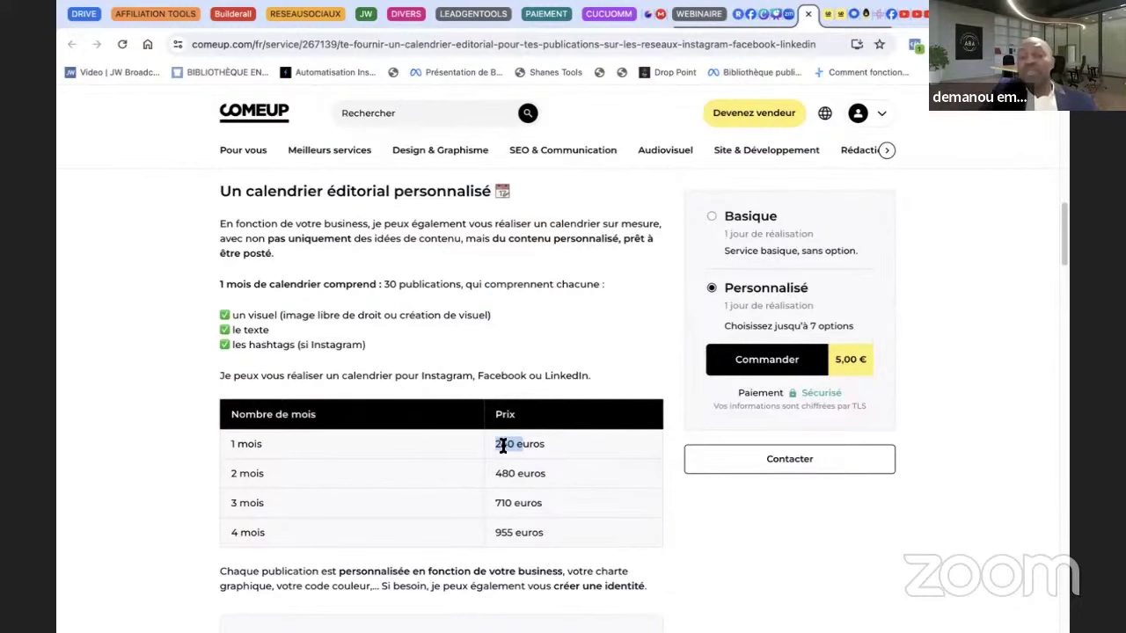
- Review the editorial calendar listing from its title and seller details down to the supplementary options
{"action": "scroll", "coordinate": [502, 438], "scroll_direction": "up", "scroll_amount": 5}
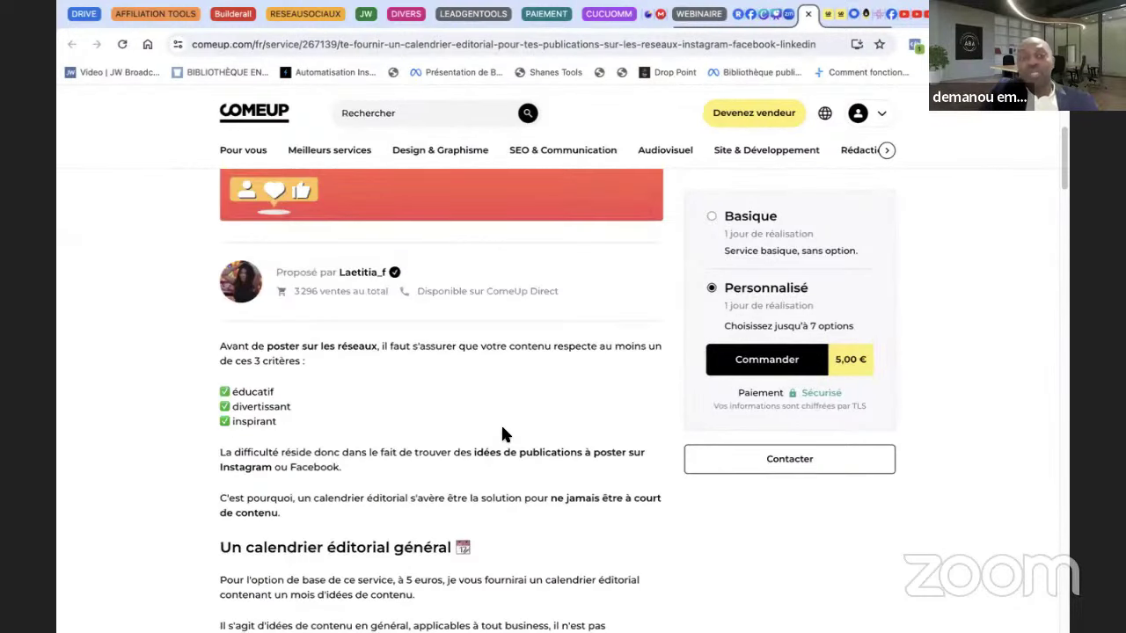
{"action": "scroll", "coordinate": [502, 435], "scroll_direction": "up", "scroll_amount": 6}
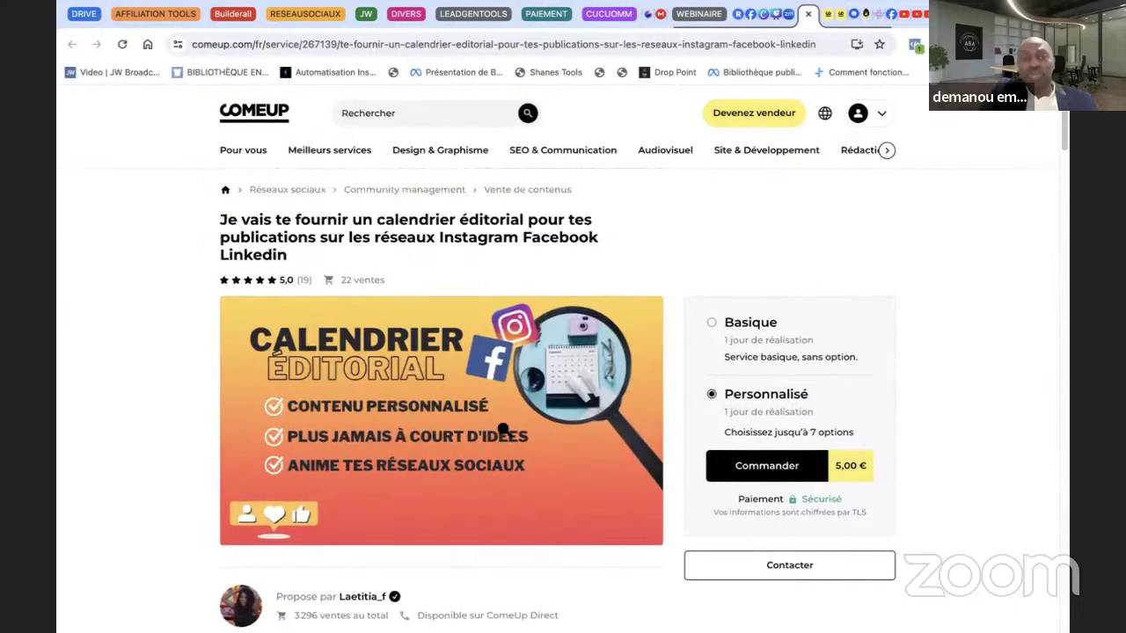
{"action": "scroll", "coordinate": [381, 361], "scroll_direction": "down", "scroll_amount": 5}
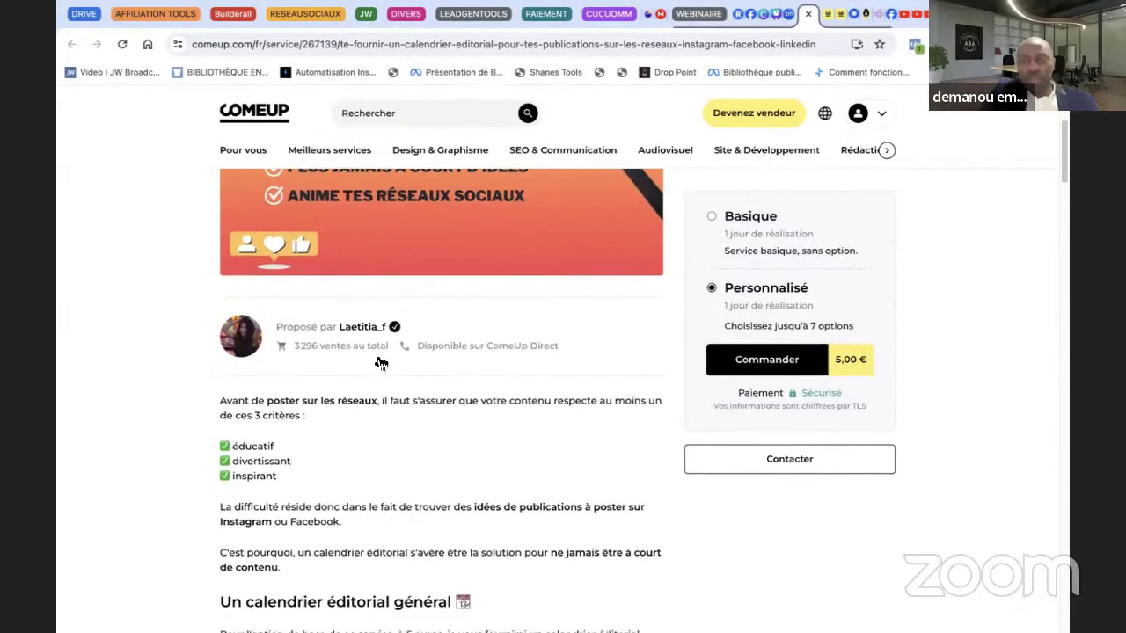
{"action": "scroll", "coordinate": [381, 363], "scroll_direction": "down", "scroll_amount": 1}
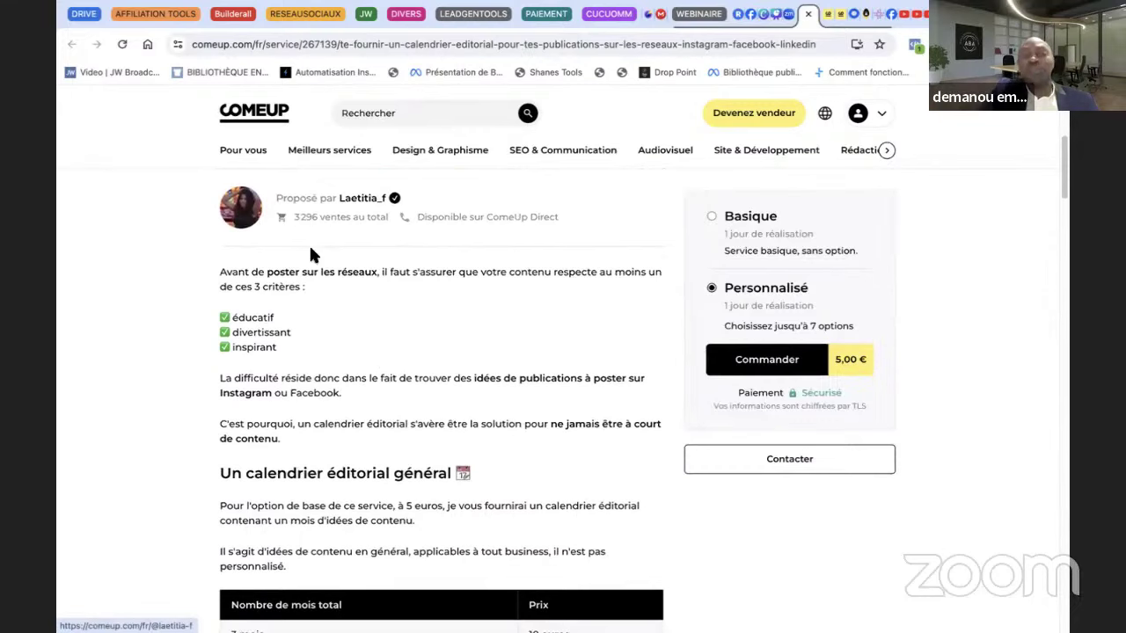
{"action": "scroll", "coordinate": [327, 277], "scroll_direction": "down", "scroll_amount": 5}
{"action": "scroll", "coordinate": [360, 315], "scroll_direction": "down", "scroll_amount": 5}
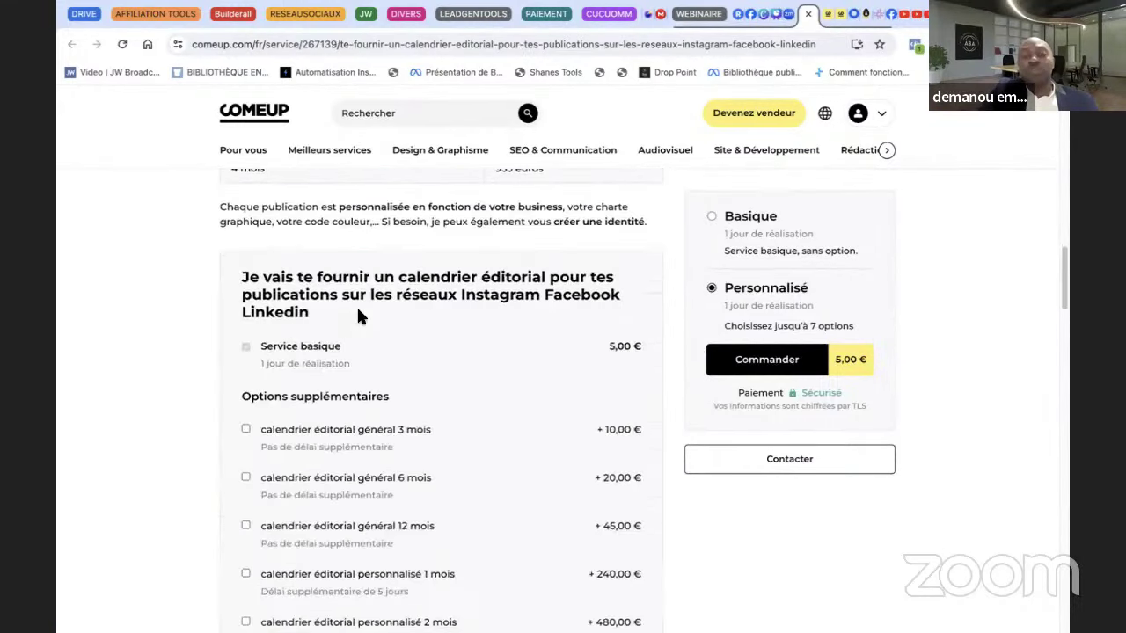
- Examine the personalised calendar's price table for one to four months and the contents of each month
{"action": "scroll", "coordinate": [358, 310], "scroll_direction": "up", "scroll_amount": 4}
{"action": "left_click_drag", "start_coordinate": [519, 387], "coordinate": [519, 383]}
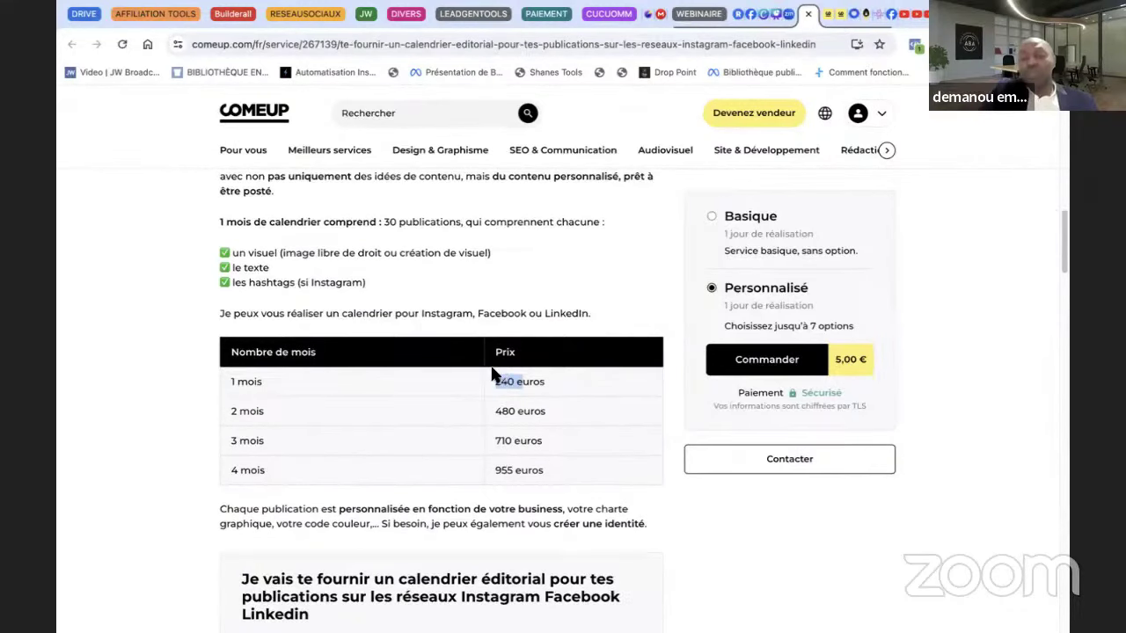
{"action": "scroll", "coordinate": [492, 375], "scroll_direction": "down", "scroll_amount": 1}
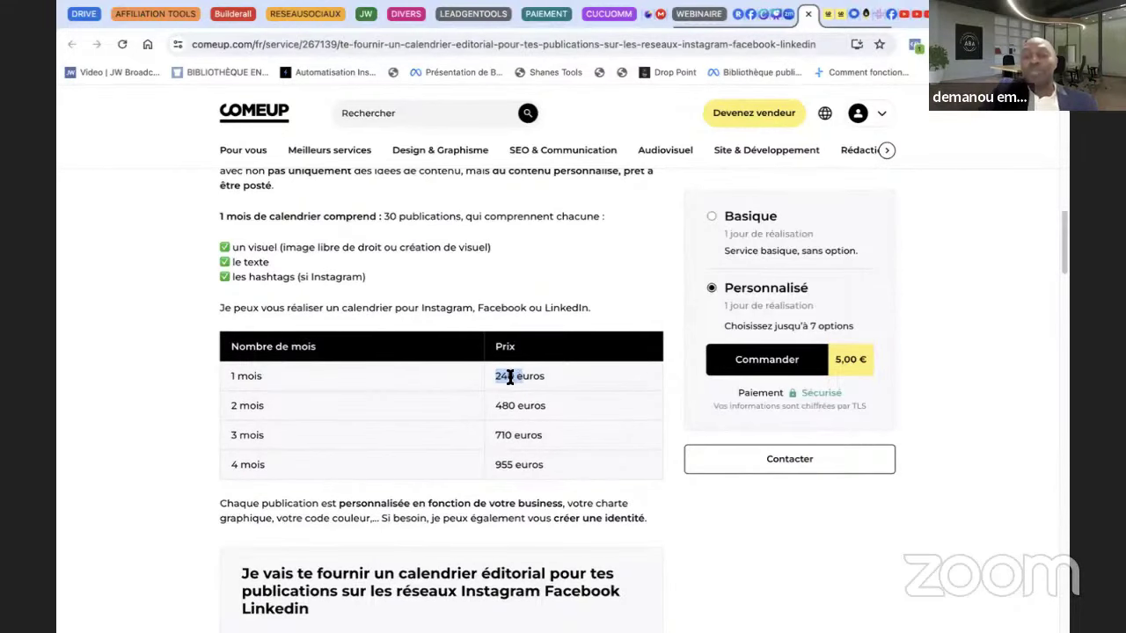
{"action": "scroll", "coordinate": [506, 379], "scroll_direction": "up", "scroll_amount": 1}
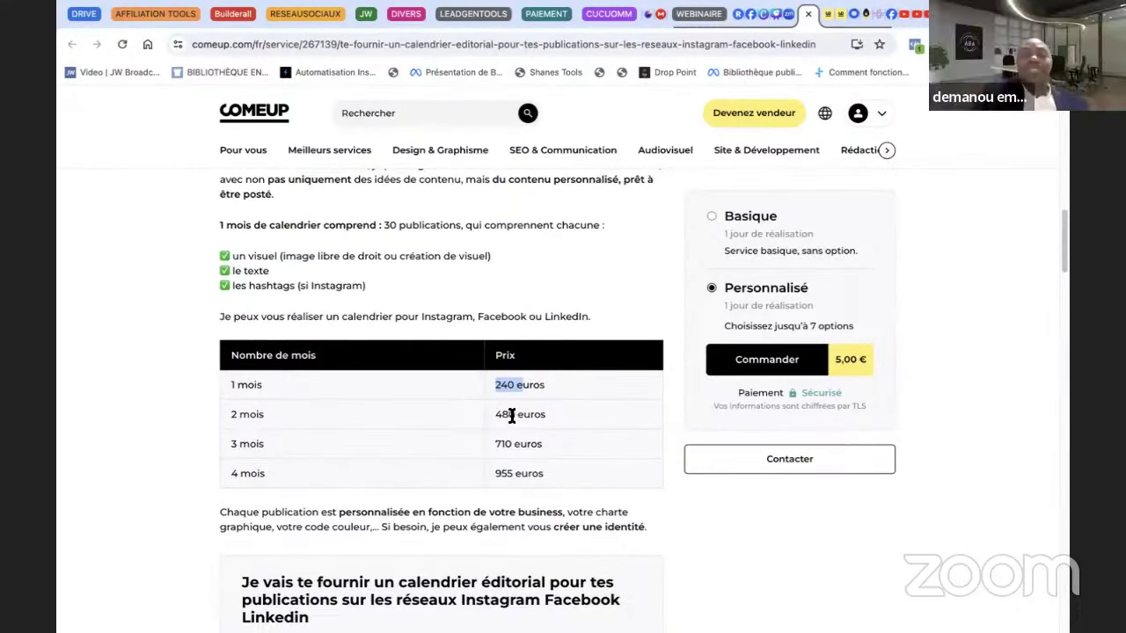
{"action": "left_click", "coordinate": [515, 415]}
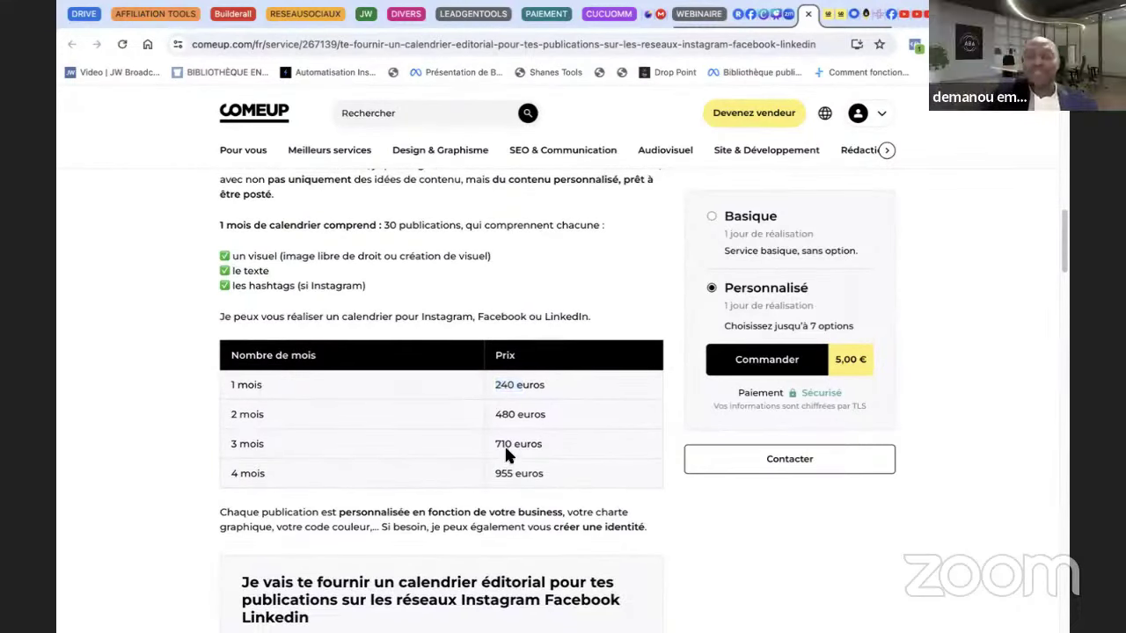
{"action": "left_click", "coordinate": [528, 386]}
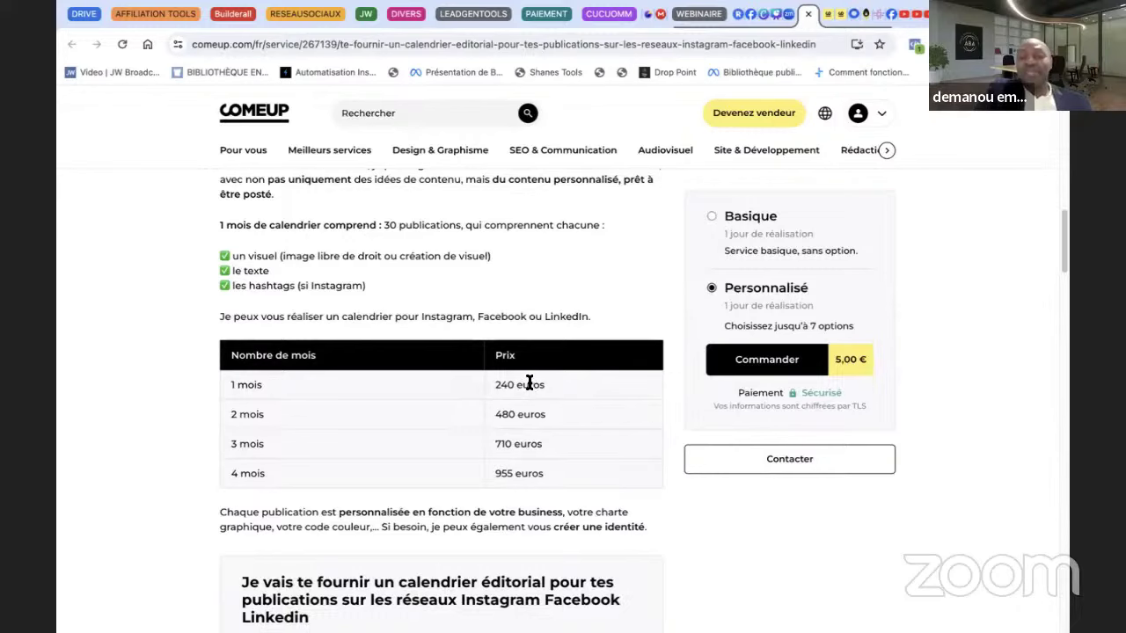
{"action": "scroll", "coordinate": [452, 291], "scroll_direction": "up", "scroll_amount": 2}
{"action": "scroll", "coordinate": [422, 347], "scroll_direction": "down", "scroll_amount": 1}
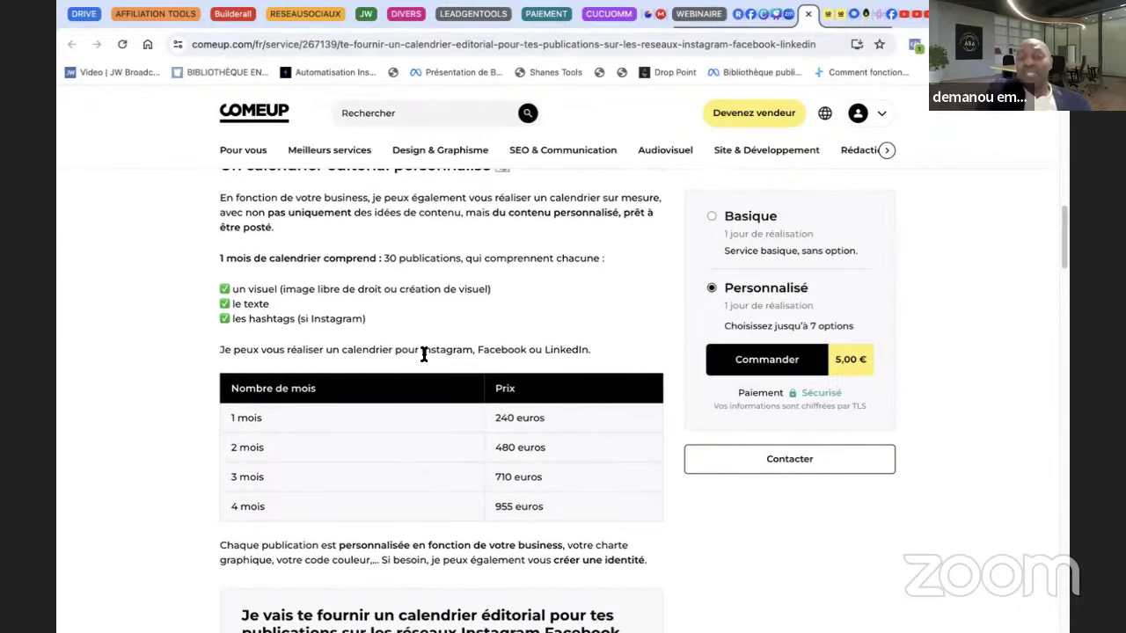
{"action": "scroll", "coordinate": [436, 365], "scroll_direction": "down", "scroll_amount": 3}
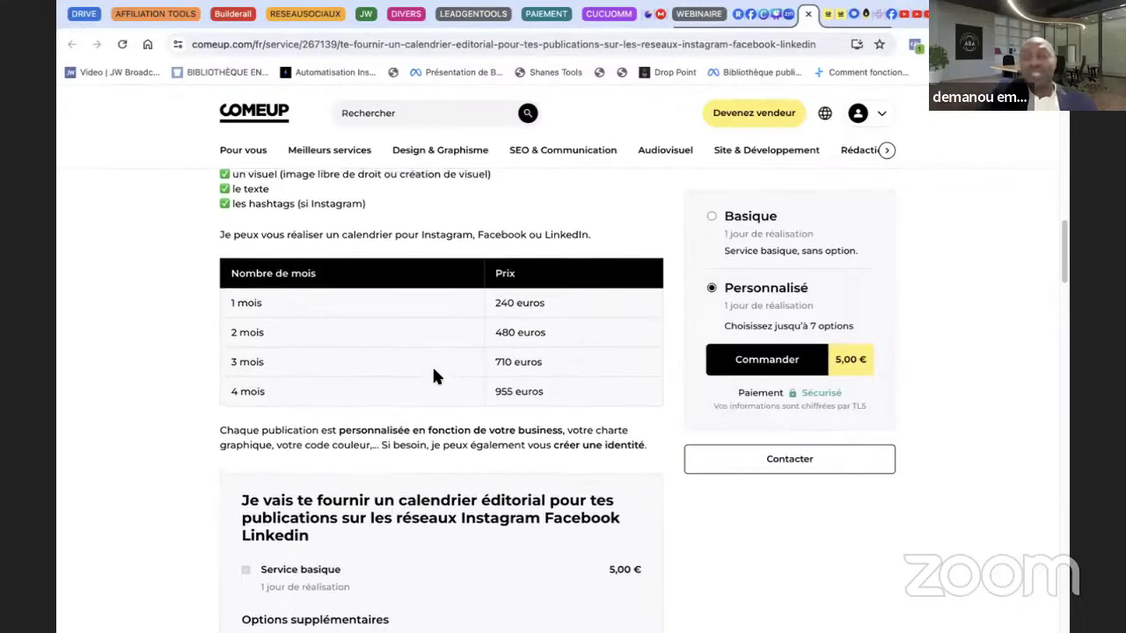
{"action": "scroll", "coordinate": [433, 370], "scroll_direction": "up", "scroll_amount": 1}
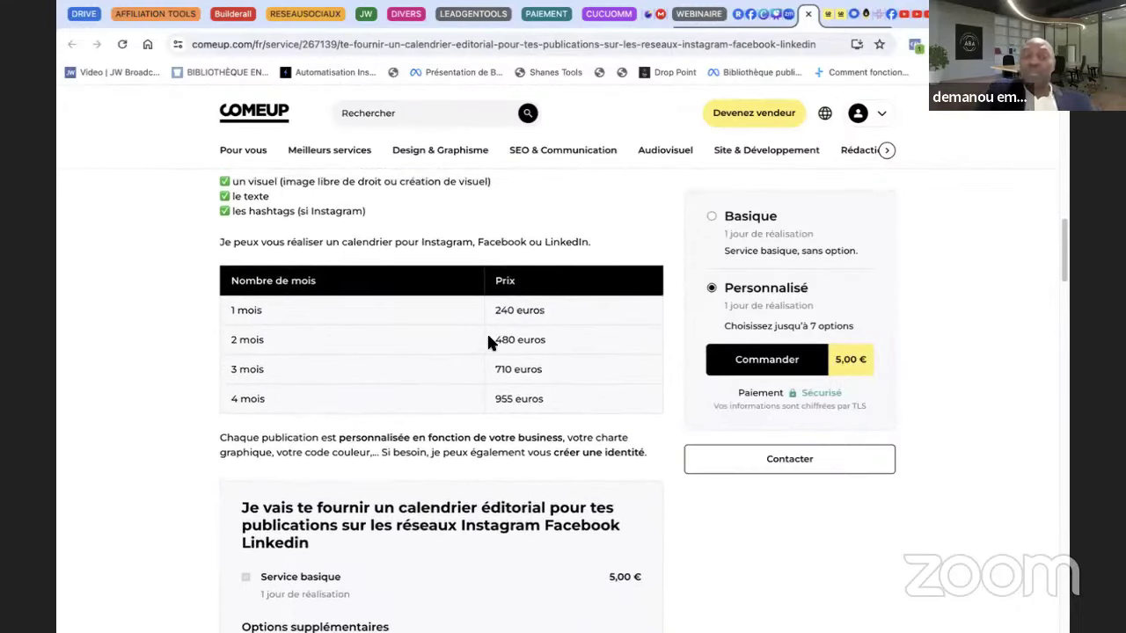
- Switch to the ComeUp service for a complete systeme.io sales funnel and read through its description and offers
{"action": "left_click", "coordinate": [818, 14]}
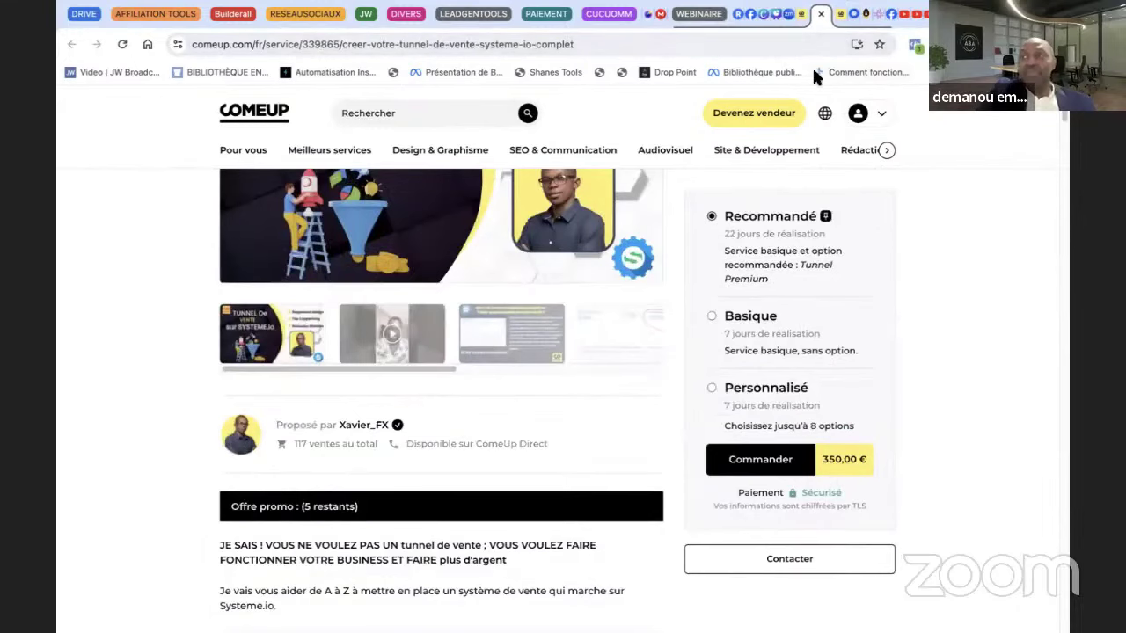
{"action": "scroll", "coordinate": [707, 205], "scroll_direction": "up", "scroll_amount": 3}
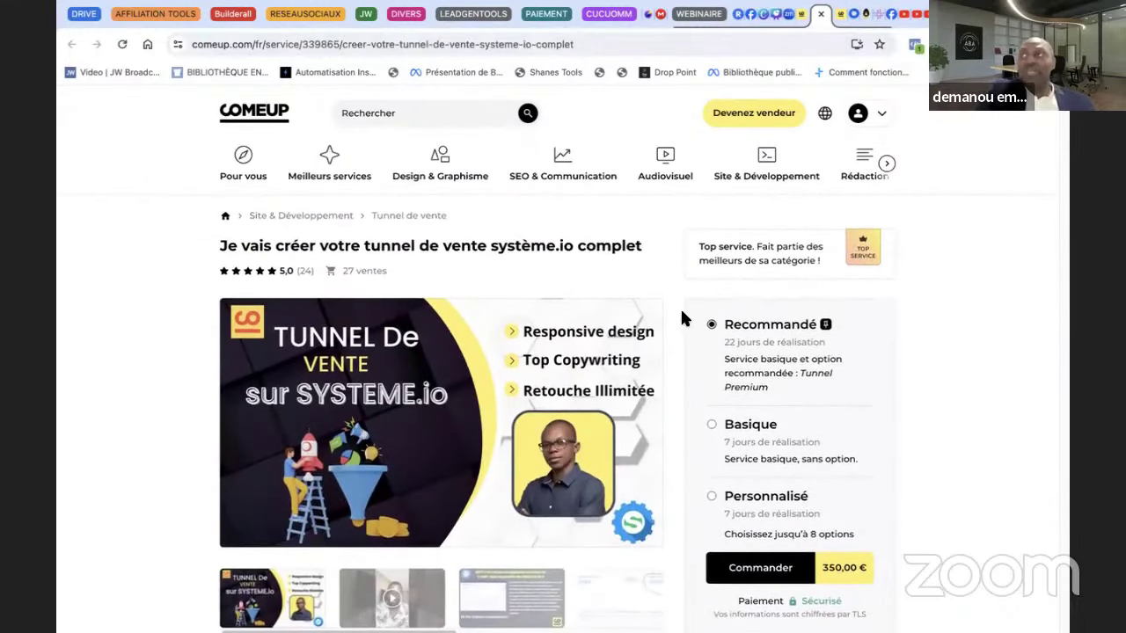
{"action": "scroll", "coordinate": [686, 318], "scroll_direction": "down", "scroll_amount": 3}
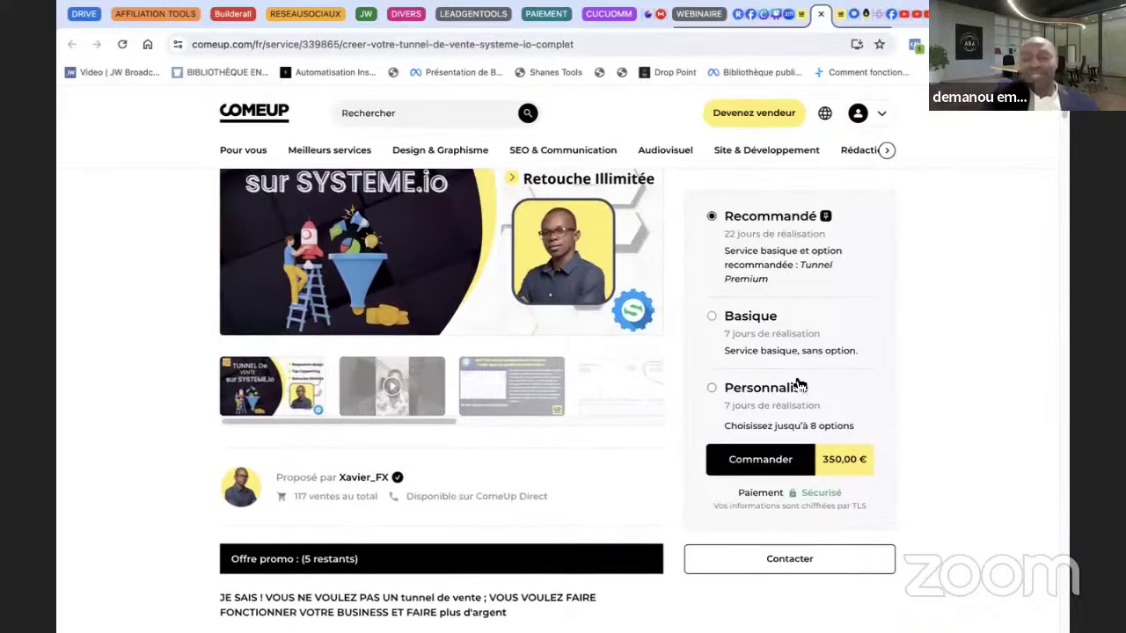
{"action": "scroll", "coordinate": [799, 384], "scroll_direction": "down", "scroll_amount": 10}
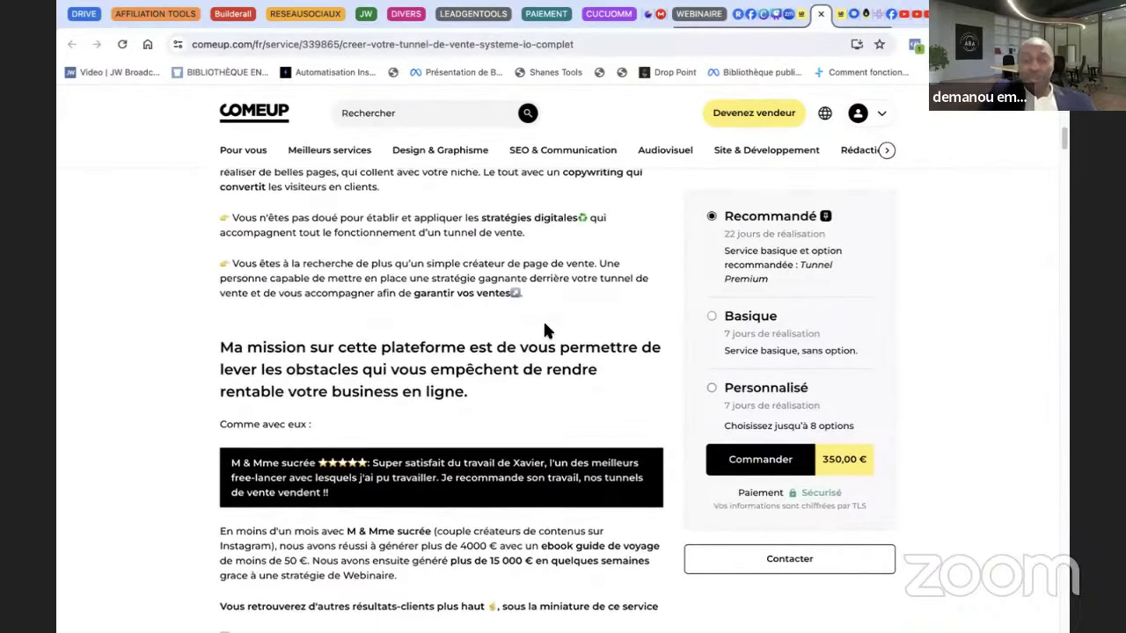
{"action": "scroll", "coordinate": [616, 352], "scroll_direction": "down", "scroll_amount": 10}
{"action": "scroll", "coordinate": [704, 370], "scroll_direction": "up", "scroll_amount": 2}
{"action": "scroll", "coordinate": [774, 387], "scroll_direction": "down", "scroll_amount": 10}
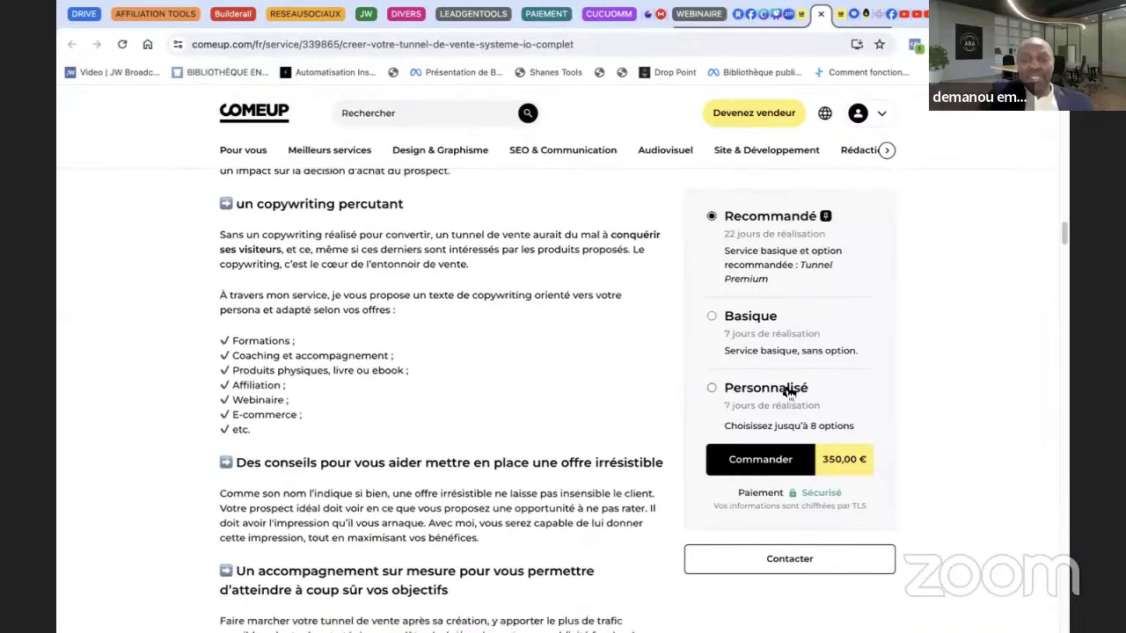
- Go back through the sales funnel listing to examine its customer testimonials beside the order options
{"action": "scroll", "coordinate": [792, 396], "scroll_direction": "up", "scroll_amount": 10}
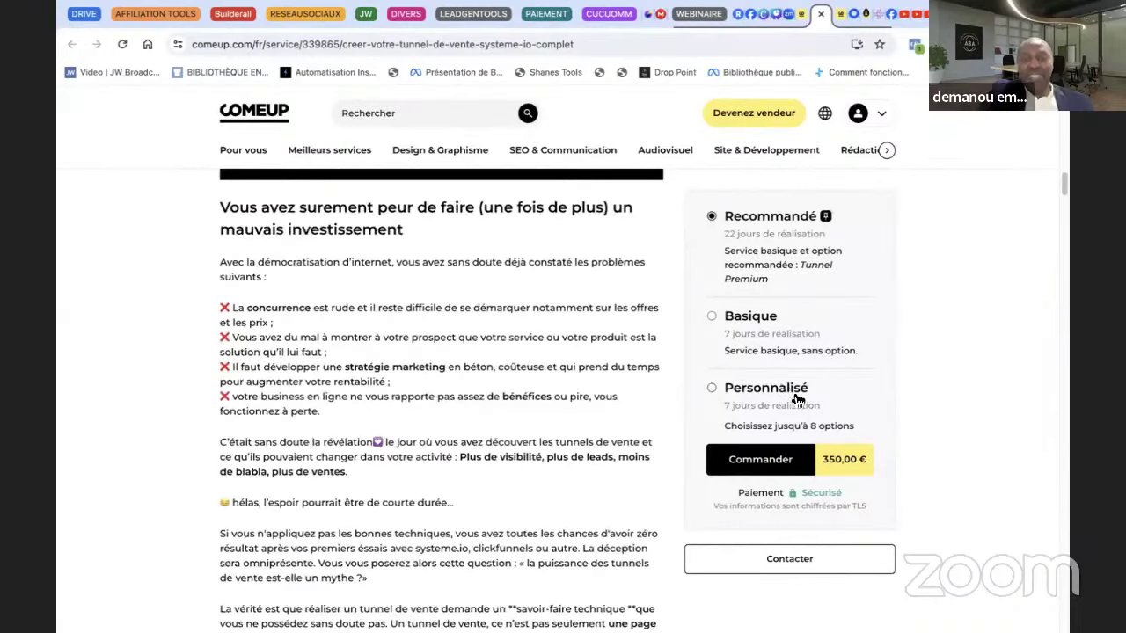
{"action": "scroll", "coordinate": [791, 370], "scroll_direction": "up", "scroll_amount": 5}
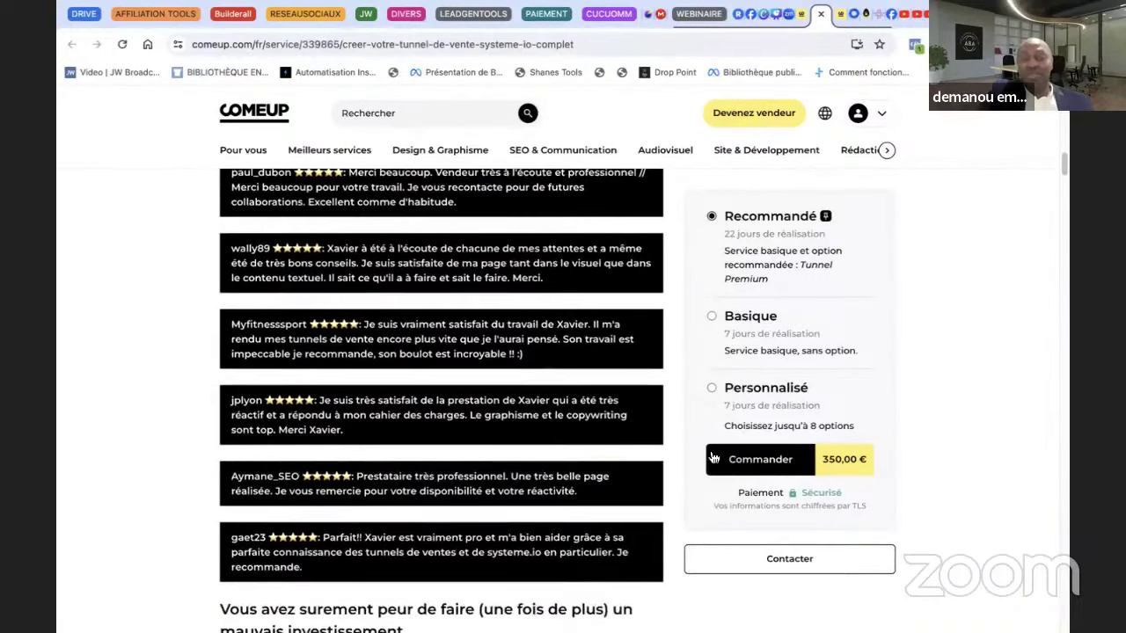
{"action": "scroll", "coordinate": [717, 290], "scroll_direction": "up", "scroll_amount": 3}
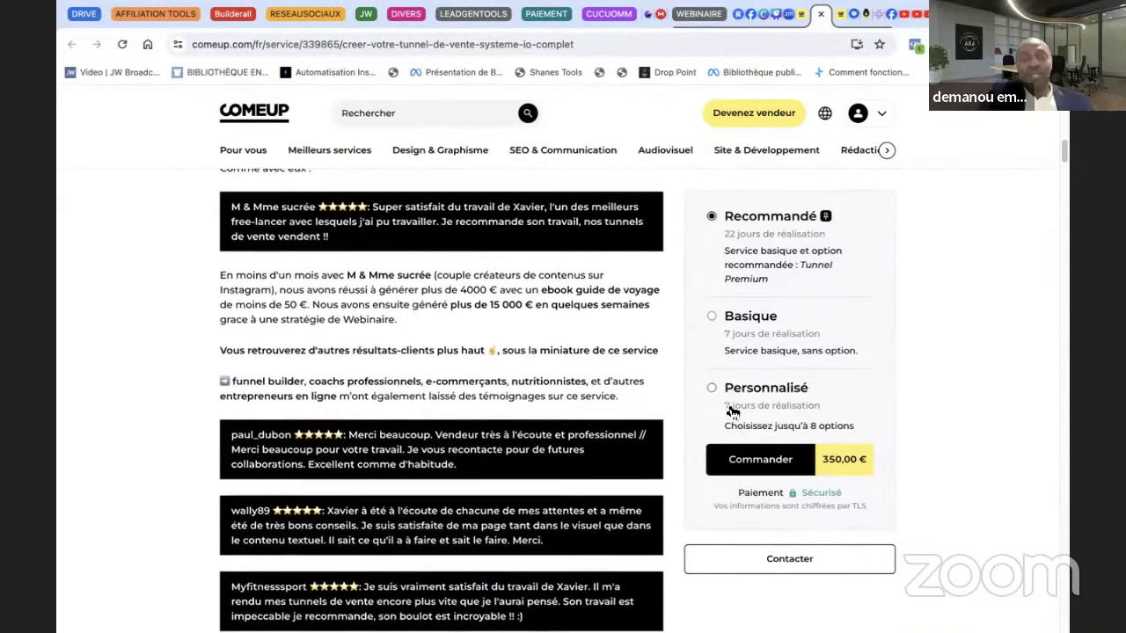
{"action": "scroll", "coordinate": [732, 411], "scroll_direction": "down", "scroll_amount": 1}
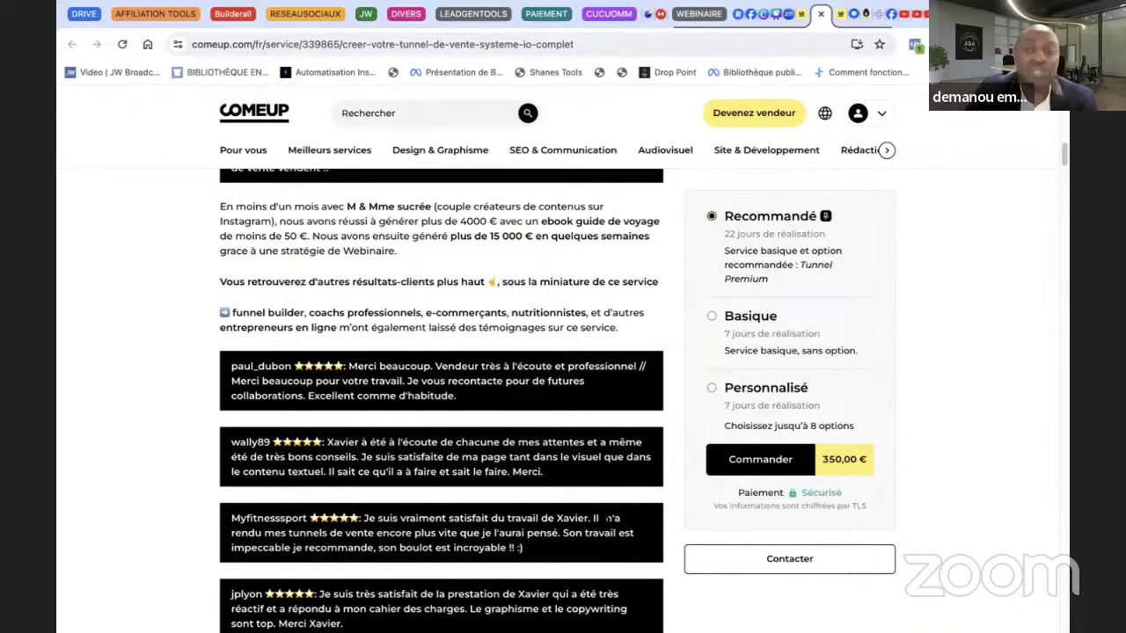
{"action": "scroll", "coordinate": [590, 525], "scroll_direction": "up", "scroll_amount": 2}
{"action": "scroll", "coordinate": [587, 526], "scroll_direction": "up", "scroll_amount": 3}
{"action": "scroll", "coordinate": [590, 528], "scroll_direction": "down", "scroll_amount": 5}
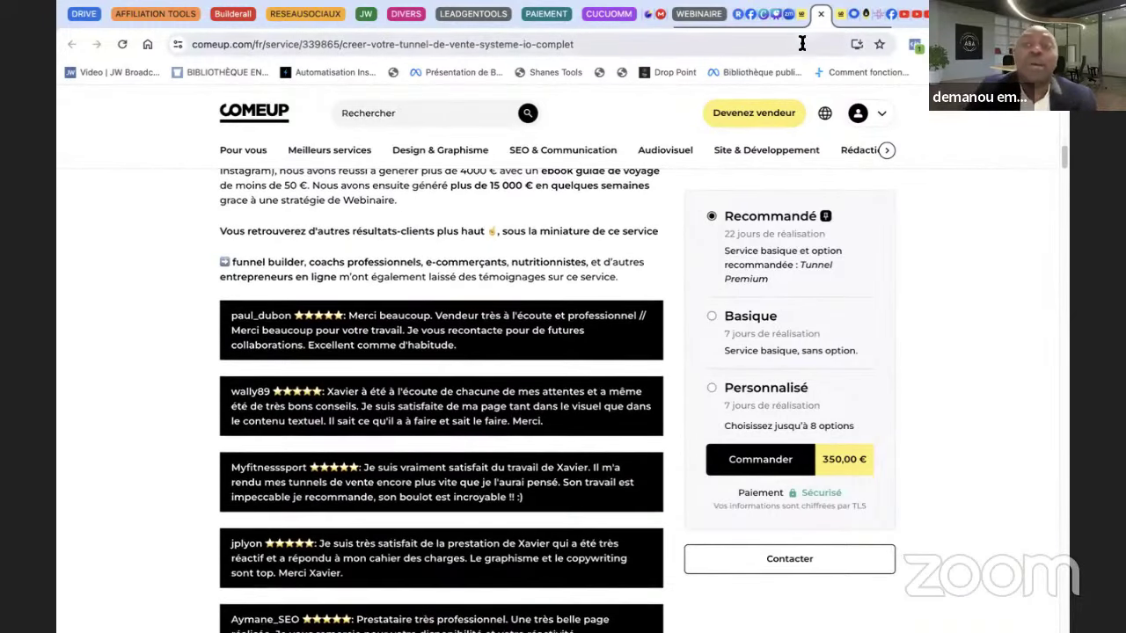
{"action": "left_click", "coordinate": [840, 17]}
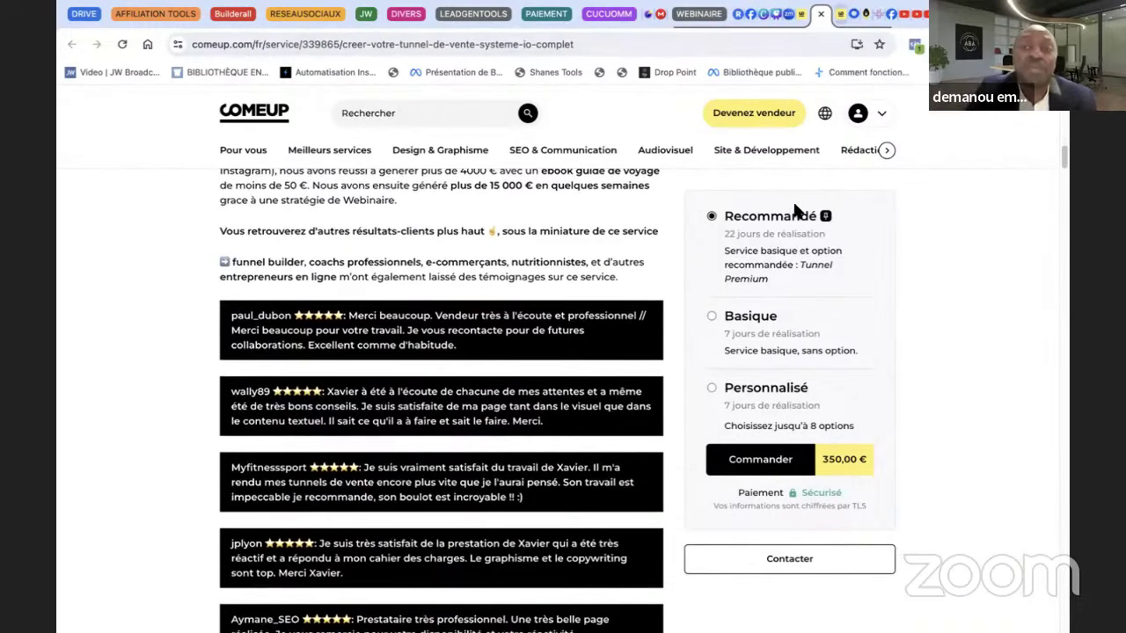